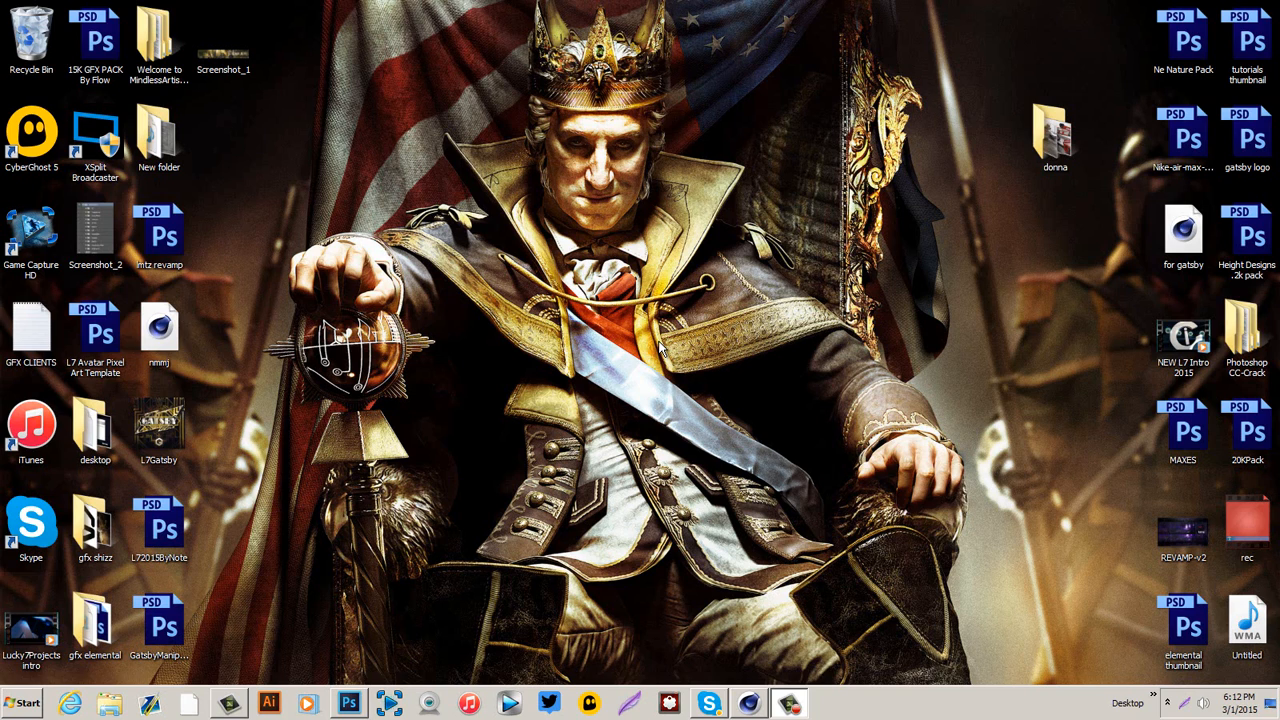
Switch to Cinema 4D, and from there to the customer banner document in Photoshop.
{"action": "left_click", "coordinate": [790, 706]}
{"action": "left_click", "coordinate": [790, 706]}
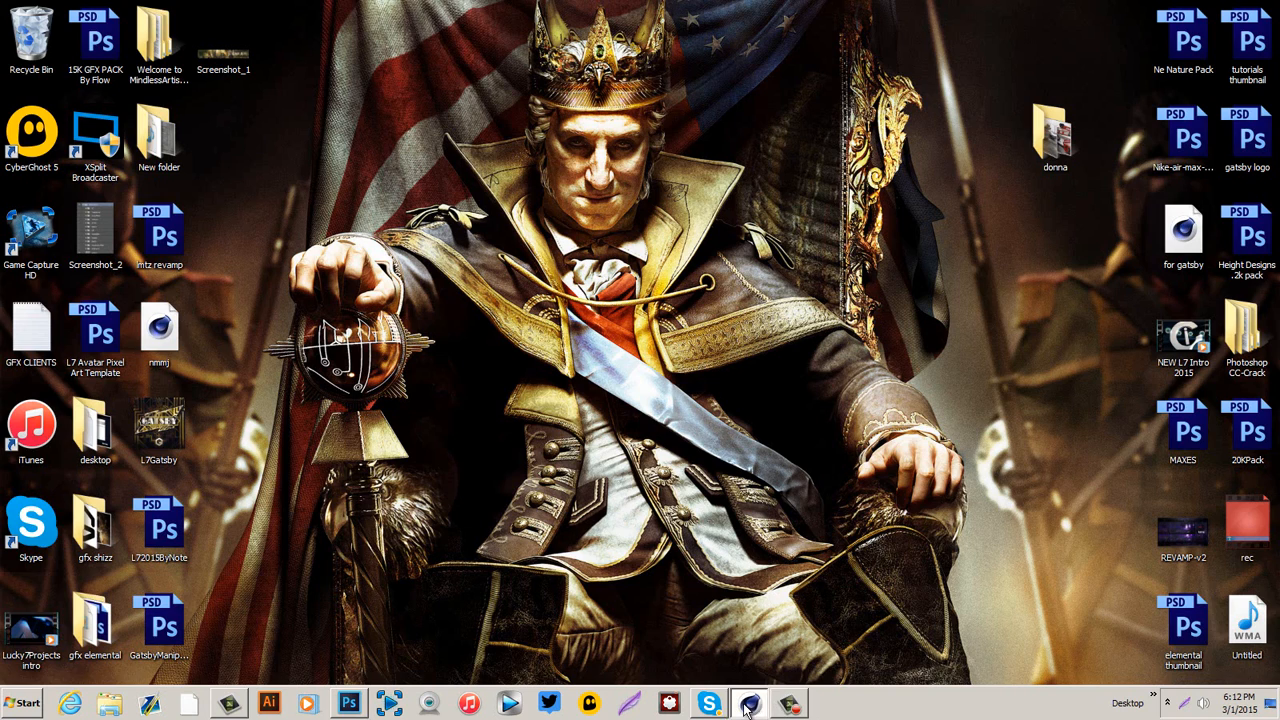
{"action": "left_click", "coordinate": [748, 704]}
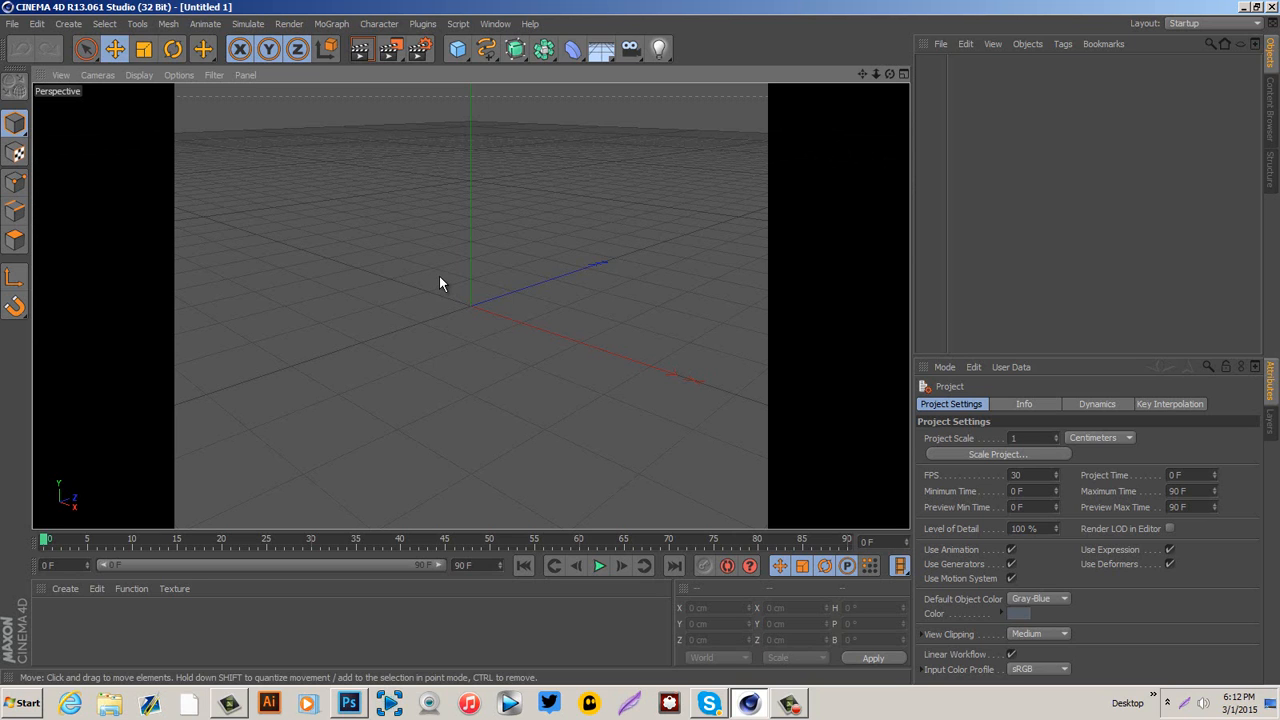
{"action": "left_click", "coordinate": [352, 703]}
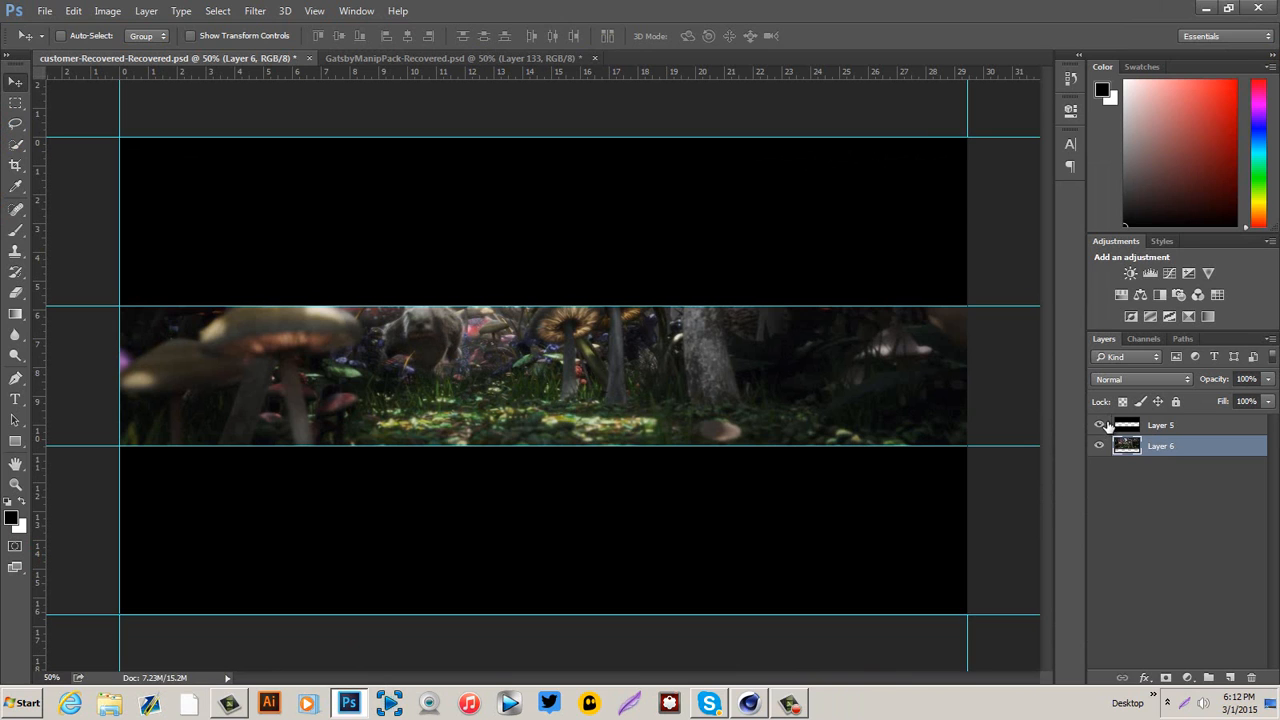
Hide Layer 5 and try moving the two middle horizontal guides away from the central banner strip.
{"action": "left_click", "coordinate": [1100, 425]}
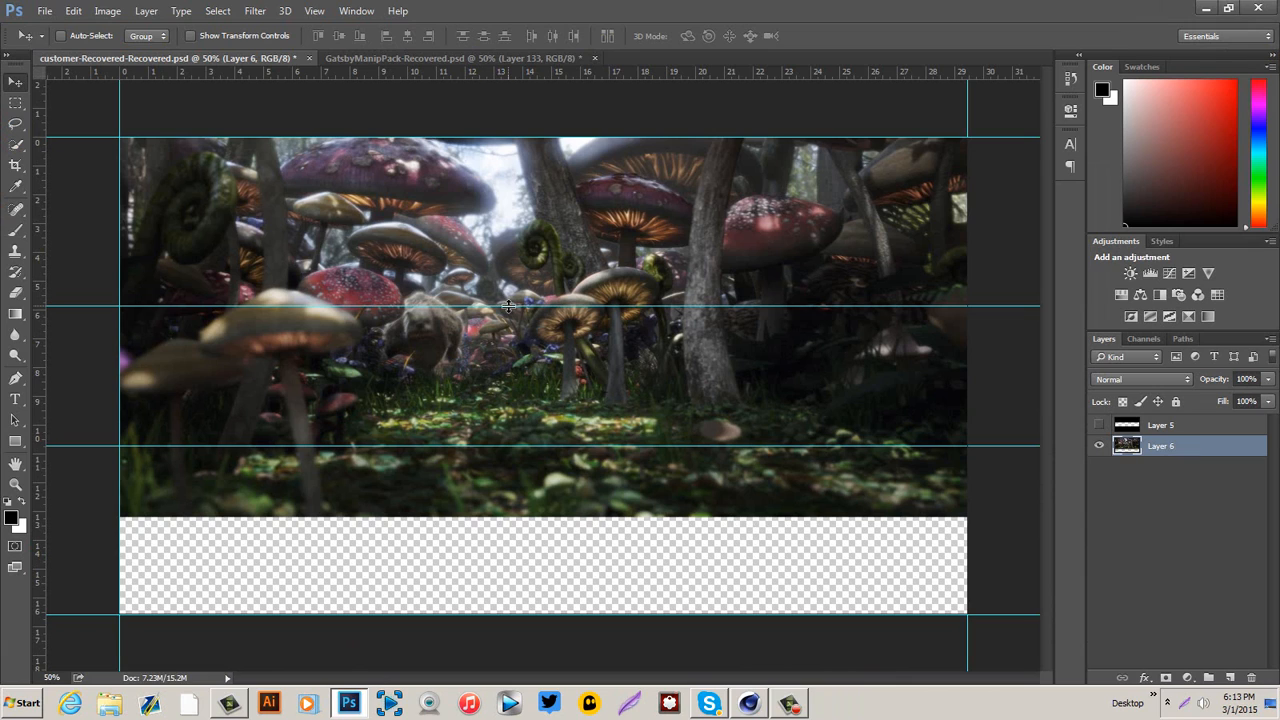
{"action": "left_click_drag", "start_coordinate": [508, 305], "coordinate": [520, 75]}
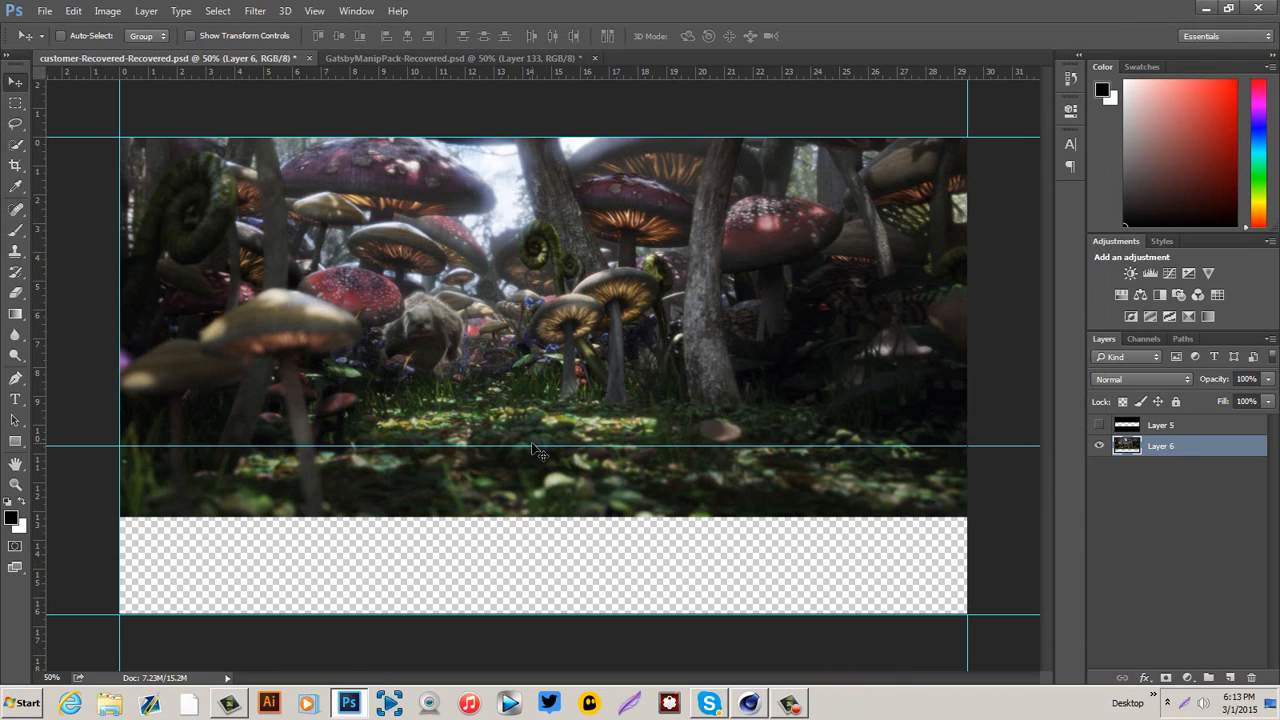
{"action": "left_click_drag", "start_coordinate": [533, 447], "coordinate": [530, 560]}
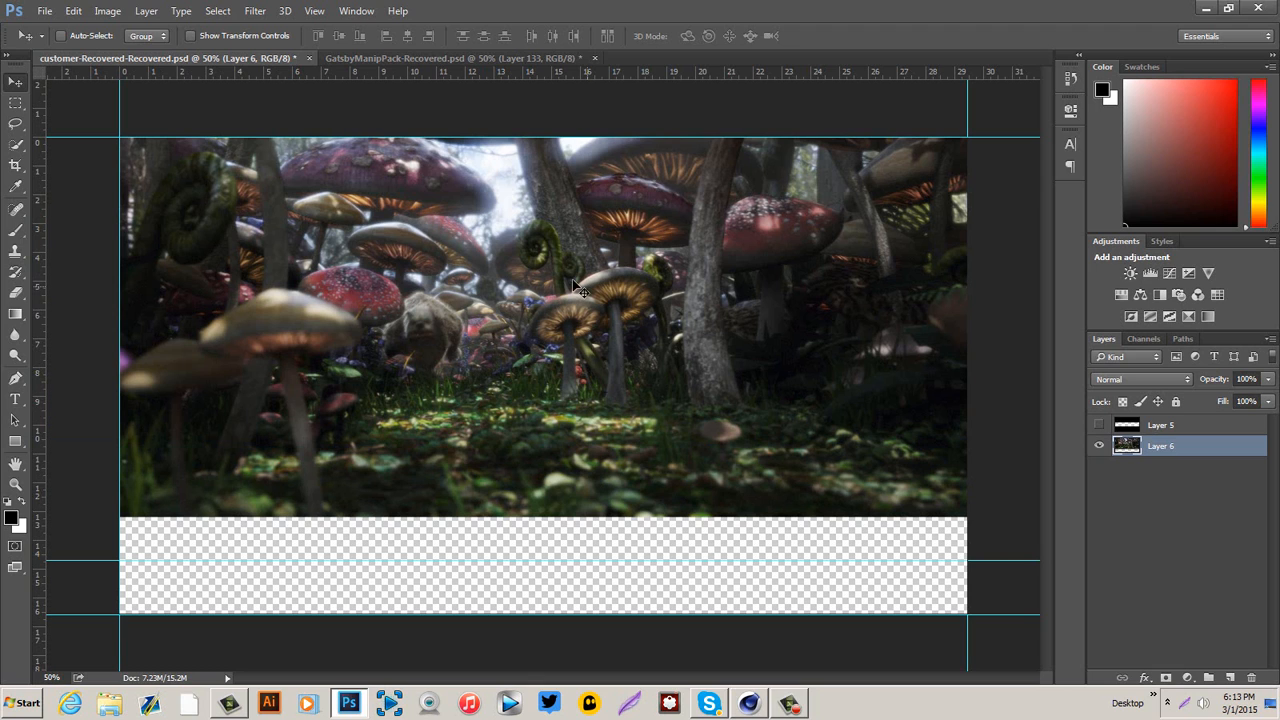
{"action": "left_click", "coordinate": [73, 11]}
{"action": "left_click", "coordinate": [90, 57]}
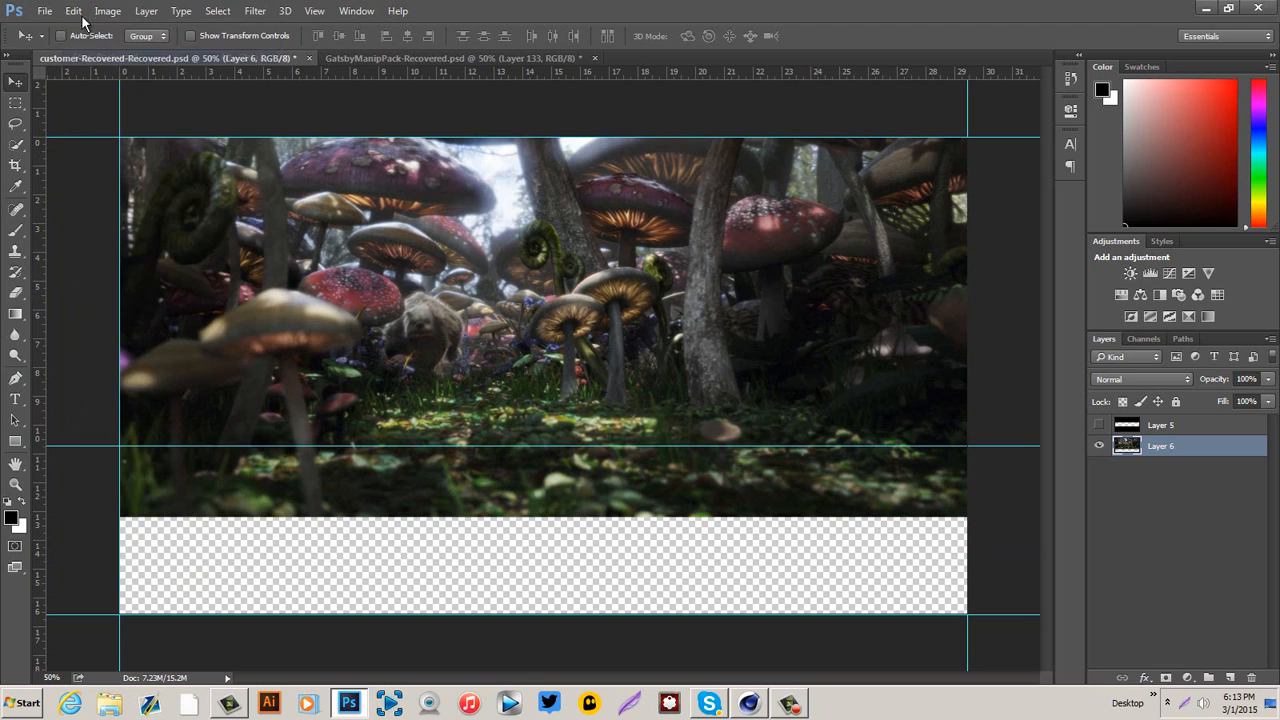
{"action": "left_click", "coordinate": [73, 11]}
{"action": "left_click", "coordinate": [100, 42]}
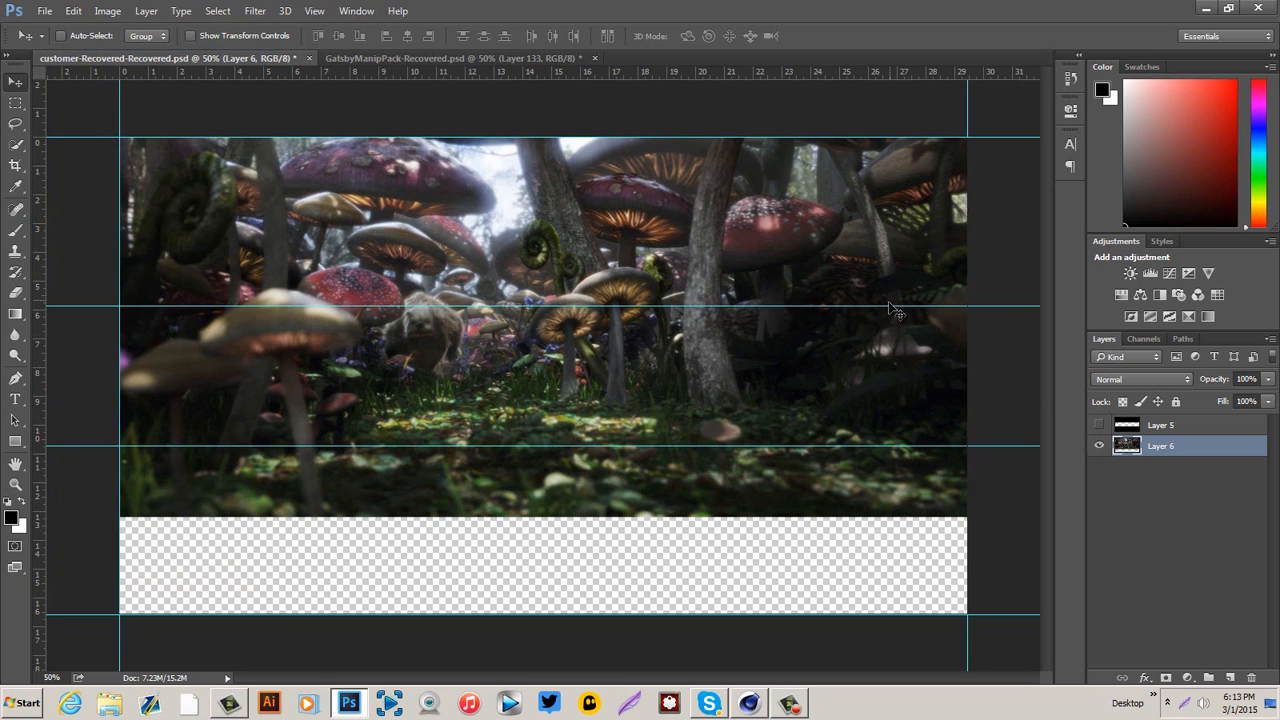
Undo another trial move of the two middle horizontal guides and make Layer 5 visible again.
{"action": "left_click_drag", "start_coordinate": [889, 304], "coordinate": [730, 556]}
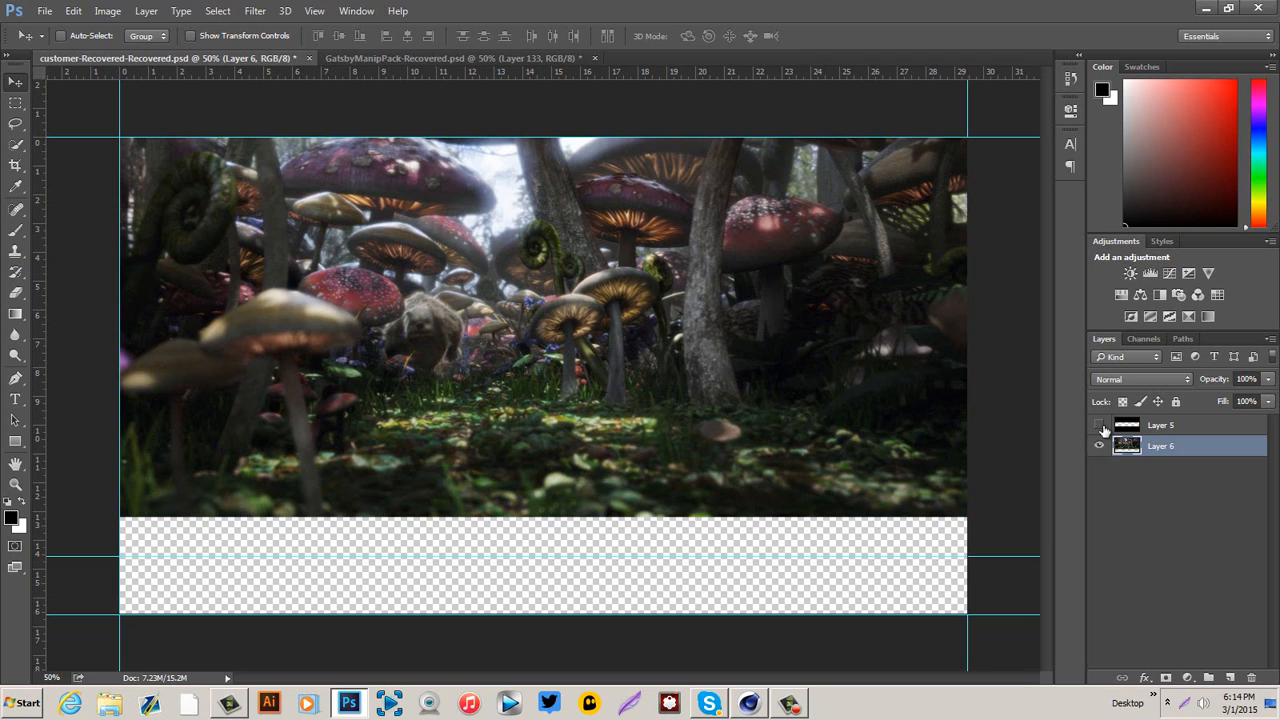
{"action": "left_click", "coordinate": [1100, 425]}
{"action": "left_click", "coordinate": [1100, 425]}
{"action": "left_click", "coordinate": [73, 10]}
{"action": "left_click", "coordinate": [84, 57]}
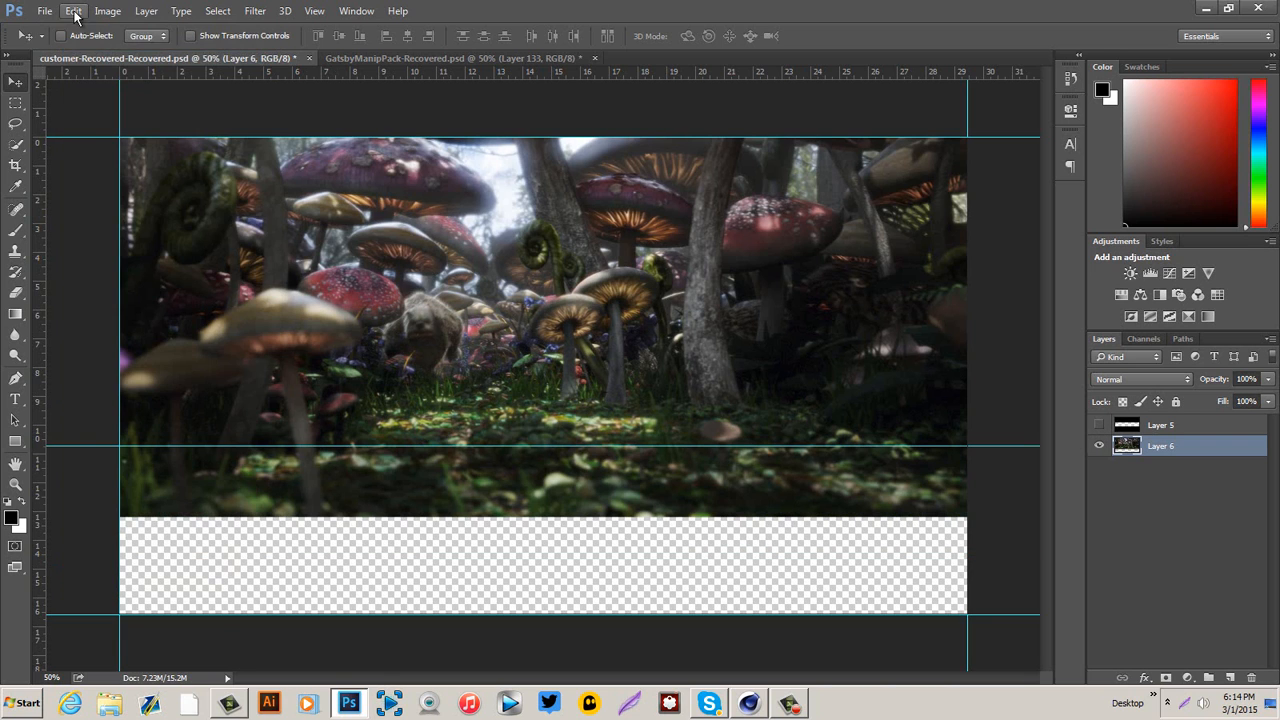
{"action": "left_click", "coordinate": [73, 10]}
{"action": "left_click", "coordinate": [84, 57]}
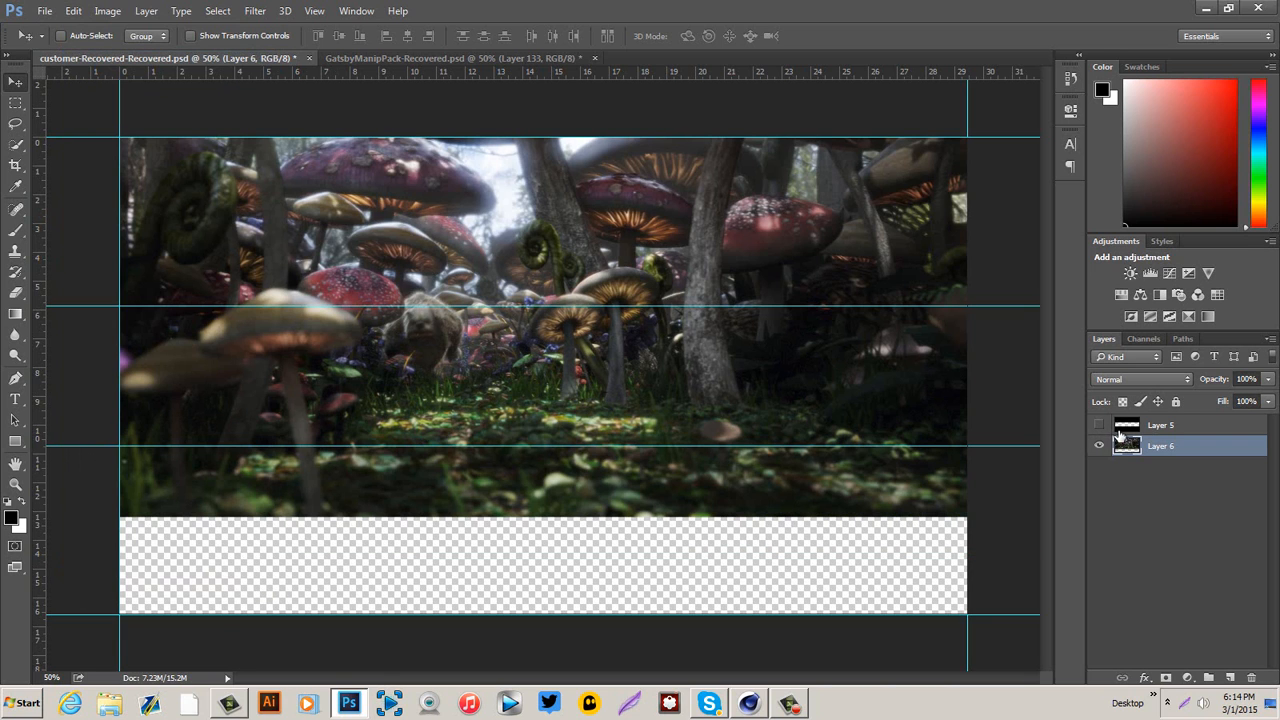
{"action": "left_click", "coordinate": [1100, 425]}
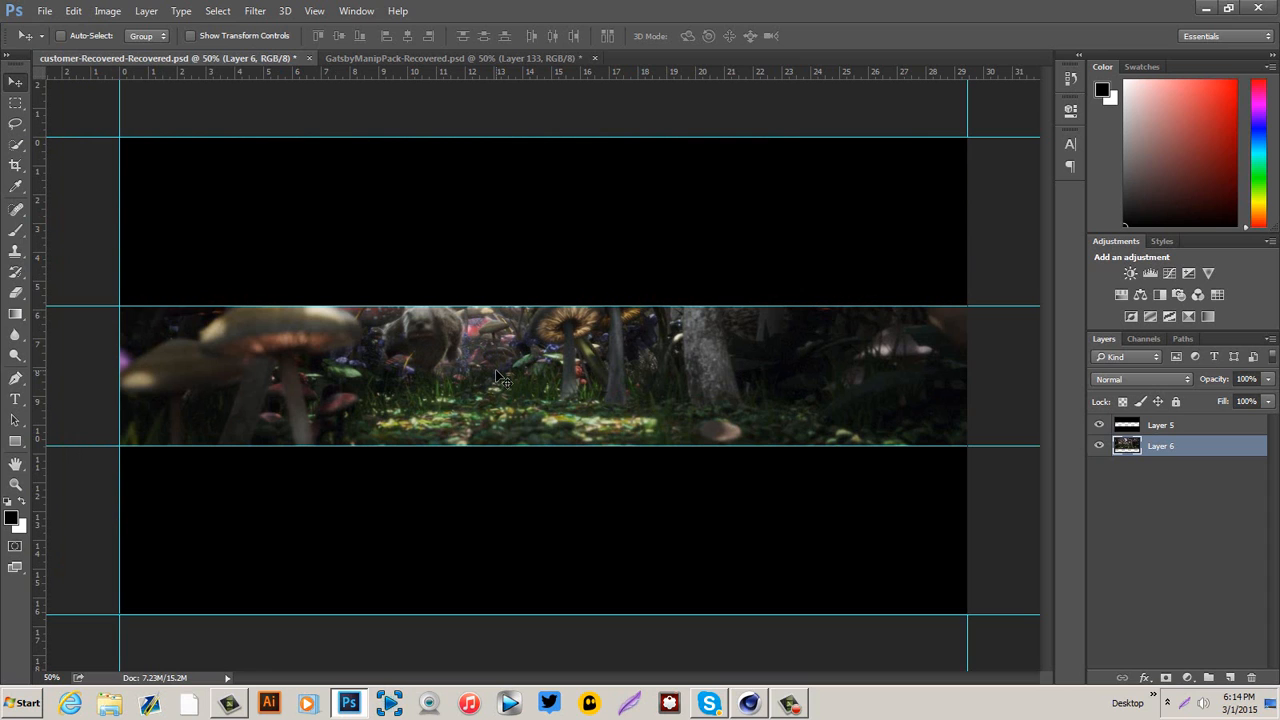
Create a new blank document 1500 pixels wide and 500 pixels high.
{"action": "left_click", "coordinate": [45, 11]}
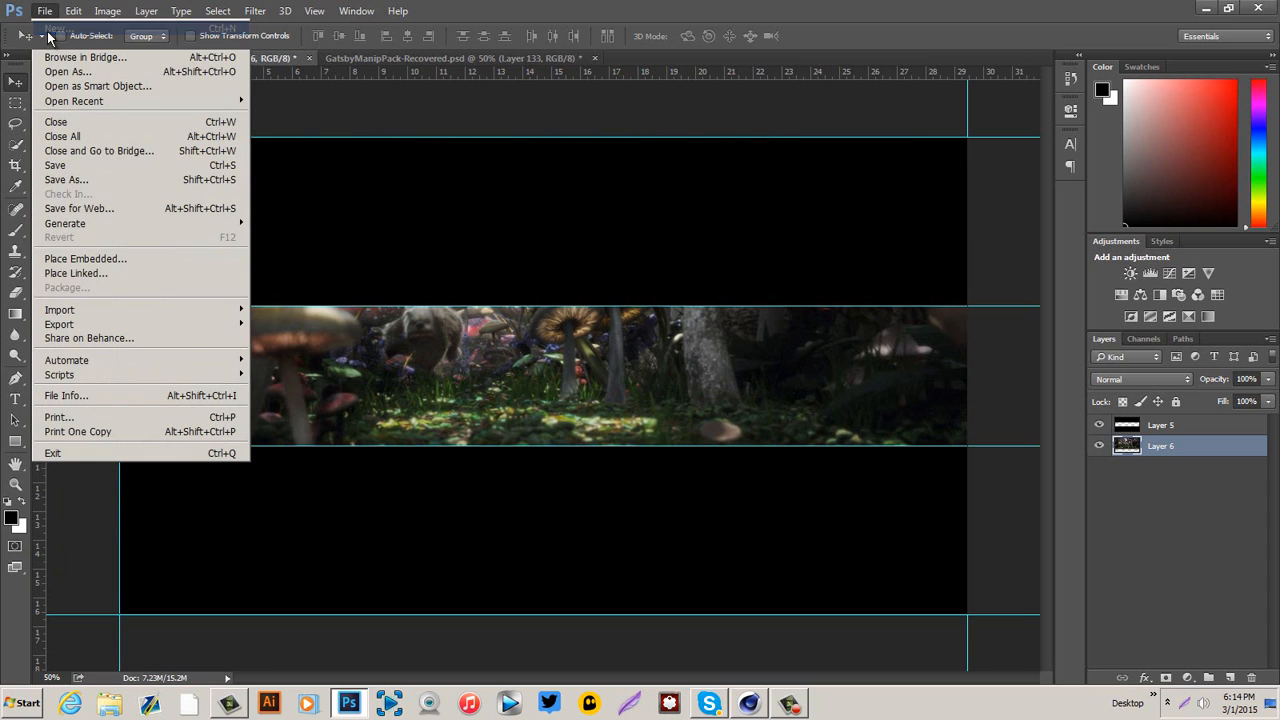
{"action": "left_click", "coordinate": [48, 32]}
{"action": "left_click", "coordinate": [437, 240]}
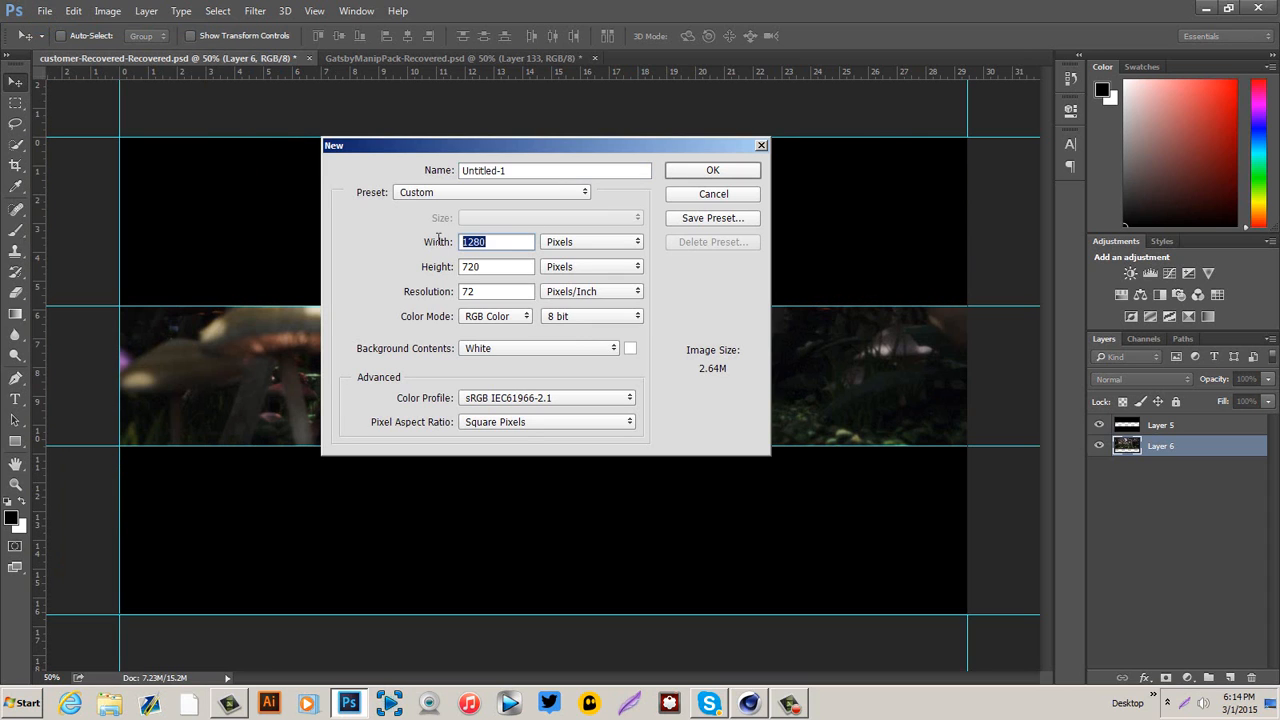
{"action": "type", "text": "1500"}
{"action": "key", "text": "Tab"}
{"action": "type", "text": "500"}
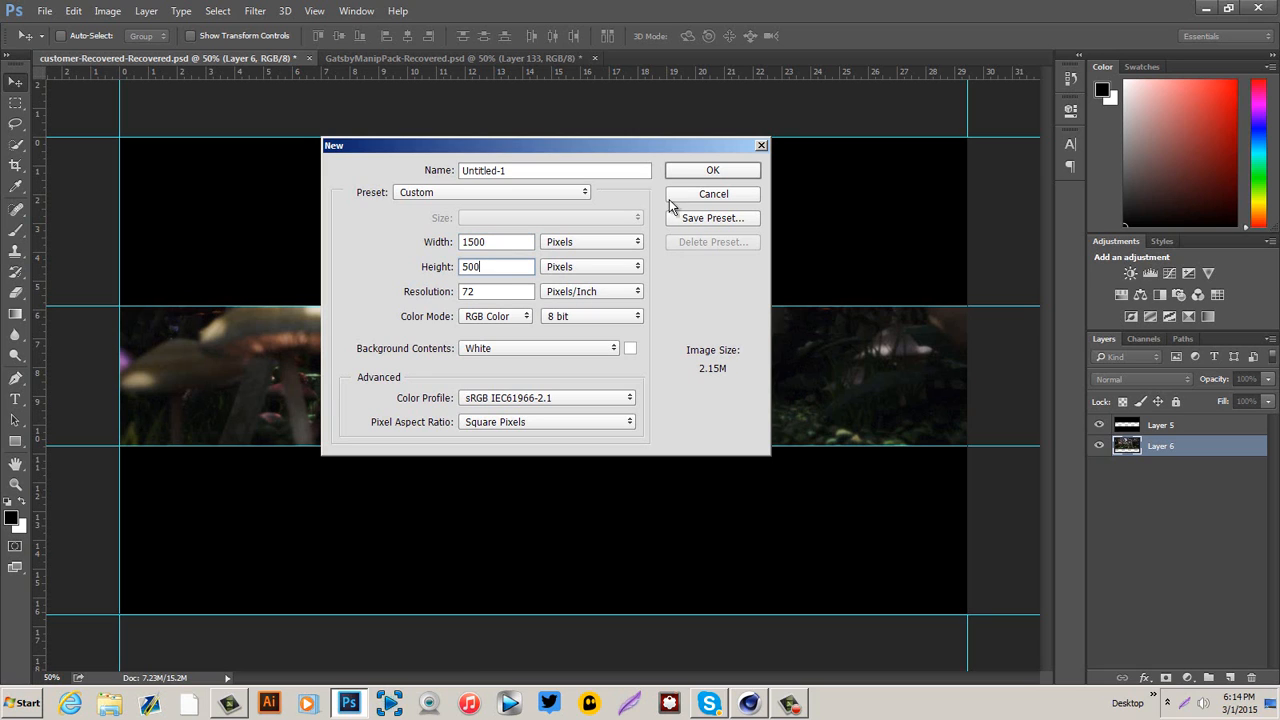
{"action": "left_click", "coordinate": [686, 172]}
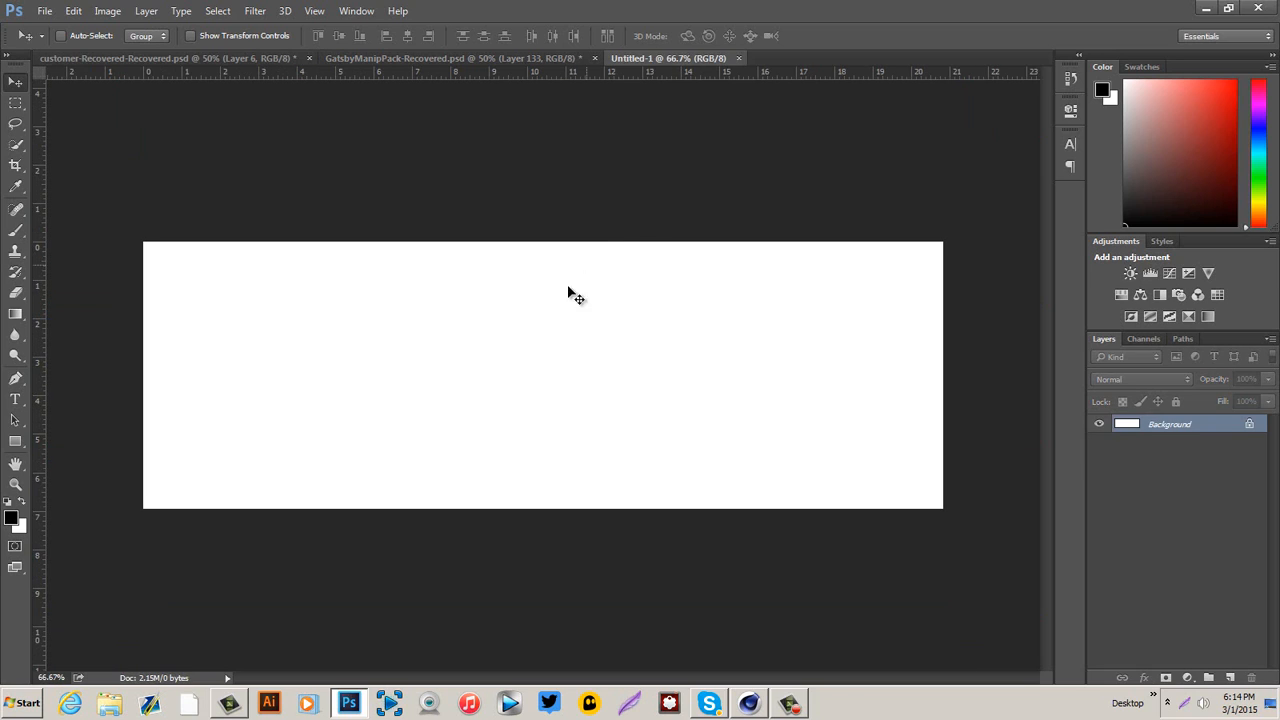
Convert the new document's background to a regular layer and close the document without saving.
{"action": "double_click", "coordinate": [1192, 425]}
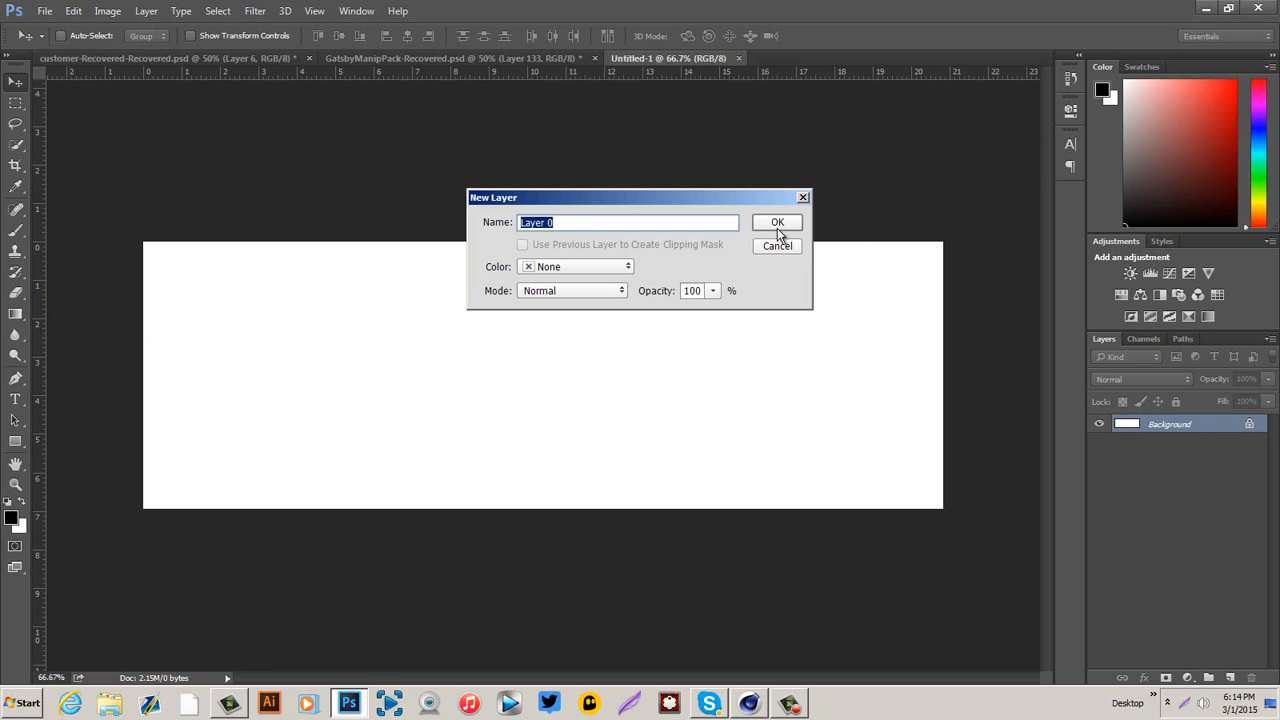
{"action": "left_click", "coordinate": [777, 226]}
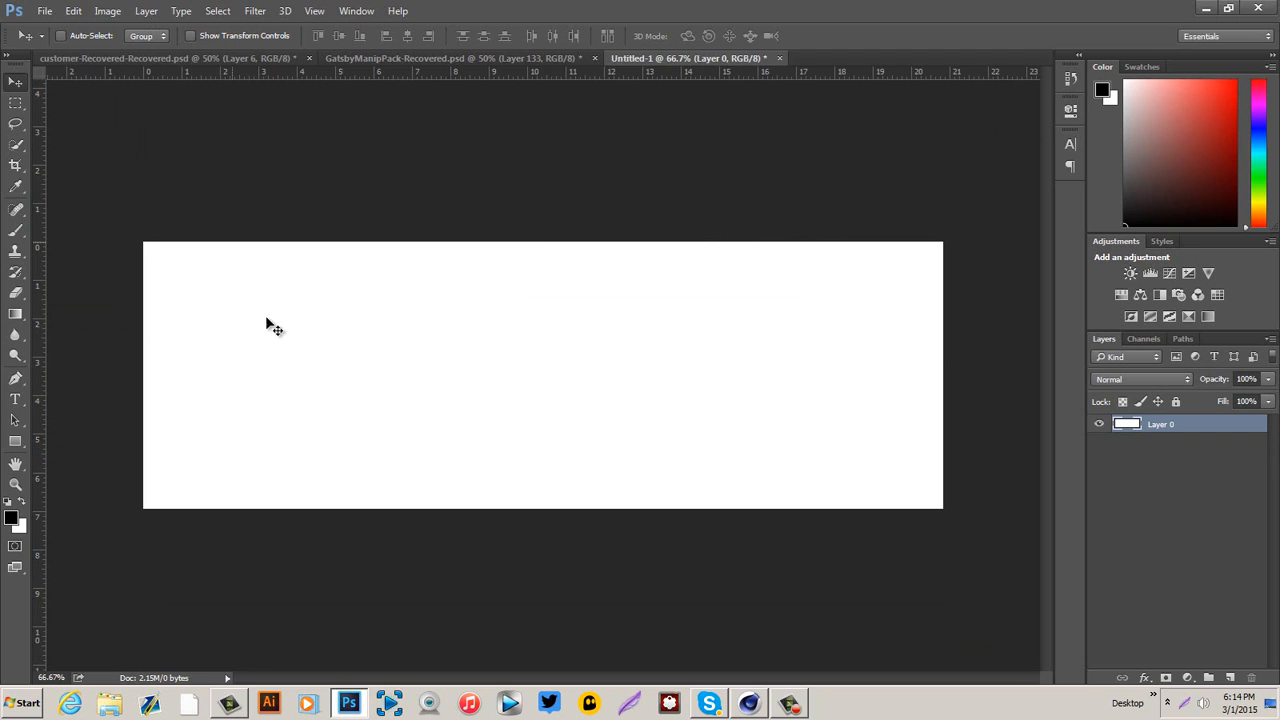
{"action": "left_click", "coordinate": [779, 58]}
{"action": "left_click", "coordinate": [604, 255]}
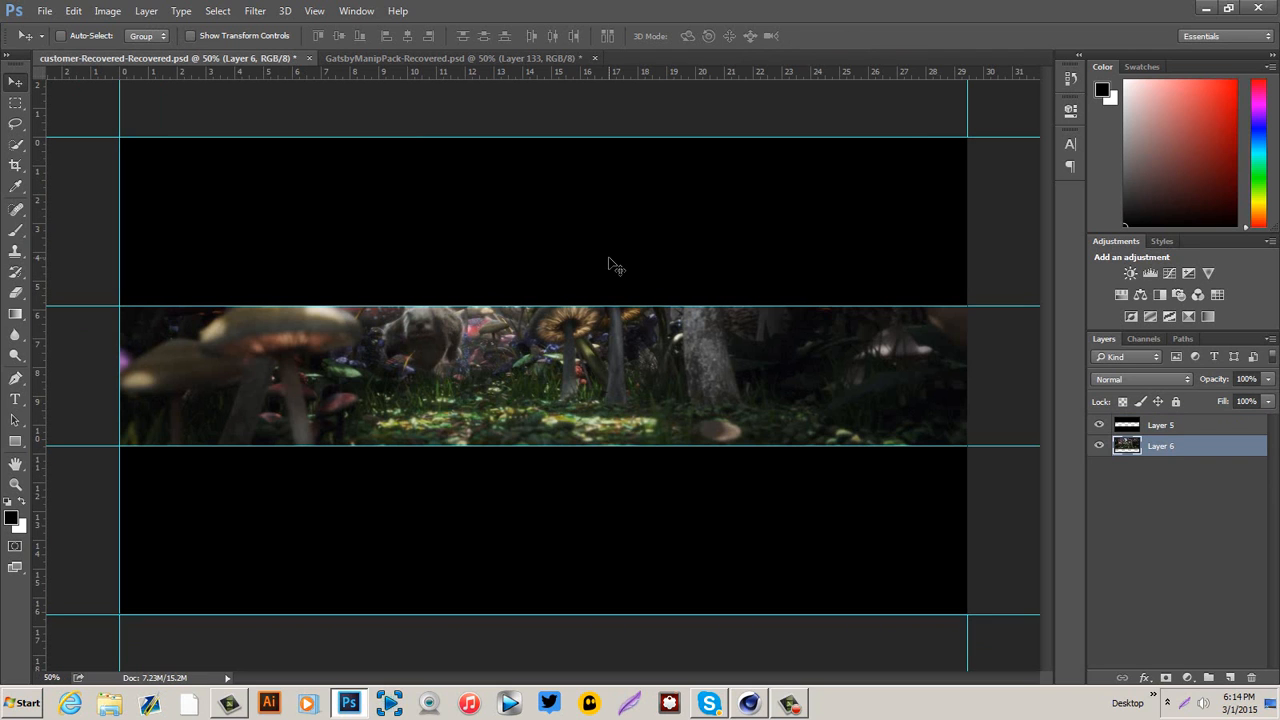
Place GatsbyManipPack-Recovered.psd ahead of the customer document in the tab order, and return to the customer document.
{"action": "left_click", "coordinate": [333, 60]}
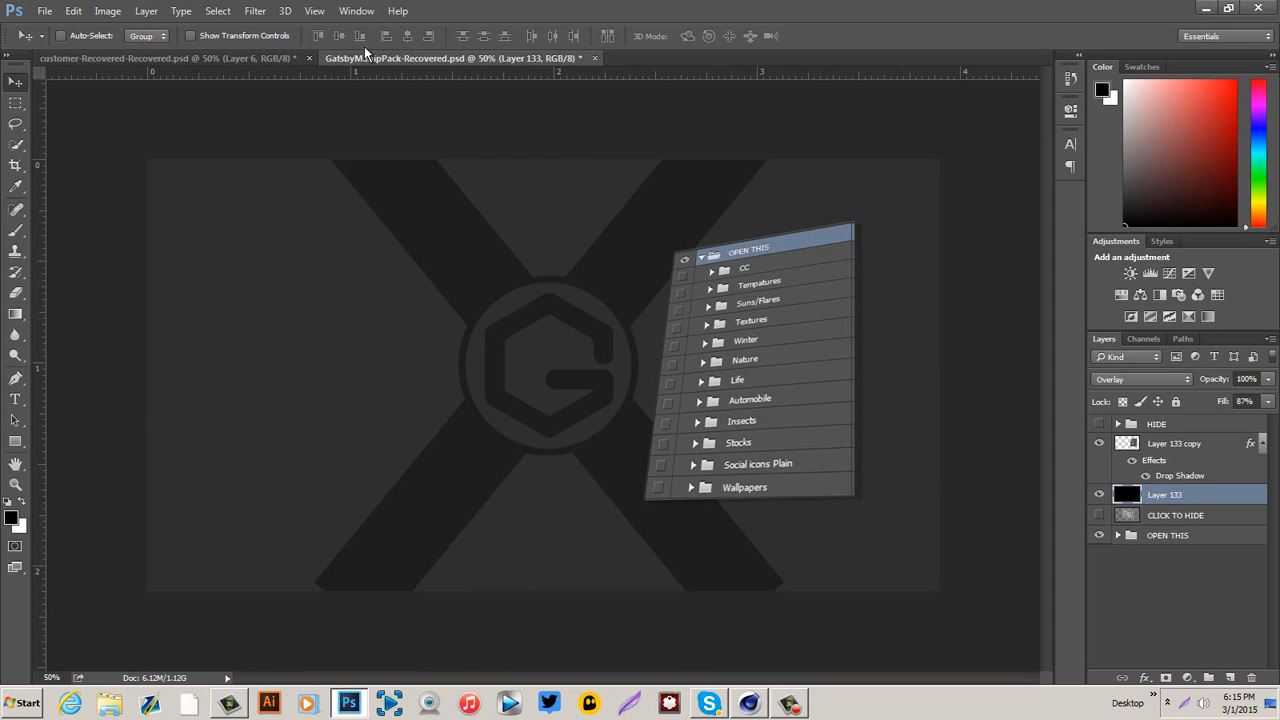
{"action": "left_click_drag", "start_coordinate": [370, 58], "coordinate": [85, 60]}
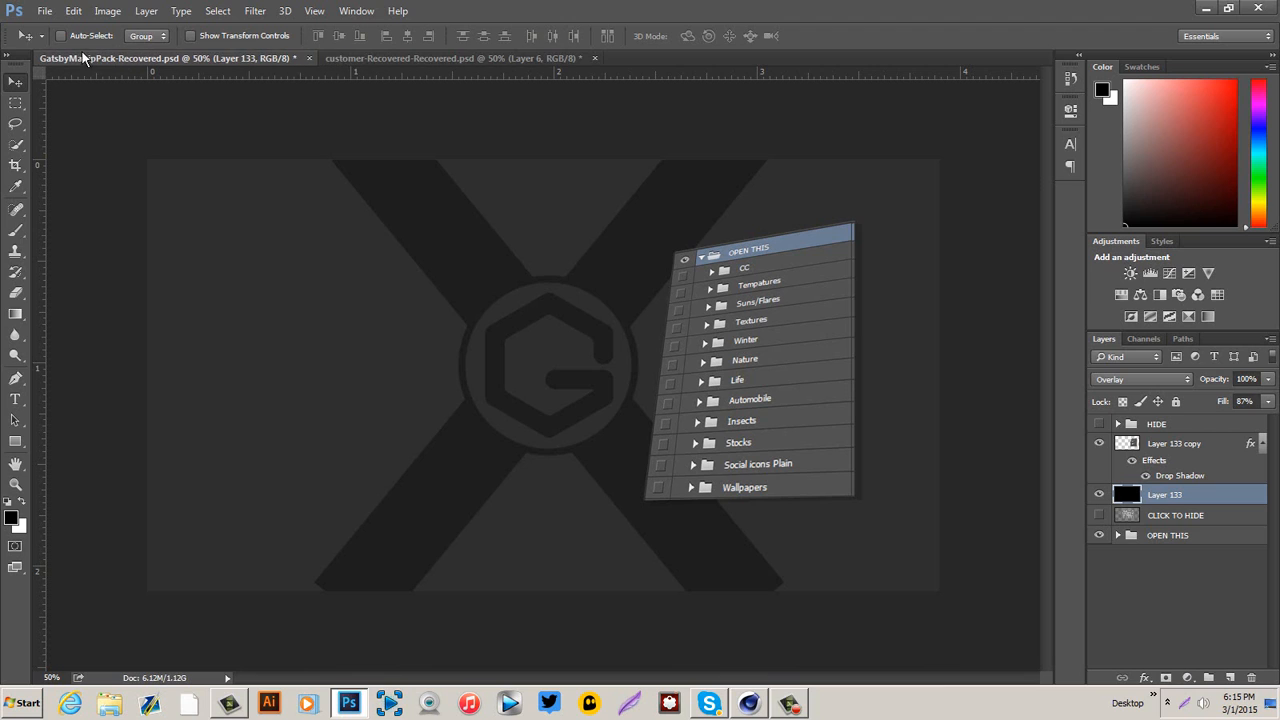
{"action": "left_click", "coordinate": [350, 59]}
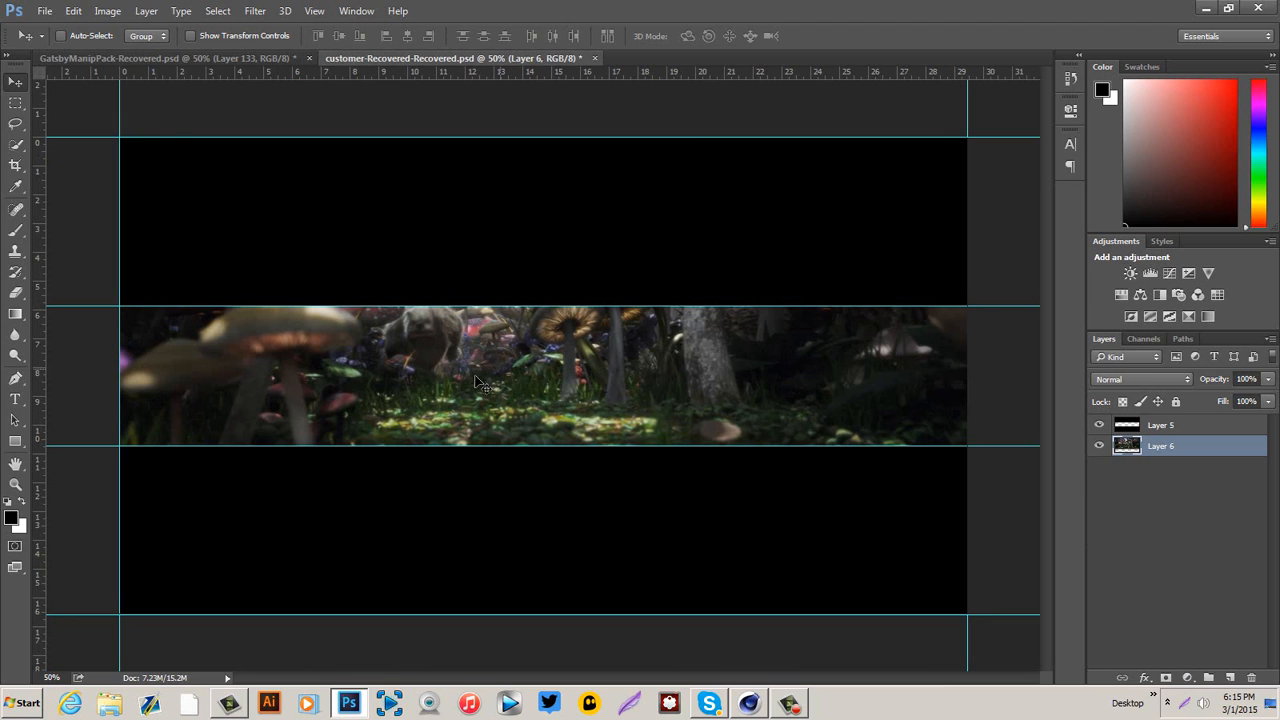
Switch to Cinema 4D and create a new material, keeping it selected.
{"action": "left_click", "coordinate": [1206, 8]}
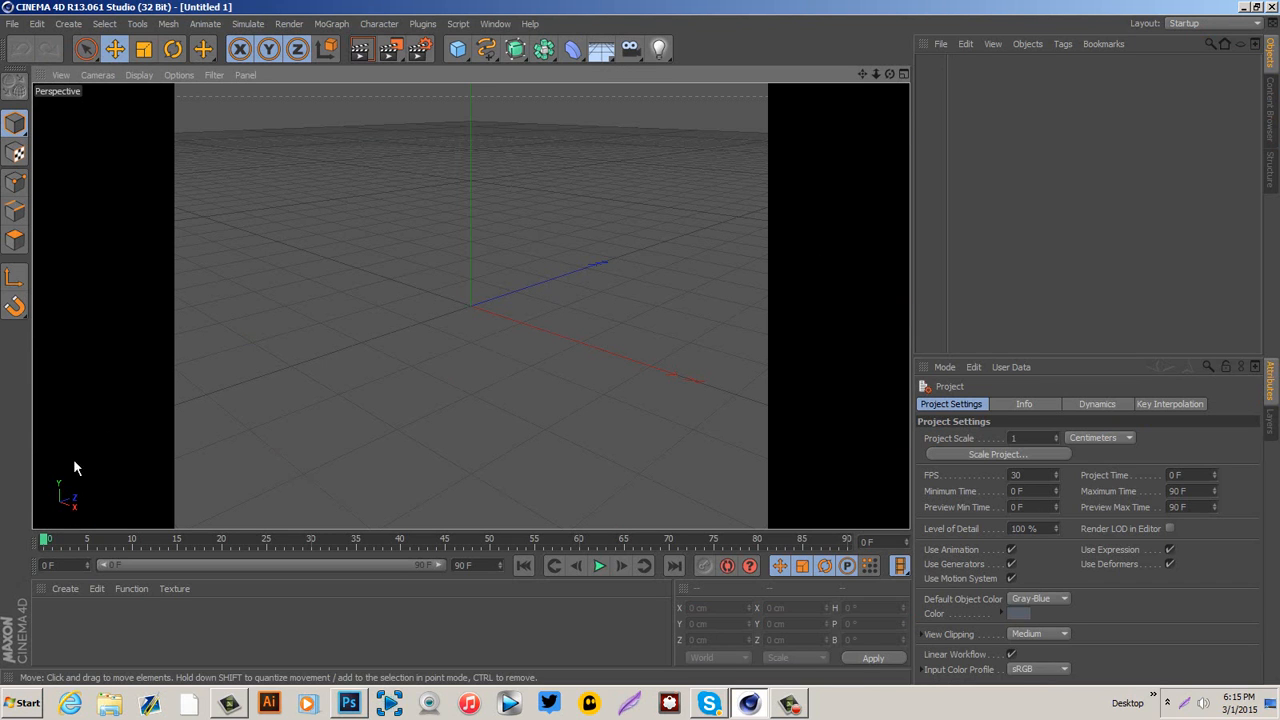
{"action": "left_click", "coordinate": [63, 587]}
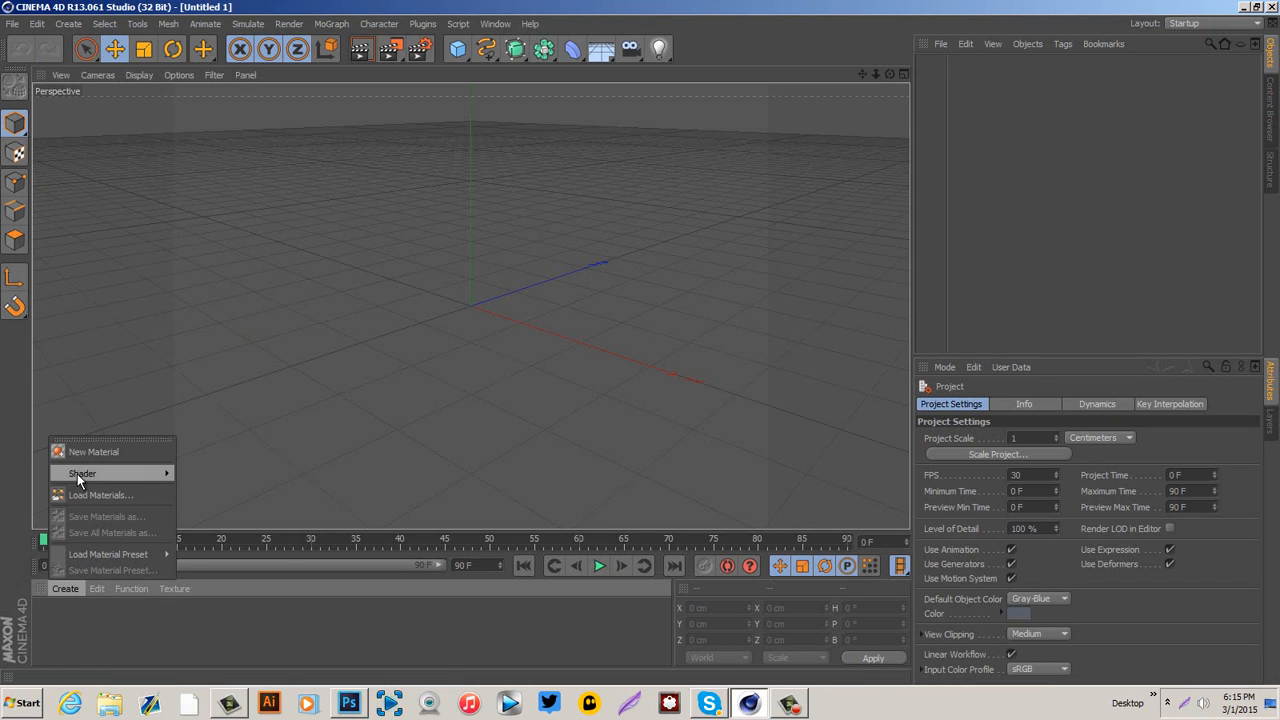
{"action": "double_click", "coordinate": [50, 636]}
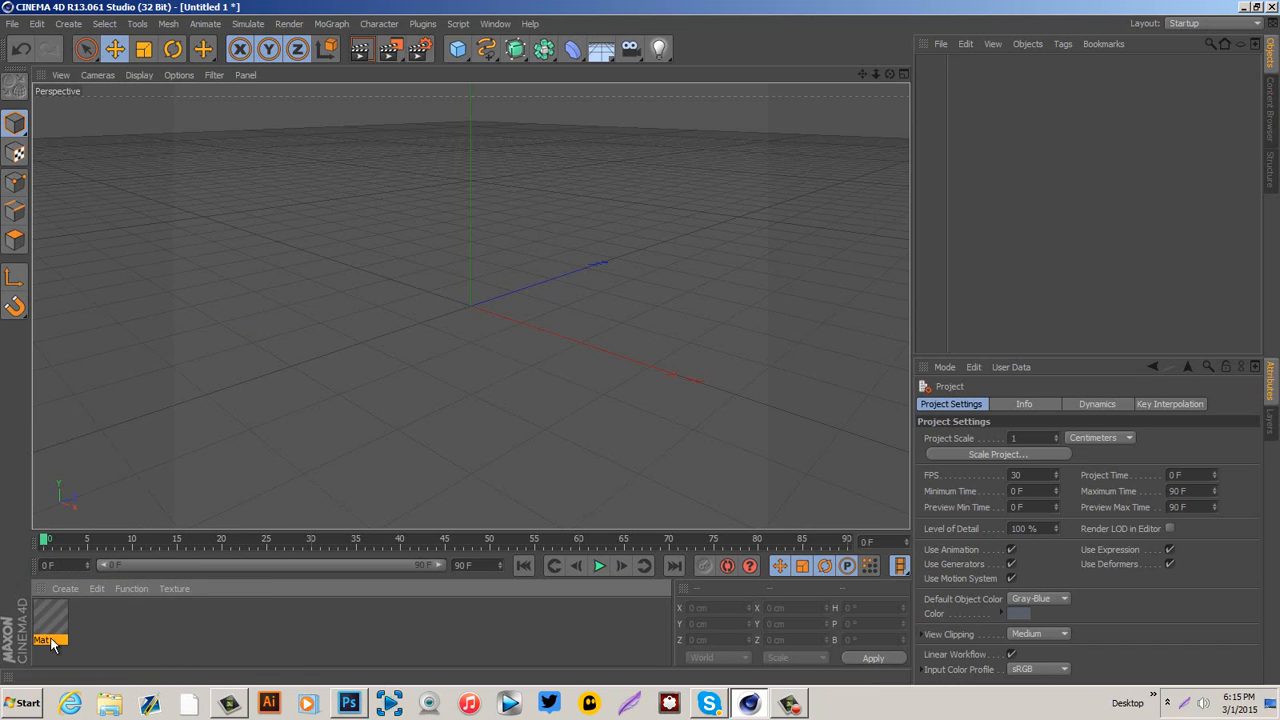
{"action": "left_click", "coordinate": [52, 643]}
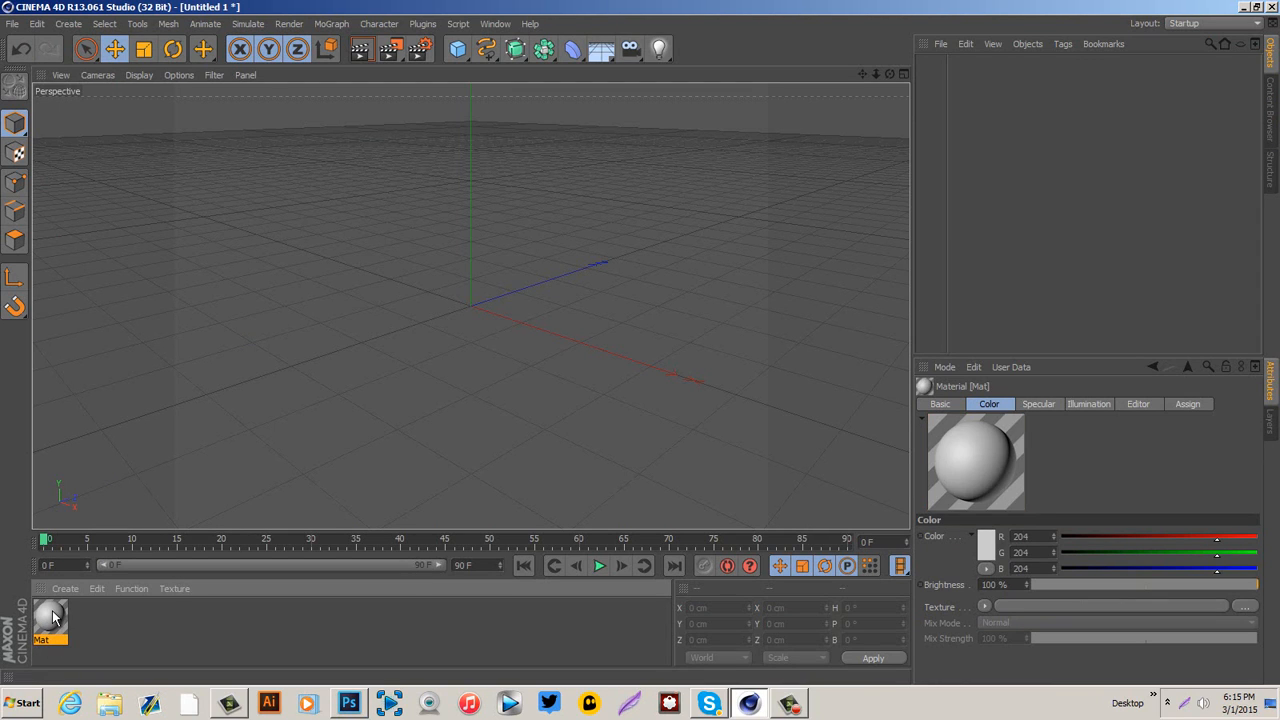
Set the render output to the HDV/HDTV 720 25 preset with a resolution of 300 pixels per inch.
{"action": "left_click", "coordinate": [424, 50]}
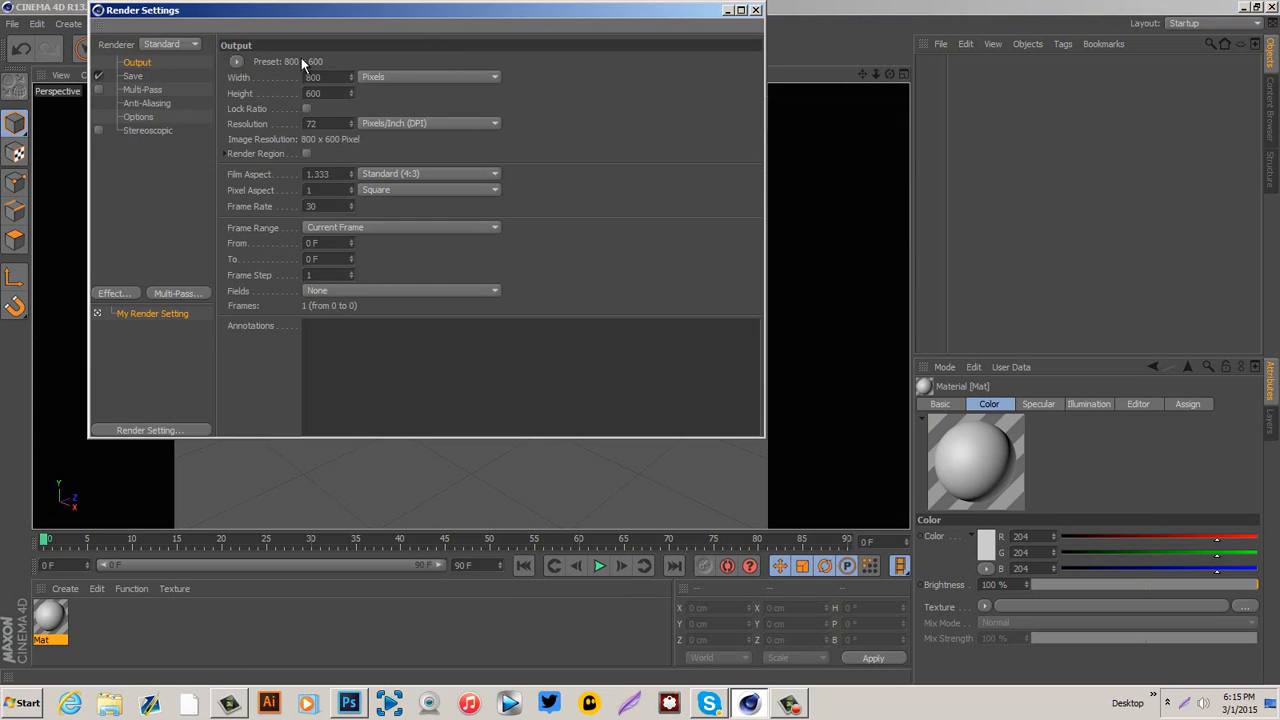
{"action": "left_click", "coordinate": [238, 61]}
{"action": "mouse_move", "coordinate": [275, 110]}
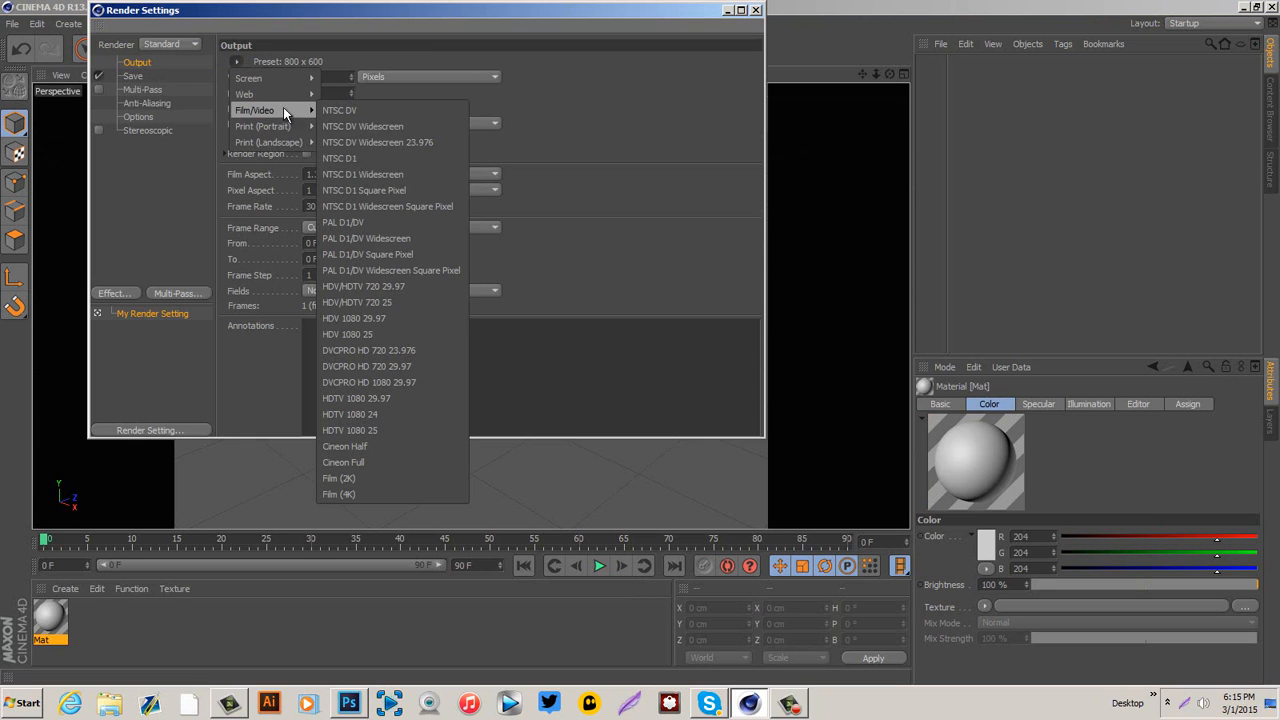
{"action": "left_click", "coordinate": [373, 302]}
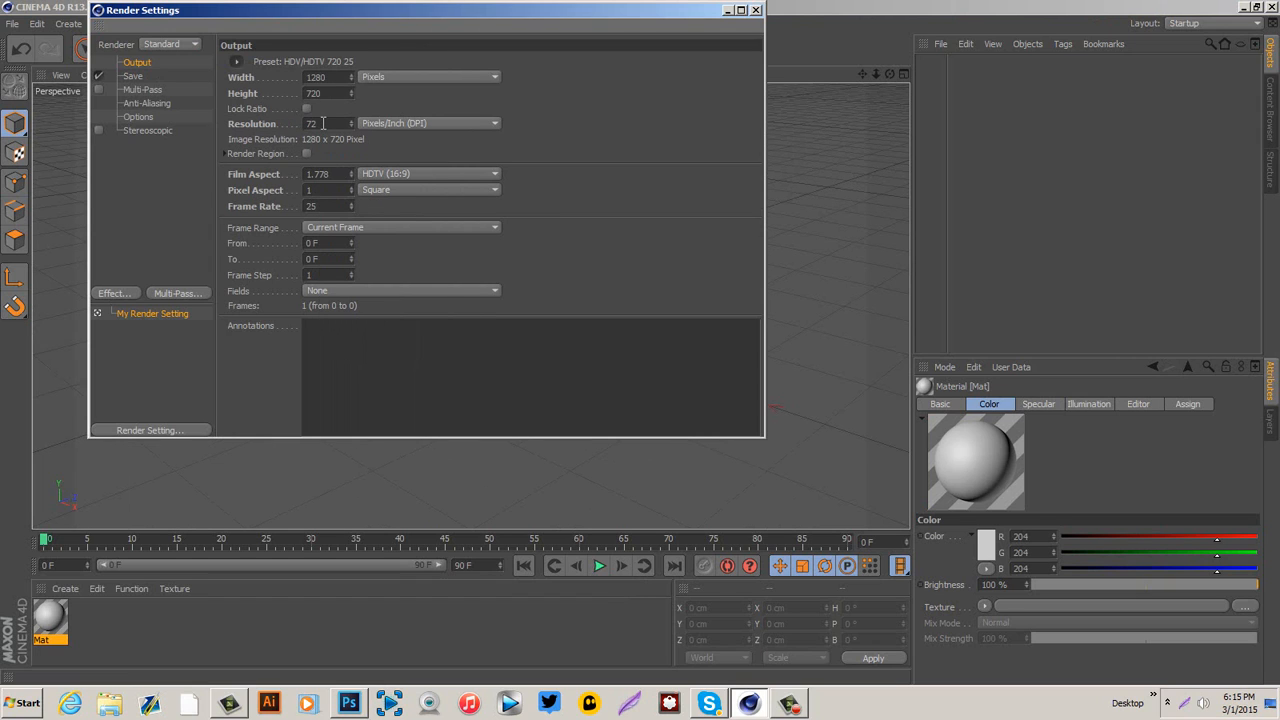
{"action": "double_click", "coordinate": [312, 124]}
{"action": "type", "text": "300"}
{"action": "key", "text": "Return"}
Specify a render save file named "tutorial" on the Desktop.
{"action": "left_click", "coordinate": [132, 77]}
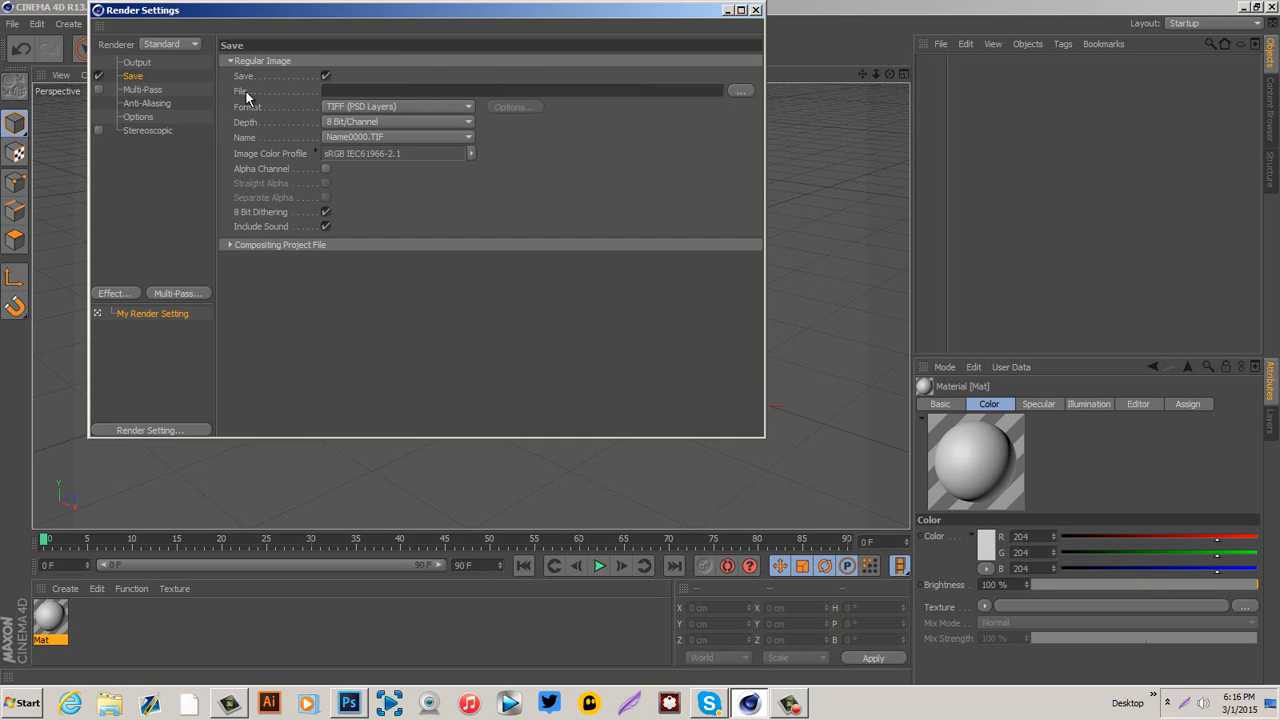
{"action": "left_click", "coordinate": [245, 91]}
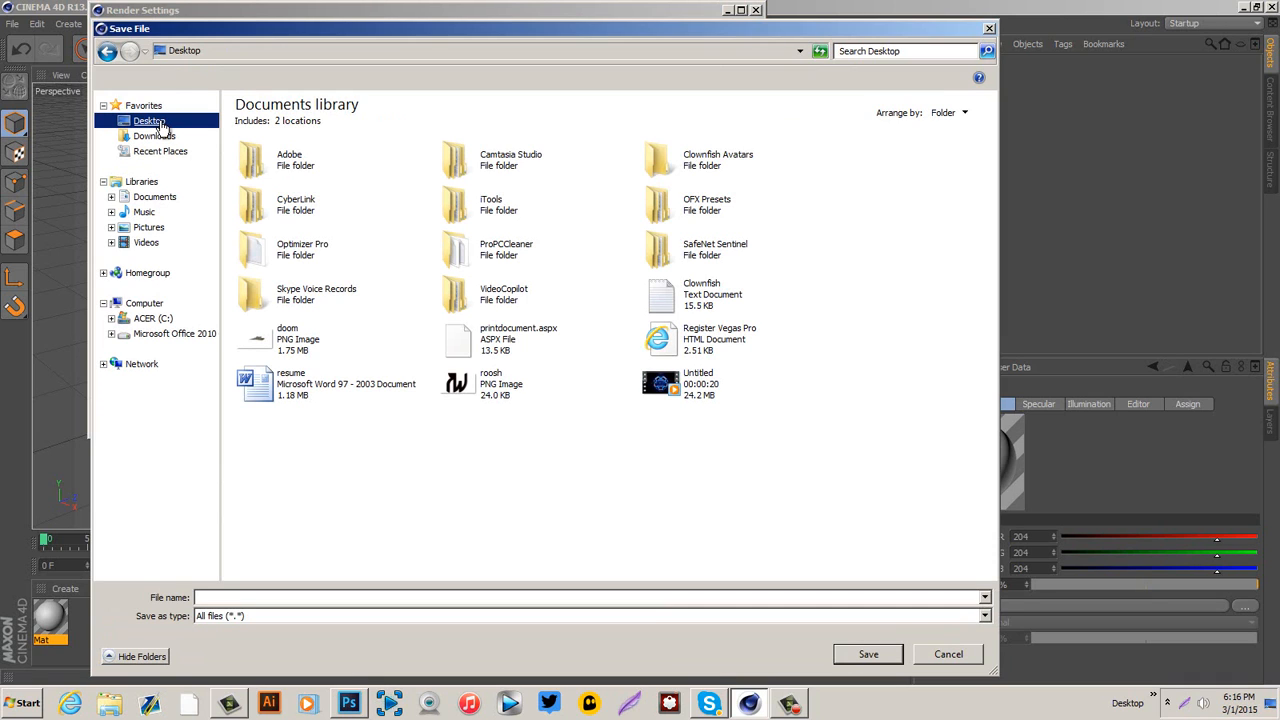
{"action": "left_click", "coordinate": [160, 125]}
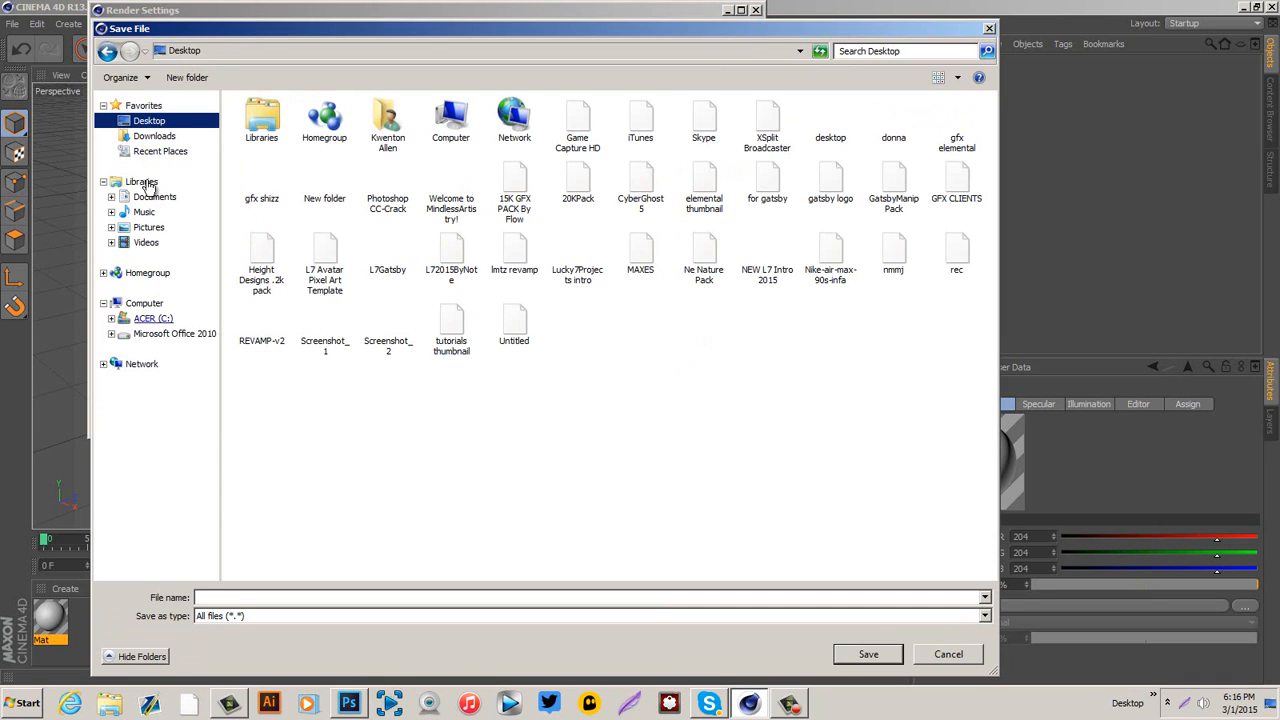
{"action": "left_click", "coordinate": [284, 598]}
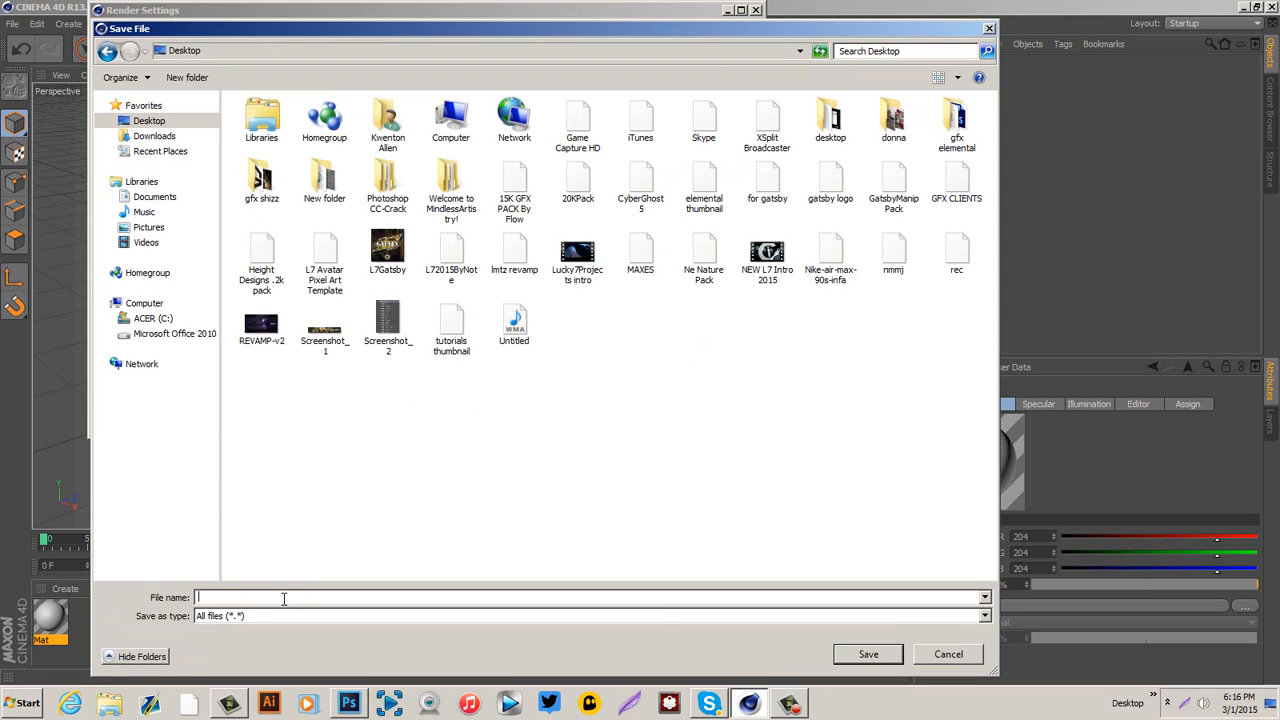
{"action": "type", "text": "tutorial"}
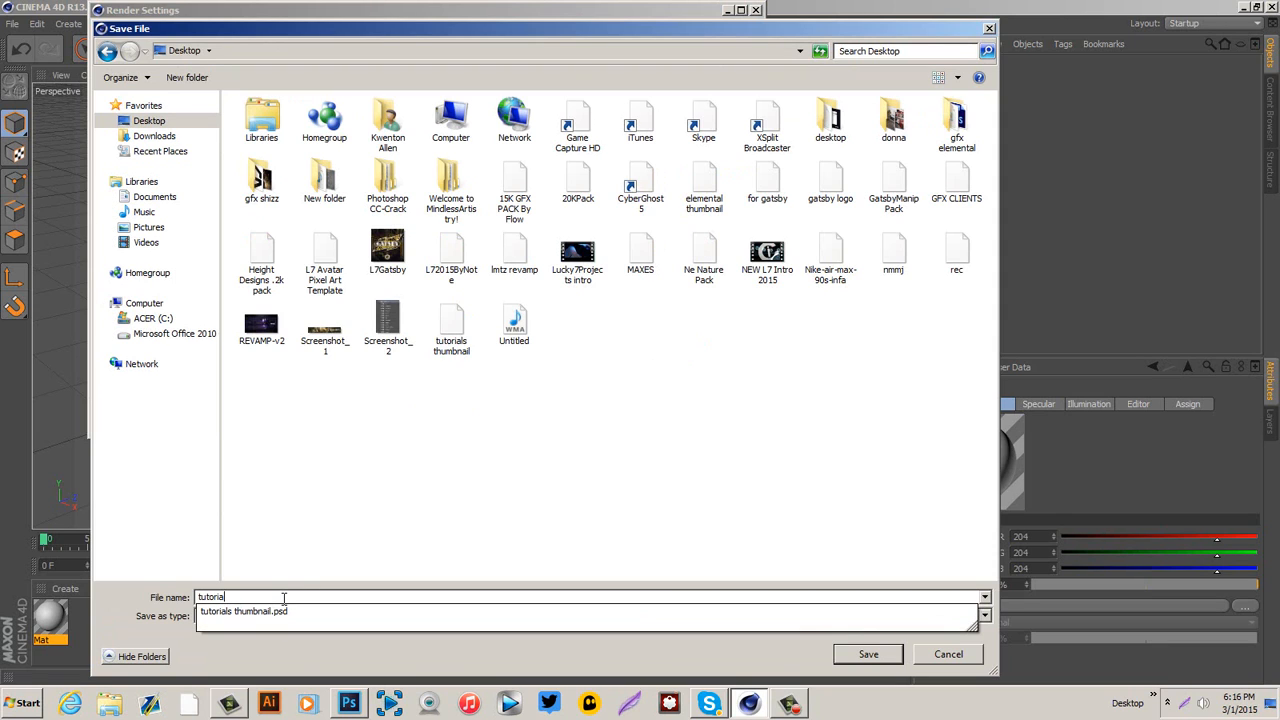
{"action": "key", "text": "Return"}
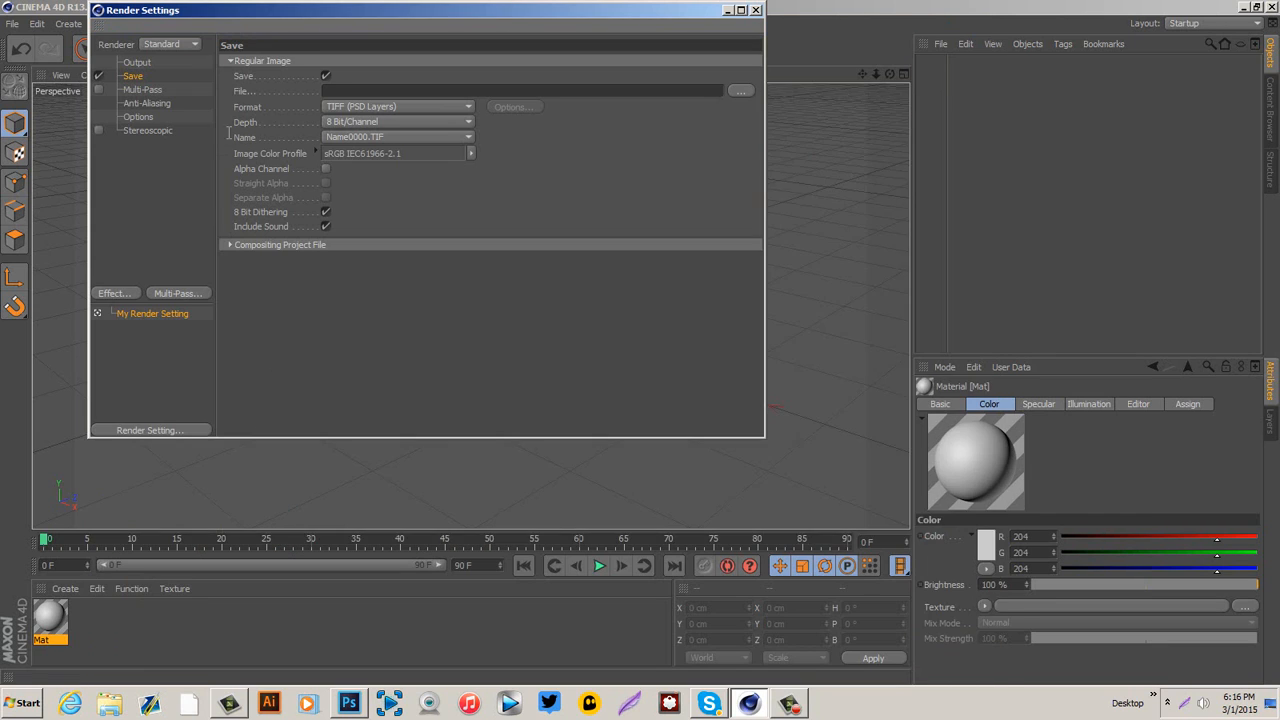
Set the render save format to PNG and enable the alpha channel.
{"action": "left_click", "coordinate": [369, 102]}
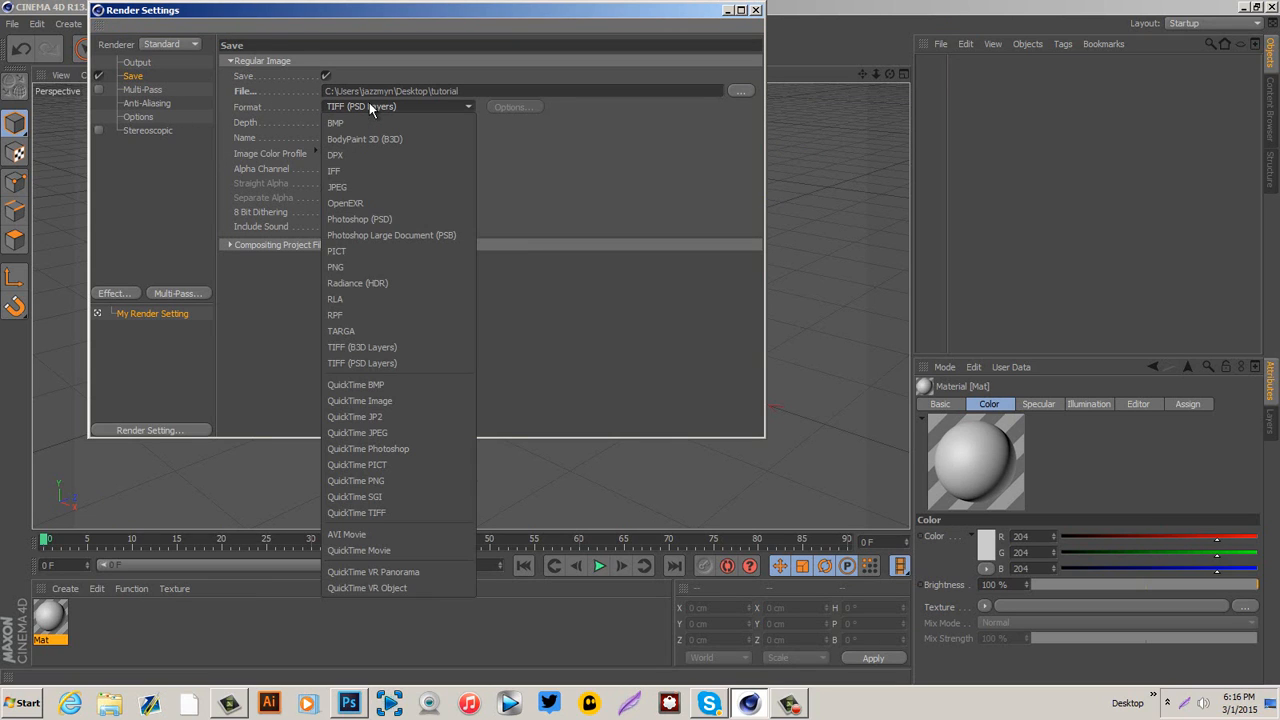
{"action": "left_click", "coordinate": [337, 269]}
{"action": "left_click", "coordinate": [325, 169]}
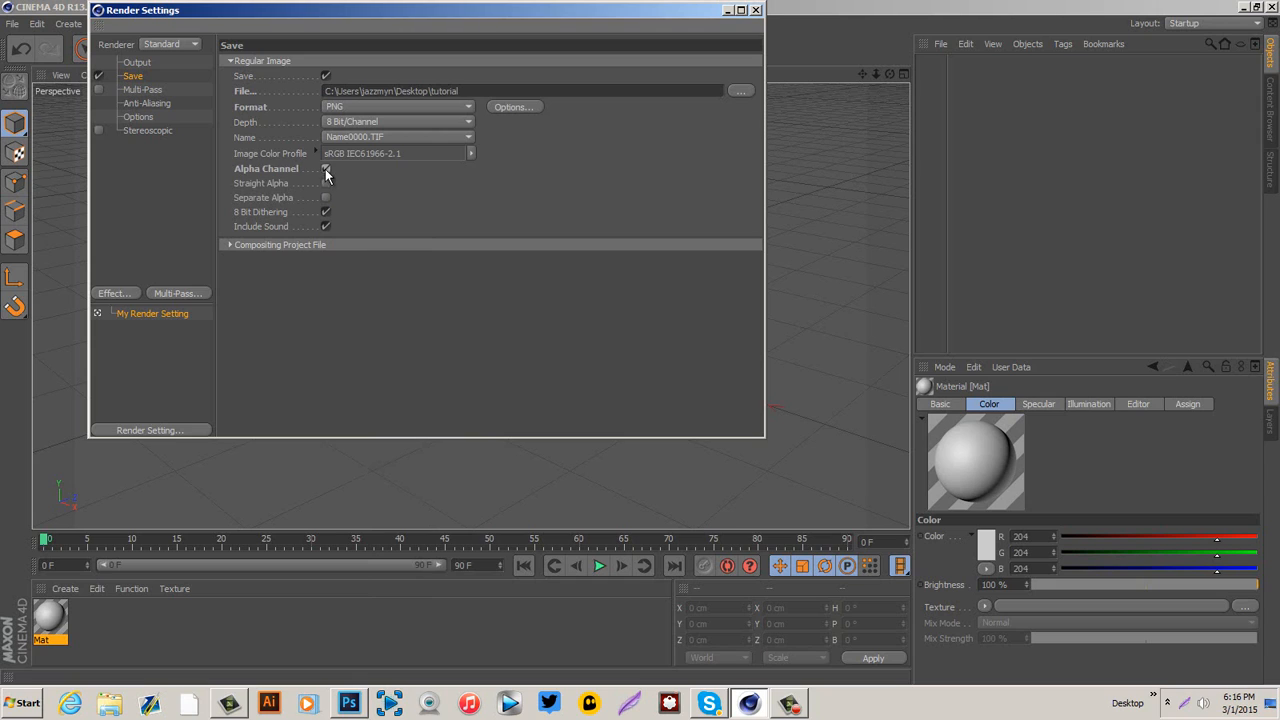
Set the render's anti-aliasing to Best with a minimum level of 2x2.
{"action": "left_click", "coordinate": [143, 92]}
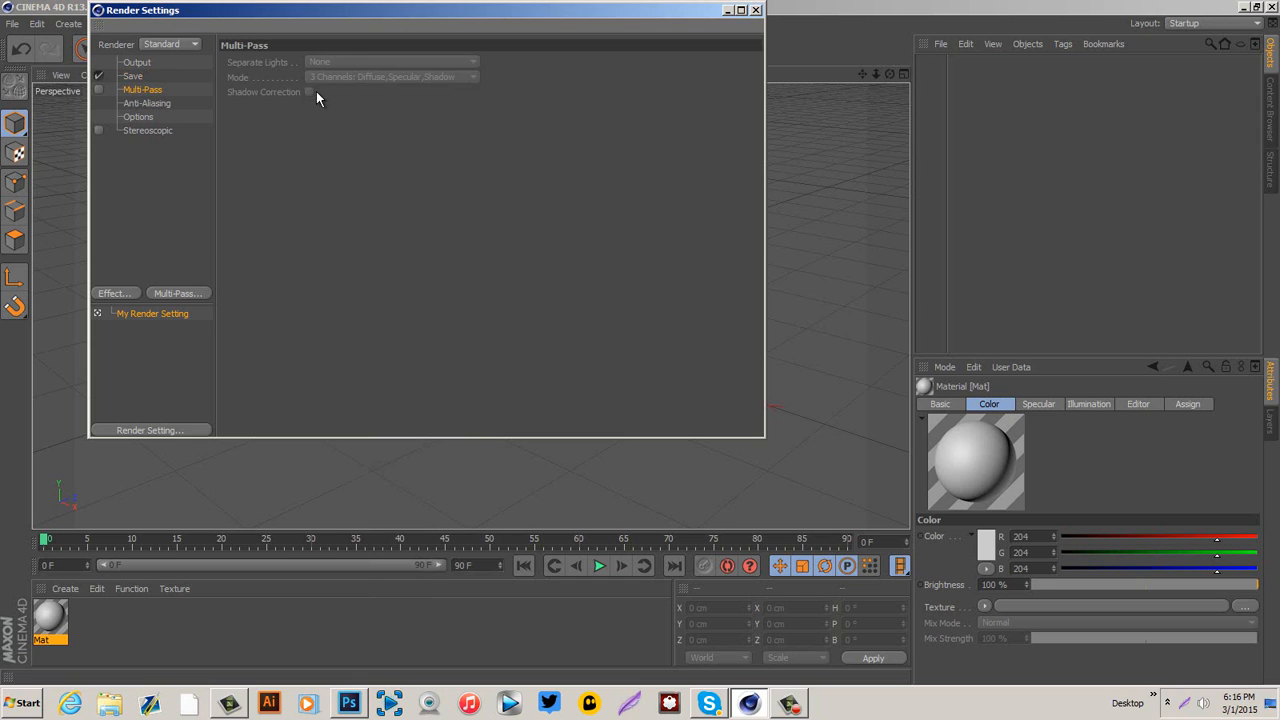
{"action": "left_click", "coordinate": [155, 104]}
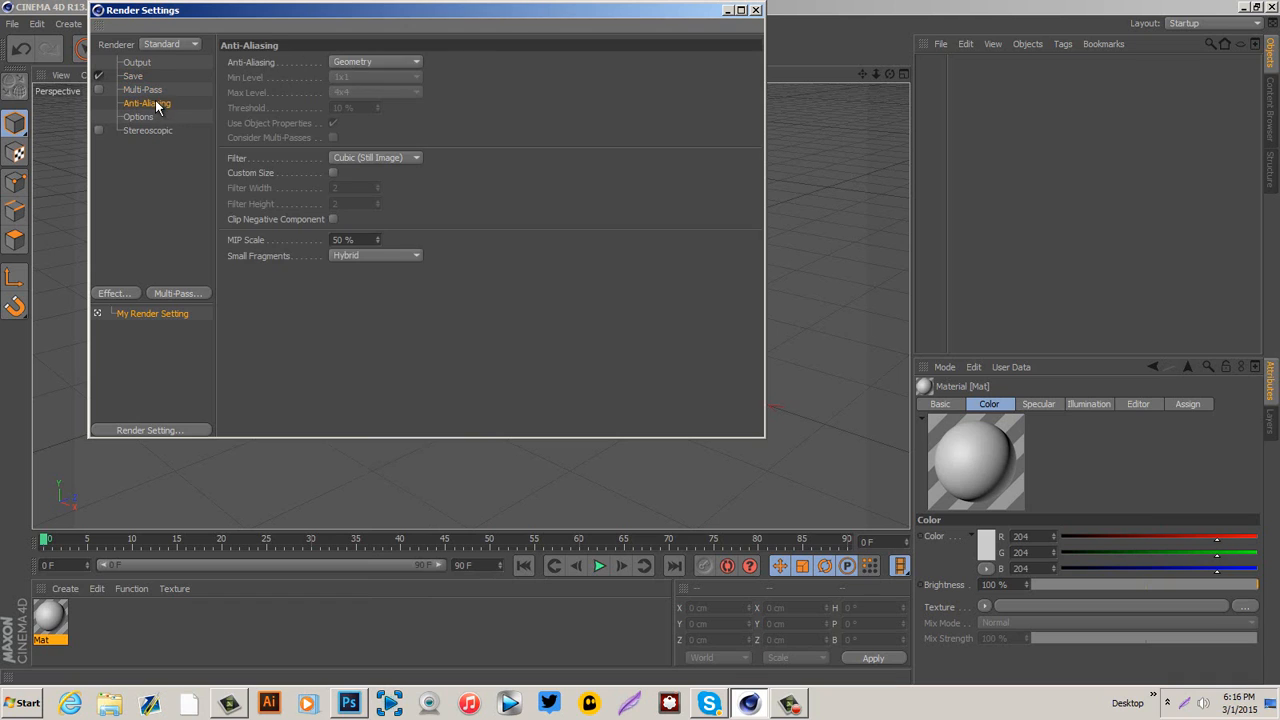
{"action": "left_click", "coordinate": [359, 61]}
{"action": "left_click", "coordinate": [335, 111]}
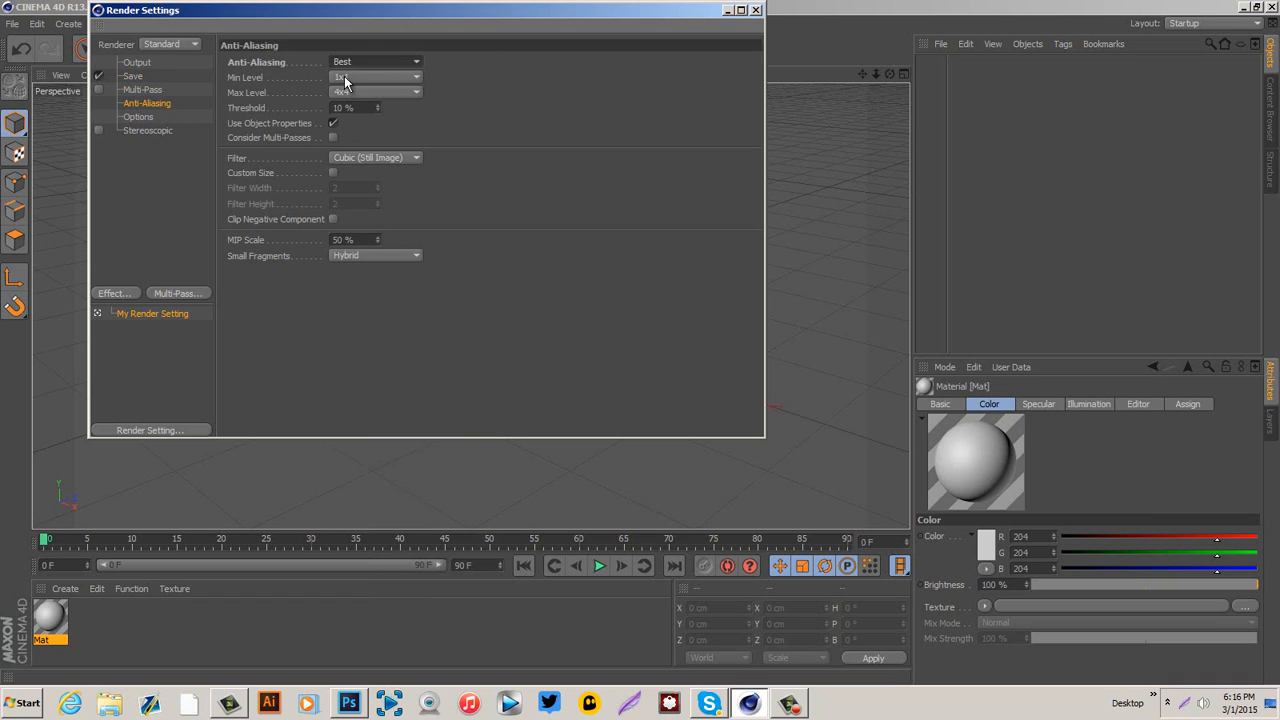
{"action": "left_click", "coordinate": [344, 76]}
{"action": "left_click", "coordinate": [347, 110]}
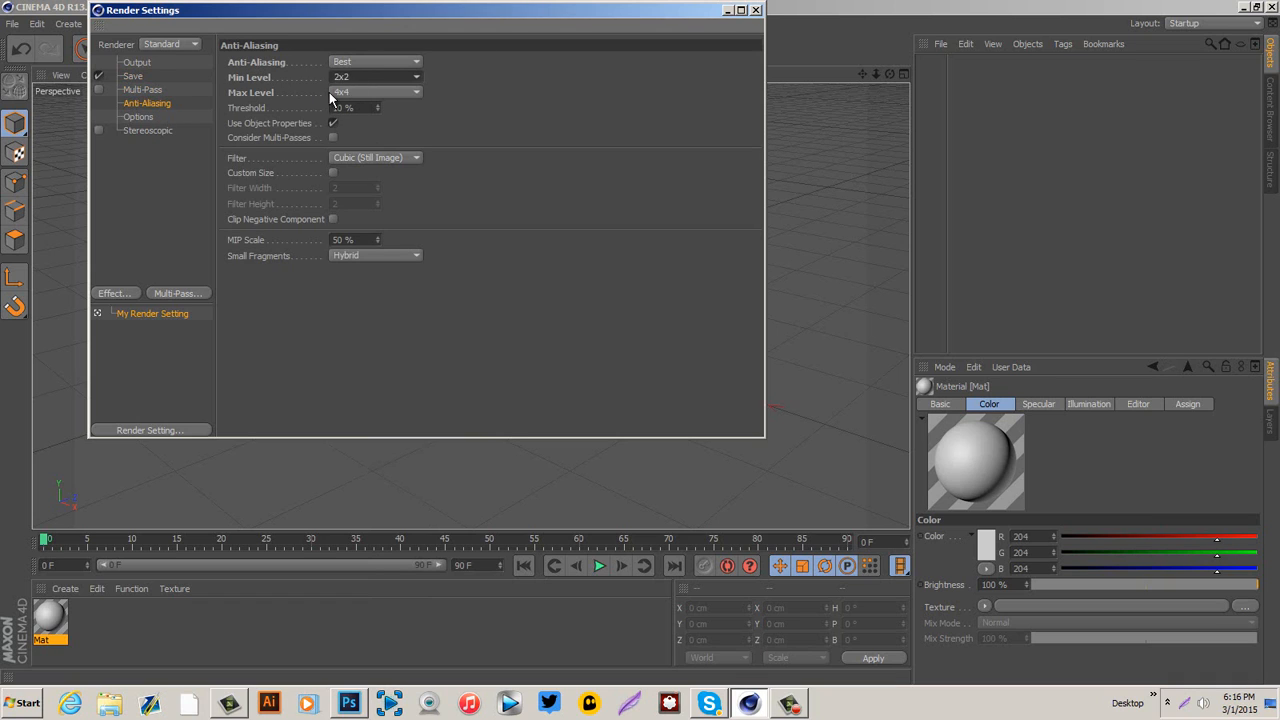
Add the Ambient Occlusion effect to the render settings and close them.
{"action": "left_click", "coordinate": [139, 118]}
{"action": "left_click", "coordinate": [141, 129]}
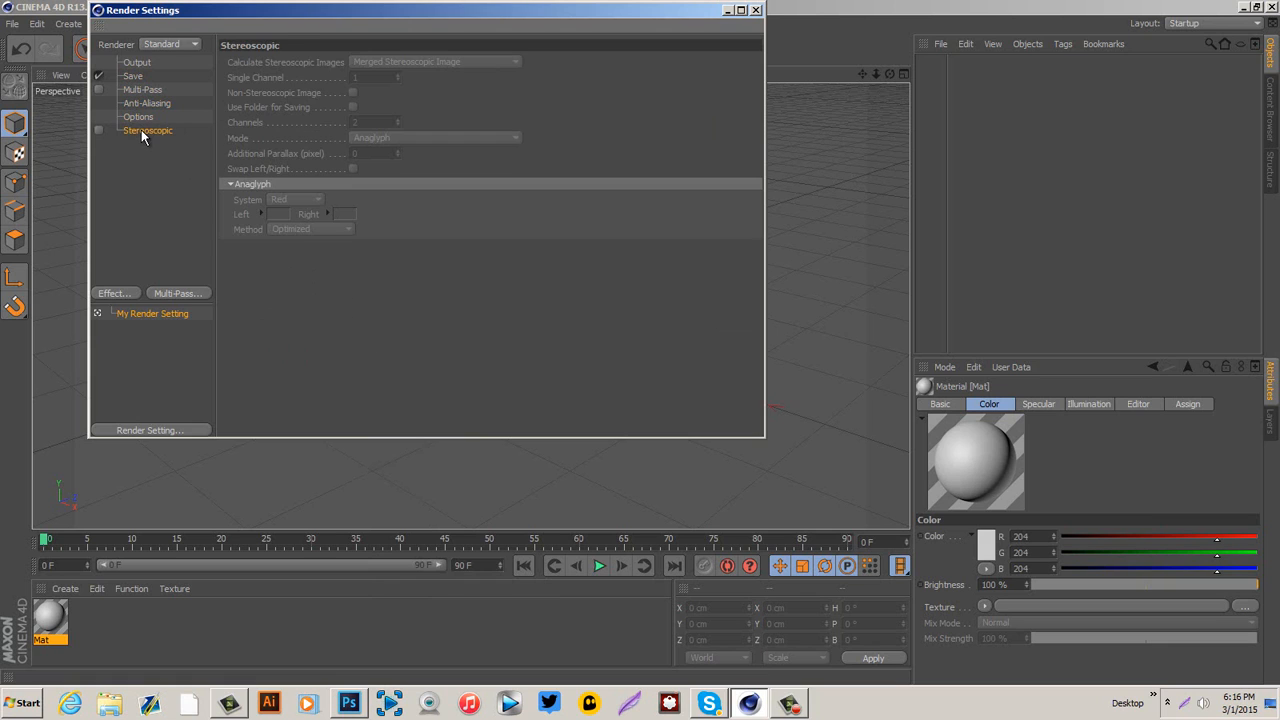
{"action": "left_click", "coordinate": [135, 90]}
{"action": "left_click", "coordinate": [133, 76]}
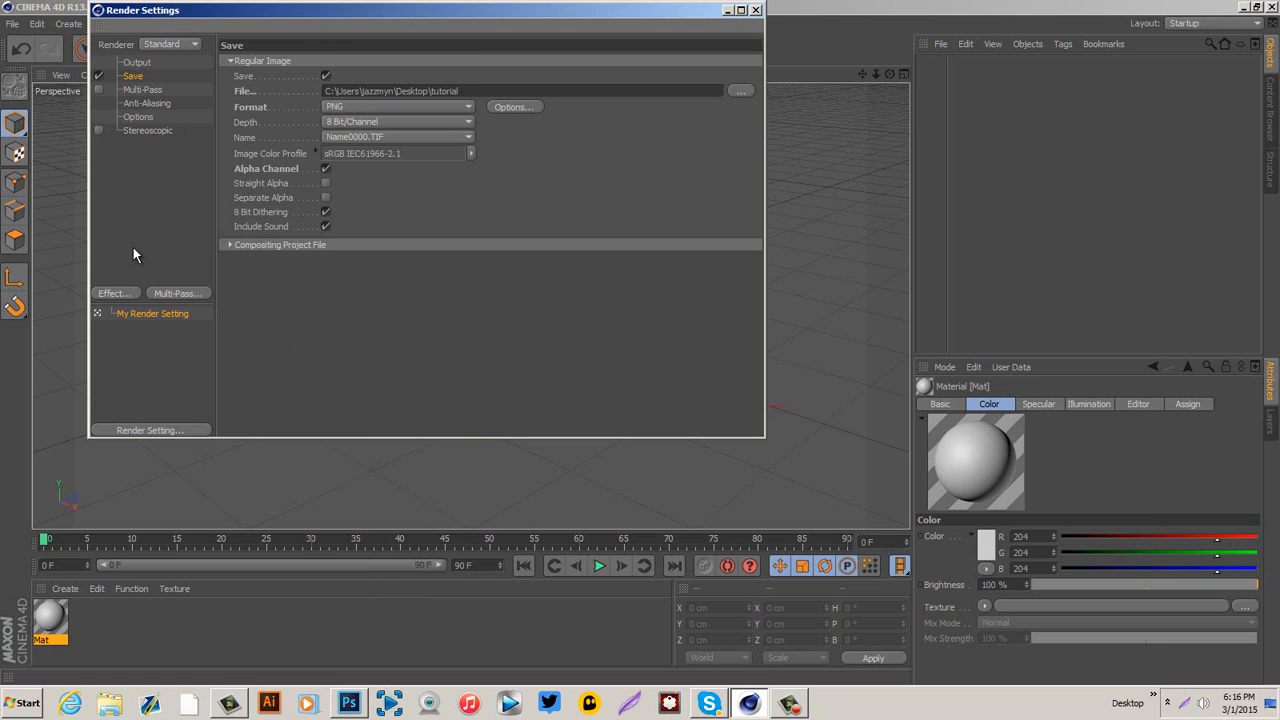
{"action": "left_click", "coordinate": [112, 294]}
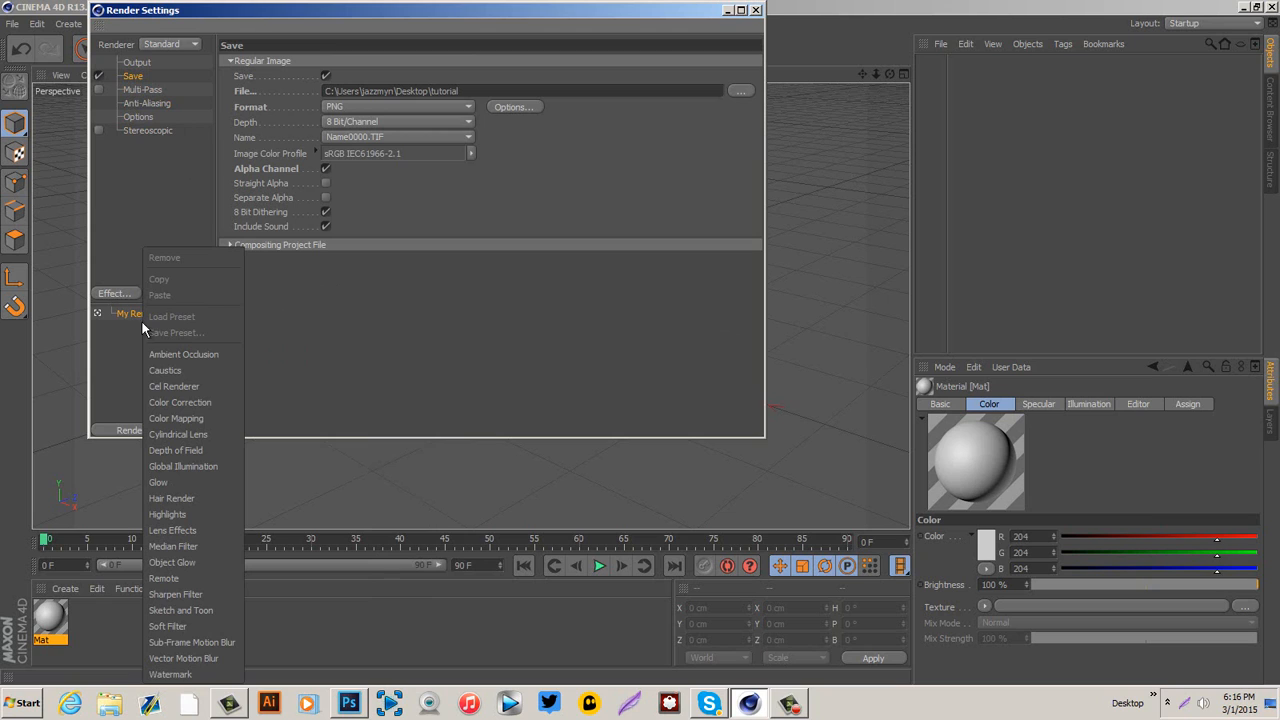
{"action": "left_click", "coordinate": [159, 354]}
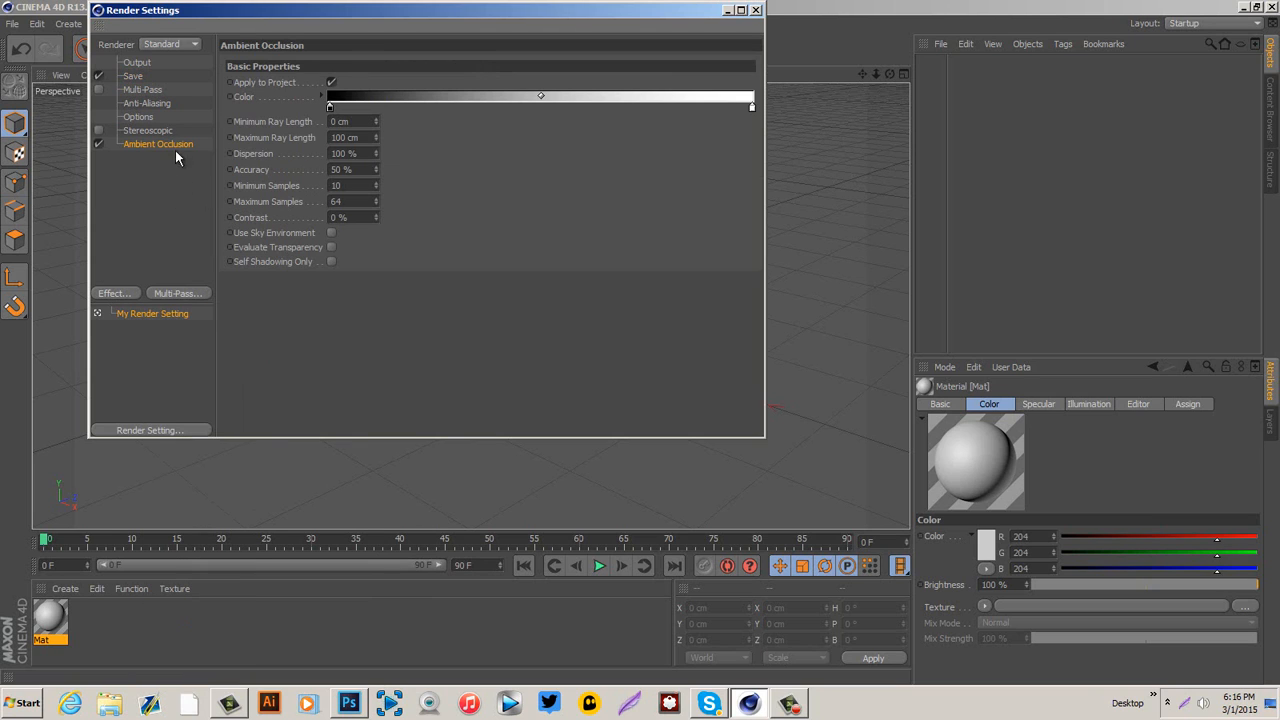
{"action": "left_click", "coordinate": [136, 77]}
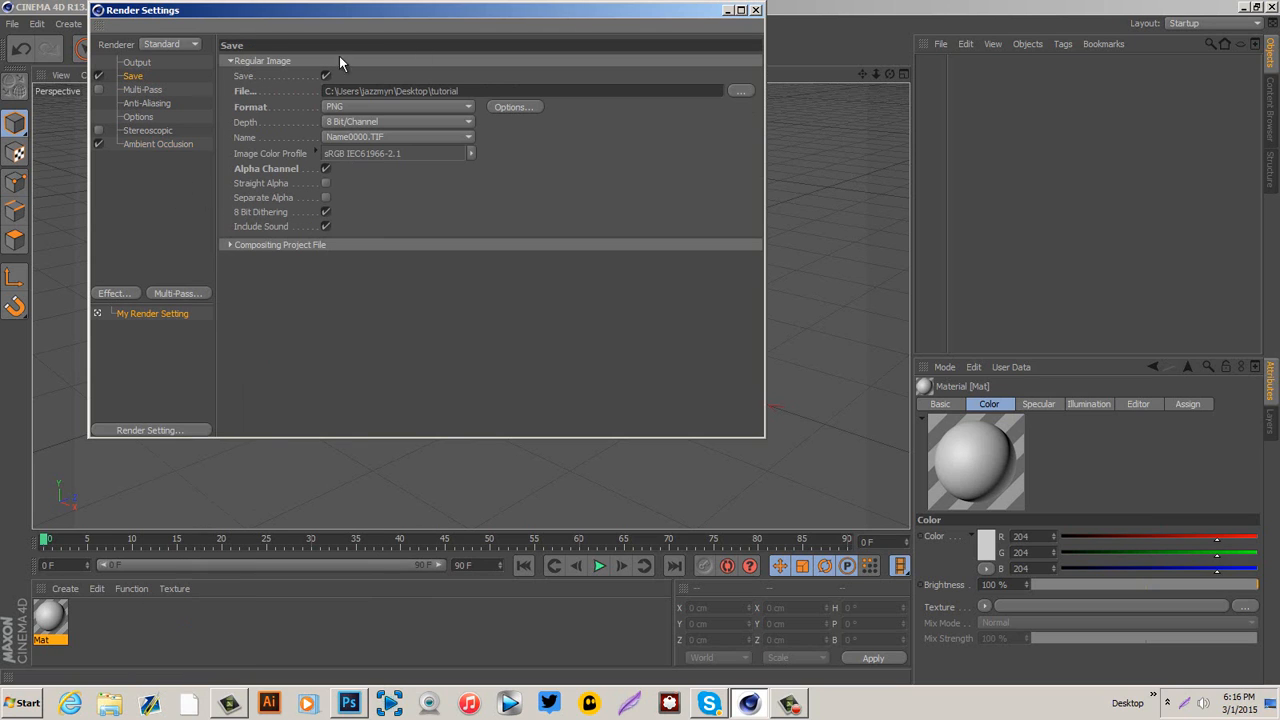
{"action": "left_click", "coordinate": [755, 10]}
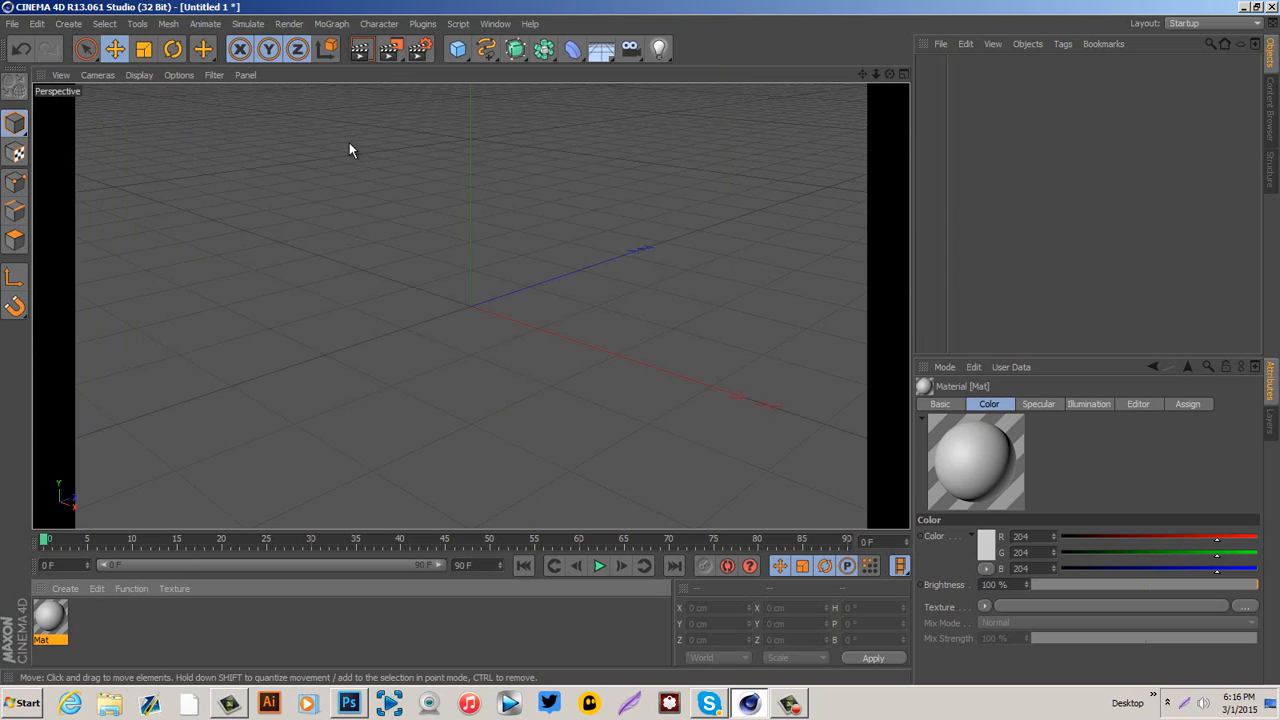
Disable the material's Specular channel and load Alice-in-Wonderland-11-full from the gfx pack folder as its color texture, without creating a project copy.
{"action": "double_click", "coordinate": [47, 619]}
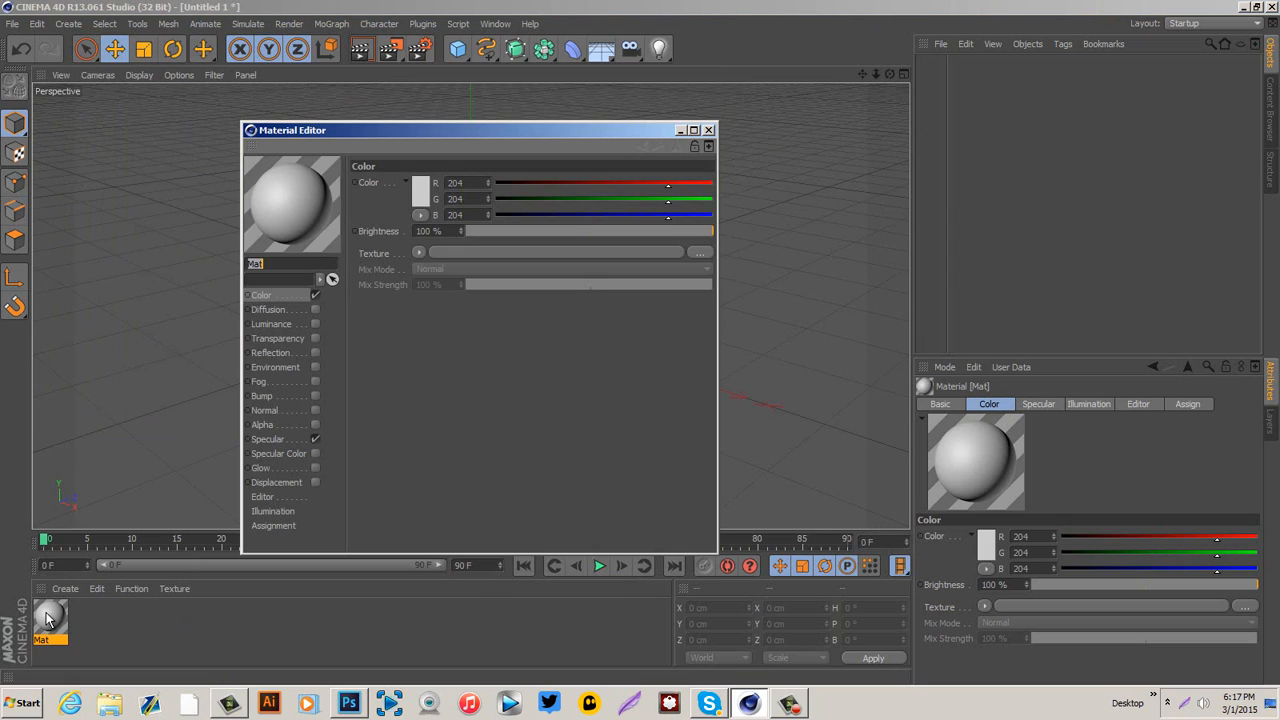
{"action": "left_click", "coordinate": [315, 439]}
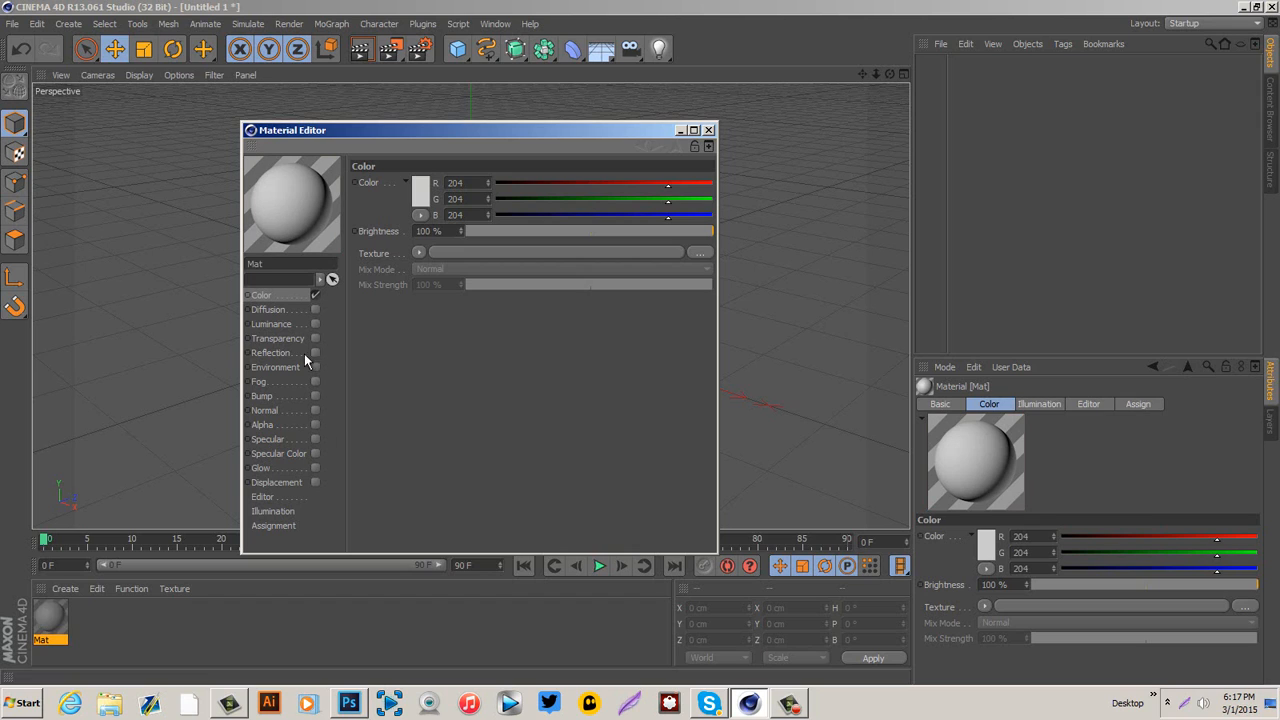
{"action": "left_click", "coordinate": [418, 253]}
{"action": "left_click", "coordinate": [433, 287]}
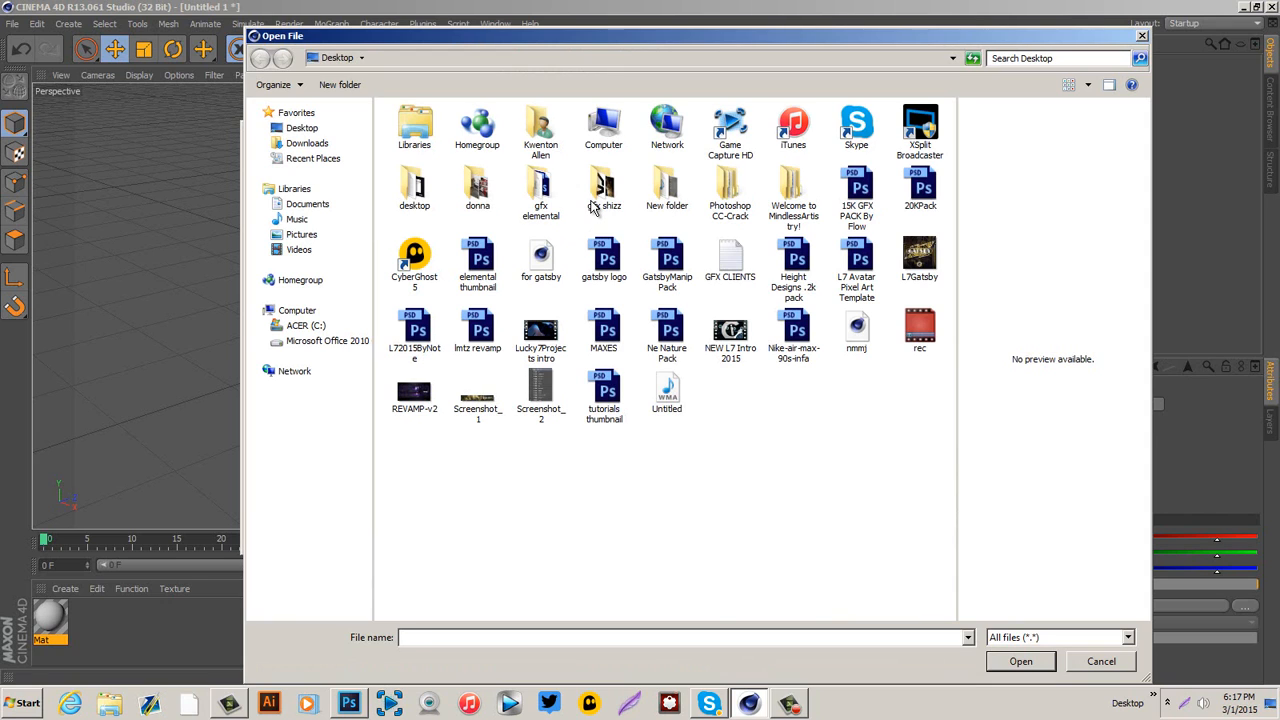
{"action": "double_click", "coordinate": [600, 190]}
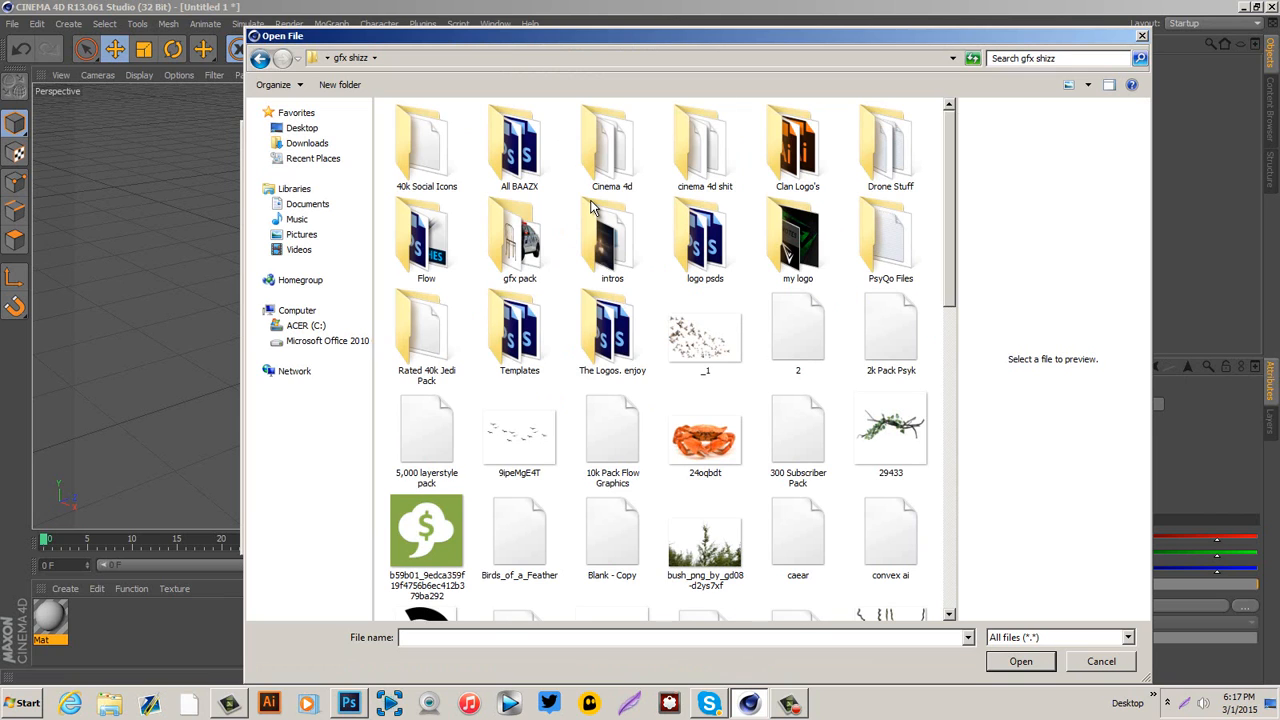
{"action": "double_click", "coordinate": [533, 248]}
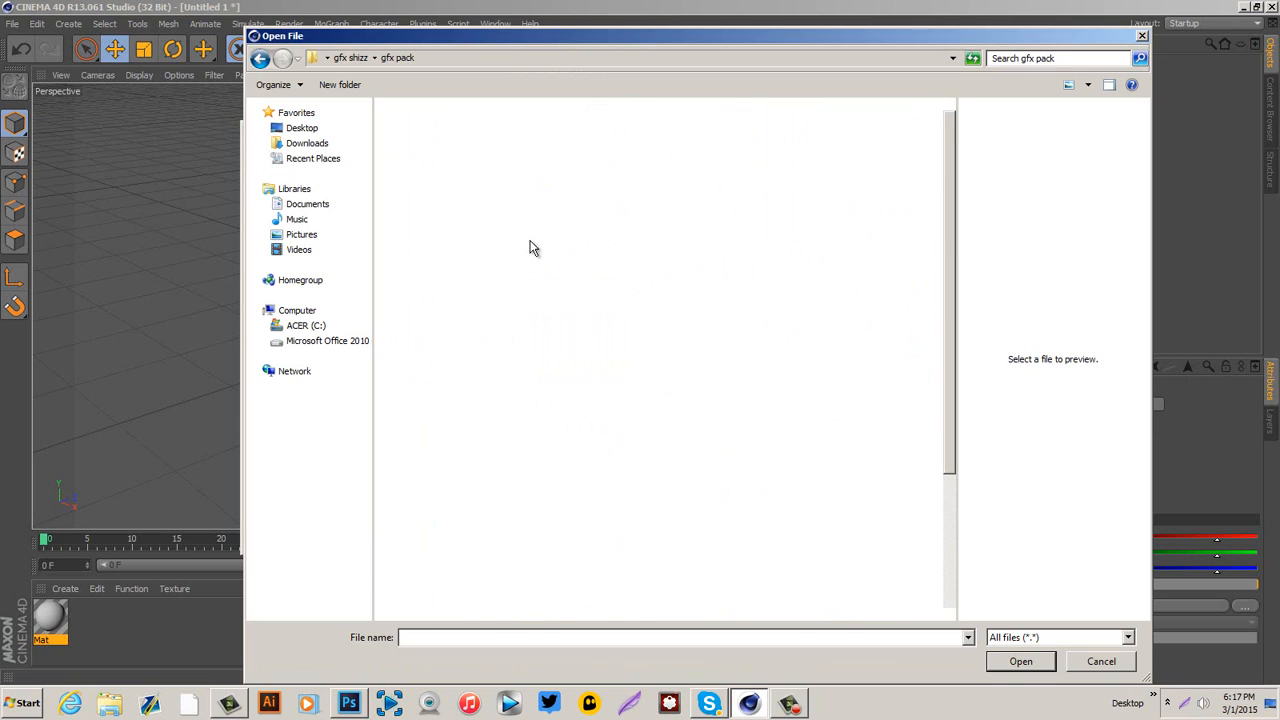
{"action": "left_click", "coordinate": [684, 178]}
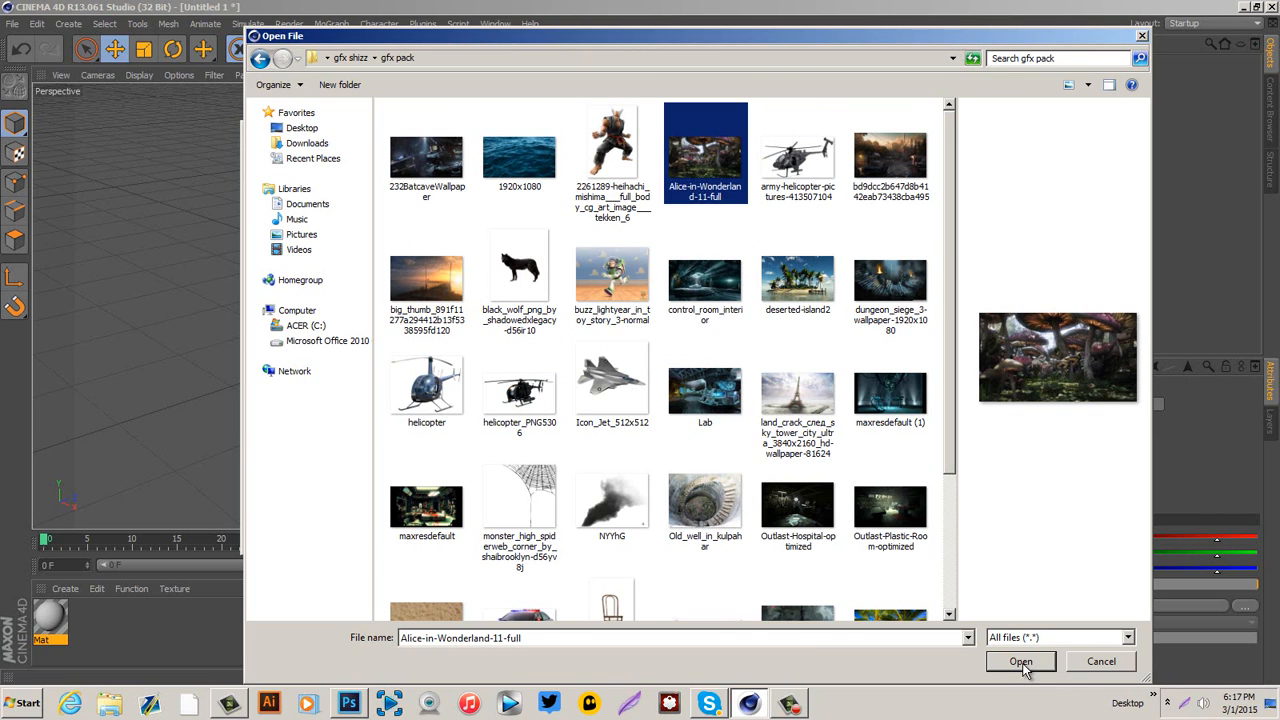
{"action": "left_click", "coordinate": [1028, 664]}
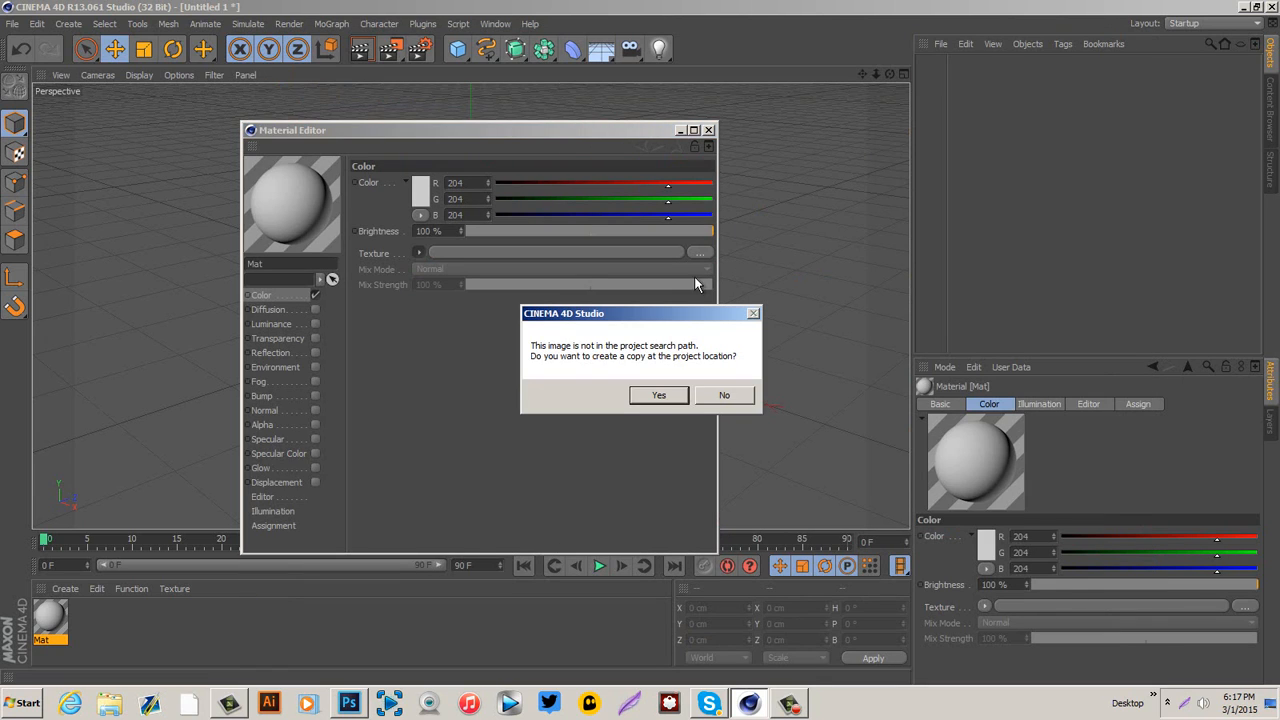
{"action": "left_click", "coordinate": [708, 396]}
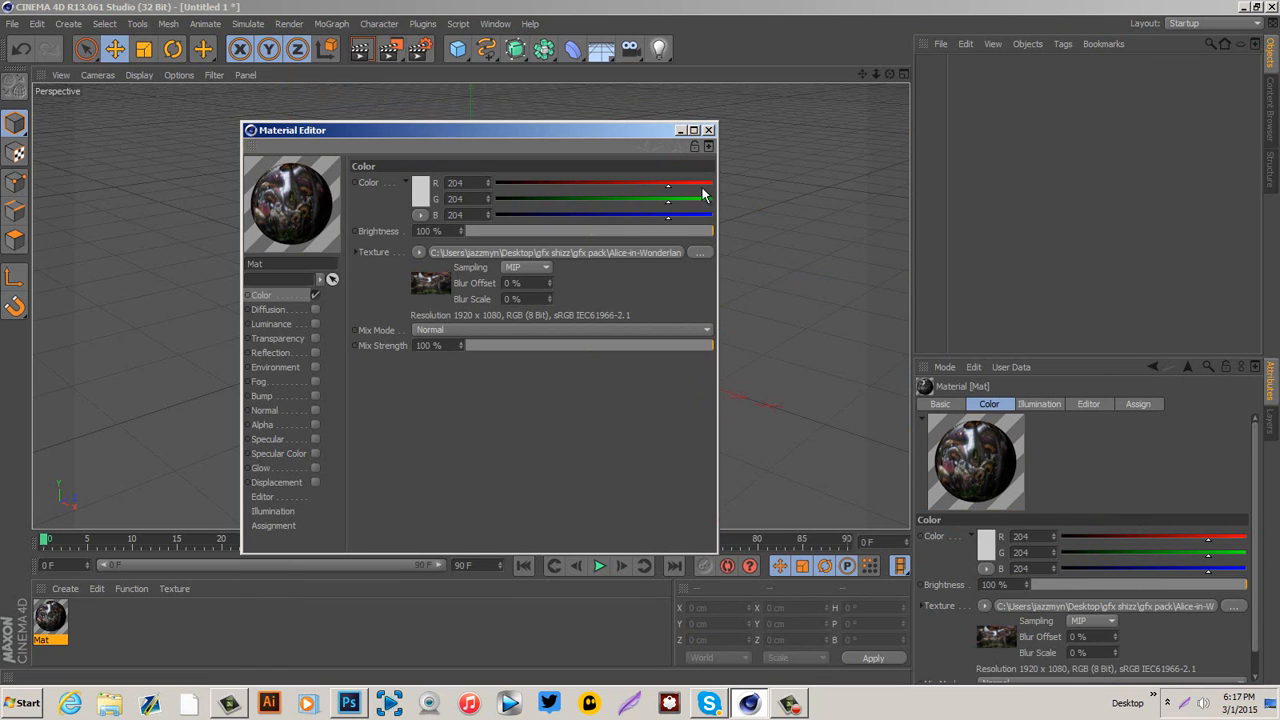
{"action": "left_click", "coordinate": [708, 131]}
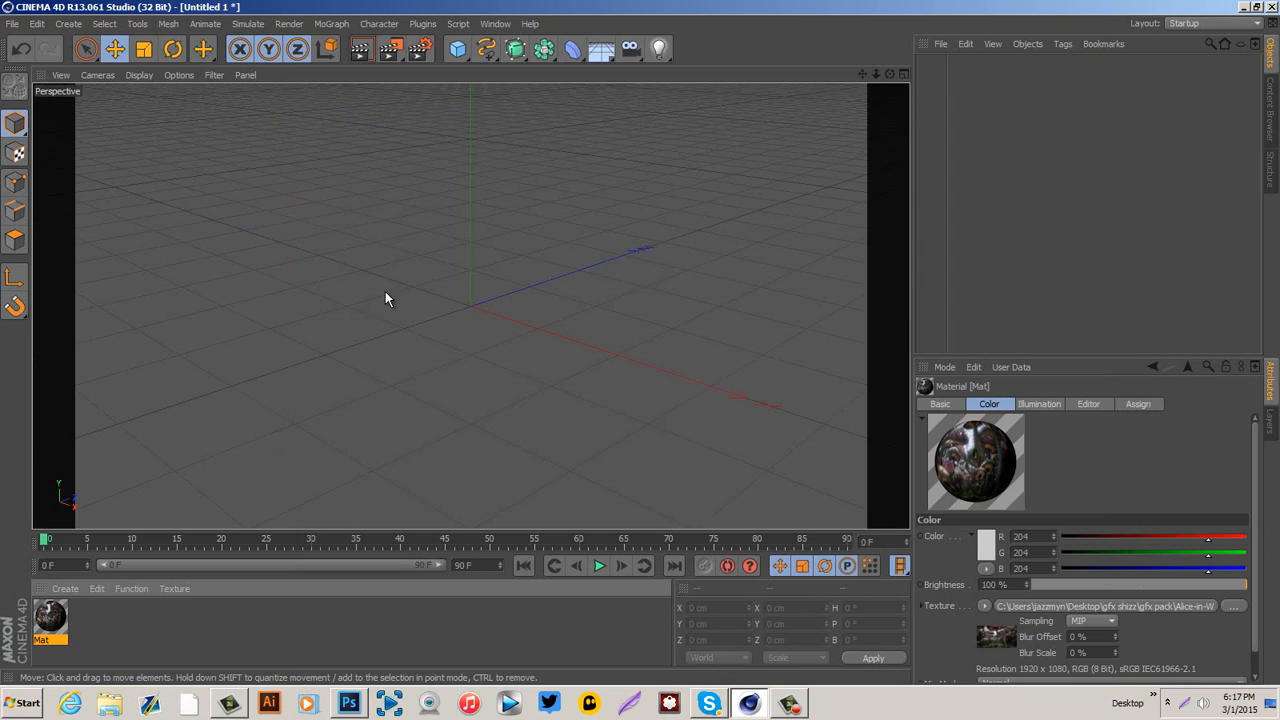
Add a Background object and apply the textured material to it, keeping the texture's vertical offset at 0%.
{"action": "mouse_move", "coordinate": [601, 48]}
{"action": "left_mouse_down"}
{"action": "mouse_move", "coordinate": [672, 129]}
{"action": "mouse_move", "coordinate": [672, 187]}
{"action": "left_mouse_up"}
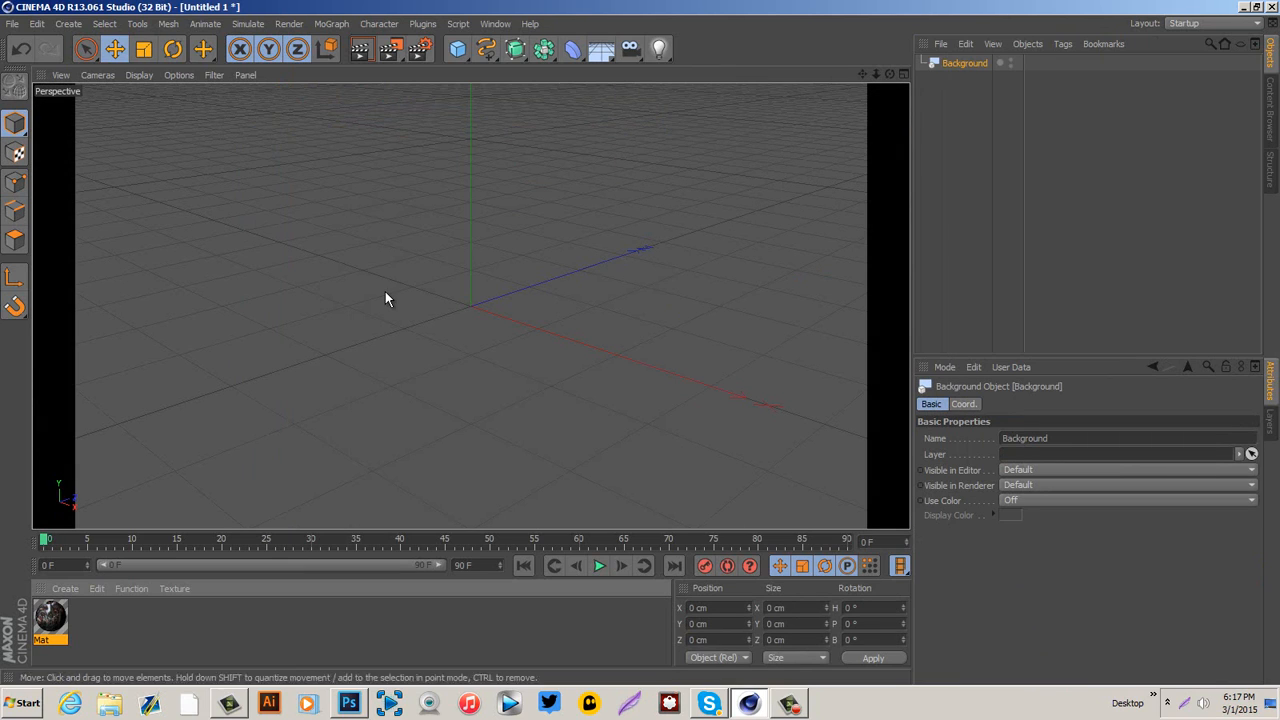
{"action": "left_click_drag", "start_coordinate": [385, 290], "coordinate": [966, 64]}
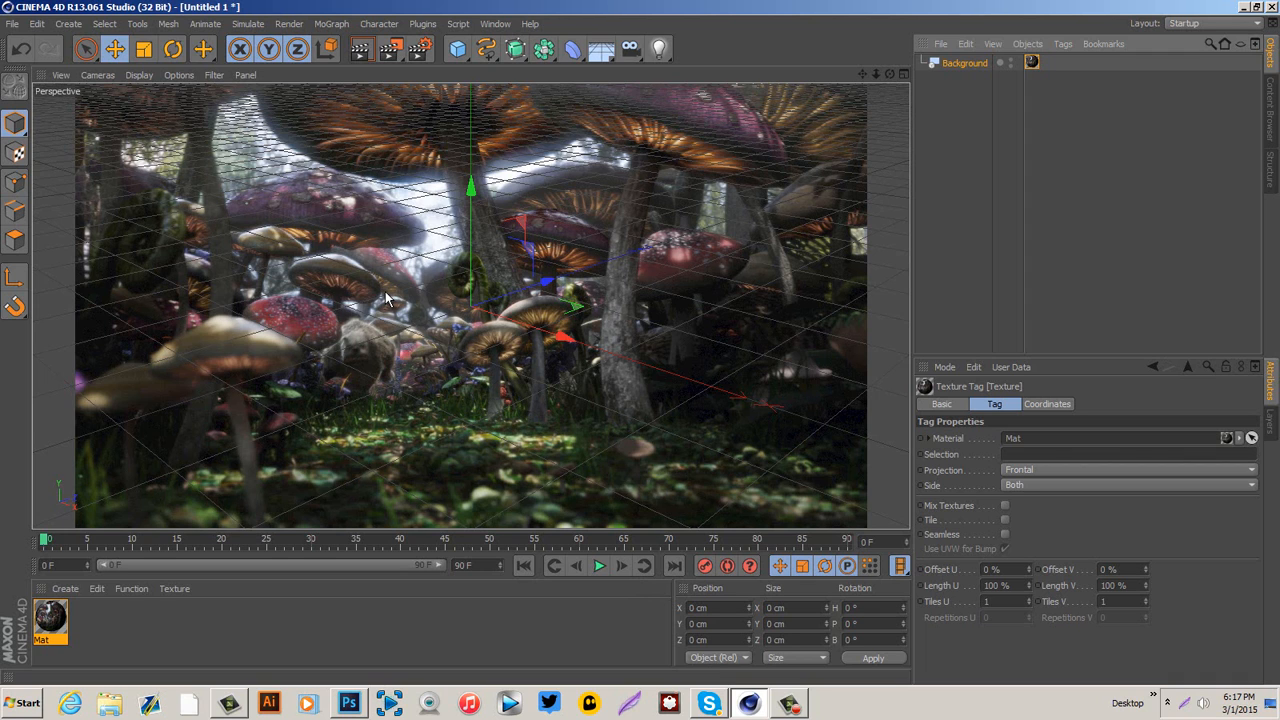
{"action": "left_click_drag", "start_coordinate": [1146, 569], "coordinate": [1146, 574]}
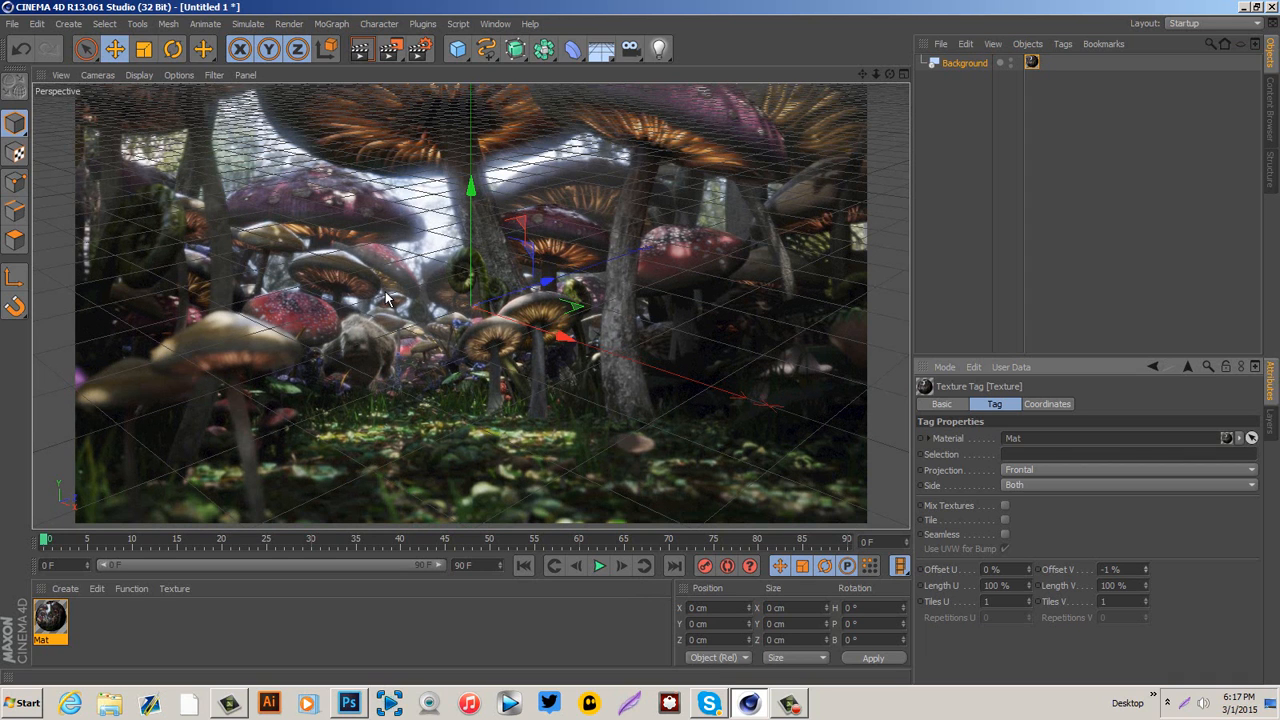
{"action": "key", "text": "ctrl+z"}
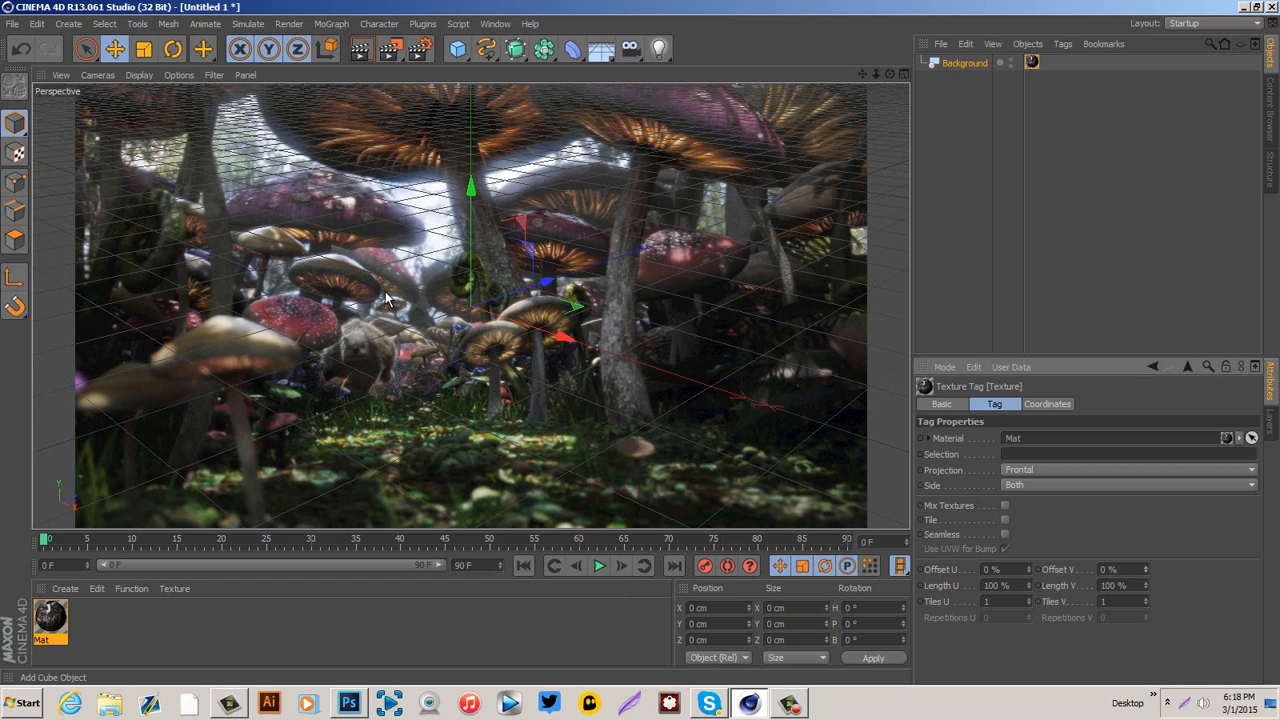
Add a Landscape object, rotated to about 45.8° heading and -13.6° pitch, and position it at about X -210, Y -267, Z 124 cm.
{"action": "left_click", "coordinate": [458, 48]}
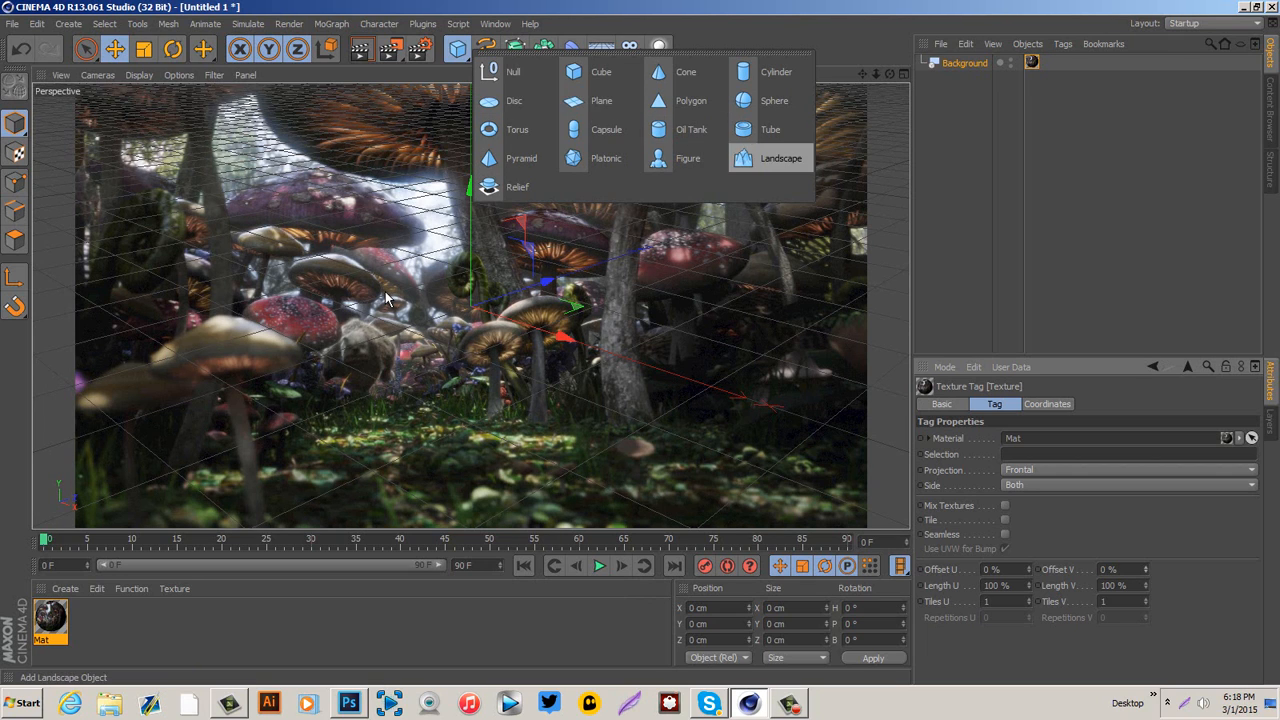
{"action": "left_click", "coordinate": [772, 158]}
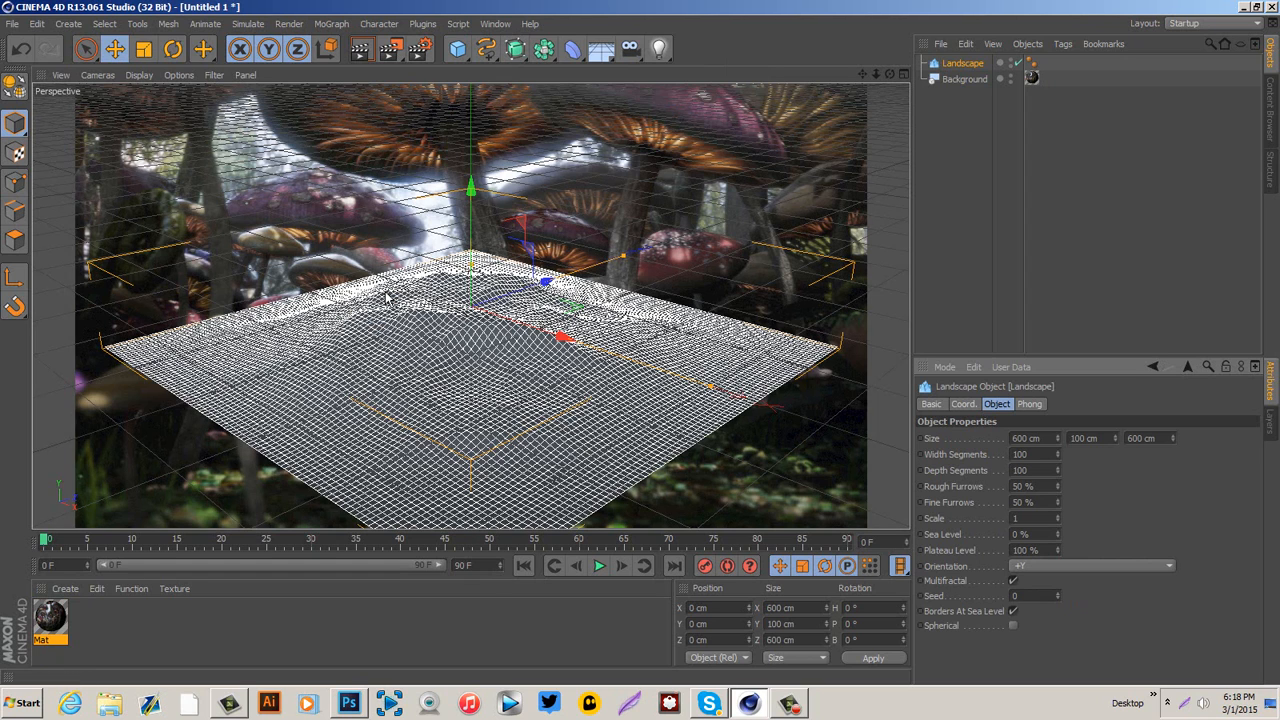
{"action": "key", "text": "r"}
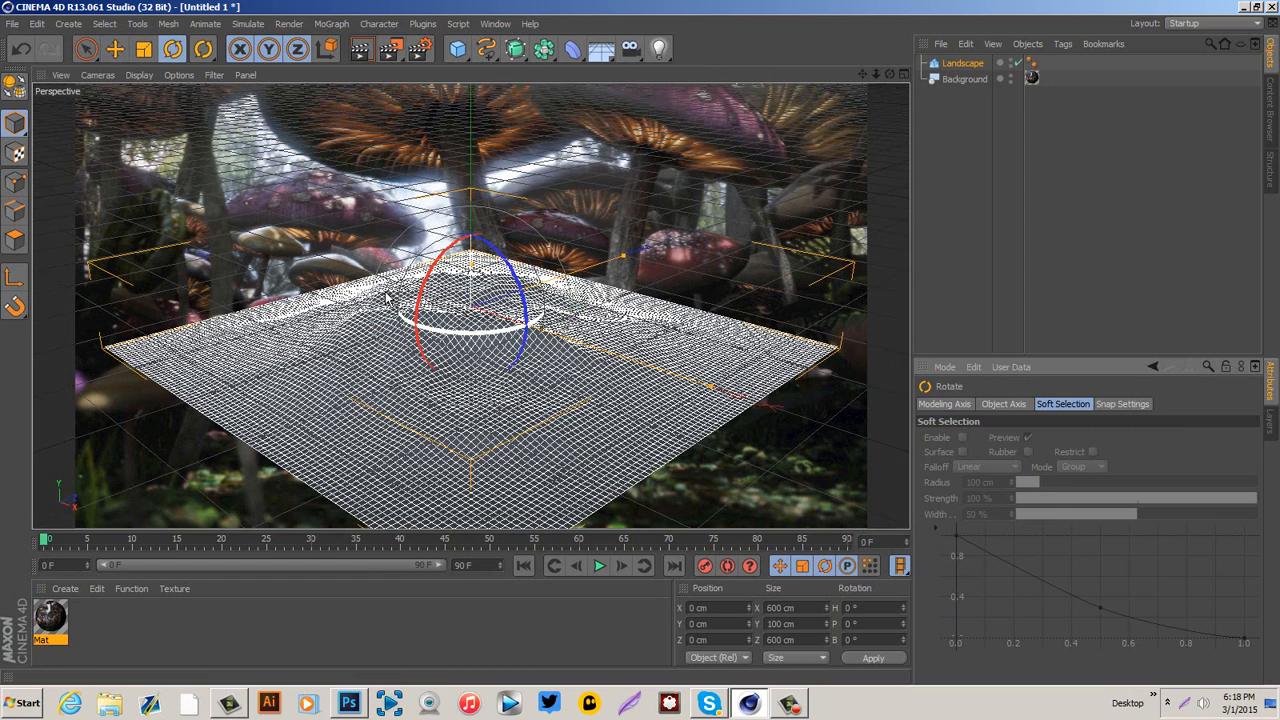
{"action": "left_click_drag", "start_coordinate": [386, 297], "coordinate": [388, 450]}
{"action": "key", "text": "e"}
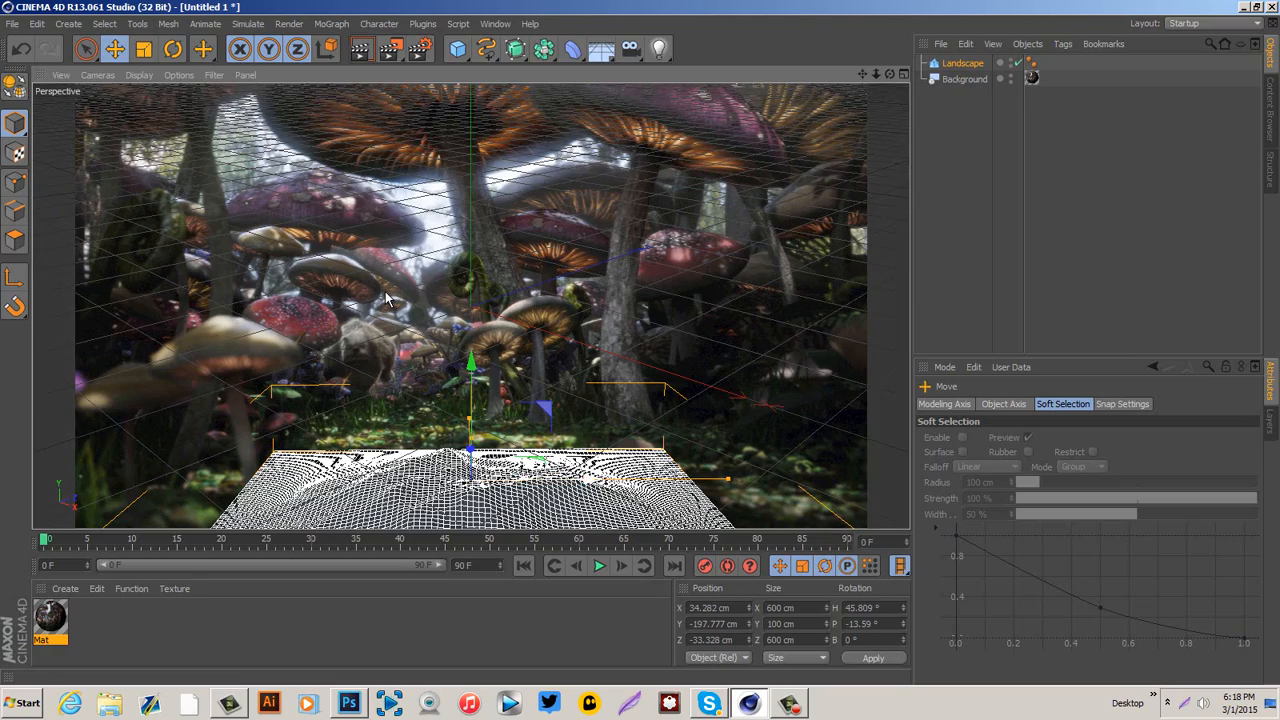
{"action": "mouse_move", "coordinate": [386, 297]}
{"action": "left_mouse_down"}
{"action": "mouse_move", "coordinate": [350, 300]}
{"action": "mouse_move", "coordinate": [376, 298]}
{"action": "mouse_move", "coordinate": [372, 330]}
{"action": "mouse_move", "coordinate": [386, 297]}
{"action": "left_mouse_up"}
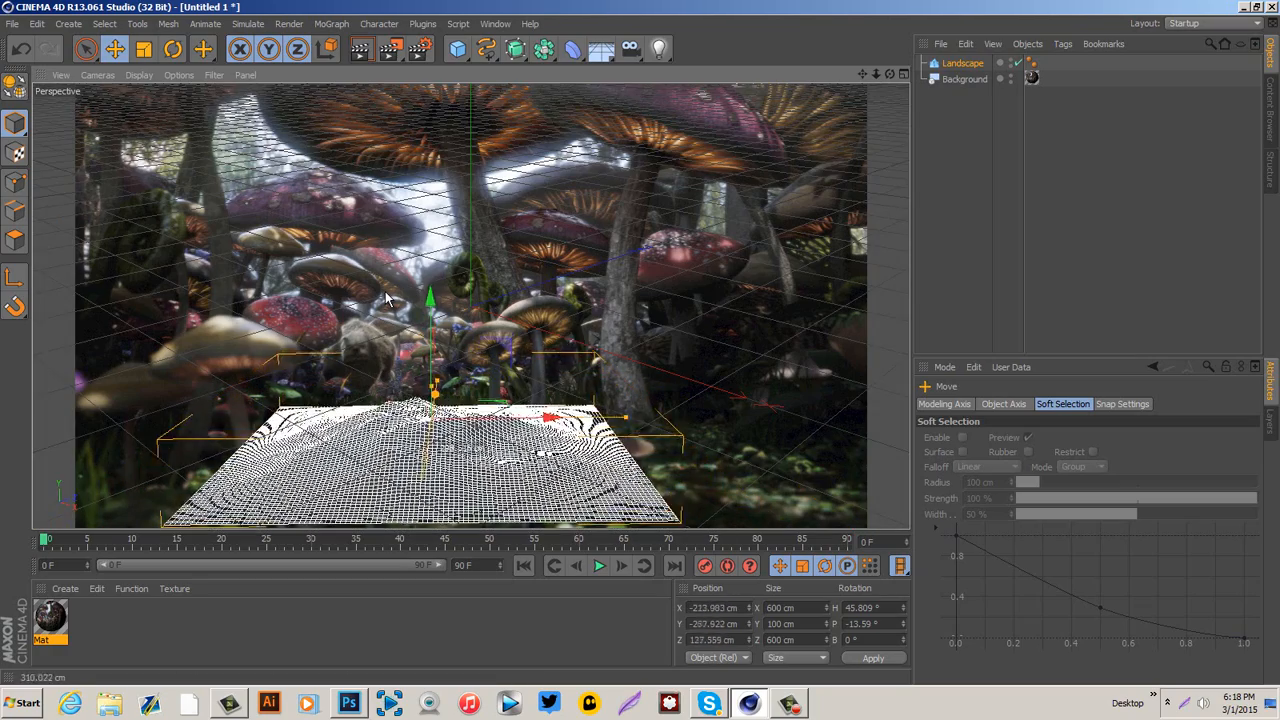
Tilt the landscape to about -20.4° pitch and shift it to about X -168, Y -294, Z 153 cm.
{"action": "key", "text": "r"}
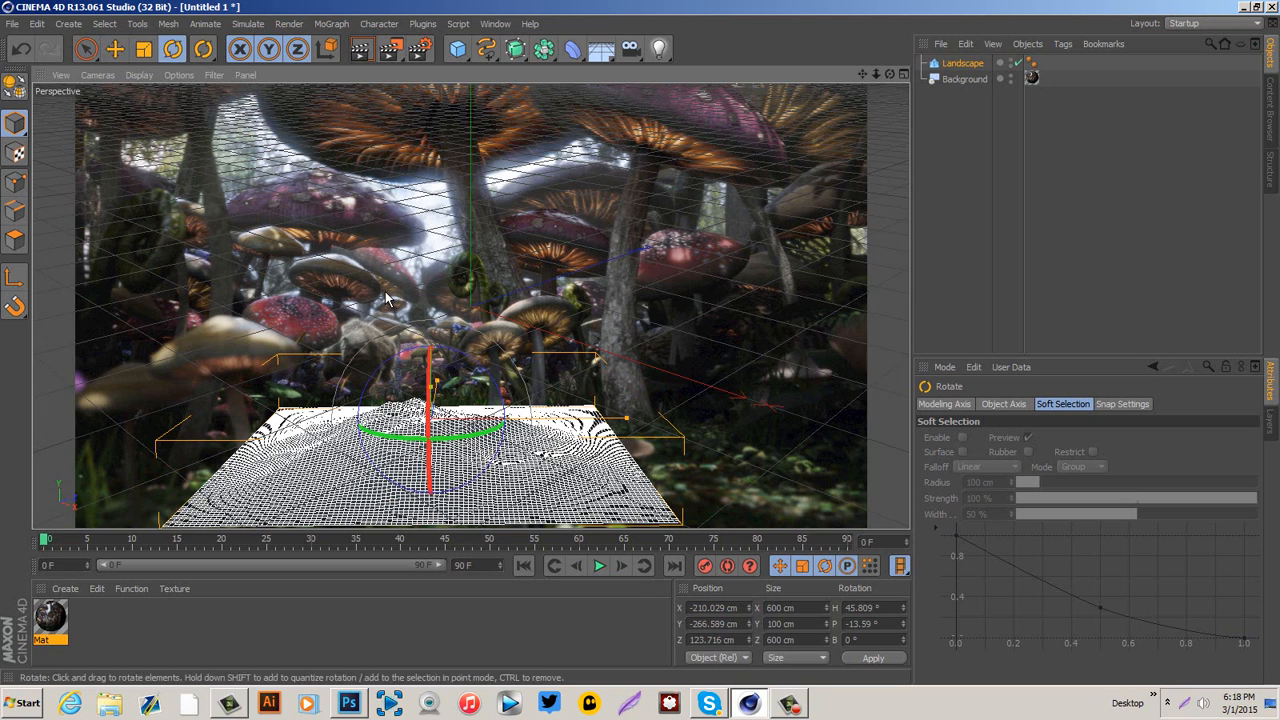
{"action": "mouse_move", "coordinate": [386, 297]}
{"action": "left_mouse_down"}
{"action": "mouse_move", "coordinate": [424, 310]}
{"action": "mouse_move", "coordinate": [386, 297]}
{"action": "mouse_move", "coordinate": [387, 310]}
{"action": "mouse_move", "coordinate": [386, 297]}
{"action": "left_mouse_up"}
{"action": "key", "text": "e"}
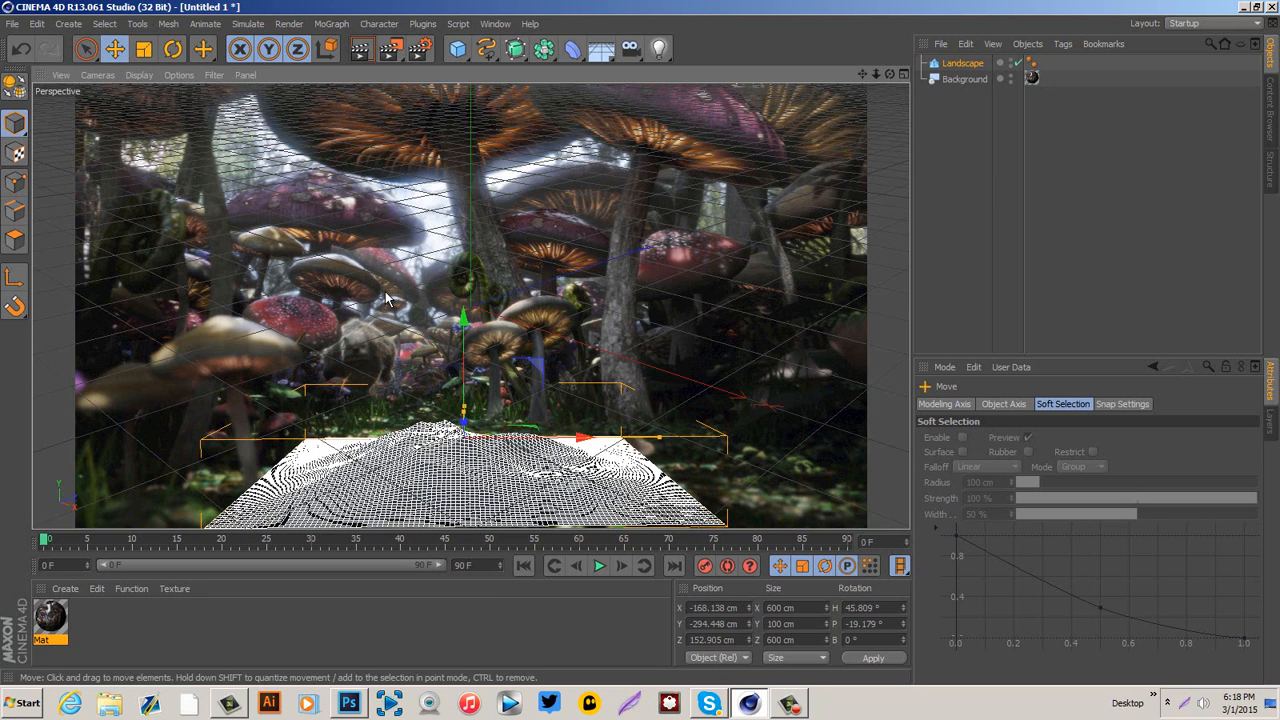
{"action": "key", "text": "r"}
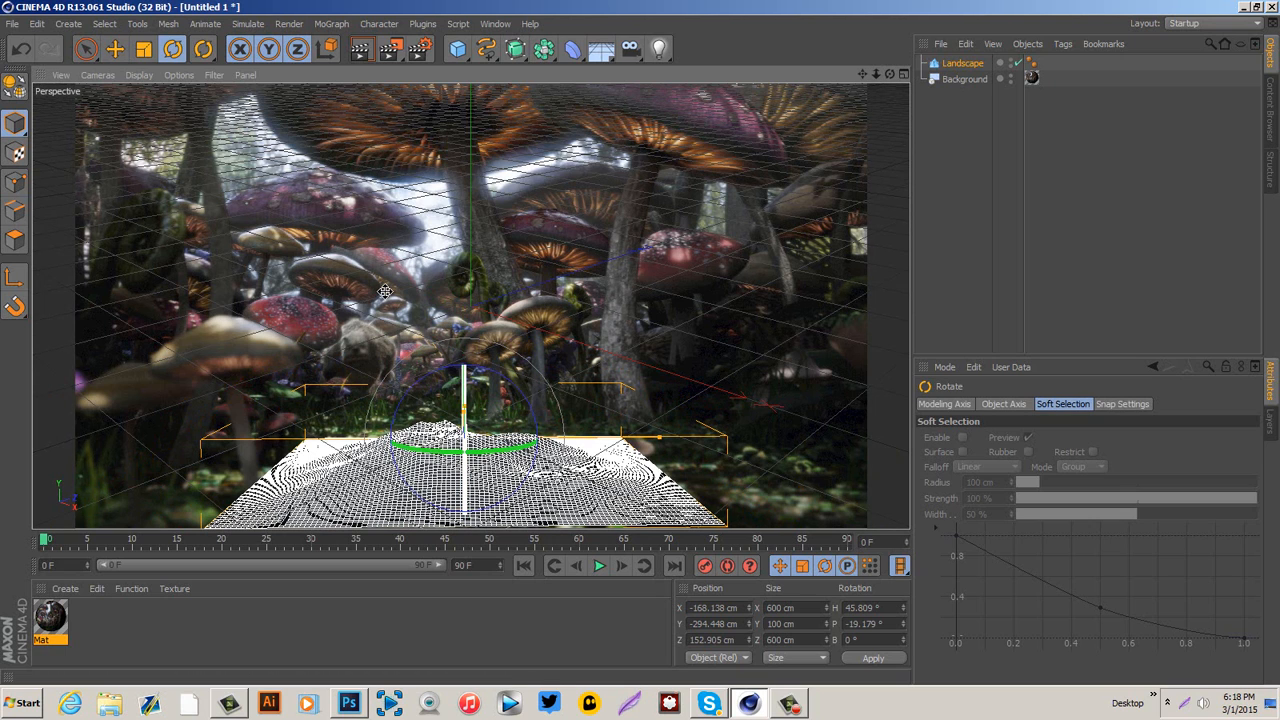
{"action": "mouse_move", "coordinate": [384, 291]}
{"action": "left_mouse_down"}
{"action": "mouse_move", "coordinate": [384, 302]}
{"action": "mouse_move", "coordinate": [384, 291]}
{"action": "left_mouse_up"}
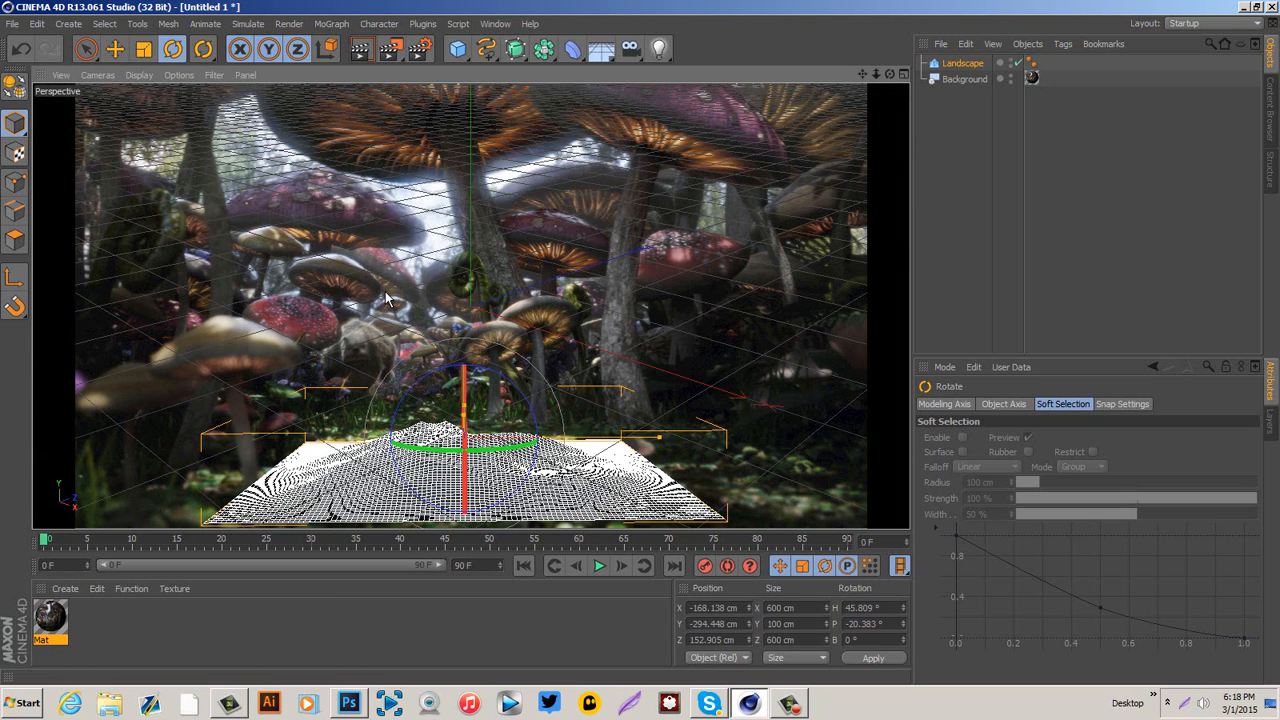
{"action": "key", "text": "e"}
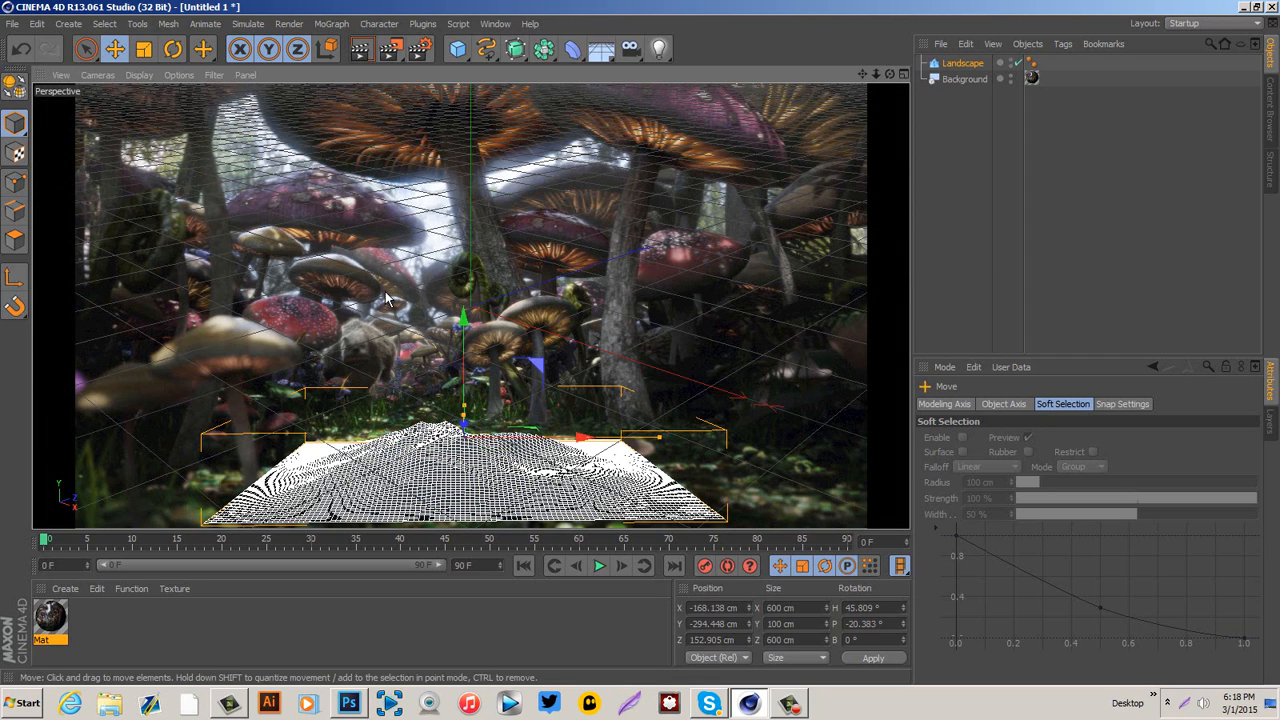
Resize the landscape to about 675 × 66 × 628 cm and move it to about X -164, Y -346, Z 251 cm.
{"action": "mouse_move", "coordinate": [659, 437]}
{"action": "left_mouse_down"}
{"action": "mouse_move", "coordinate": [591, 437]}
{"action": "mouse_move", "coordinate": [683, 436]}
{"action": "left_mouse_up"}
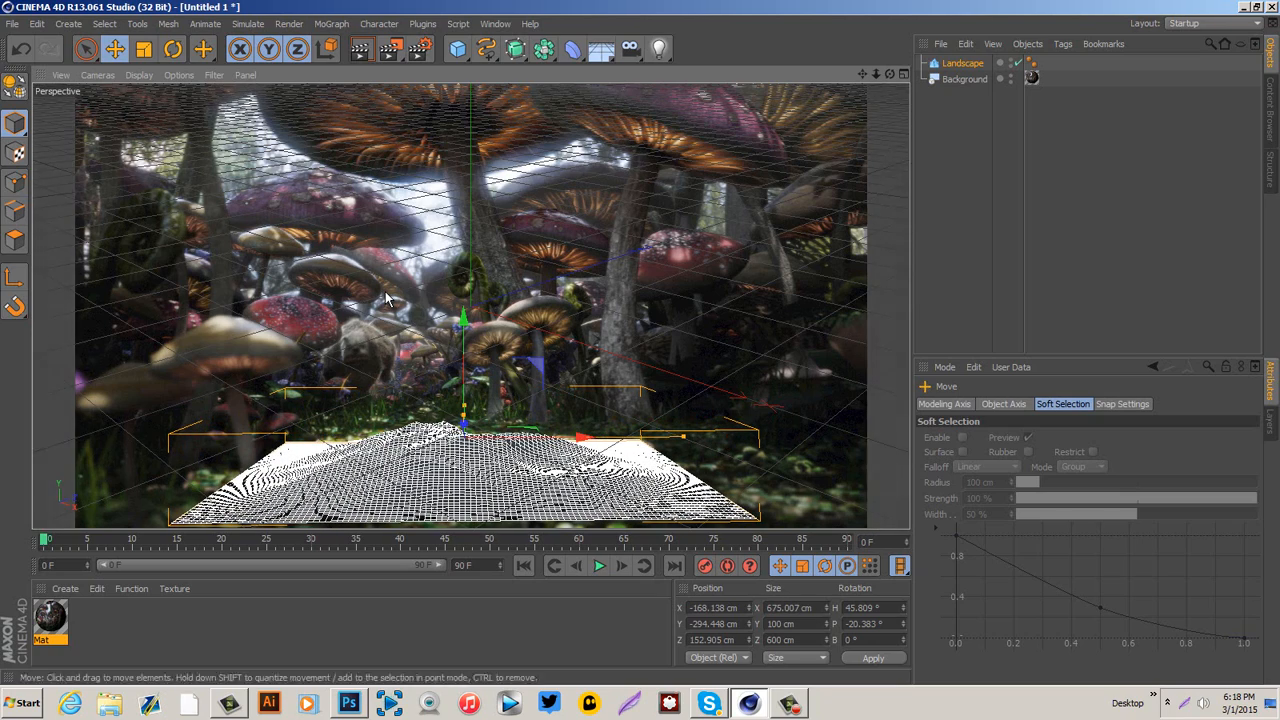
{"action": "mouse_move", "coordinate": [464, 414]}
{"action": "left_mouse_down"}
{"action": "mouse_move", "coordinate": [464, 431]}
{"action": "mouse_move", "coordinate": [464, 414]}
{"action": "left_mouse_up"}
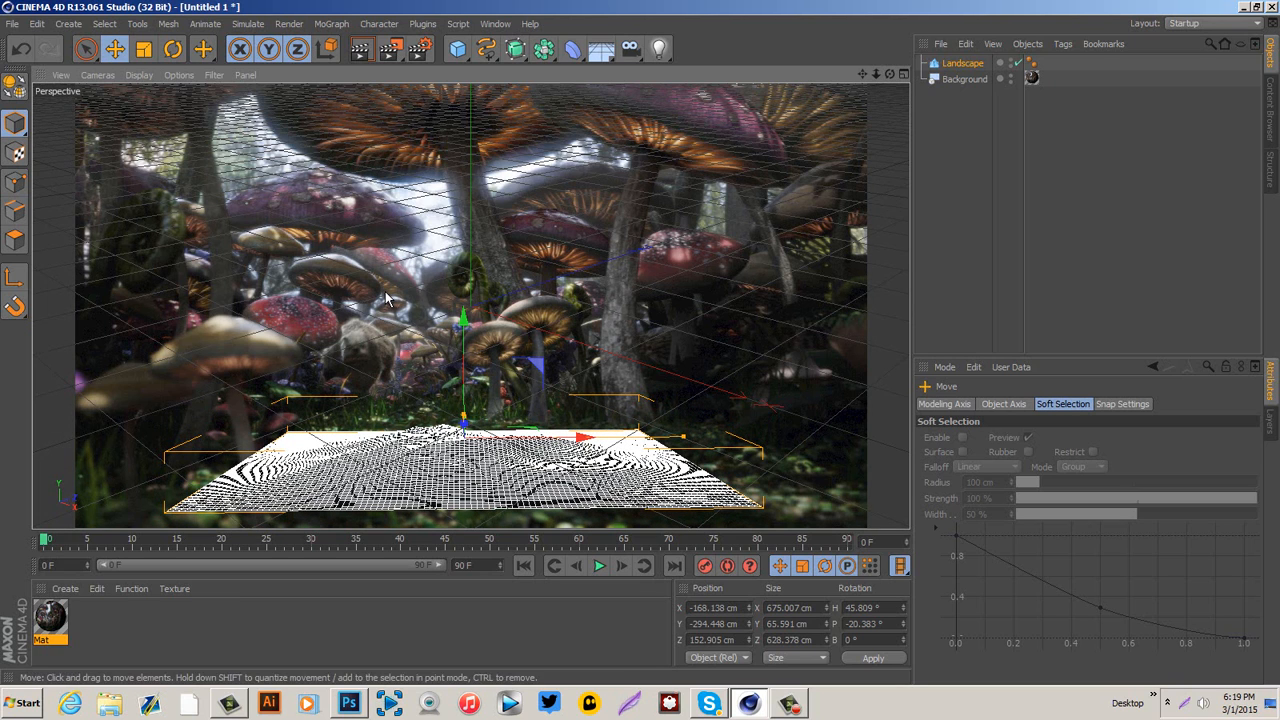
{"action": "left_click_drag", "start_coordinate": [464, 318], "coordinate": [464, 335]}
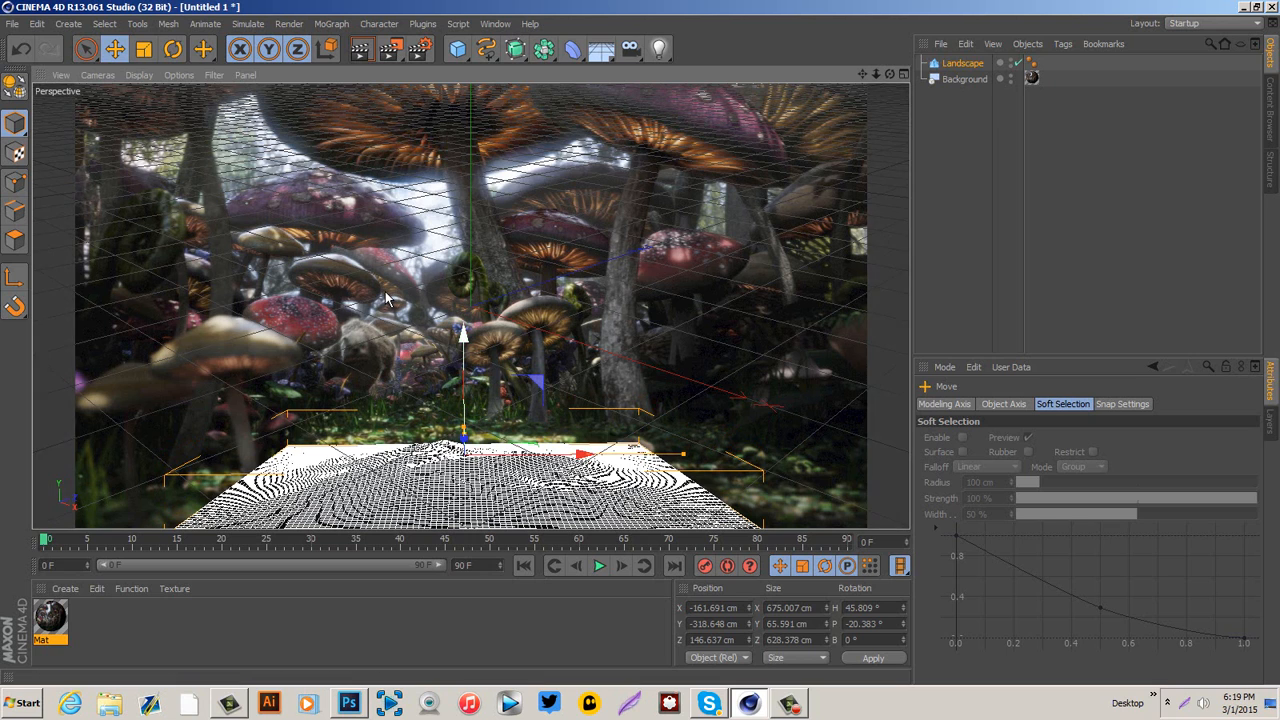
{"action": "mouse_move", "coordinate": [464, 440]}
{"action": "left_mouse_down"}
{"action": "mouse_move", "coordinate": [508, 446]}
{"action": "mouse_move", "coordinate": [505, 434]}
{"action": "left_mouse_up"}
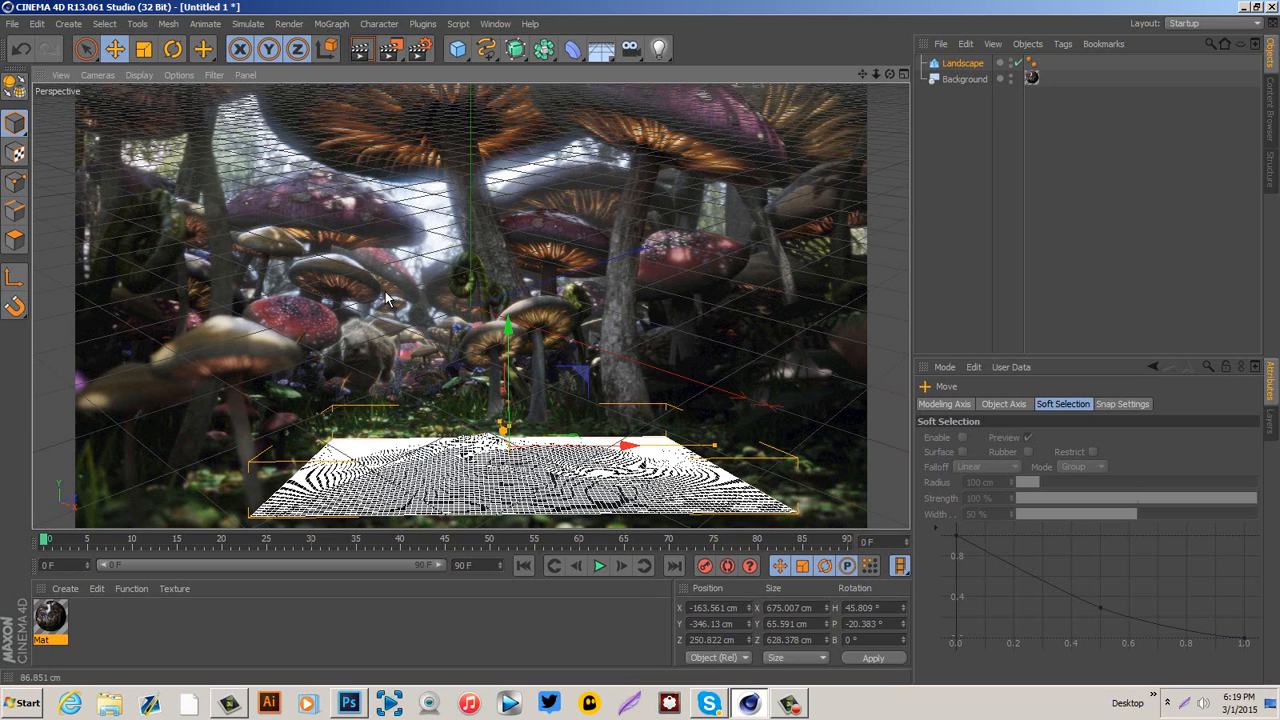
Tilt the landscape to about -22.4° pitch and scale it to about 844 × 68 × 785 cm.
{"action": "key", "text": "r"}
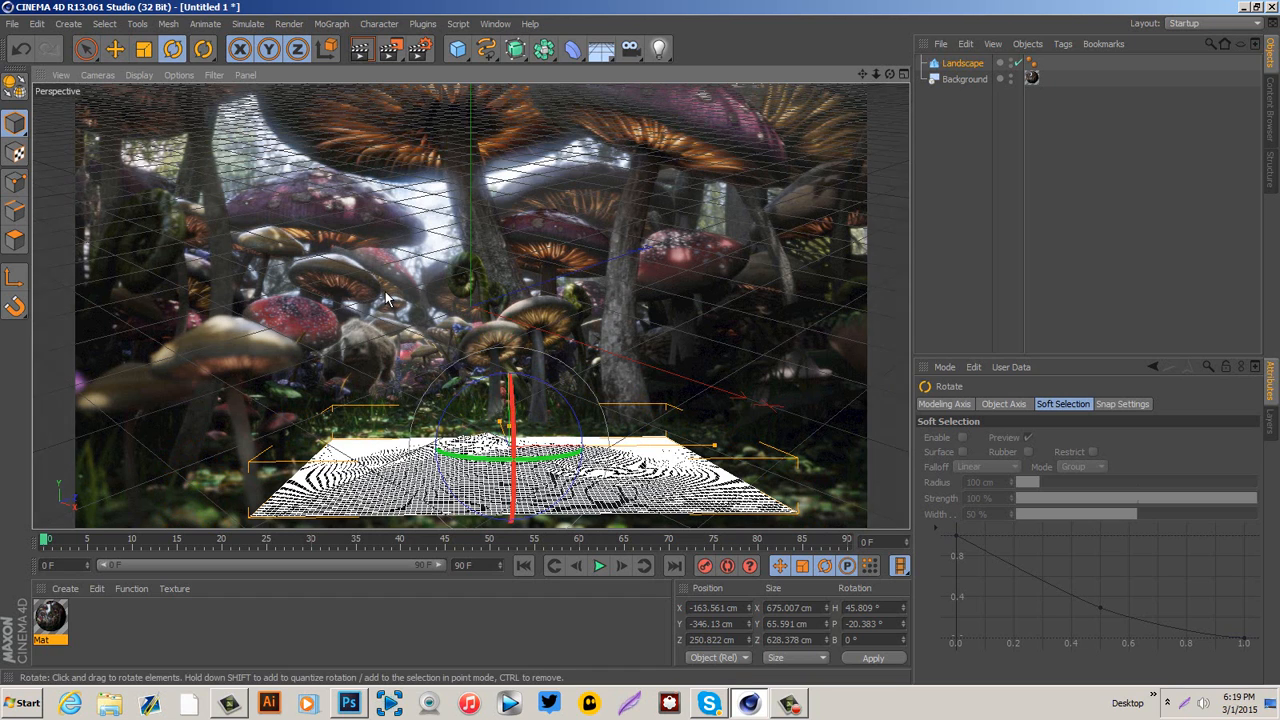
{"action": "left_click_drag", "start_coordinate": [511, 440], "coordinate": [511, 452]}
{"action": "key", "text": "t"}
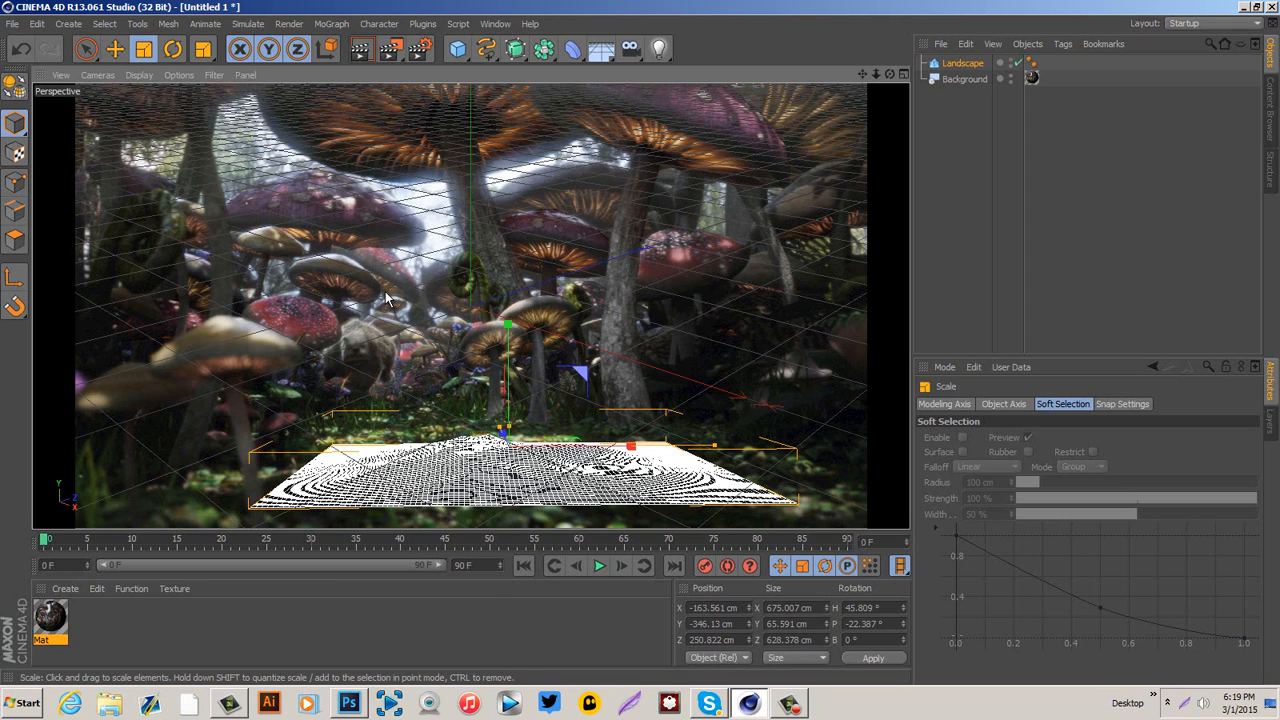
{"action": "mouse_move", "coordinate": [387, 297]}
{"action": "left_mouse_down"}
{"action": "mouse_move", "coordinate": [422, 297]}
{"action": "mouse_move", "coordinate": [399, 297]}
{"action": "left_mouse_up"}
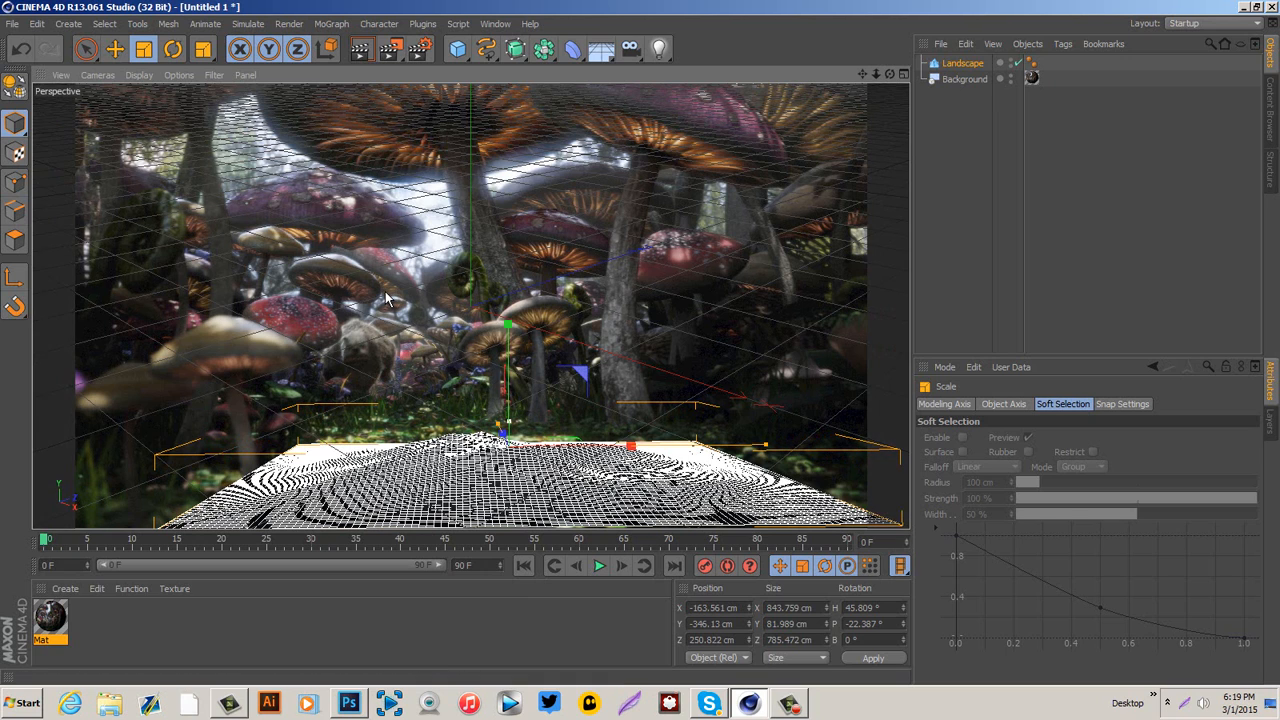
{"action": "right_click_drag", "start_coordinate": [387, 297], "coordinate": [372, 297]}
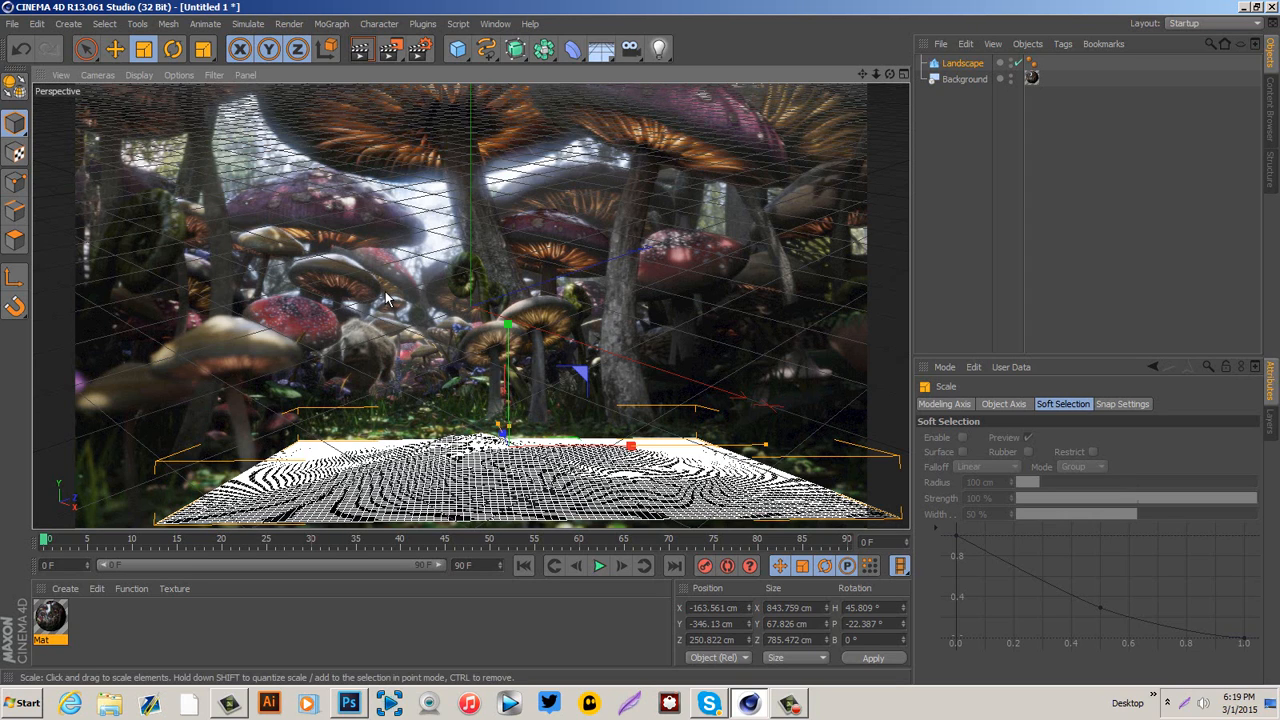
Apply the textured material to the landscape with Frontal projection and render the perspective view.
{"action": "key", "text": "e"}
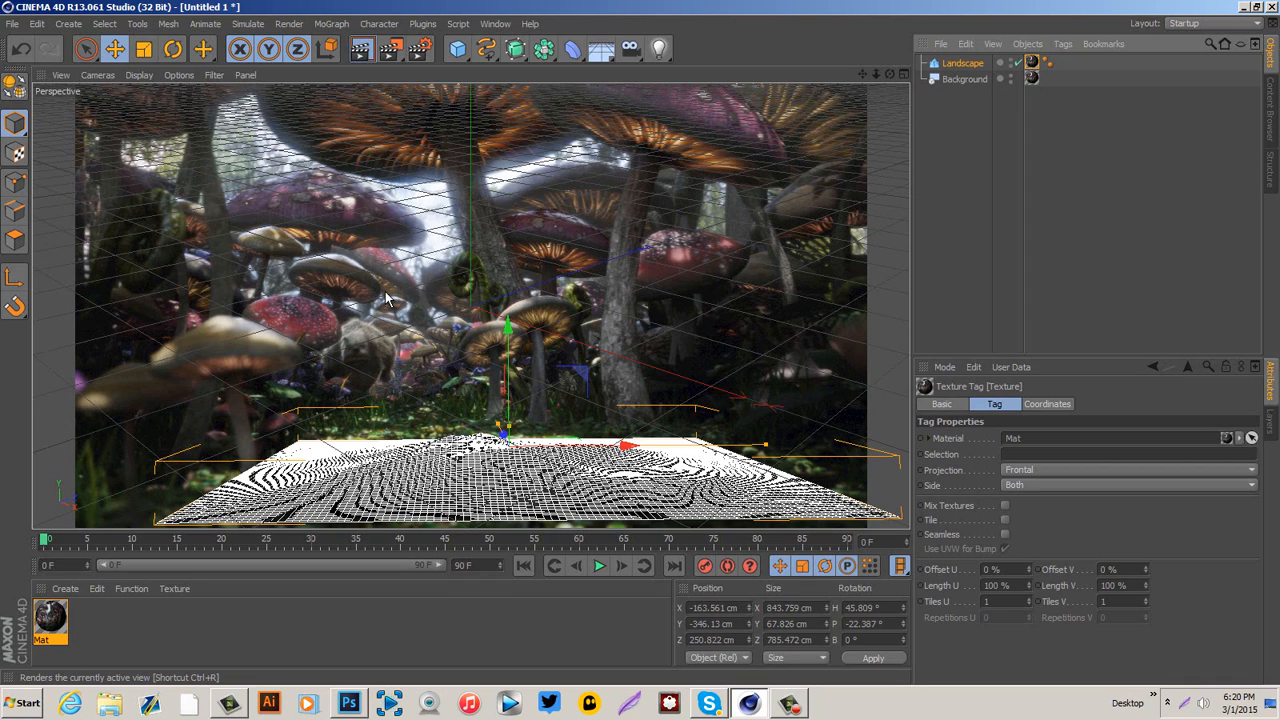
{"action": "key", "text": "ctrl+r"}
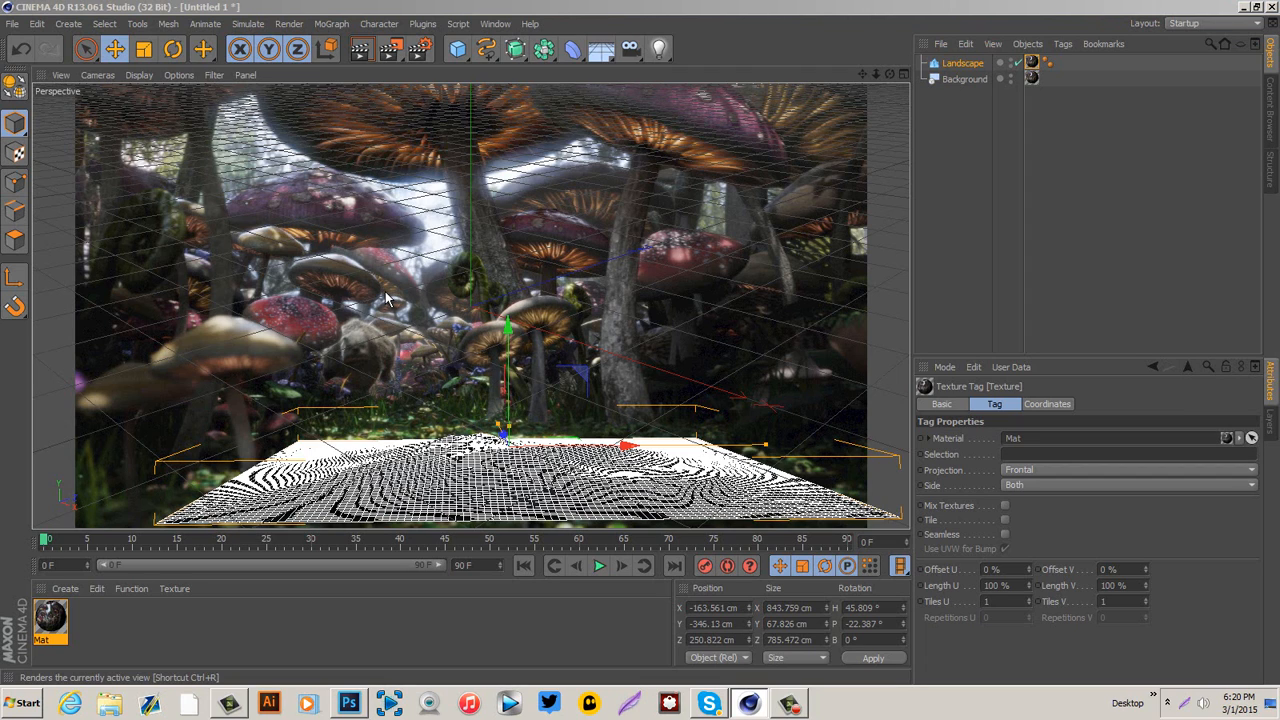
{"action": "key", "text": "F9"}
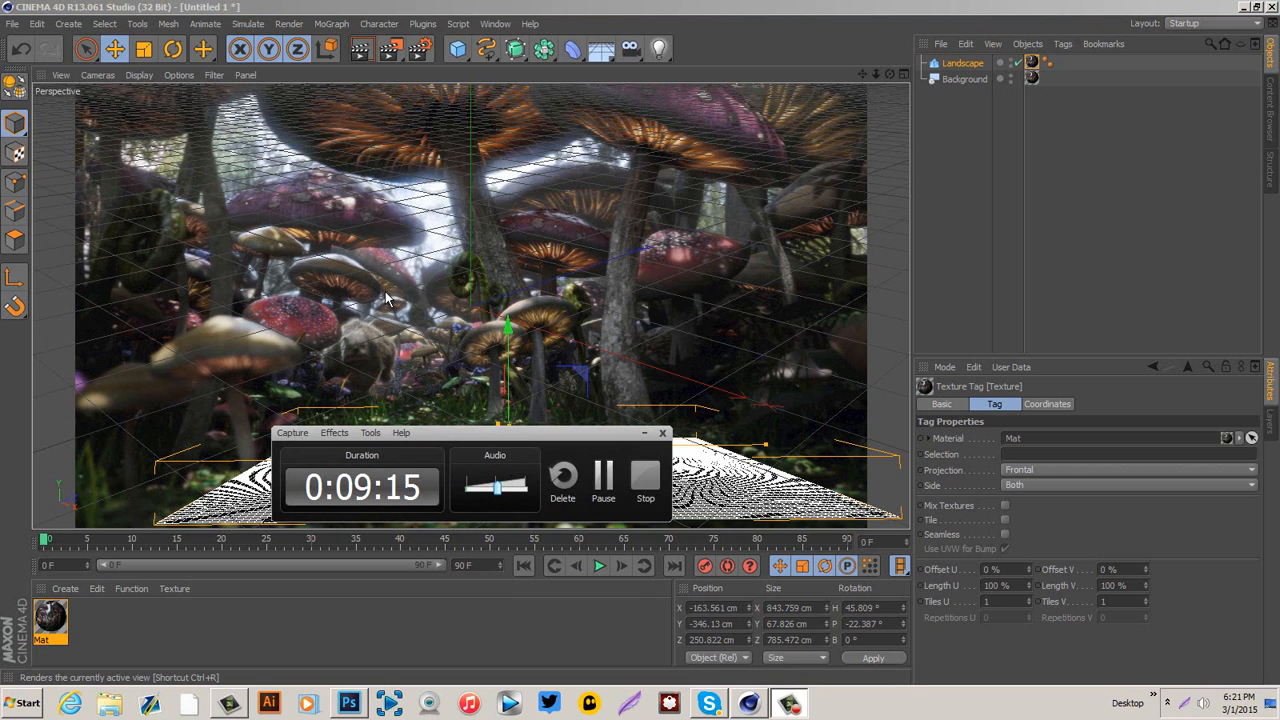
{"action": "left_click", "coordinate": [388, 298]}
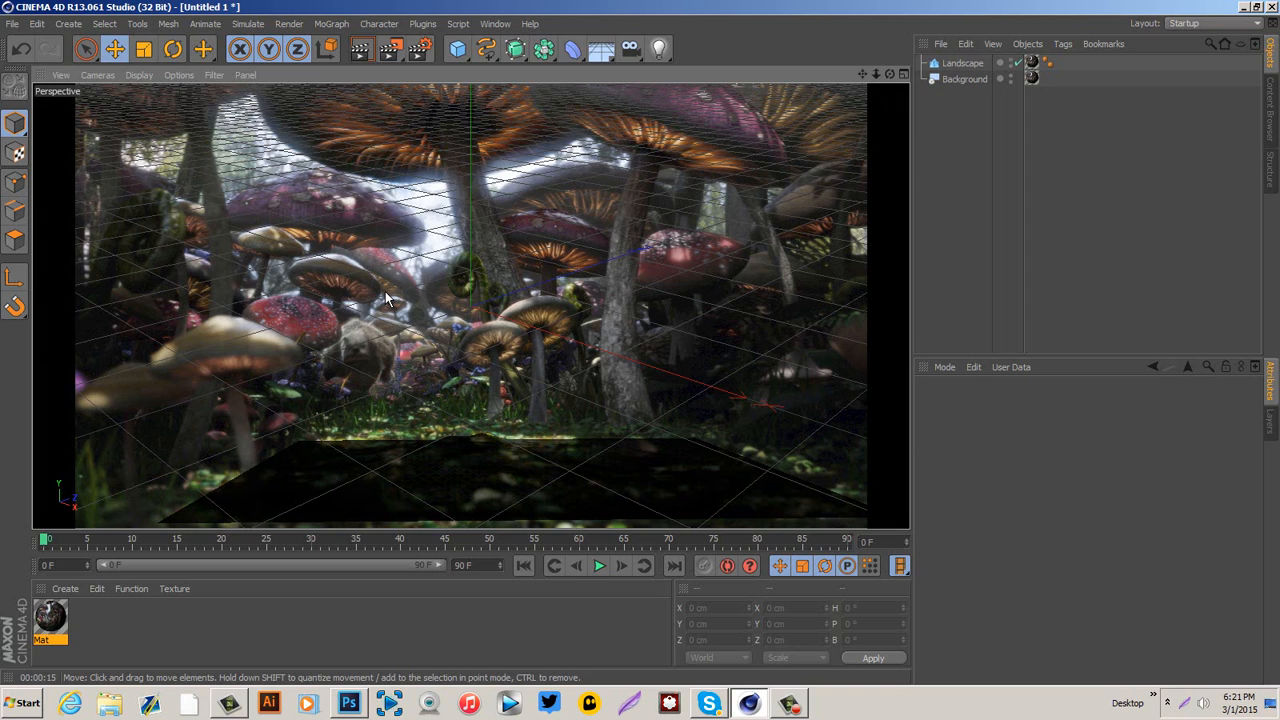
{"action": "key", "text": "ctrl+r"}
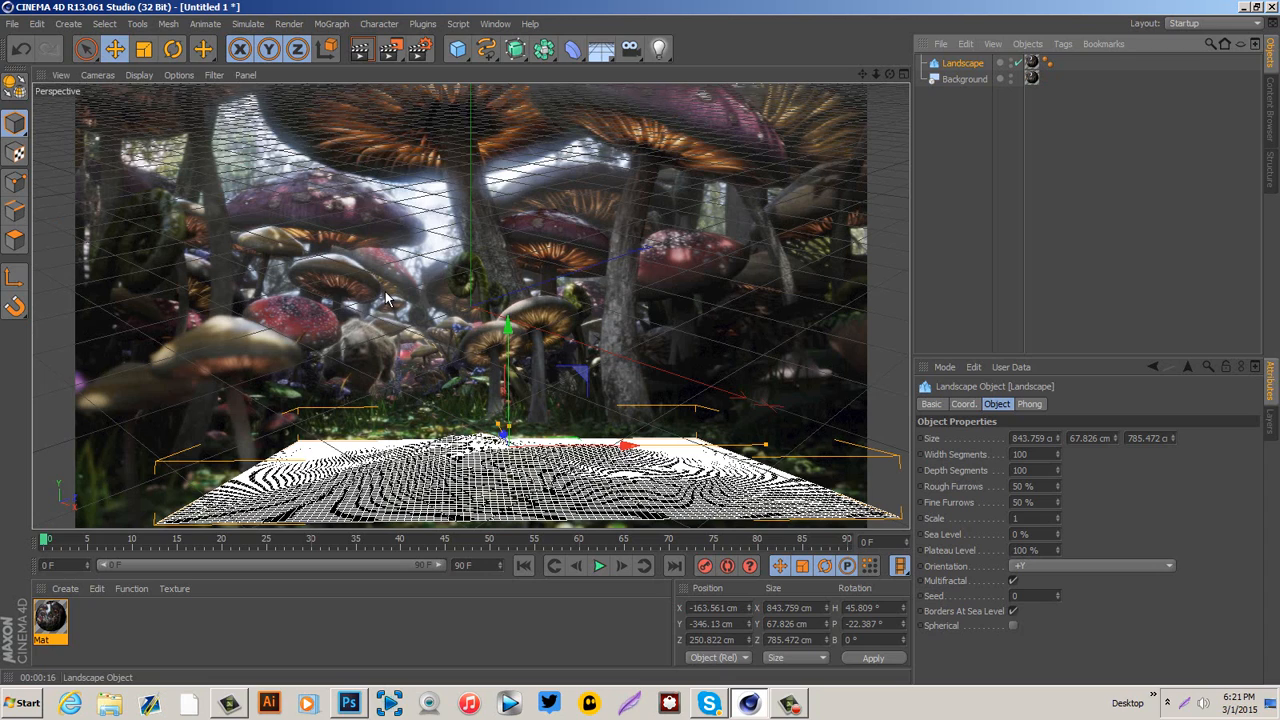
Add a Compositing tag to the landscape, enable Compositing Background, and render the view to check the blend.
{"action": "right_click", "coordinate": [975, 63]}
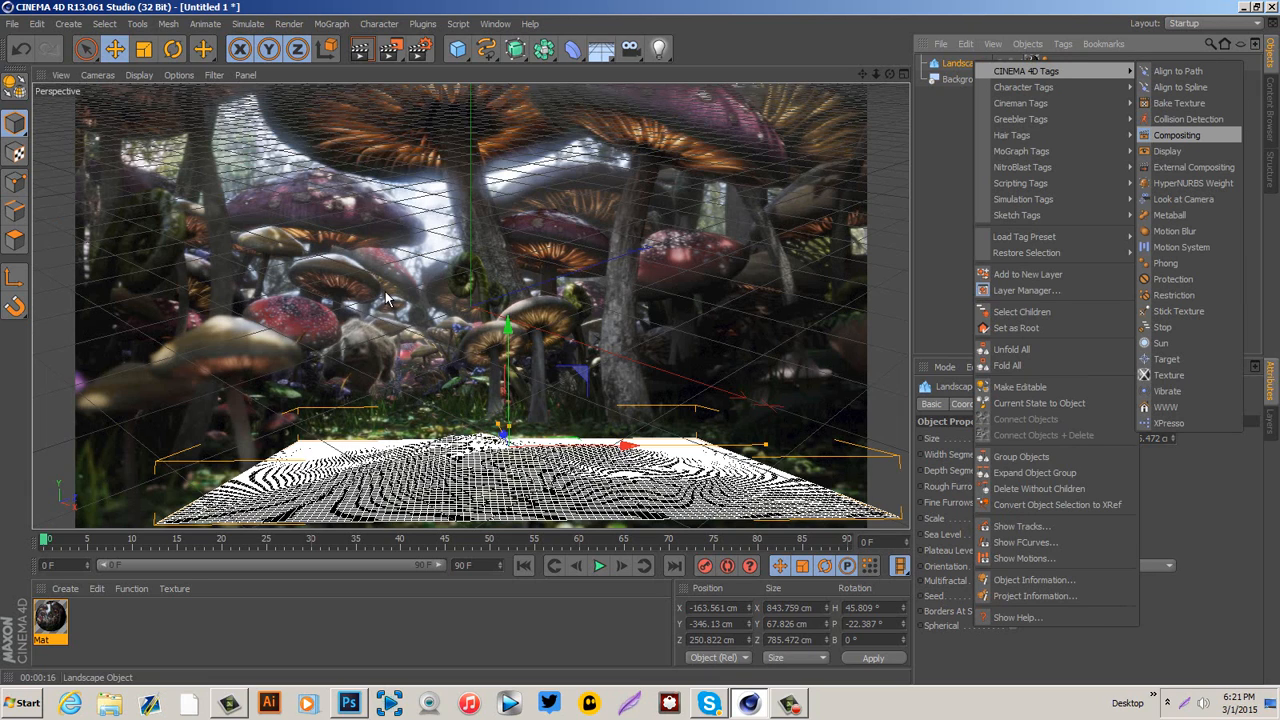
{"action": "key", "text": "Return"}
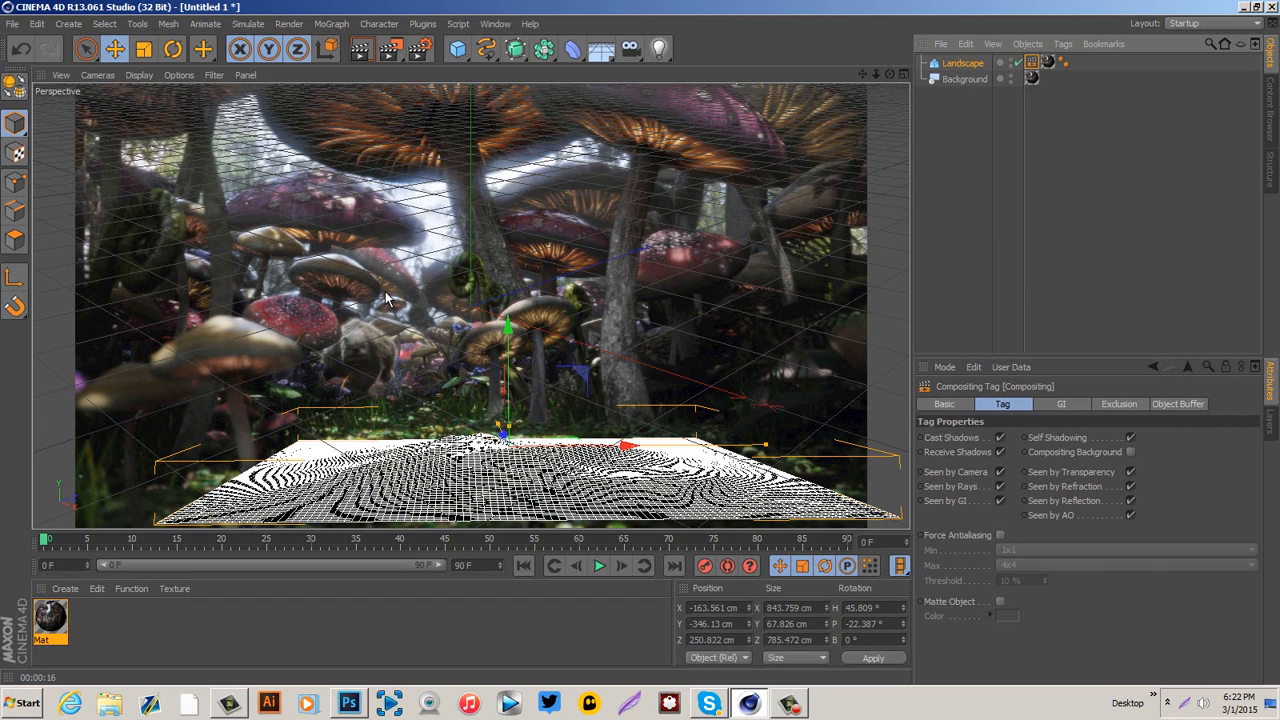
{"action": "left_click", "coordinate": [1130, 452]}
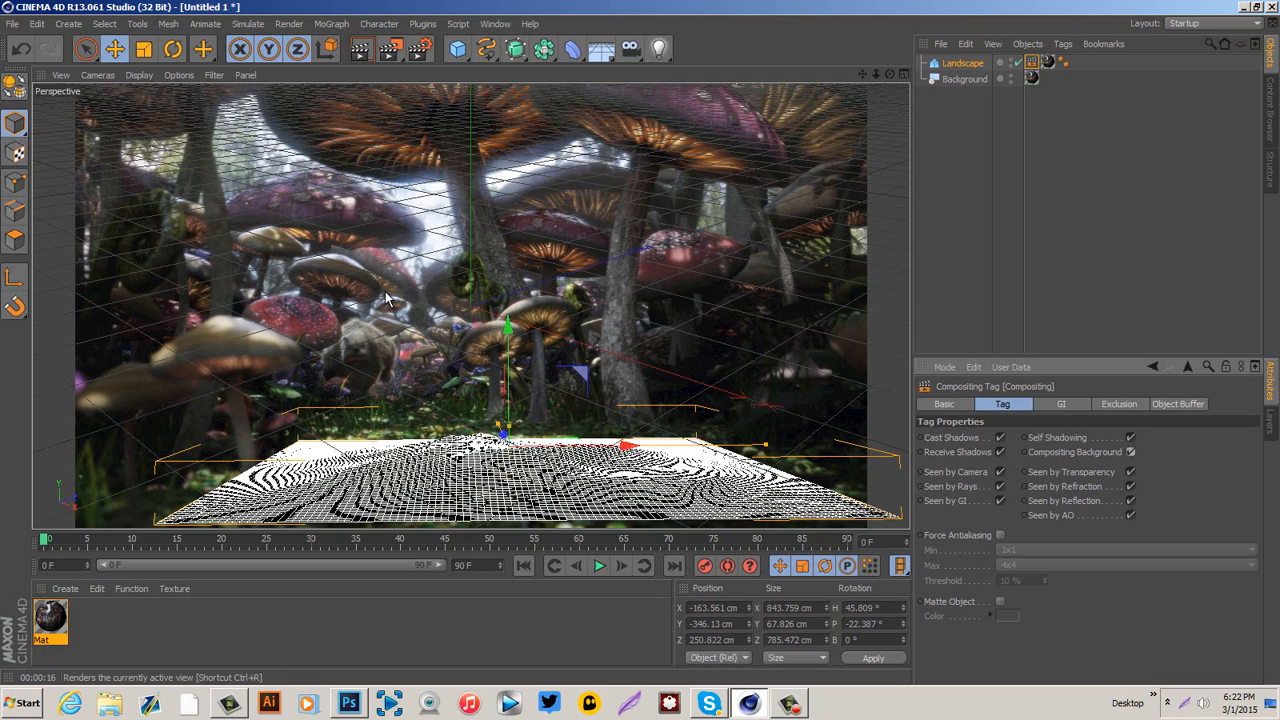
{"action": "key", "text": "ctrl+r"}
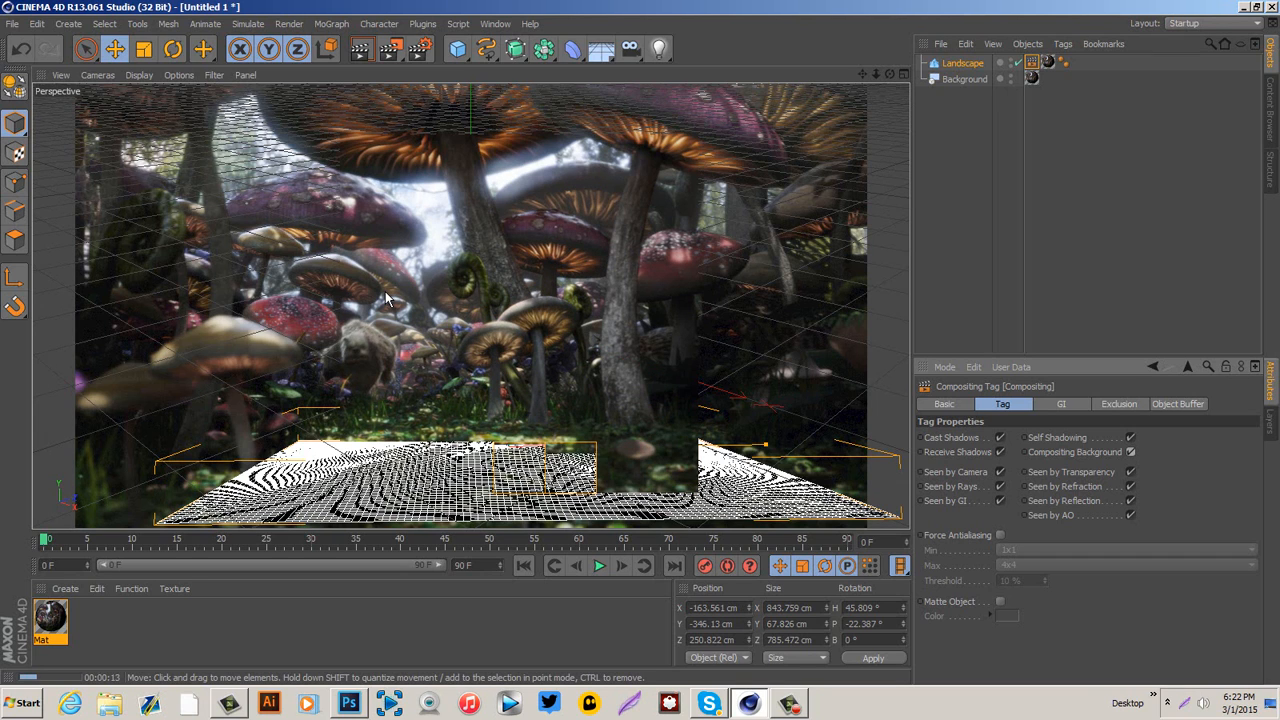
{"action": "left_click", "coordinate": [386, 298]}
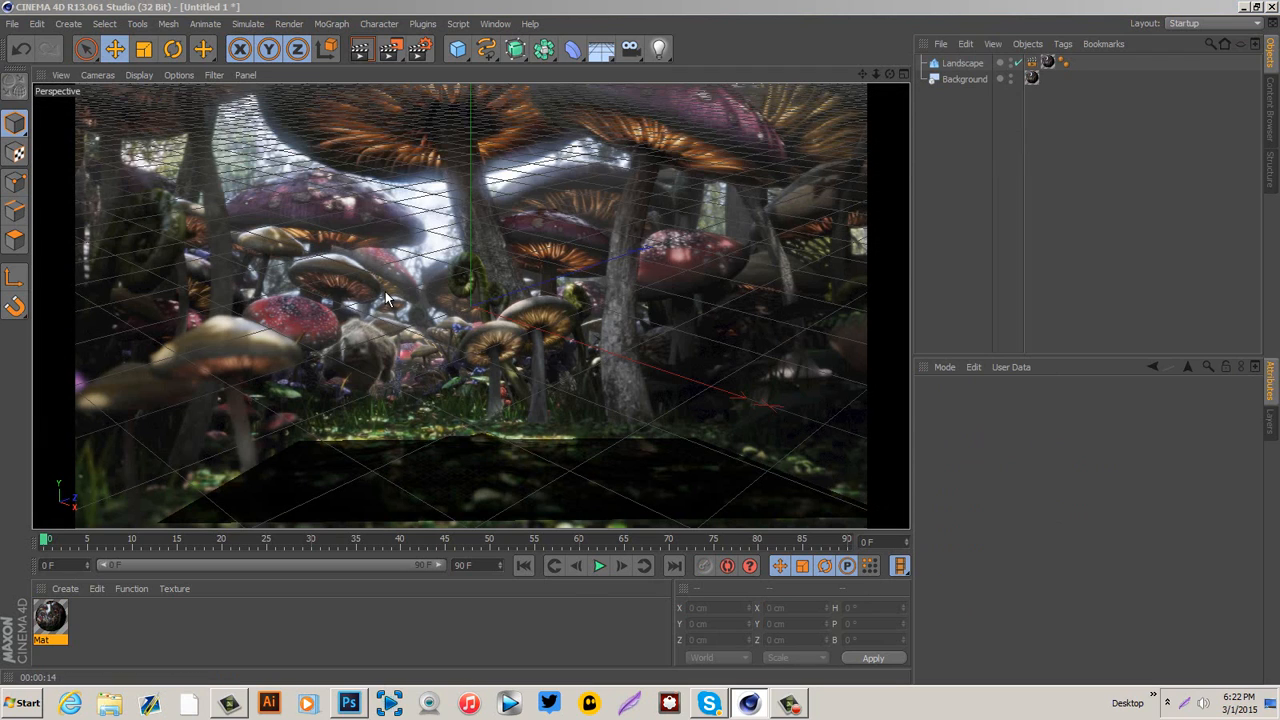
Import the Saw 2D logo Illustrator file from the Clan Logo's folder in gfx shizz at scale 1 centimeter with connected splines.
{"action": "key", "text": "ctrl+o"}
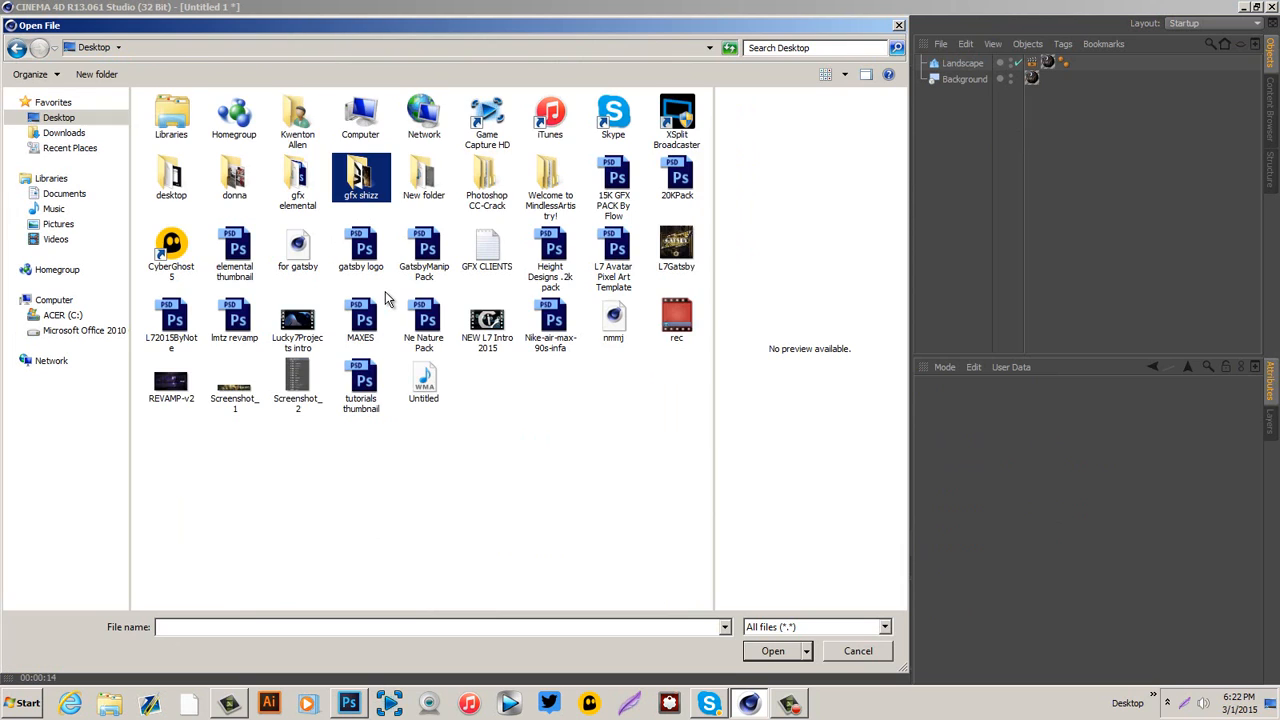
{"action": "key", "text": "Return"}
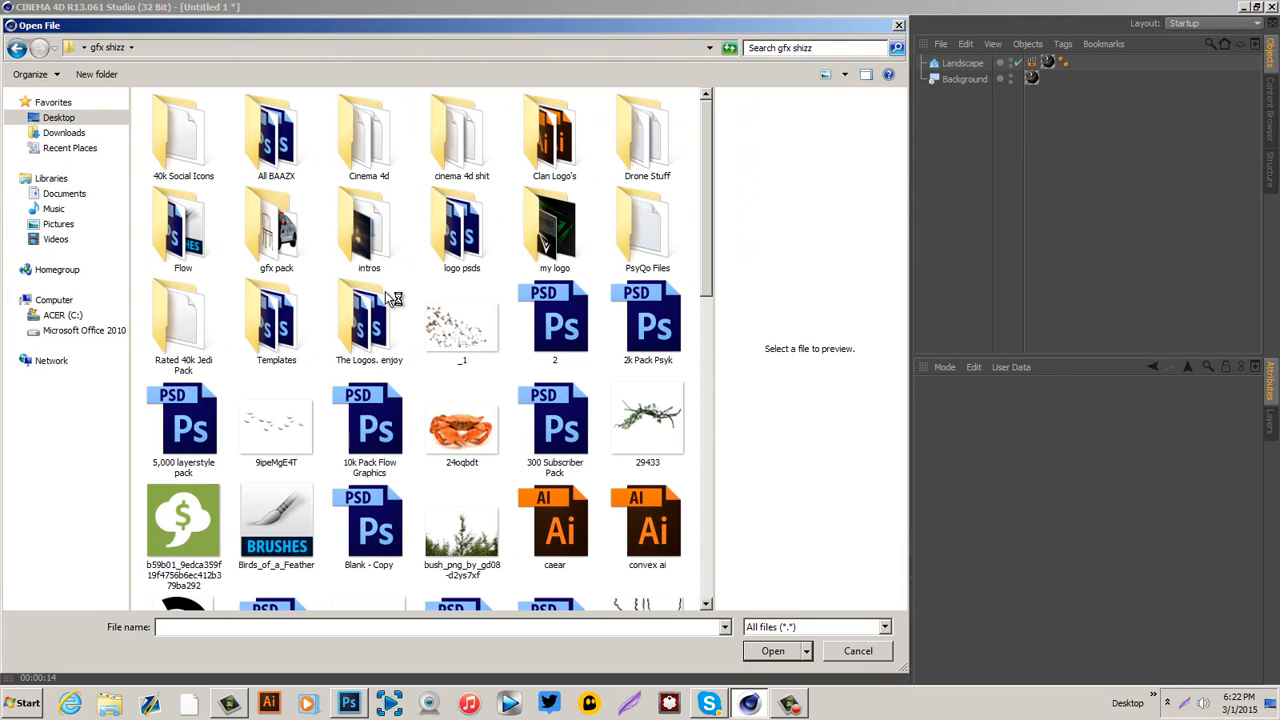
{"action": "key", "text": "c"}
{"action": "key", "text": "l"}
{"action": "key", "text": "Return"}
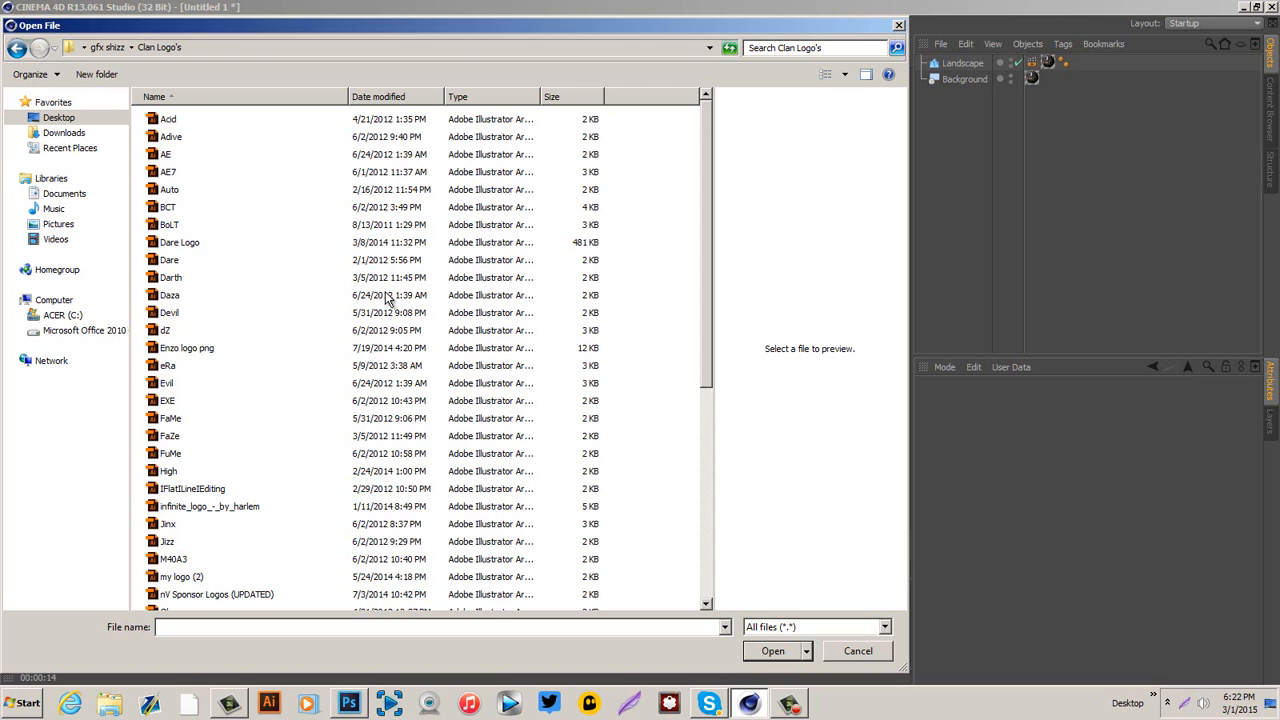
{"action": "scroll", "coordinate": [387, 298], "scroll_direction": "down", "scroll_amount": 5}
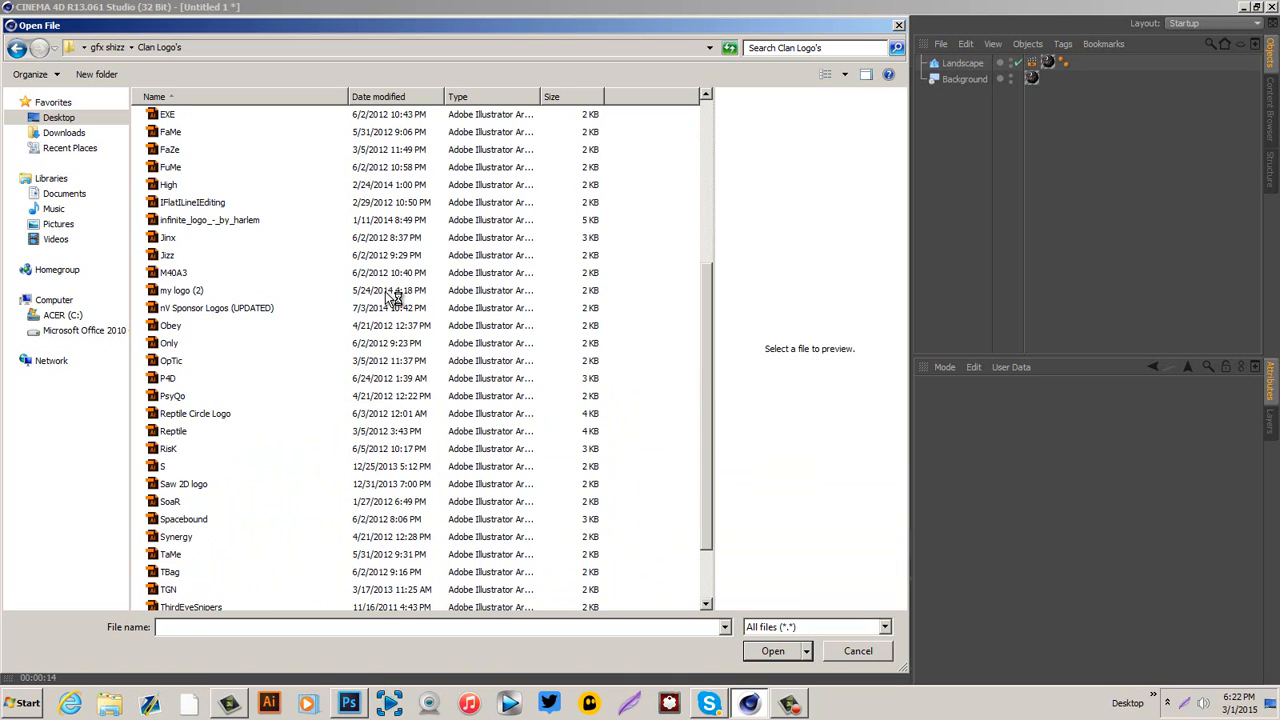
{"action": "type", "text": "saw"}
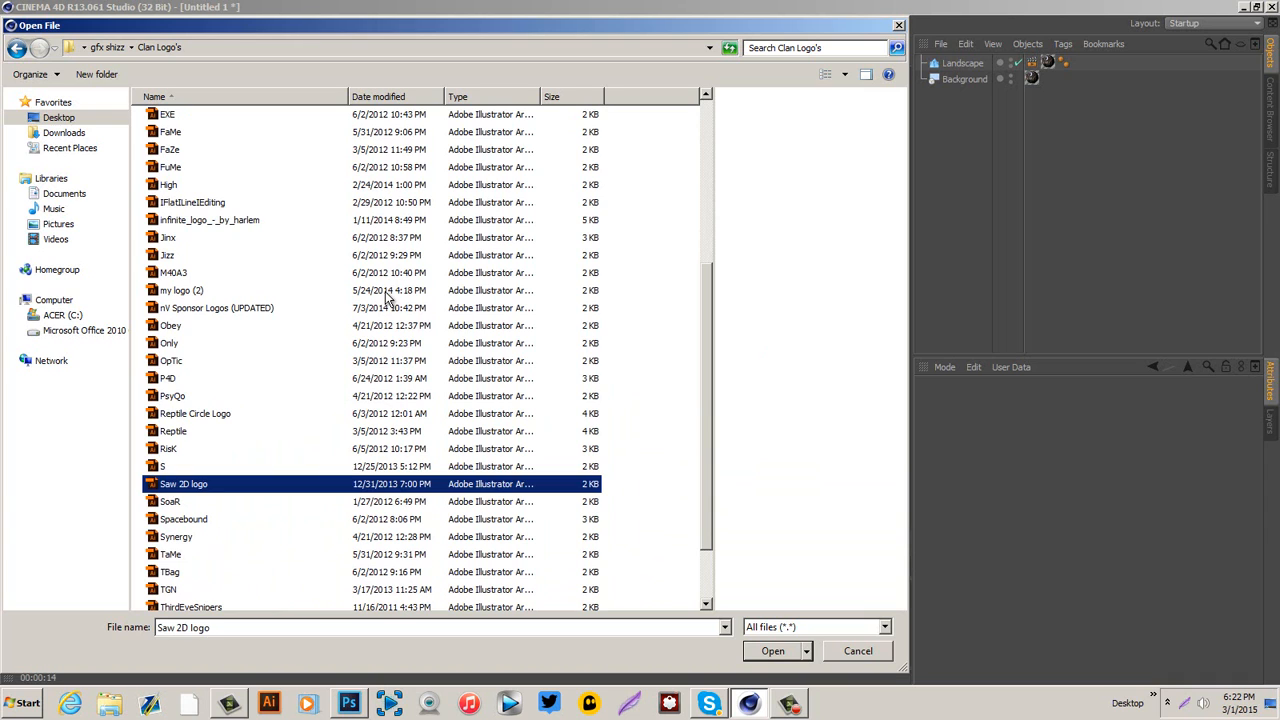
{"action": "key", "text": "Return"}
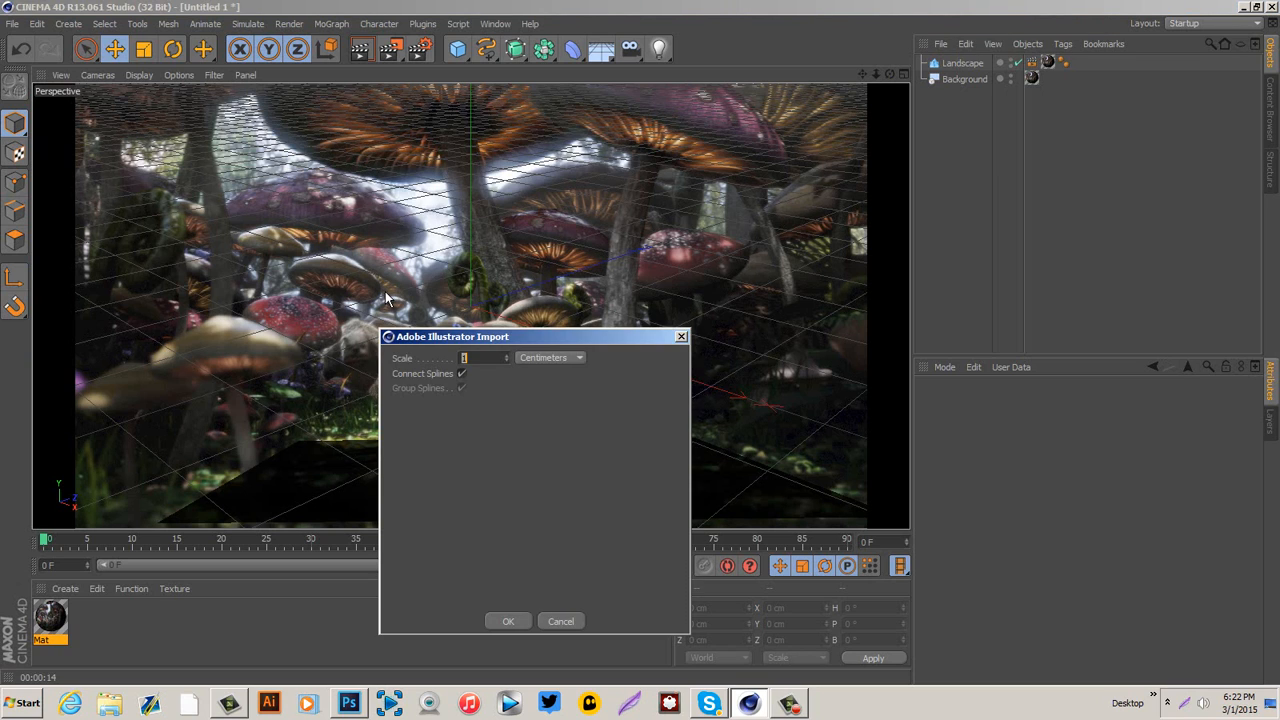
{"action": "key", "text": "Return"}
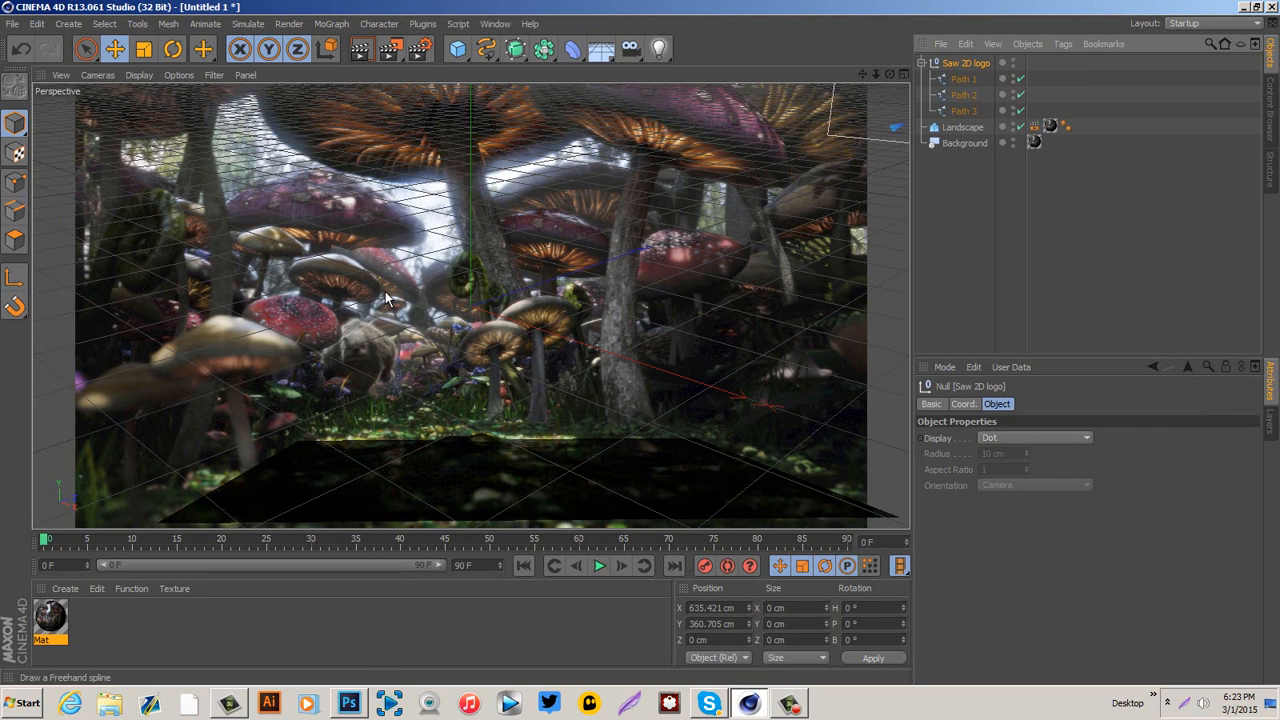
{"action": "left_click_drag", "start_coordinate": [515, 49], "coordinate": [688, 72]}
{"action": "left_click", "coordinate": [921, 63]}
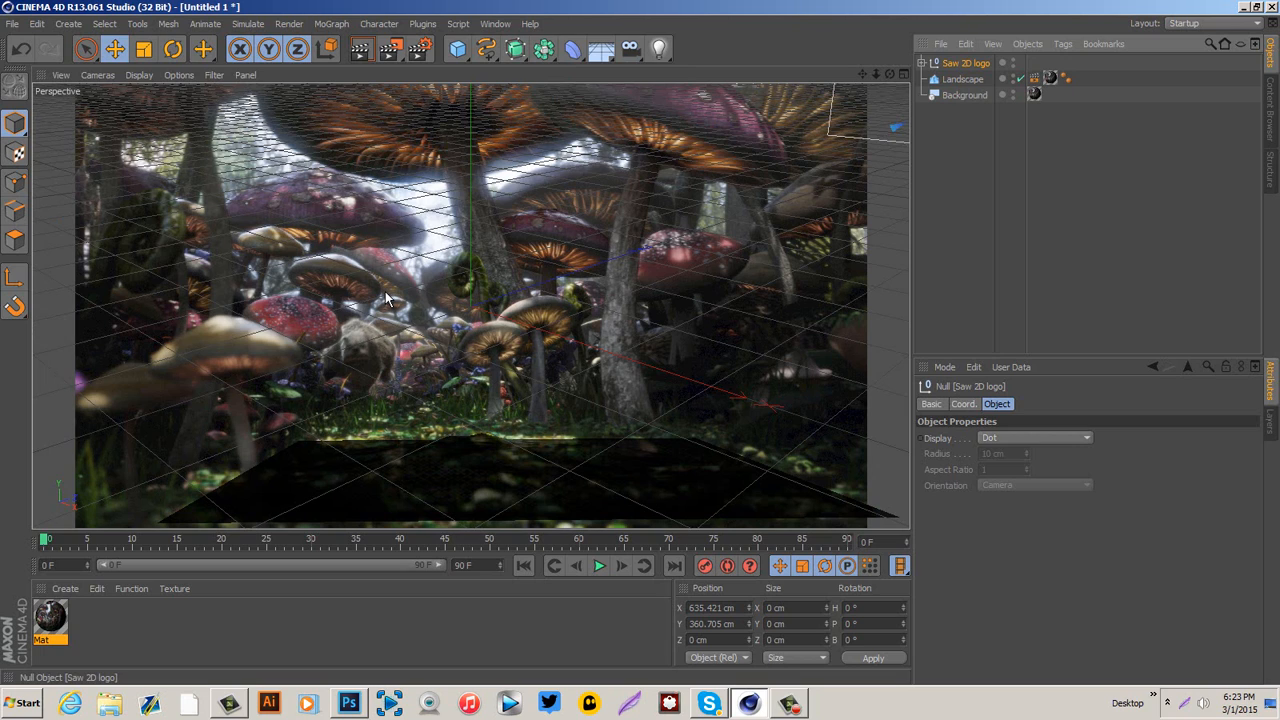
{"action": "left_click_drag", "start_coordinate": [965, 63], "coordinate": [930, 95]}
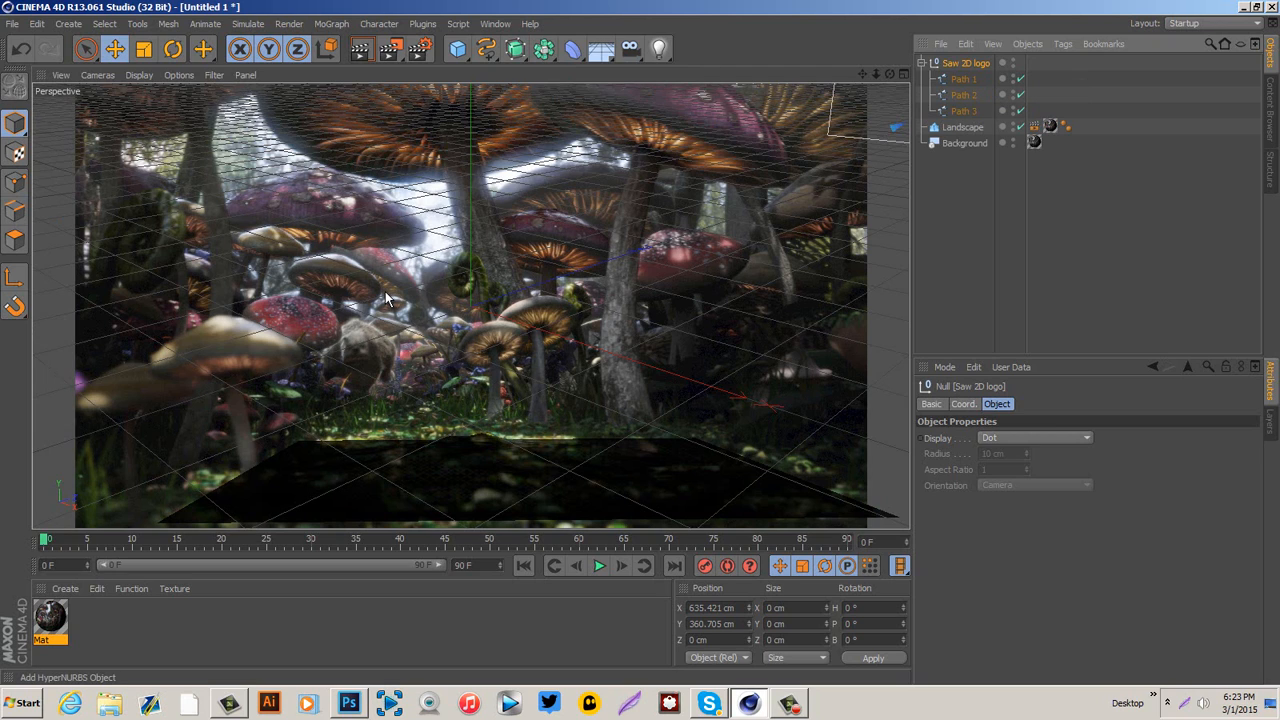
{"action": "left_click", "coordinate": [515, 48]}
{"action": "left_click", "coordinate": [387, 299]}
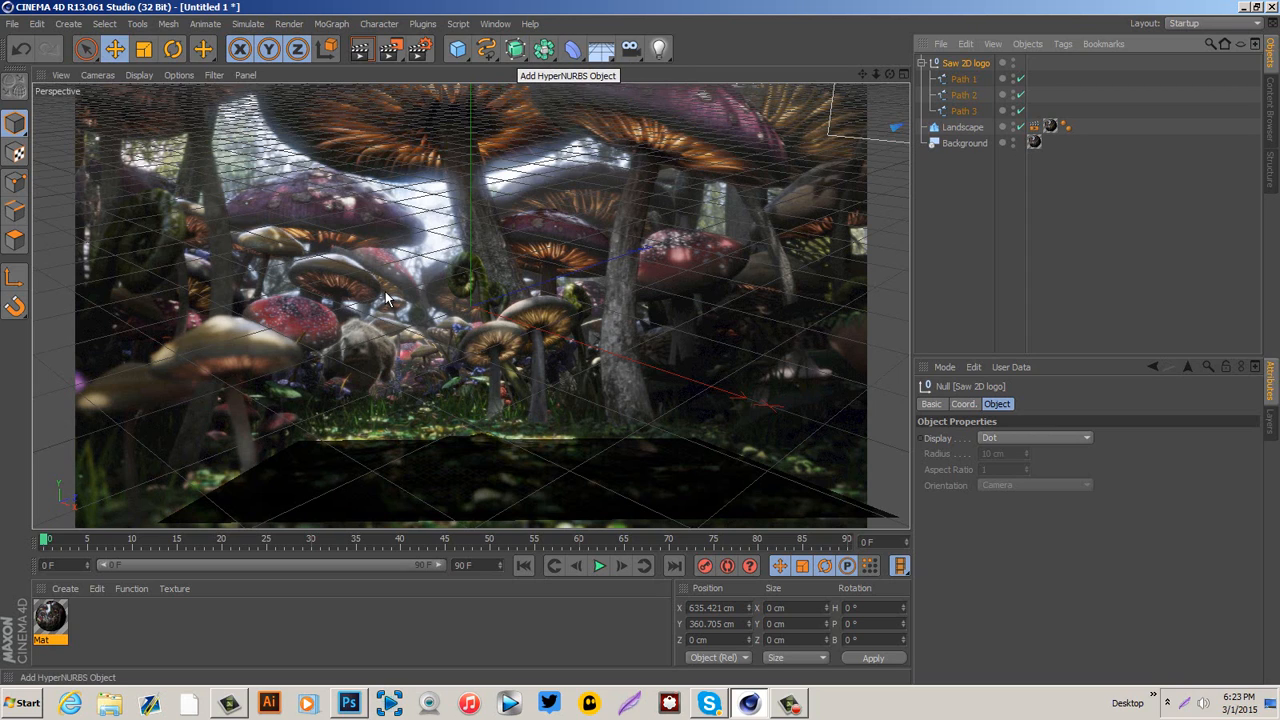
Add three Extrude NURBS objects, one for each path of the Saw 2D logo.
{"action": "left_click", "coordinate": [516, 50]}
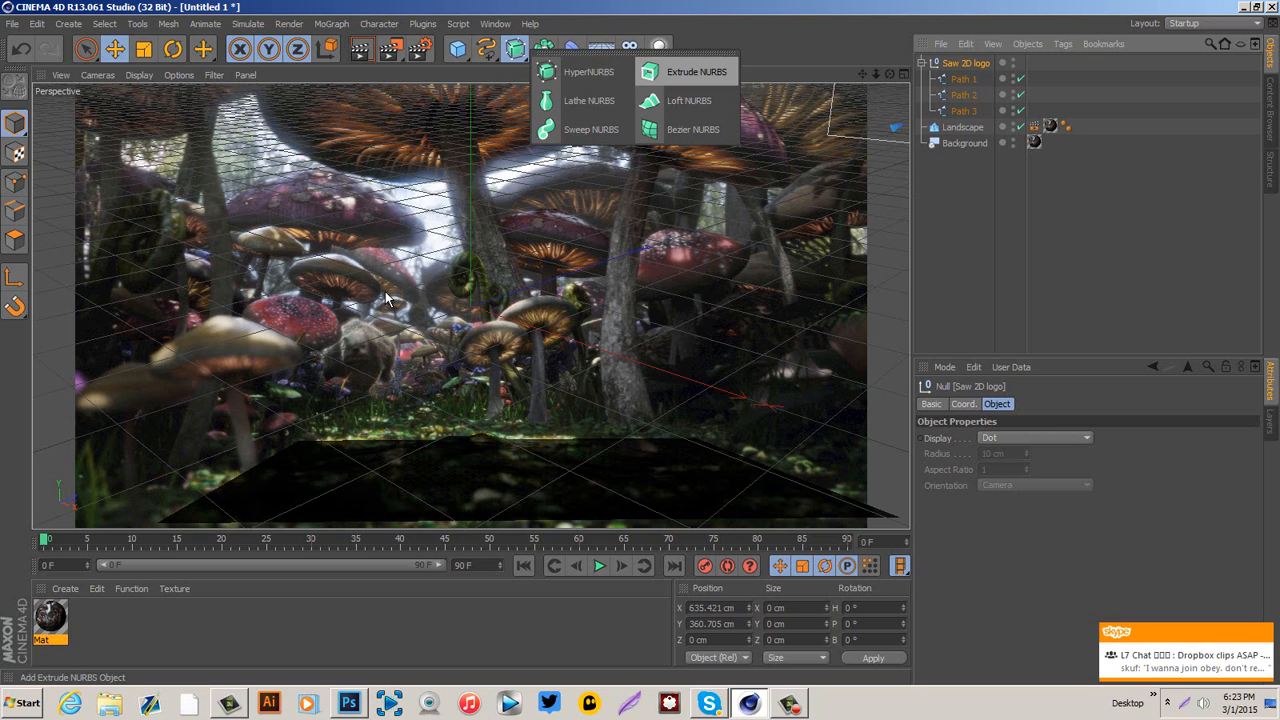
{"action": "left_click", "coordinate": [696, 72]}
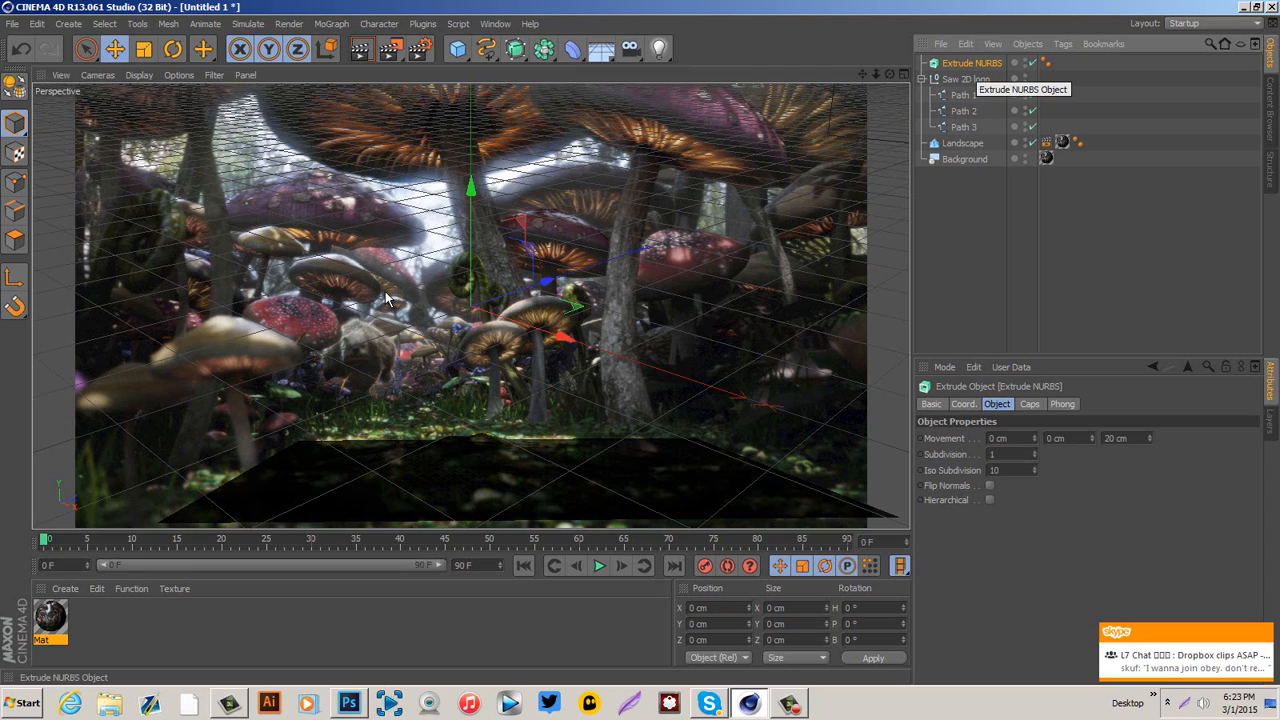
{"action": "key", "text": "Delete"}
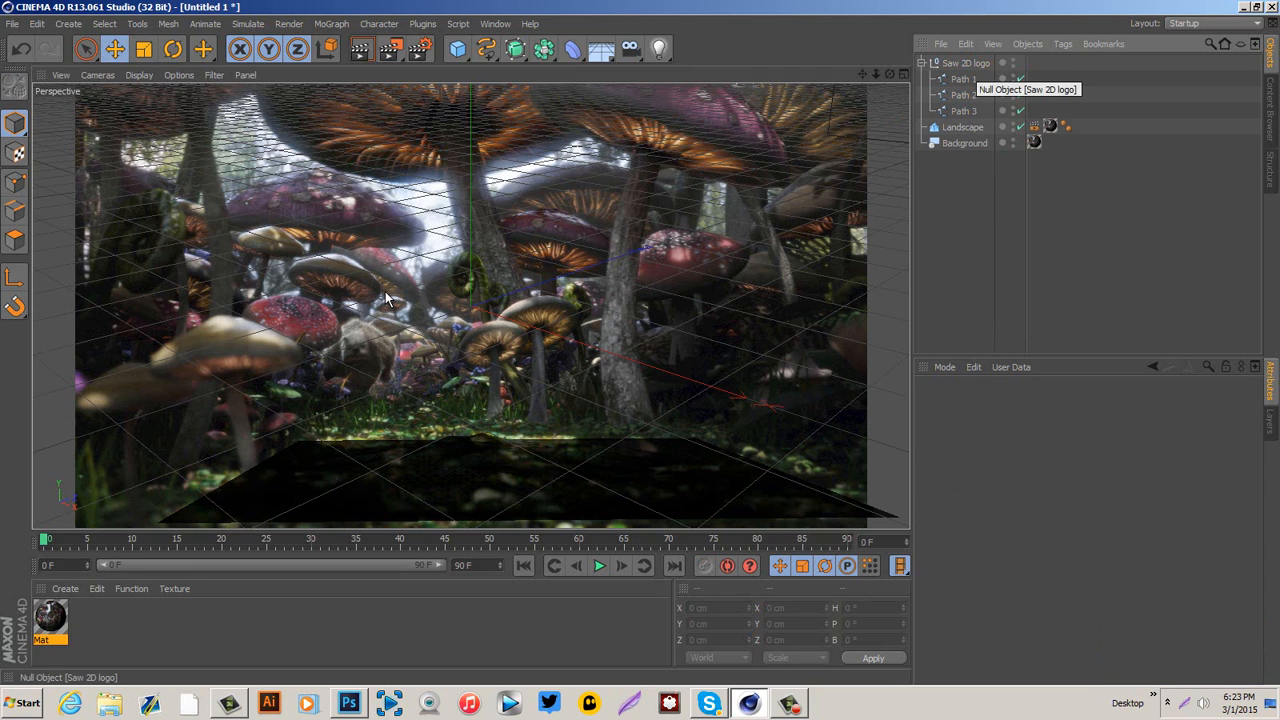
{"action": "key", "text": "ctrl+z"}
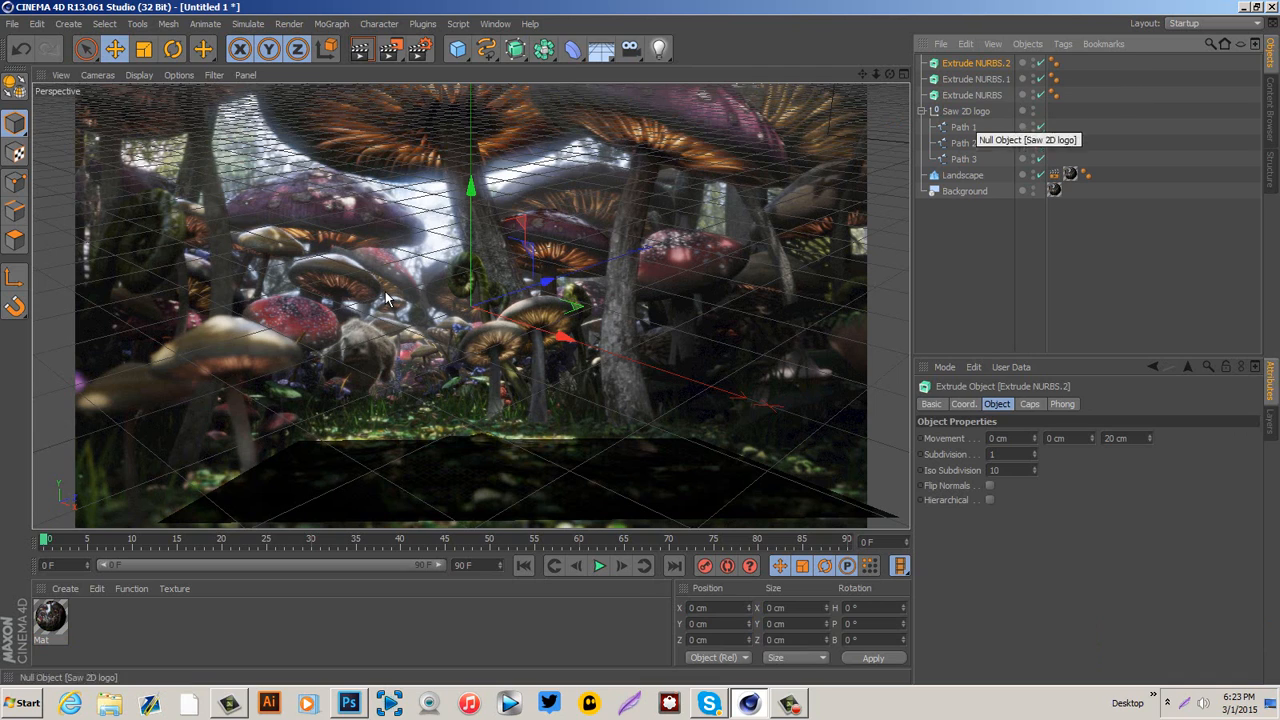
Nest Path 1, Path 2 and Path 3 of the Saw 2D logo each under its own Extrude NURBS object.
{"action": "left_click", "coordinate": [963, 127]}
{"action": "left_click_drag", "start_coordinate": [963, 127], "coordinate": [971, 96]}
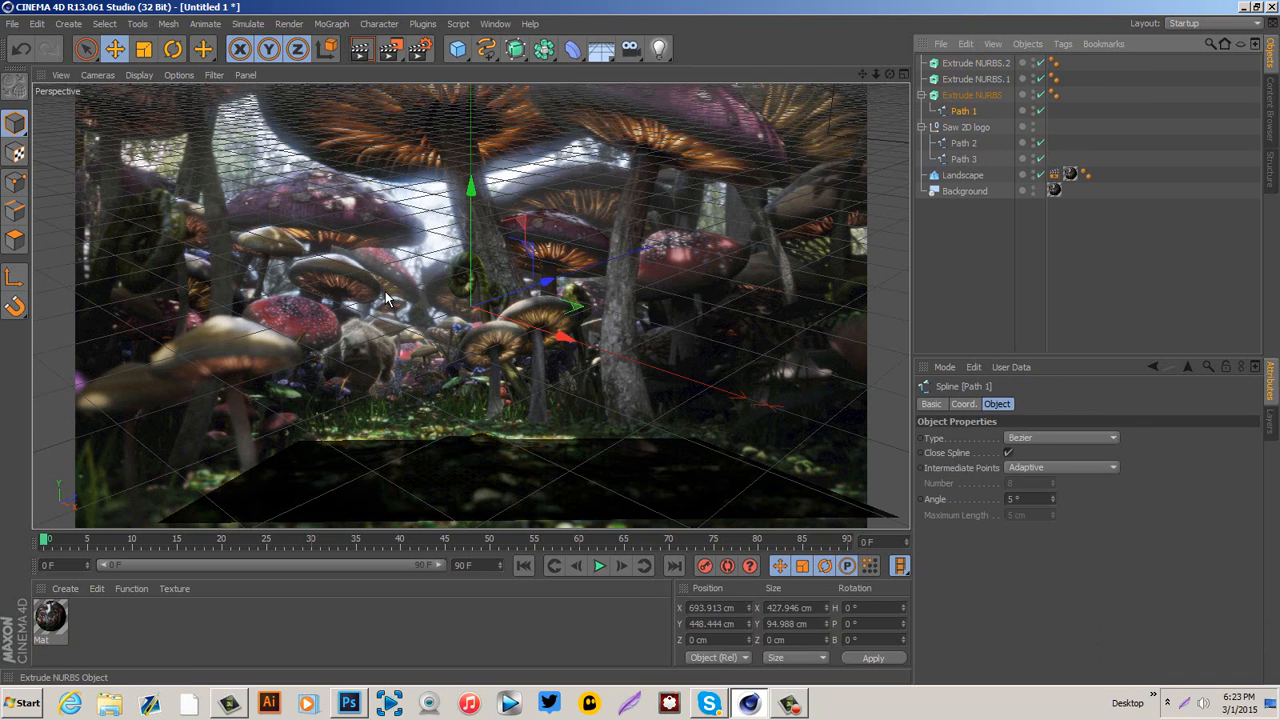
{"action": "left_click", "coordinate": [921, 95]}
{"action": "left_click", "coordinate": [963, 127]}
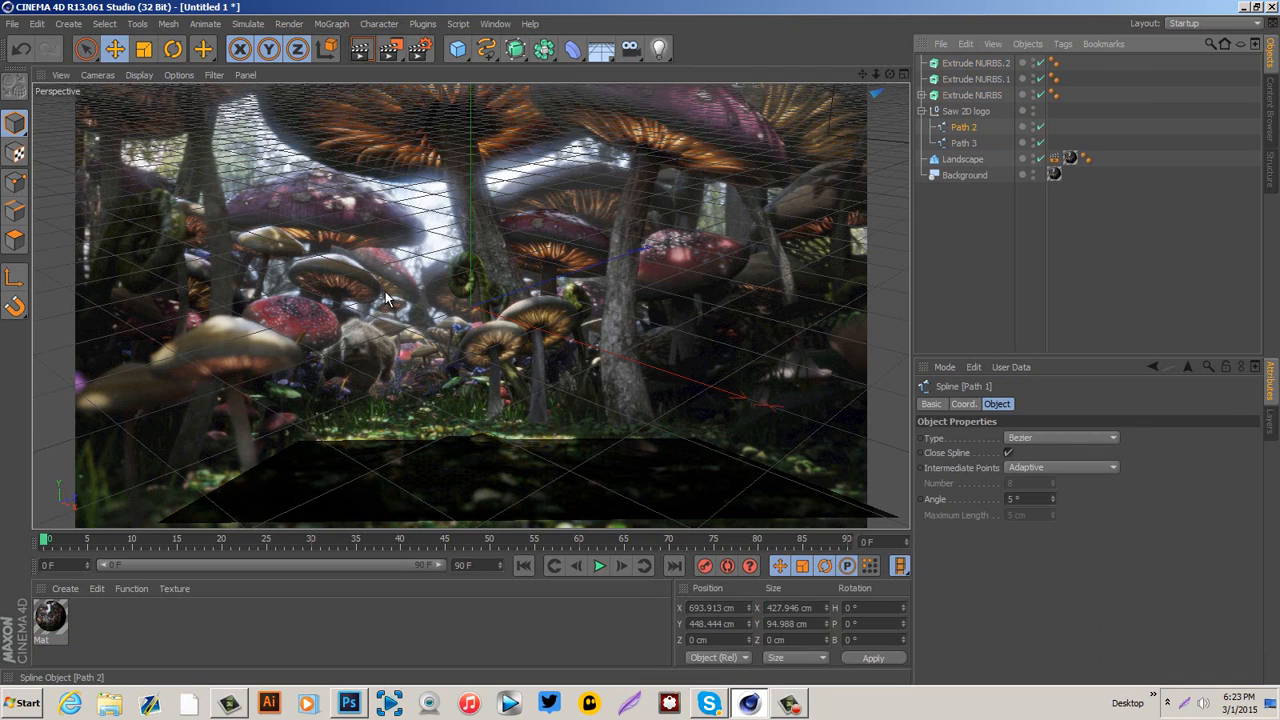
{"action": "left_click_drag", "start_coordinate": [963, 127], "coordinate": [971, 79]}
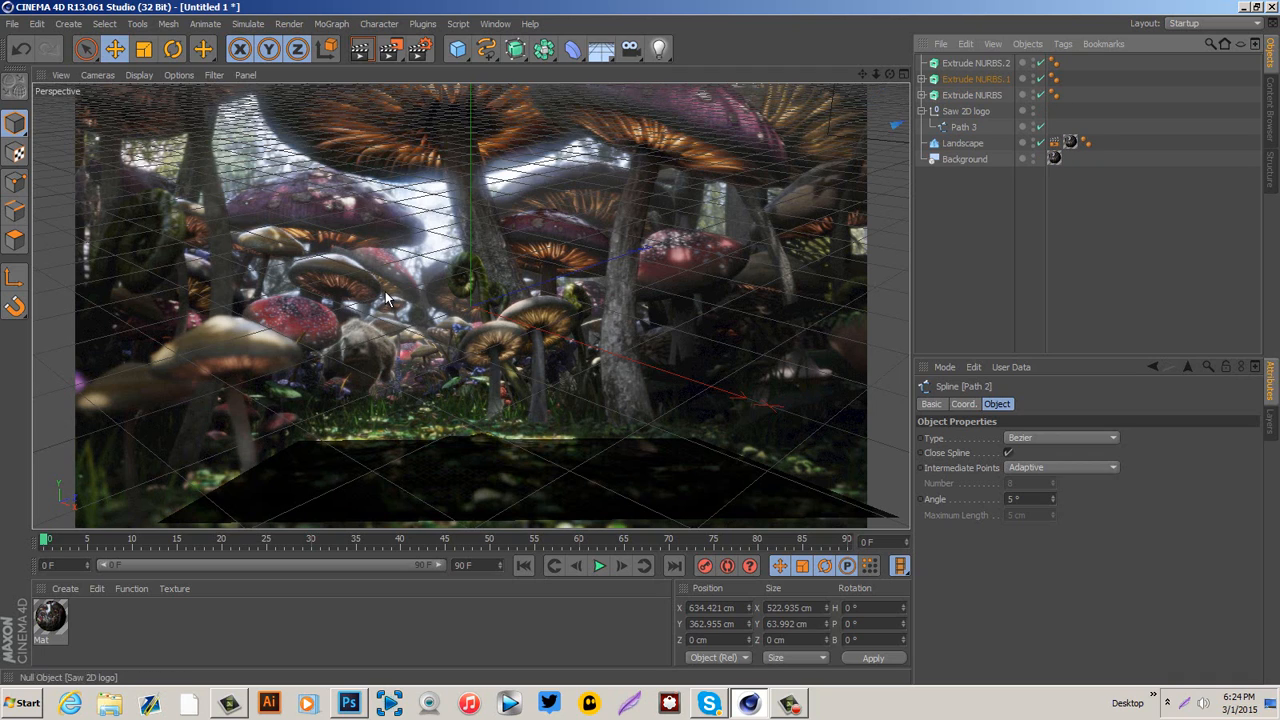
{"action": "left_click_drag", "start_coordinate": [963, 127], "coordinate": [971, 63]}
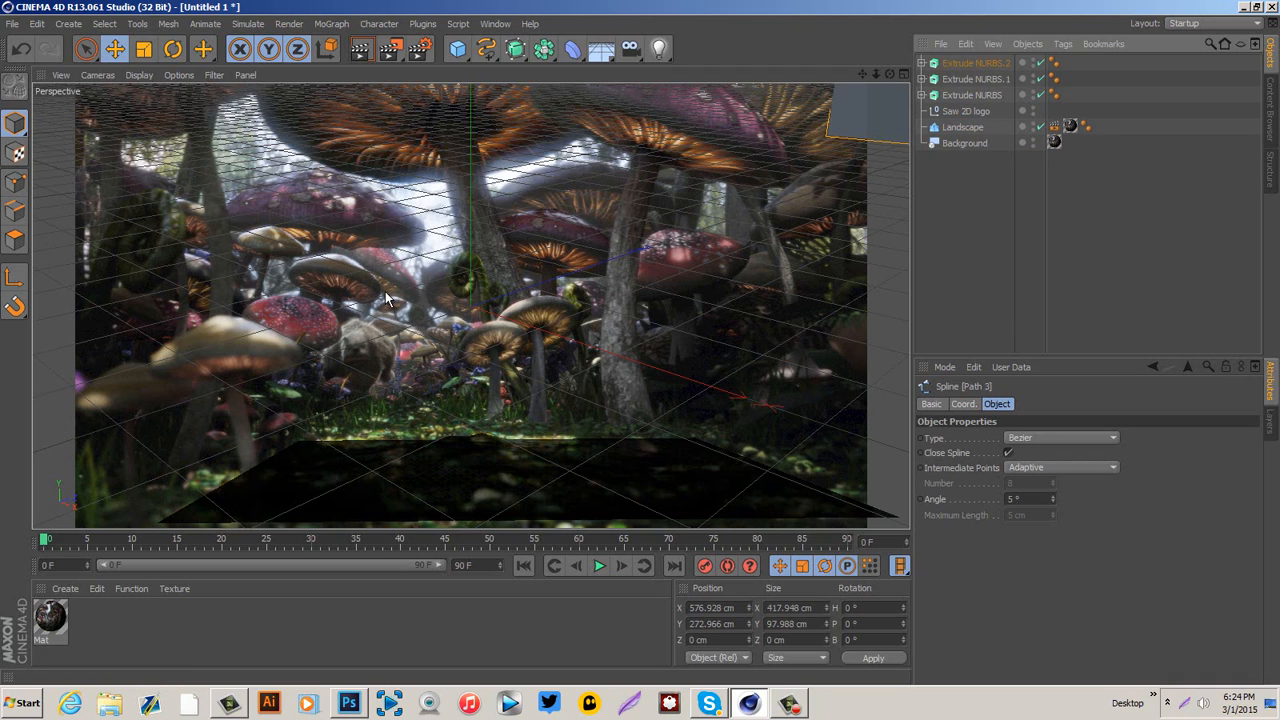
Select all three Extrude NURBS objects and scale the logo down together until it fits fully inside the perspective view.
{"action": "left_click_drag", "start_coordinate": [1013, 96], "coordinate": [960, 58]}
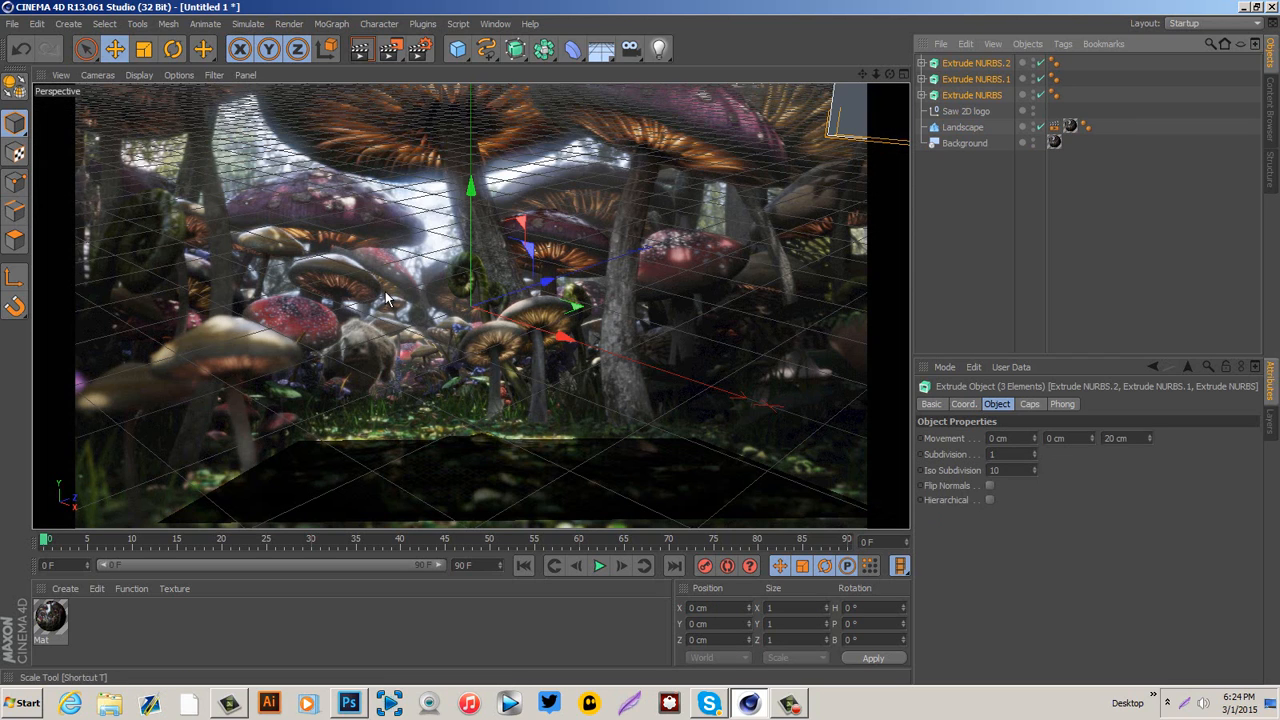
{"action": "key", "text": "t"}
{"action": "left_click_drag", "start_coordinate": [387, 297], "coordinate": [387, 297]}
{"action": "key", "text": "e"}
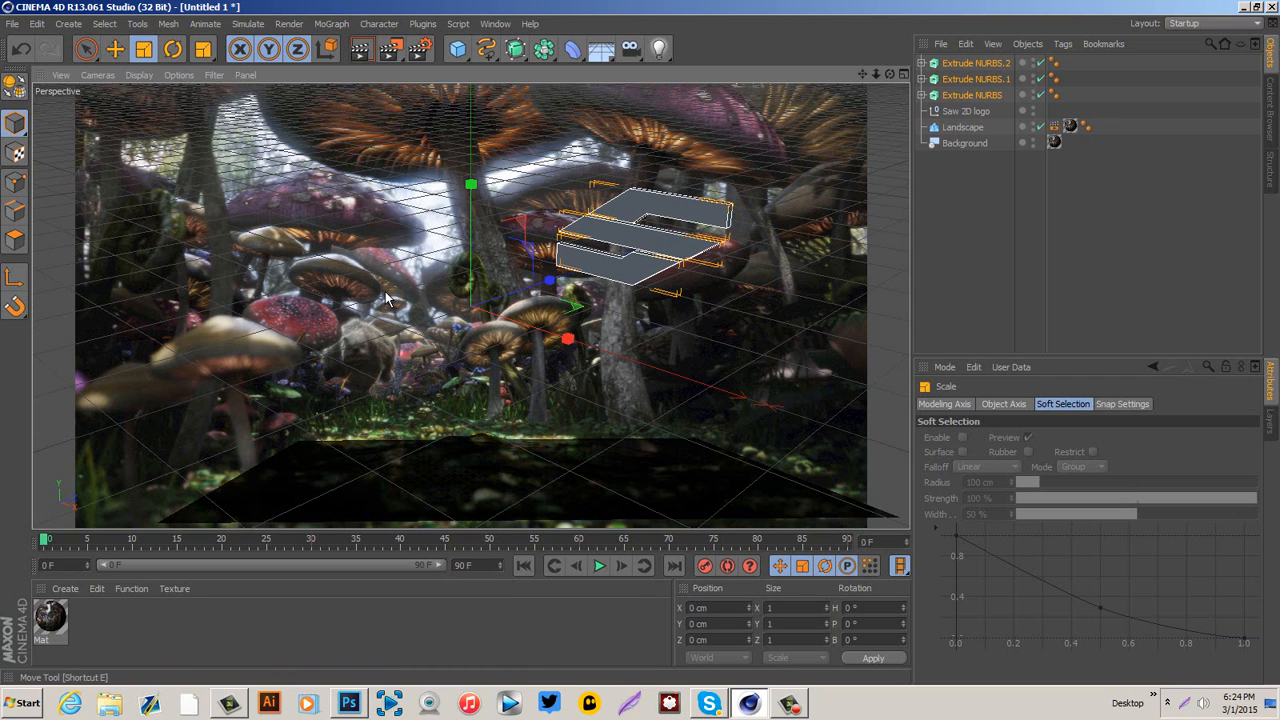
Rotate the three logo extrusions to about H 41°, P -18°, B 356° and deepen their extrusion to about 82 cm.
{"action": "key", "text": "r"}
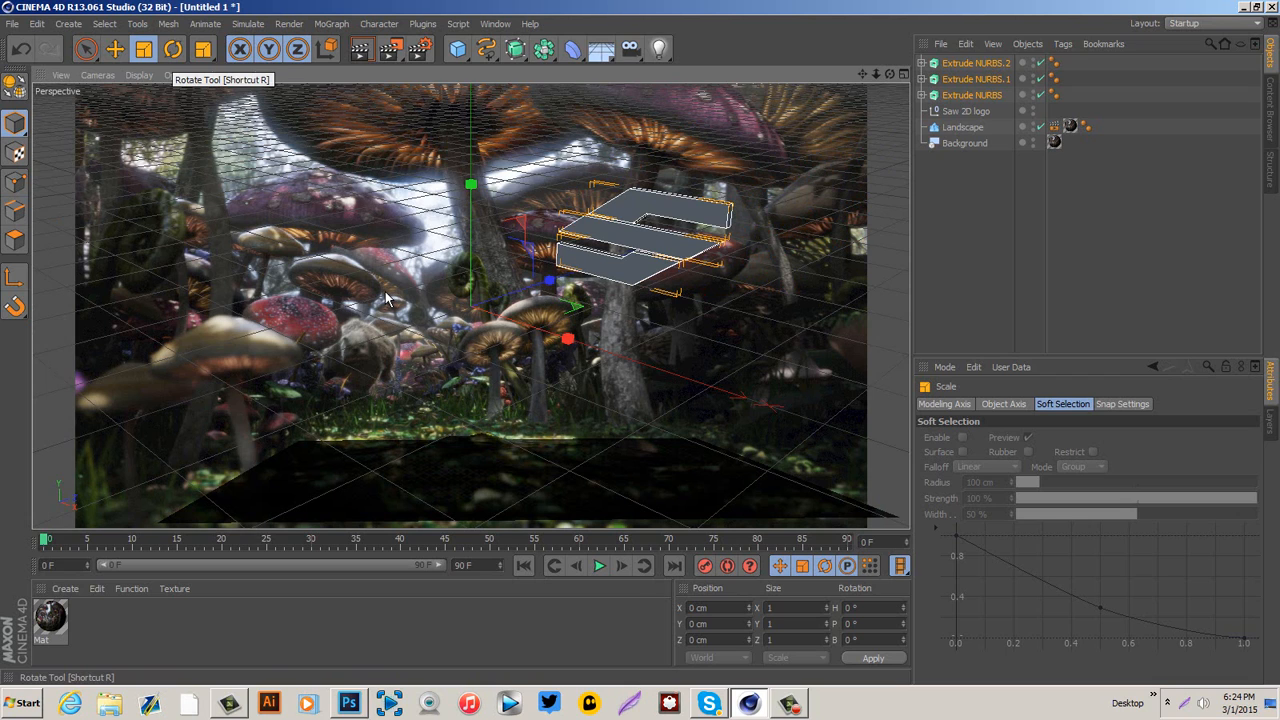
{"action": "key", "text": "r"}
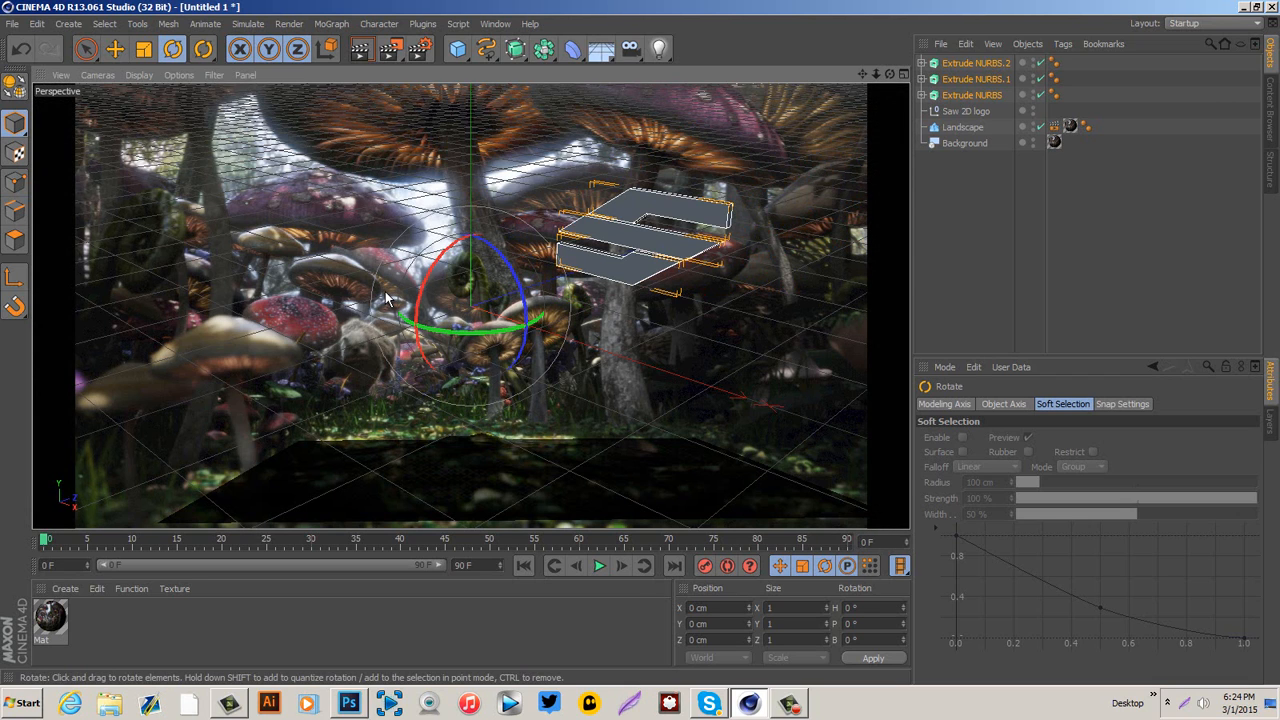
{"action": "left_click_drag", "start_coordinate": [386, 293], "coordinate": [388, 298]}
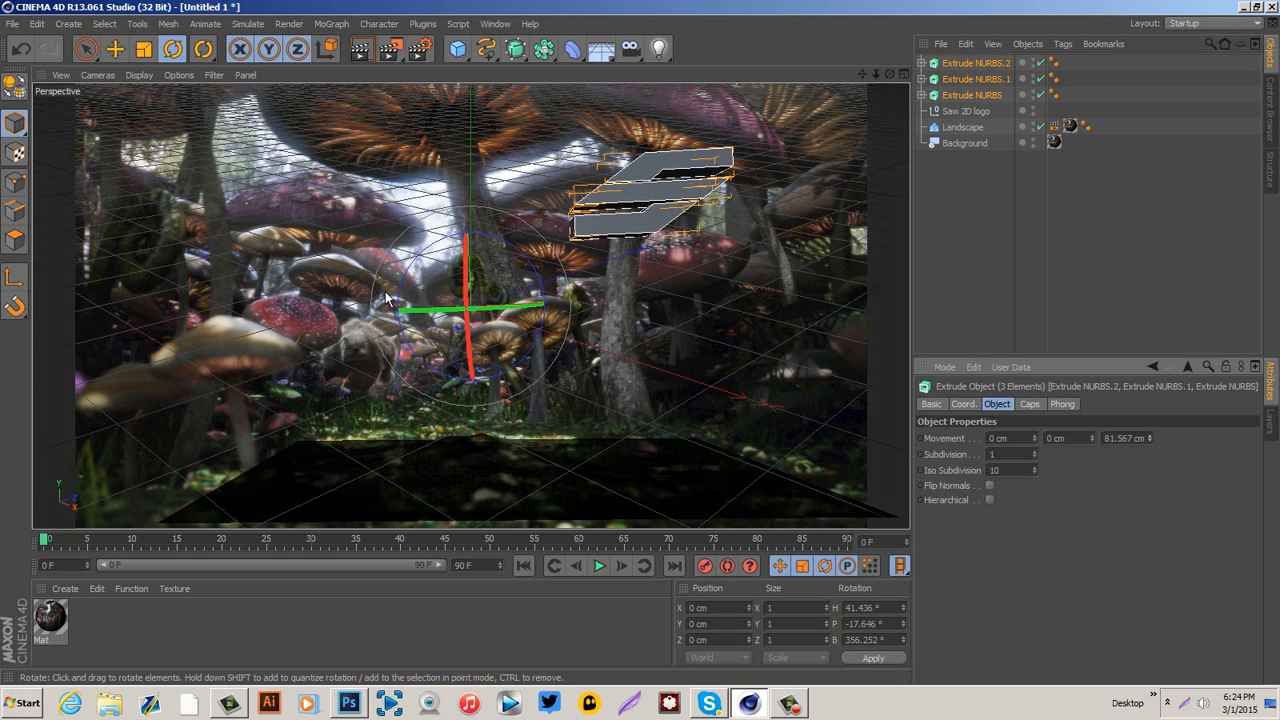
Move the logo extrusions down to the landscape, at about X -45, Y -240, Z -165 cm.
{"action": "key", "text": "e"}
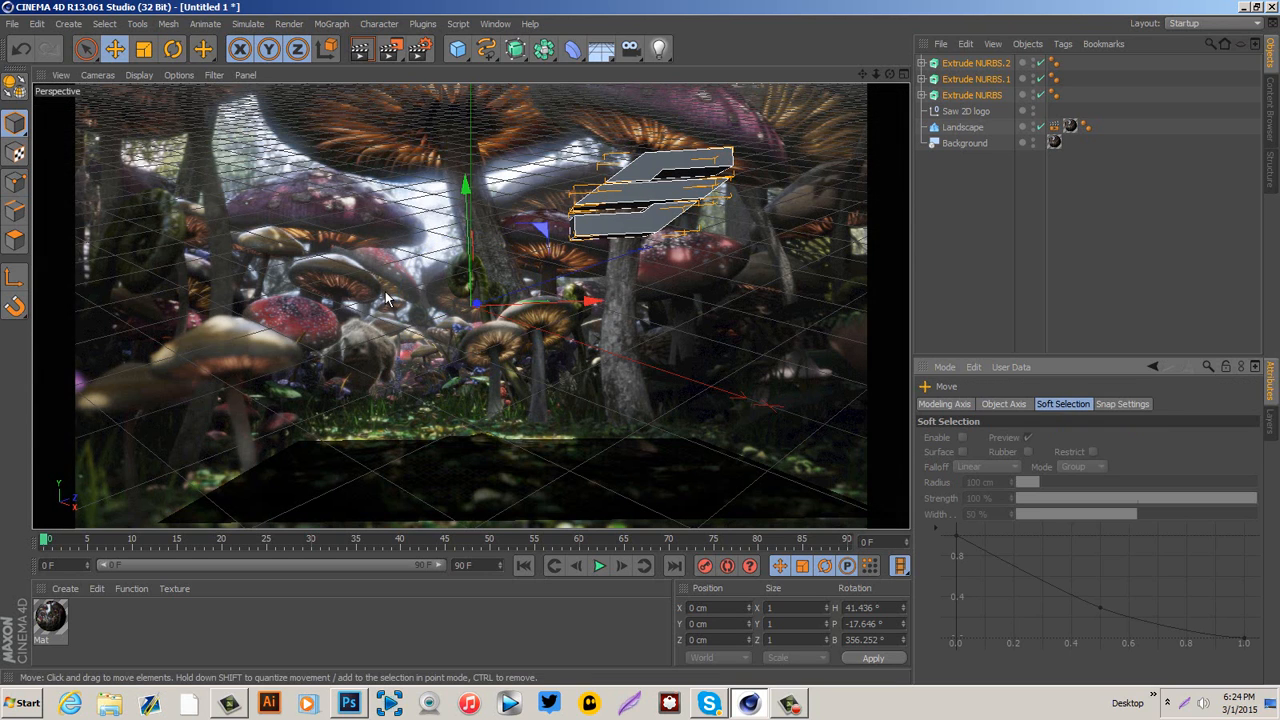
{"action": "left_click_drag", "start_coordinate": [387, 297], "coordinate": [380, 344]}
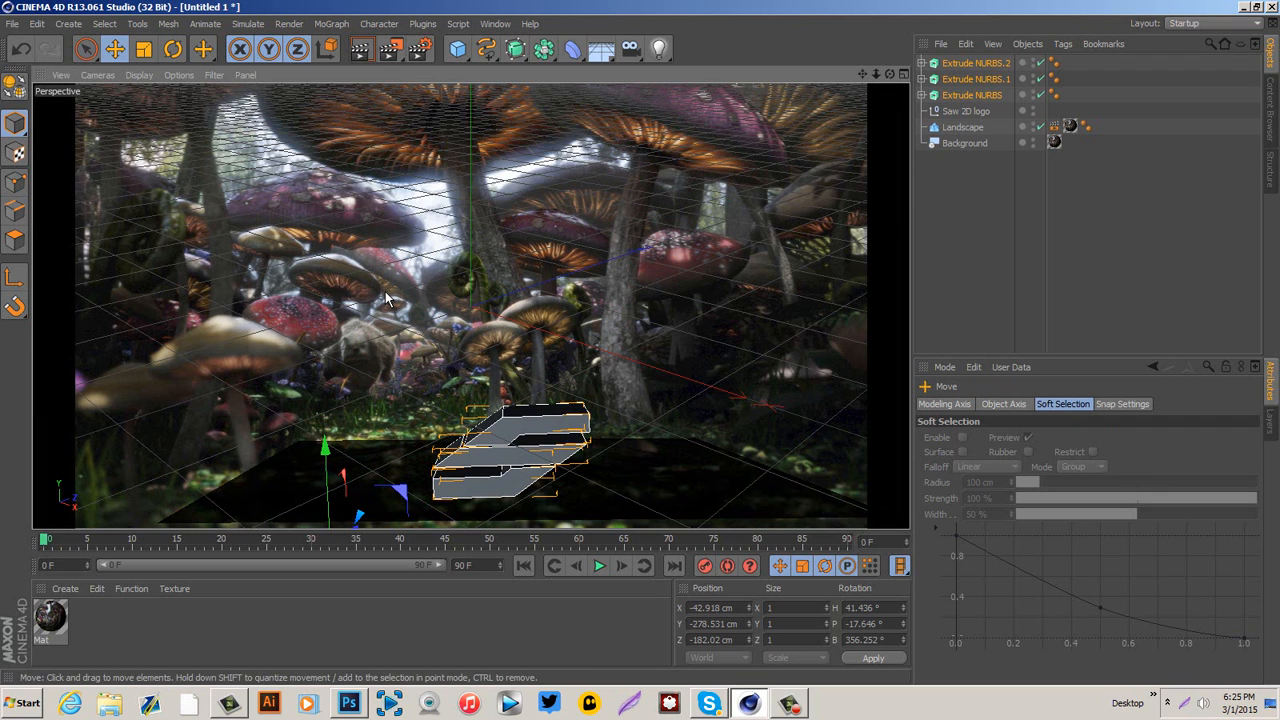
{"action": "left_click_drag", "start_coordinate": [326, 450], "coordinate": [334, 418]}
Scale the logo extrusions up and tilt them to a pitch of about -22°.
{"action": "key", "text": "t"}
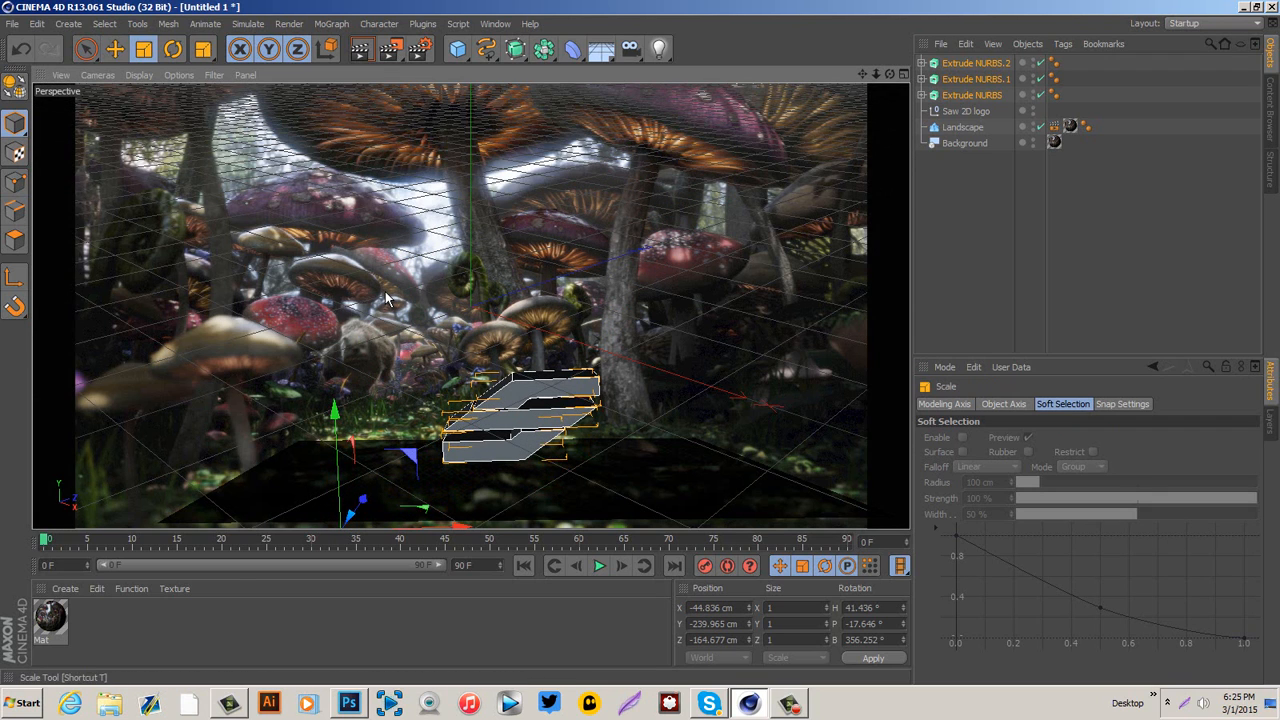
{"action": "left_click_drag", "start_coordinate": [387, 297], "coordinate": [388, 297]}
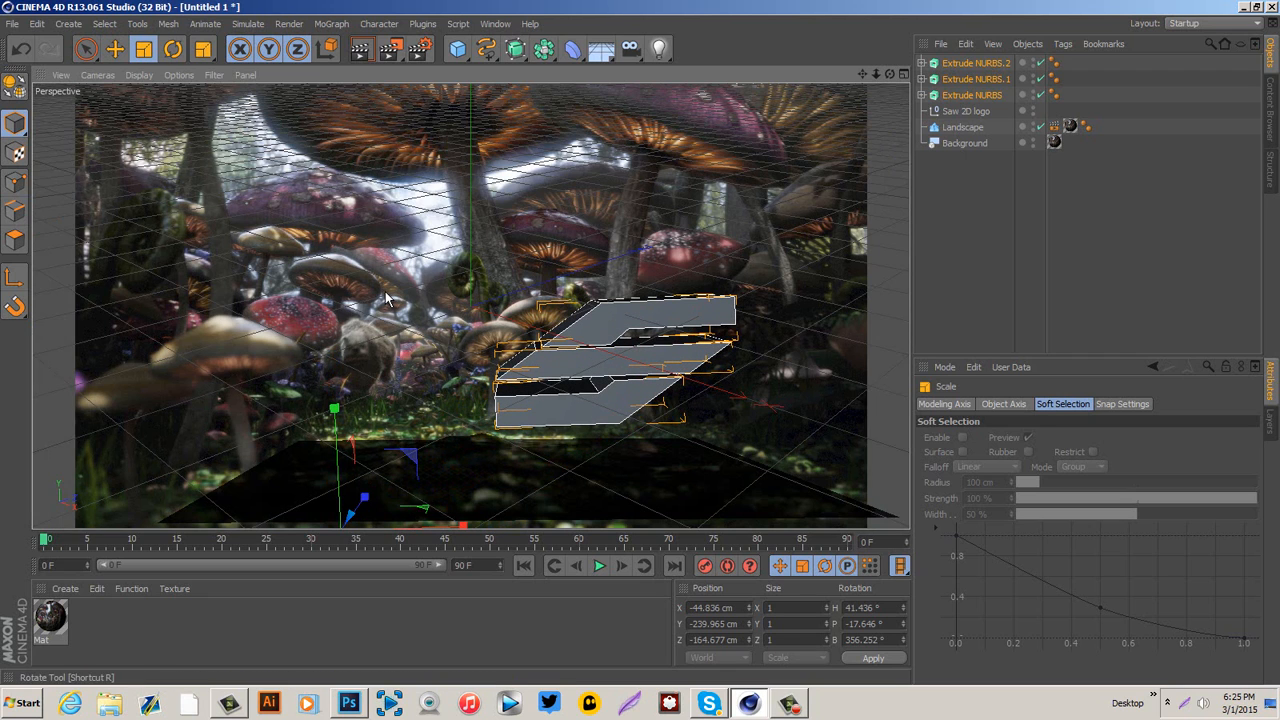
{"action": "key", "text": "r"}
{"action": "left_click_drag", "start_coordinate": [387, 297], "coordinate": [388, 297]}
Lower the enlarged logo onto the landscape at about X -105, Y -399, Z -84 cm and check its placement in all four views.
{"action": "key", "text": "e"}
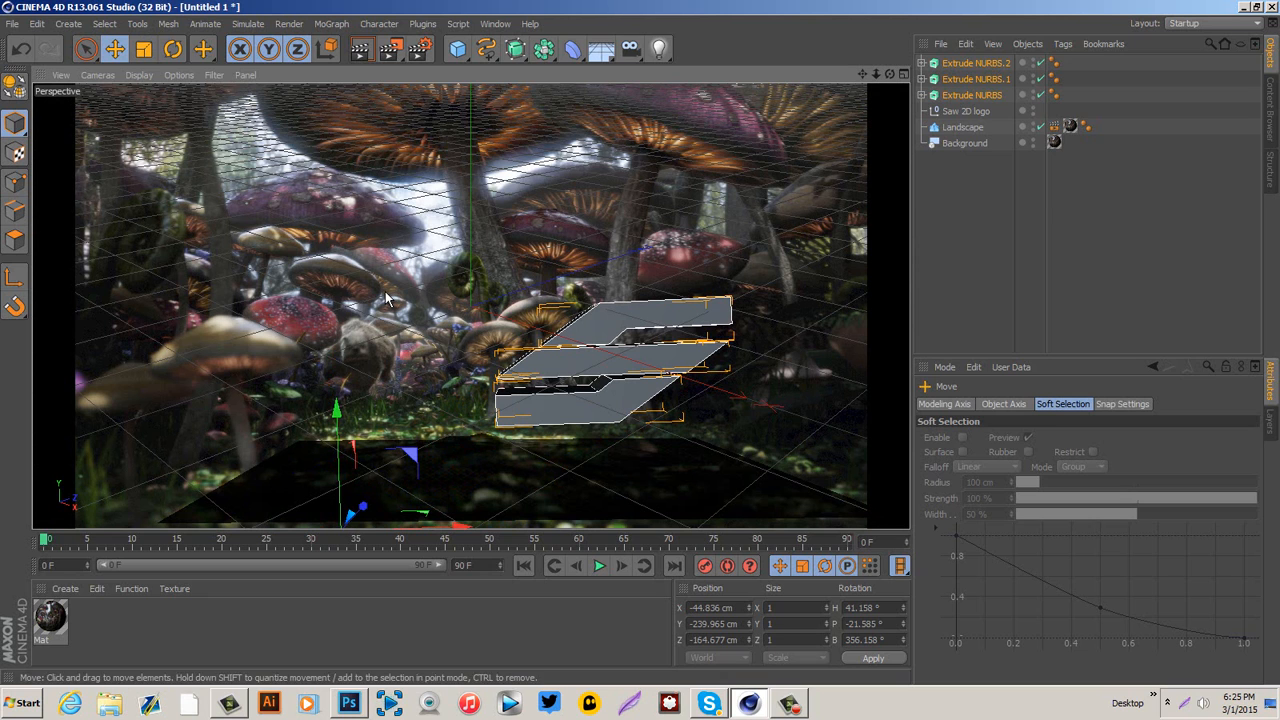
{"action": "left_click_drag", "start_coordinate": [388, 297], "coordinate": [388, 297]}
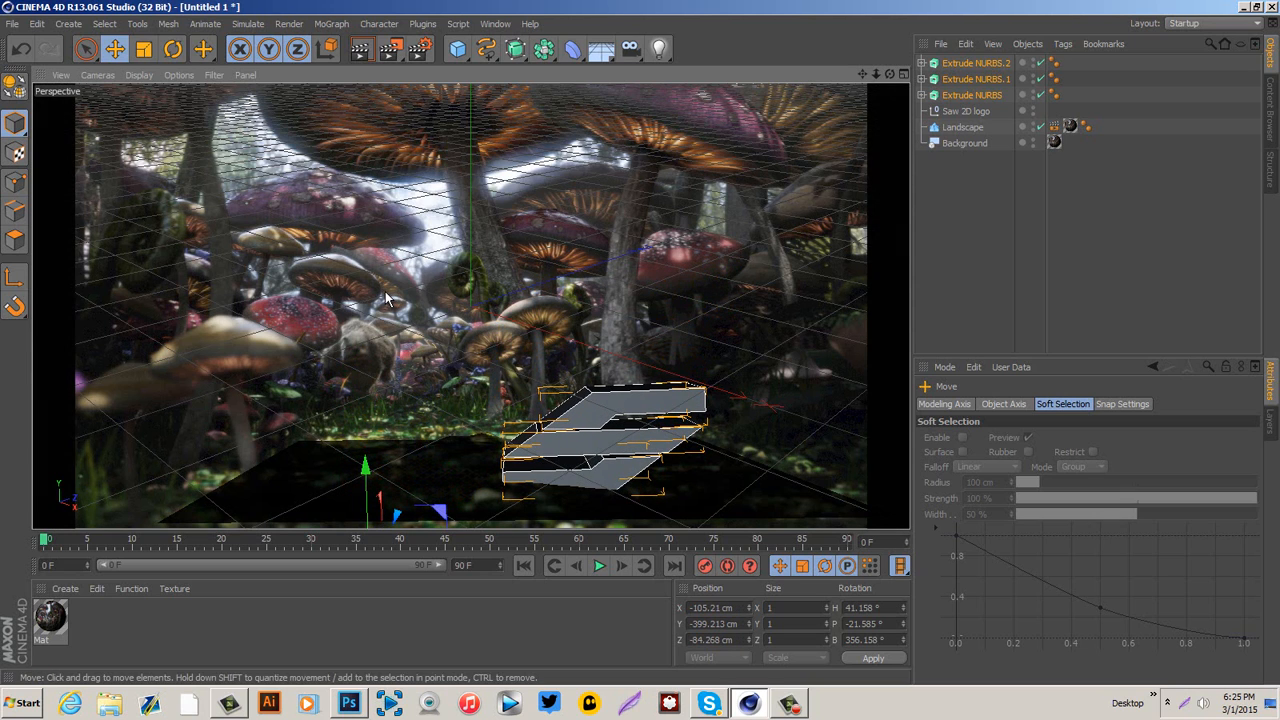
{"action": "left_click_drag", "start_coordinate": [862, 74], "coordinate": [866, 74]}
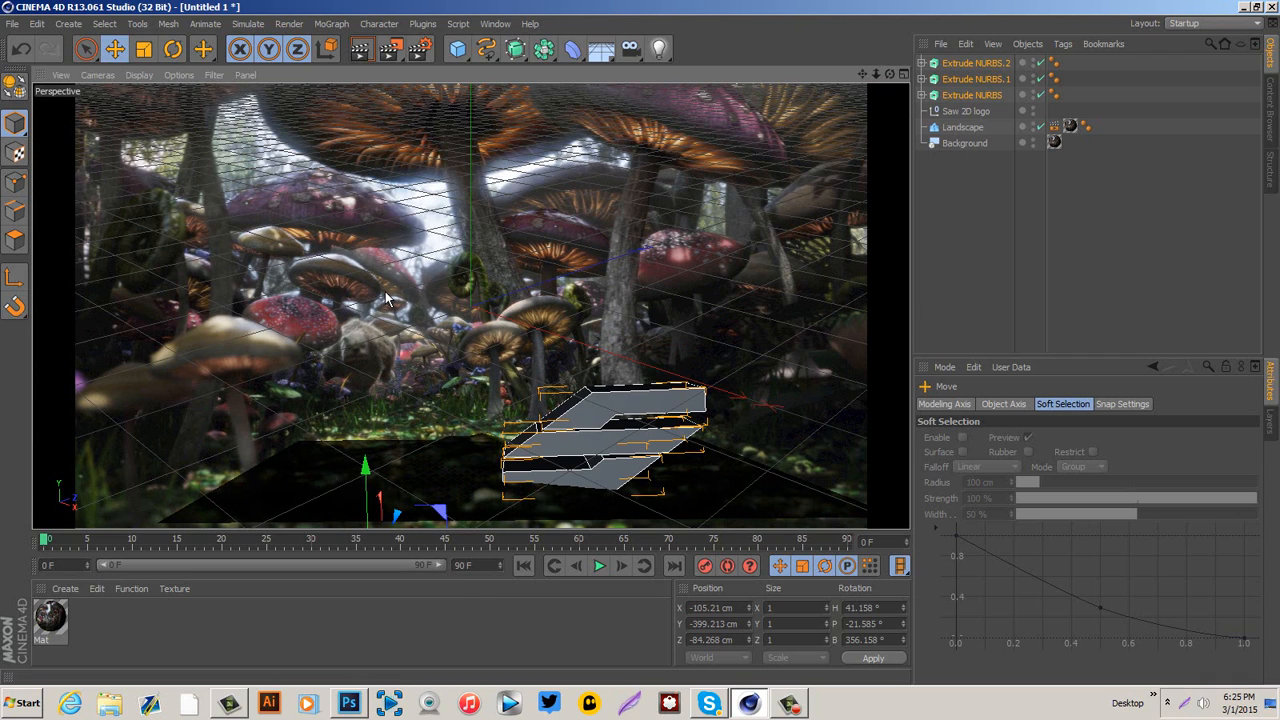
{"action": "middle_click", "coordinate": [385, 297]}
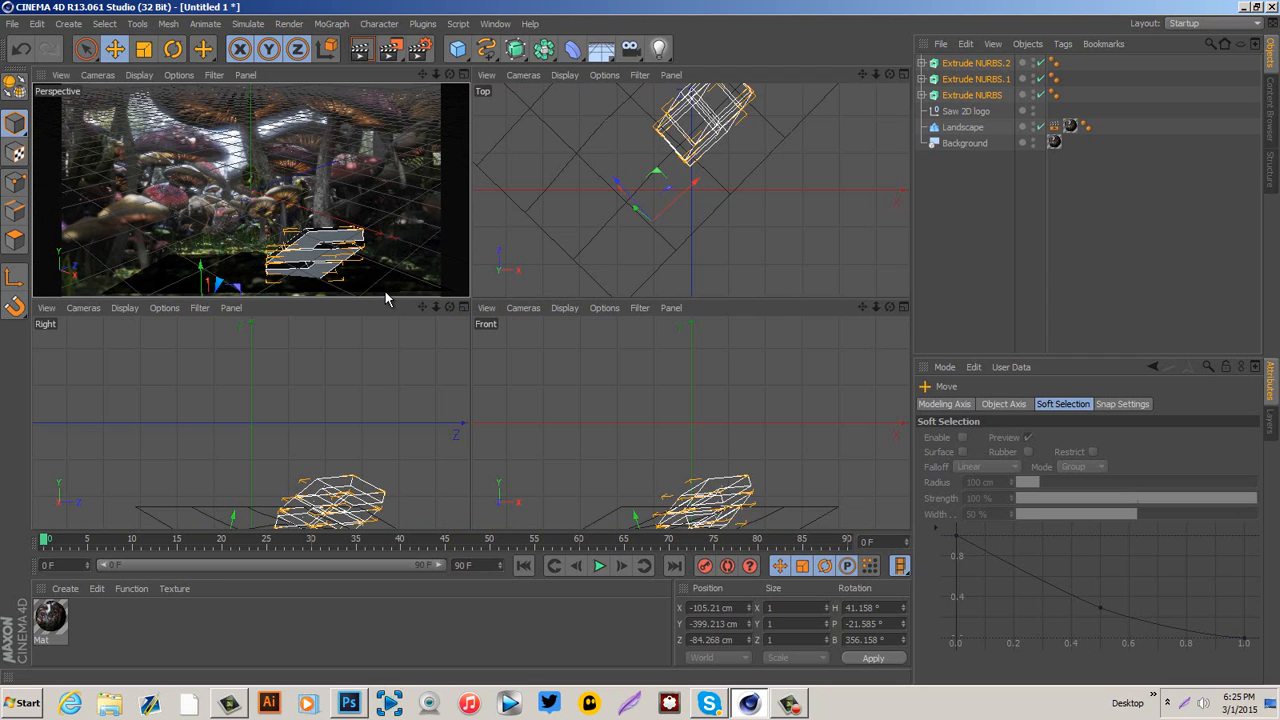
{"action": "middle_click", "coordinate": [385, 291]}
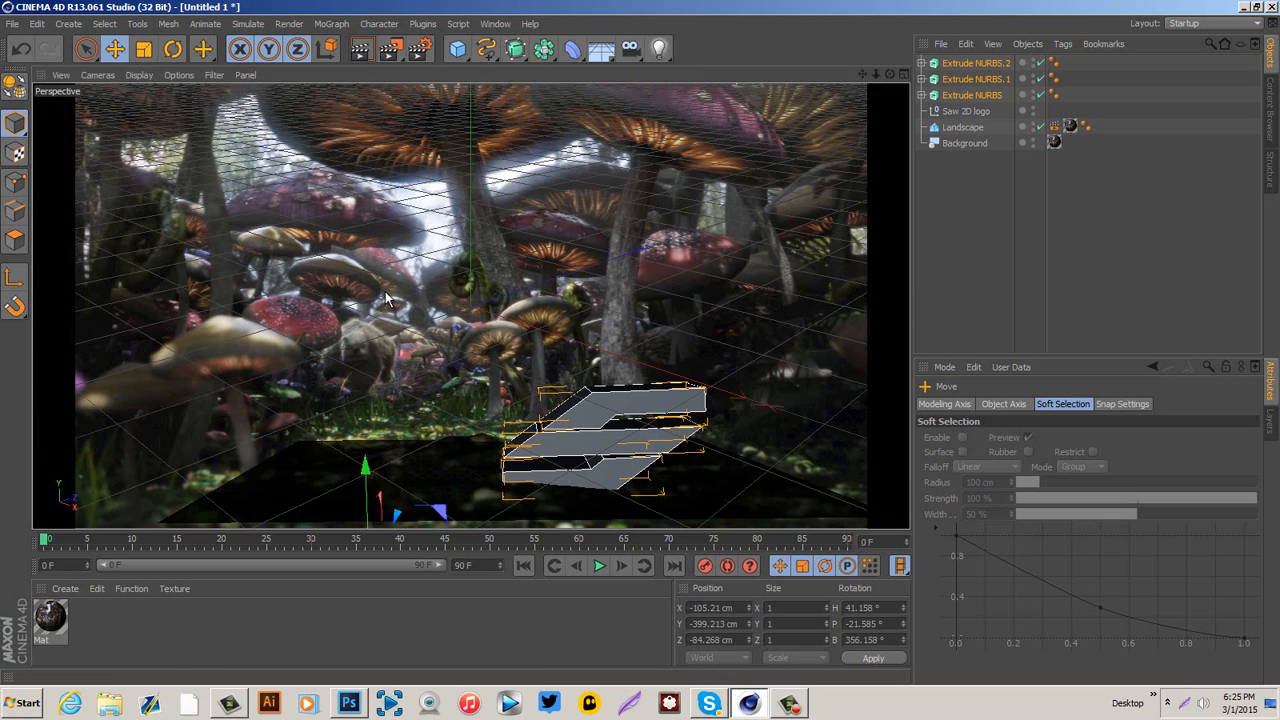
Tilt the logo to a pitch of about -26° and move it to about X -215, Y -394, Z -163 cm.
{"action": "key", "text": "r"}
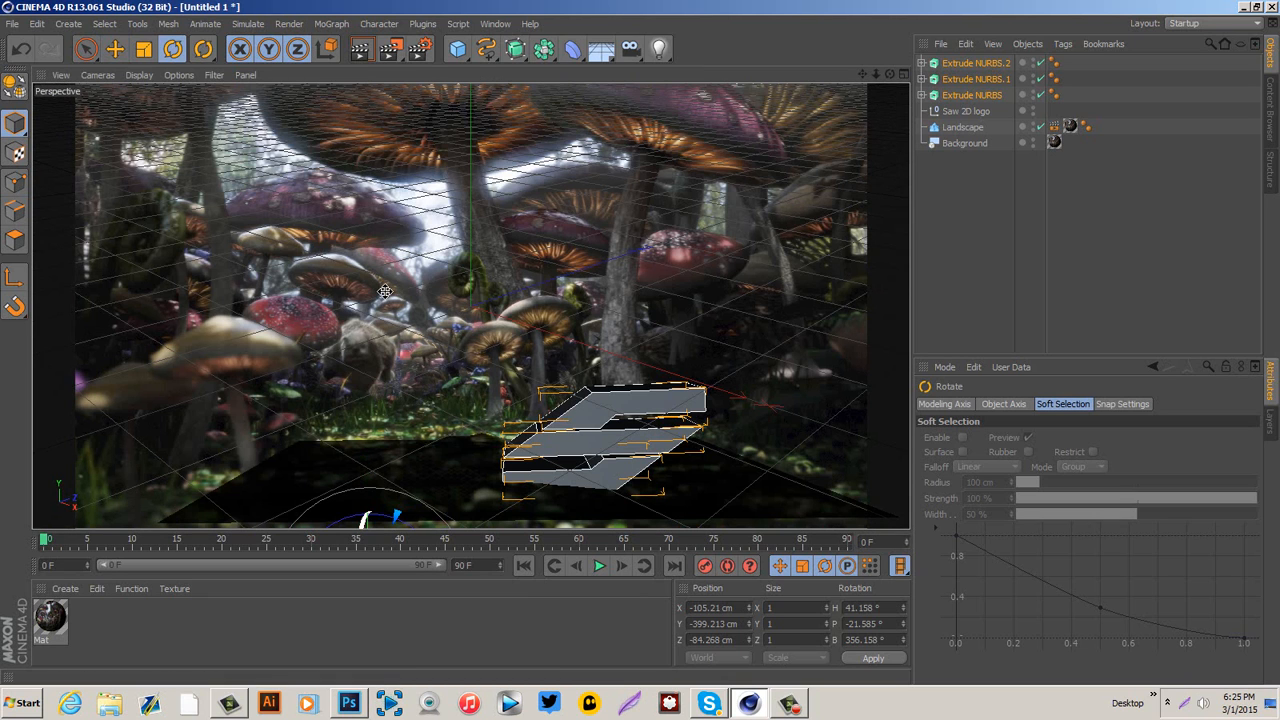
{"action": "left_click_drag", "start_coordinate": [385, 291], "coordinate": [388, 298]}
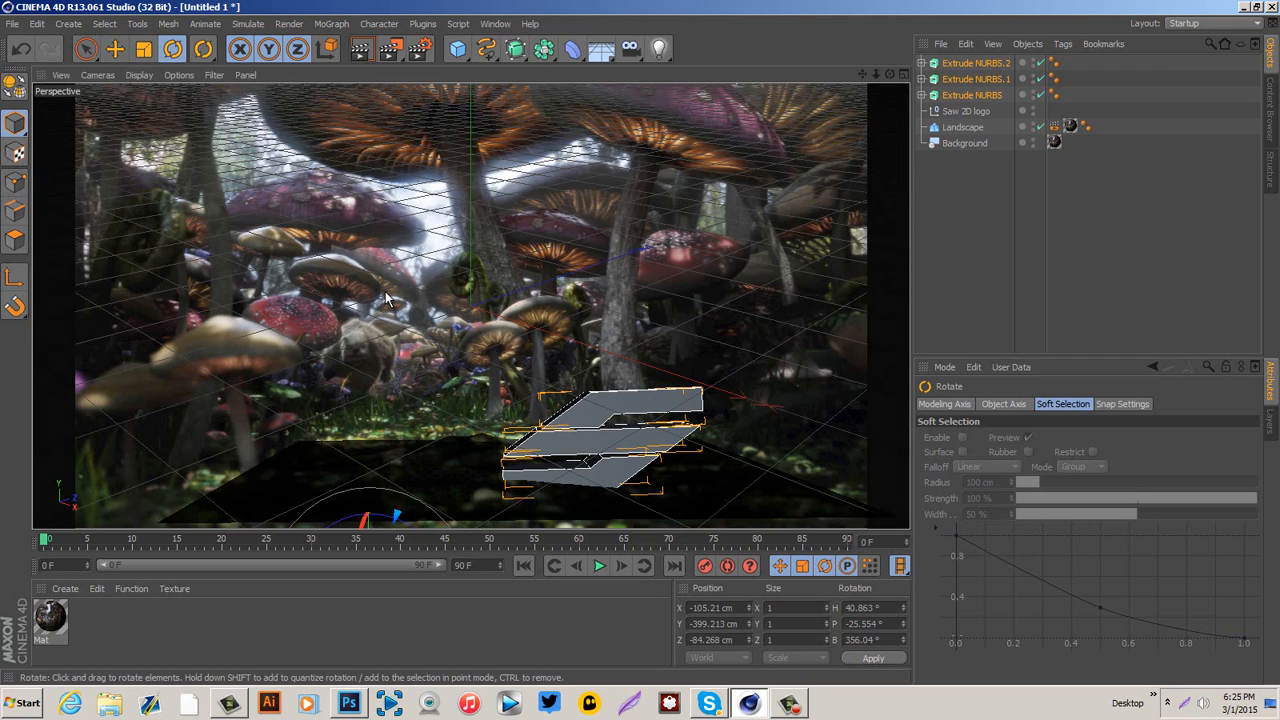
{"action": "key", "text": "e"}
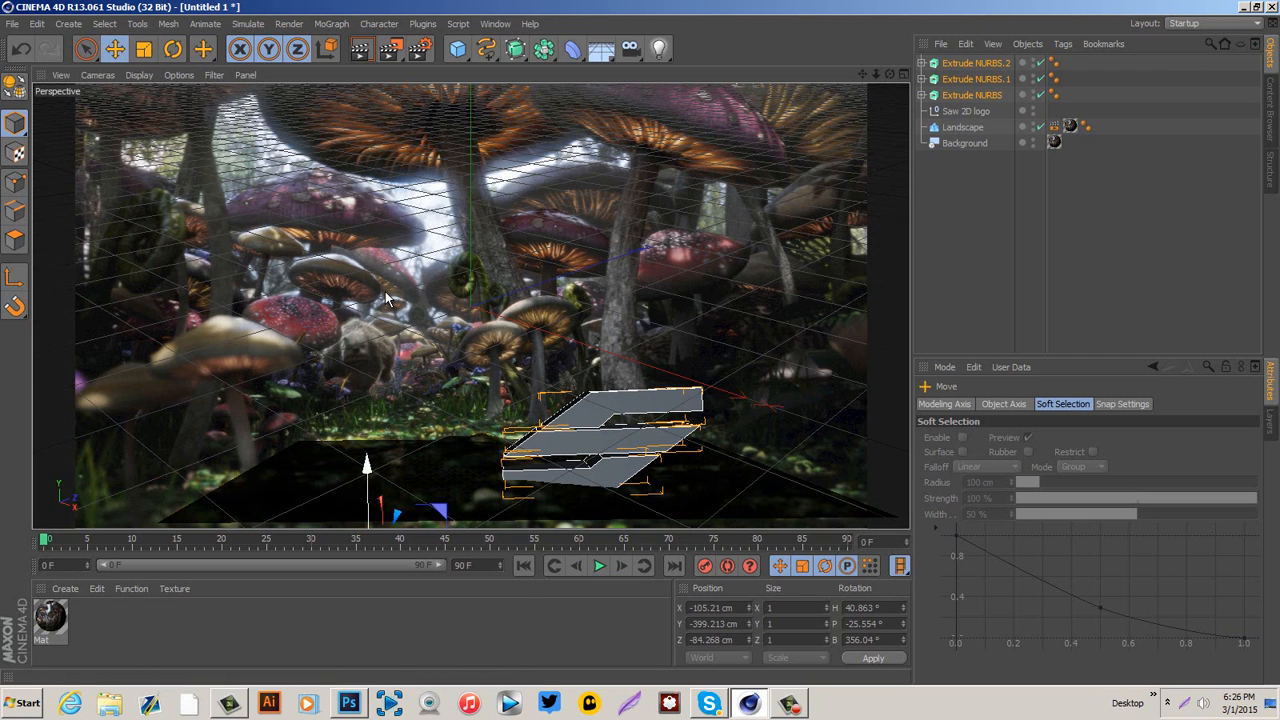
{"action": "left_click_drag", "start_coordinate": [388, 298], "coordinate": [388, 298]}
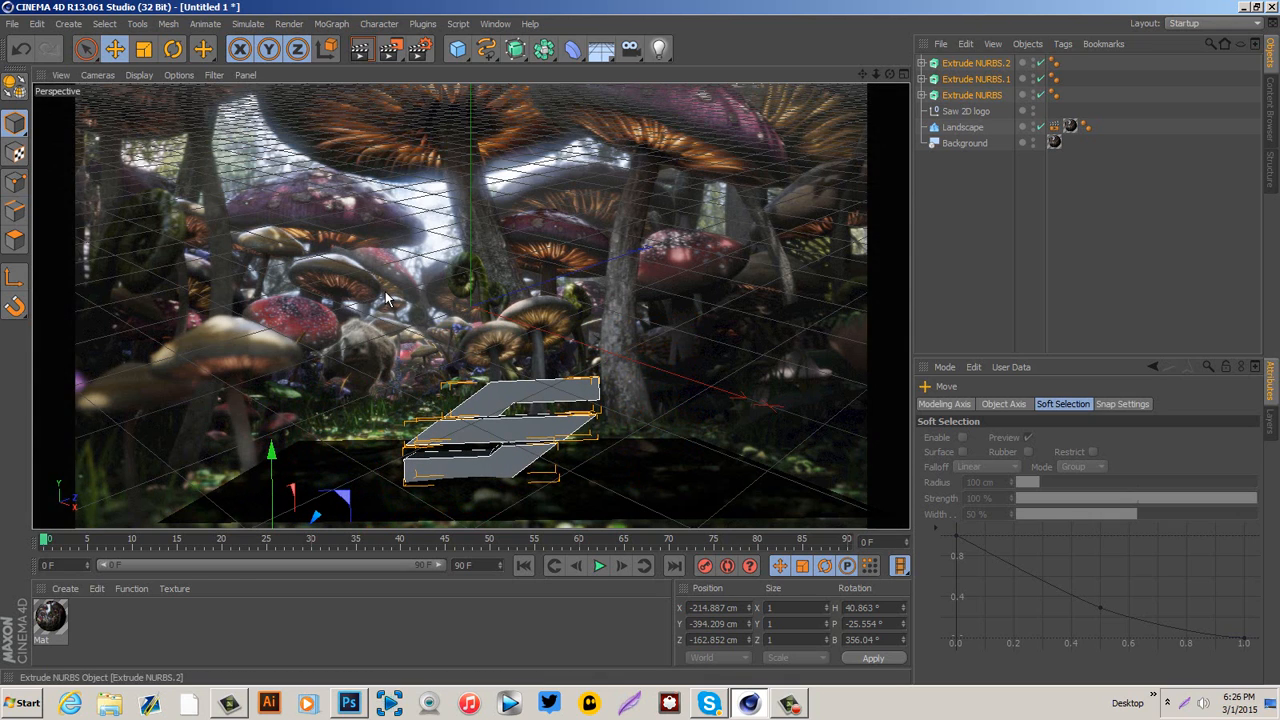
Reposition the logo on the landscape using the Top and Front views, to about X -298, Y -409, Z -243 cm.
{"action": "middle_click", "coordinate": [386, 296]}
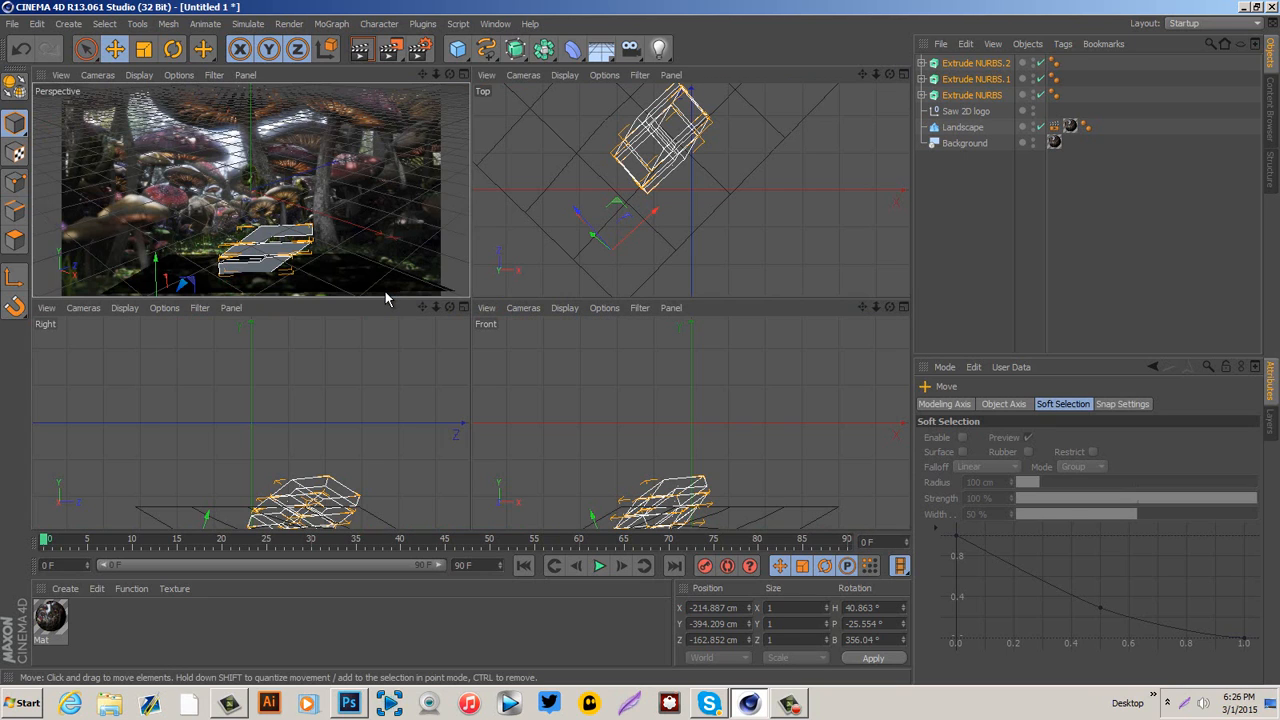
{"action": "left_click", "coordinate": [890, 74]}
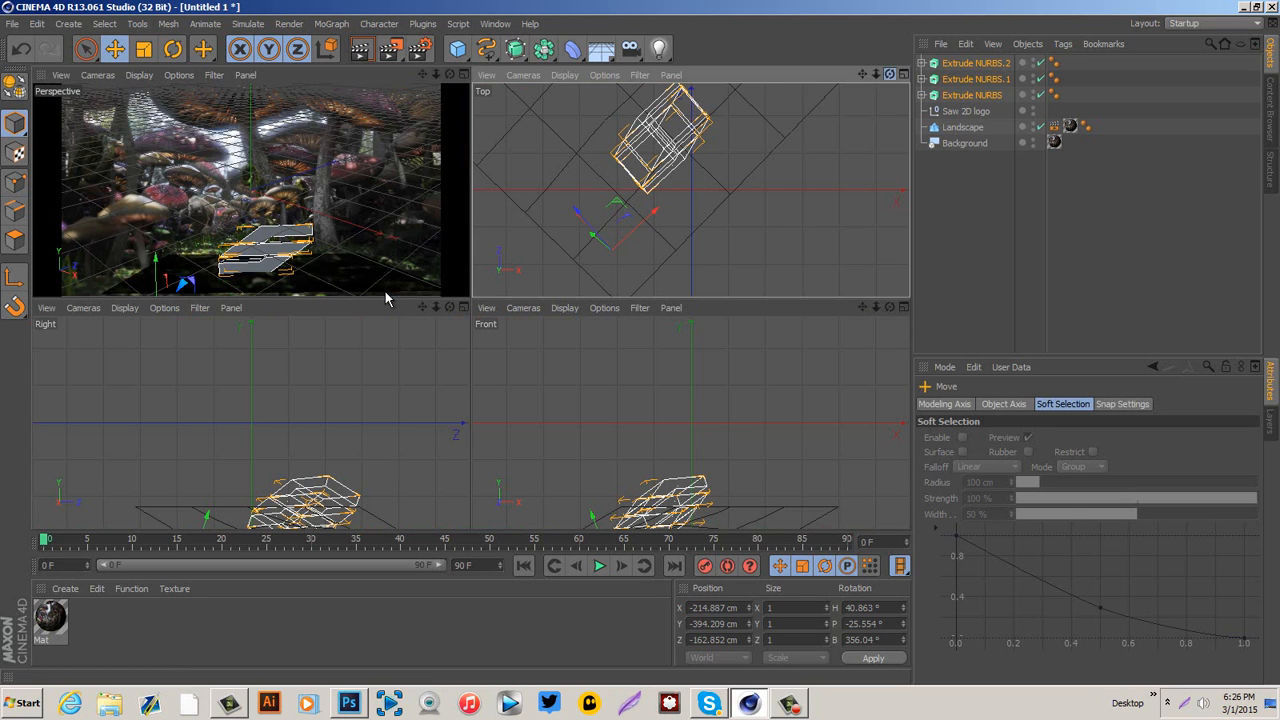
{"action": "left_click_drag", "start_coordinate": [862, 74], "coordinate": [868, 106]}
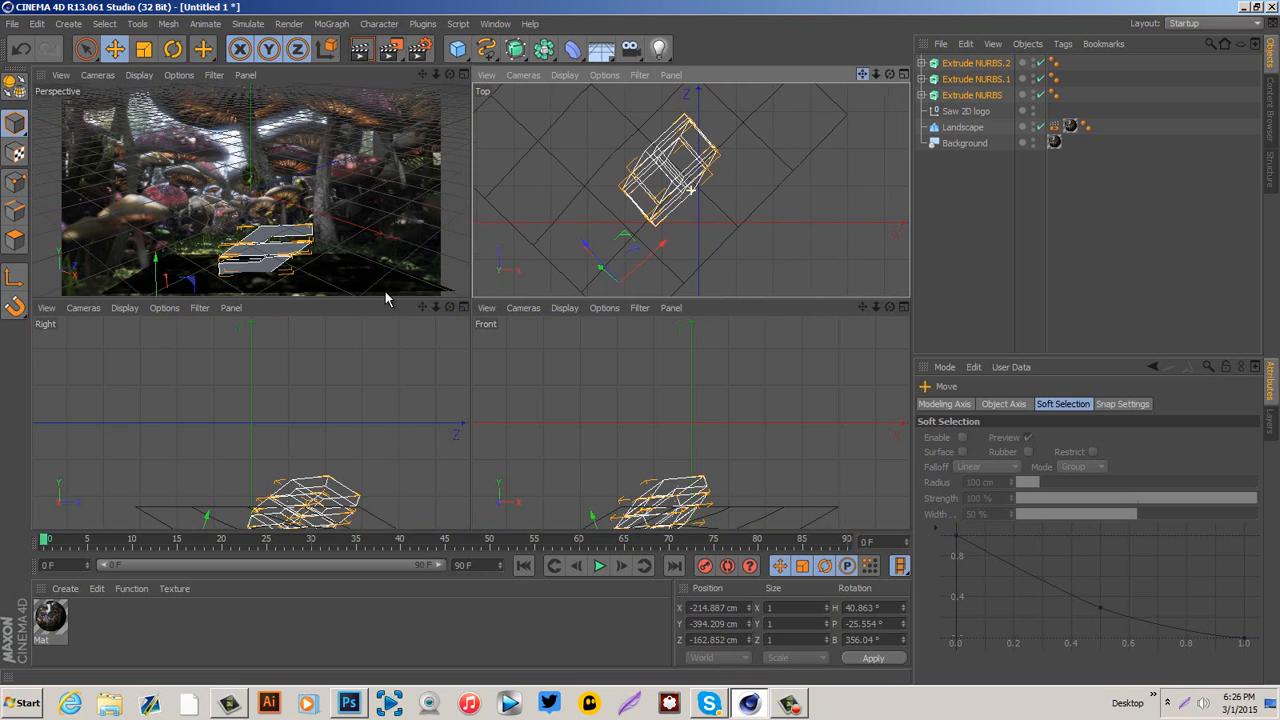
{"action": "left_click_drag", "start_coordinate": [658, 245], "coordinate": [625, 277]}
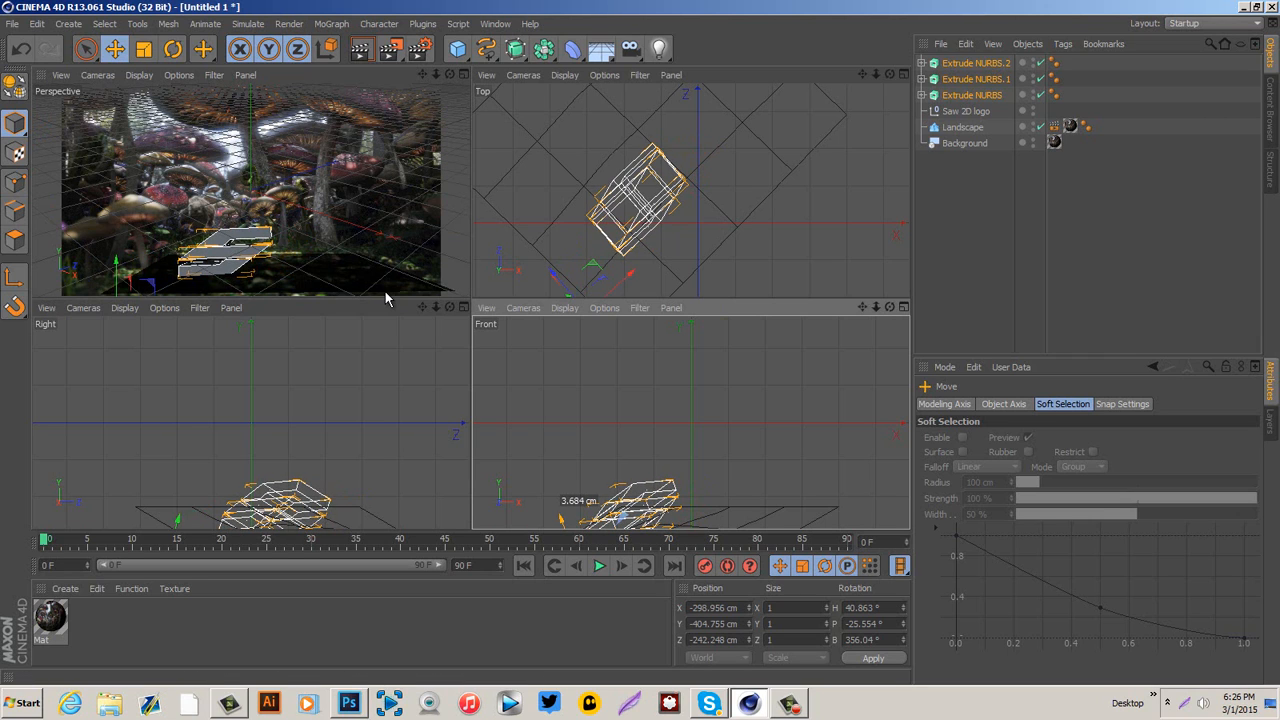
{"action": "left_click_drag", "start_coordinate": [559, 518], "coordinate": [562, 521]}
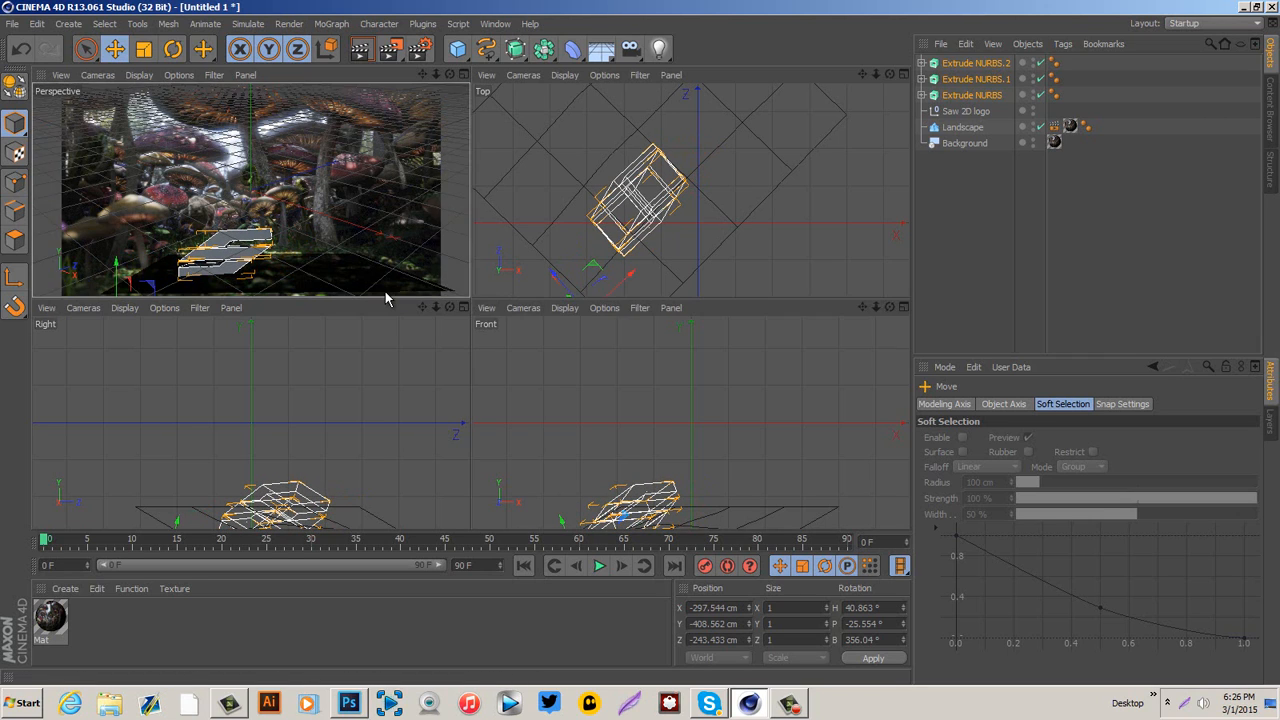
{"action": "middle_click", "coordinate": [385, 291]}
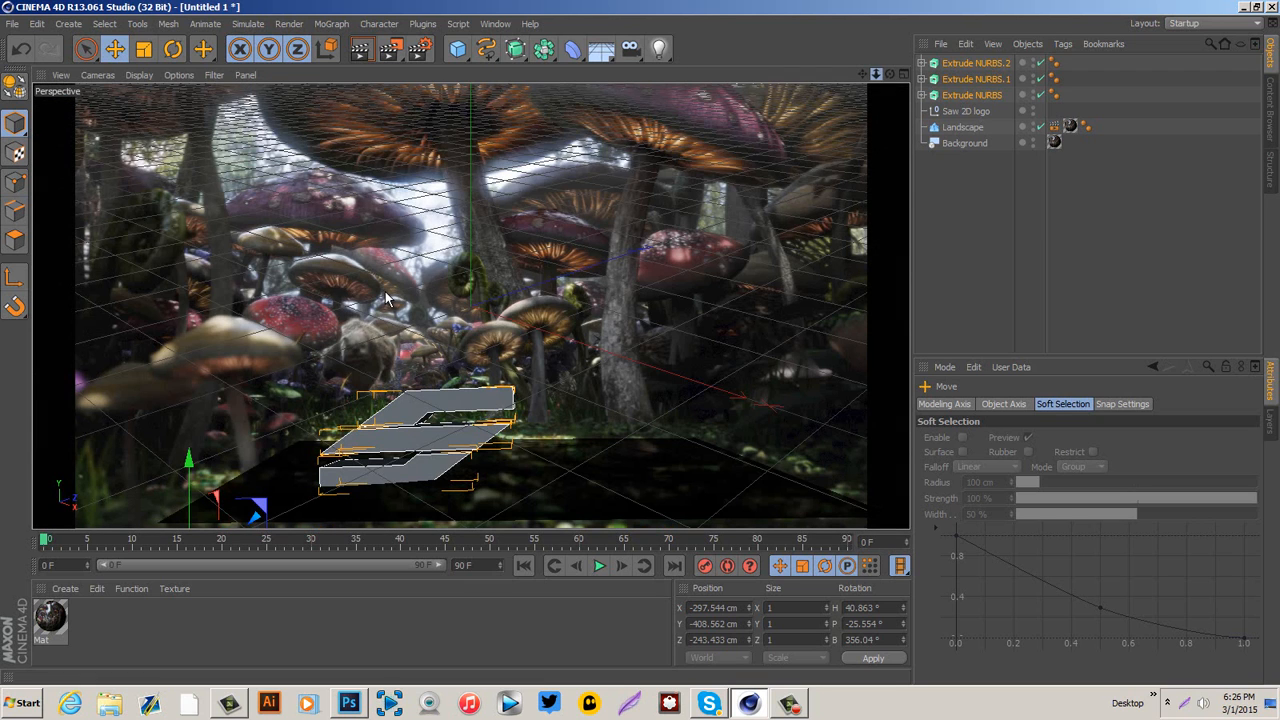
{"action": "scroll", "coordinate": [385, 297], "scroll_direction": "down", "scroll_amount": 2}
{"action": "scroll", "coordinate": [385, 297], "scroll_direction": "down", "scroll_amount": 1}
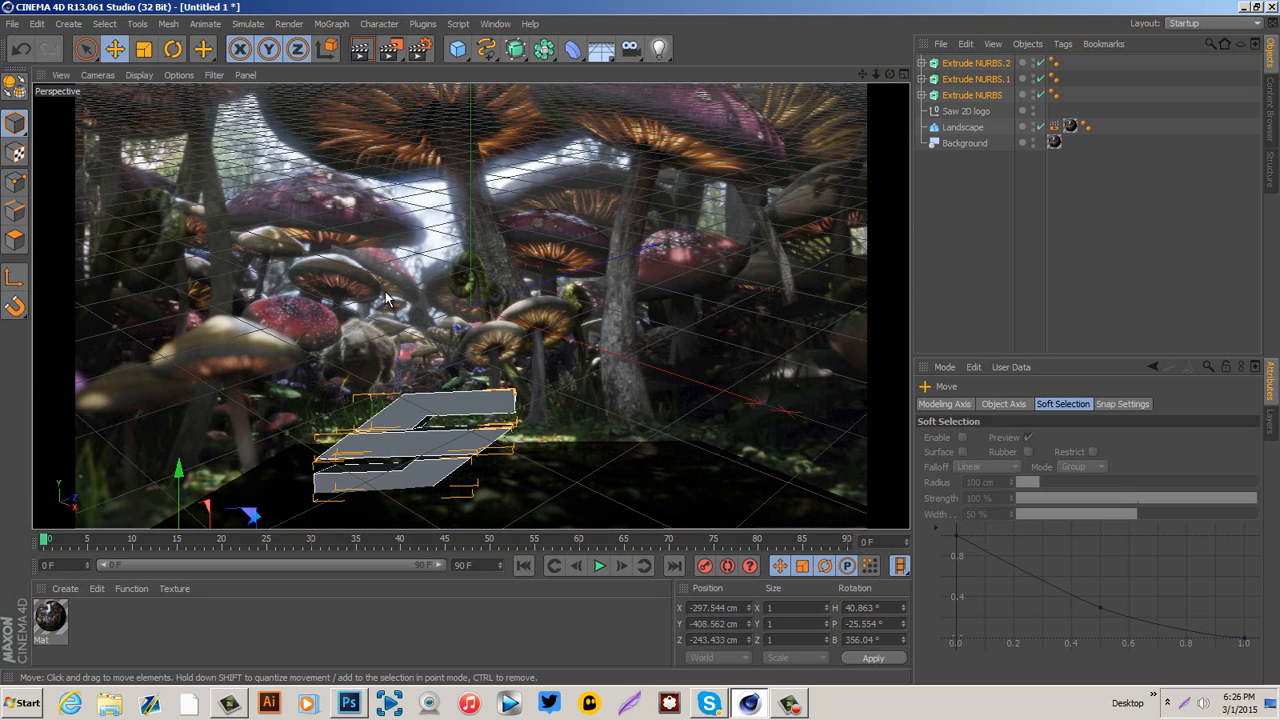
Add a MoText object to the scene and set its text to KOAH.
{"action": "left_click", "coordinate": [332, 24]}
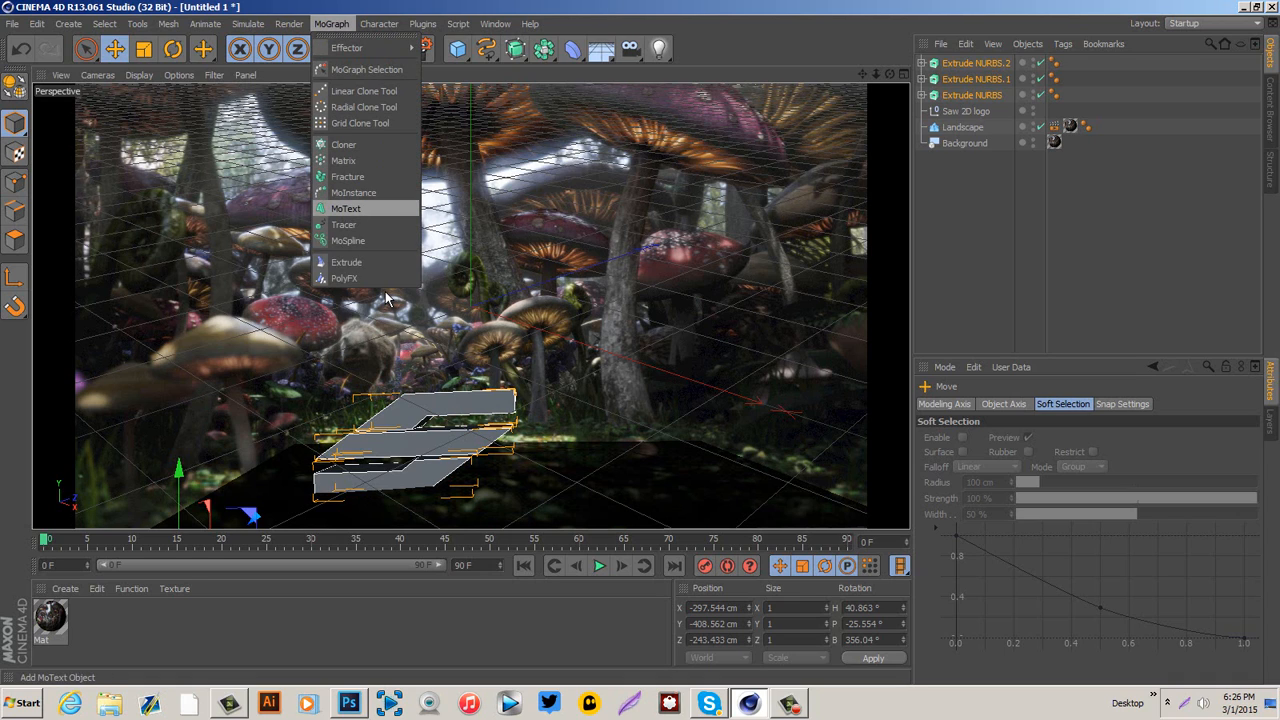
{"action": "key", "text": "Return"}
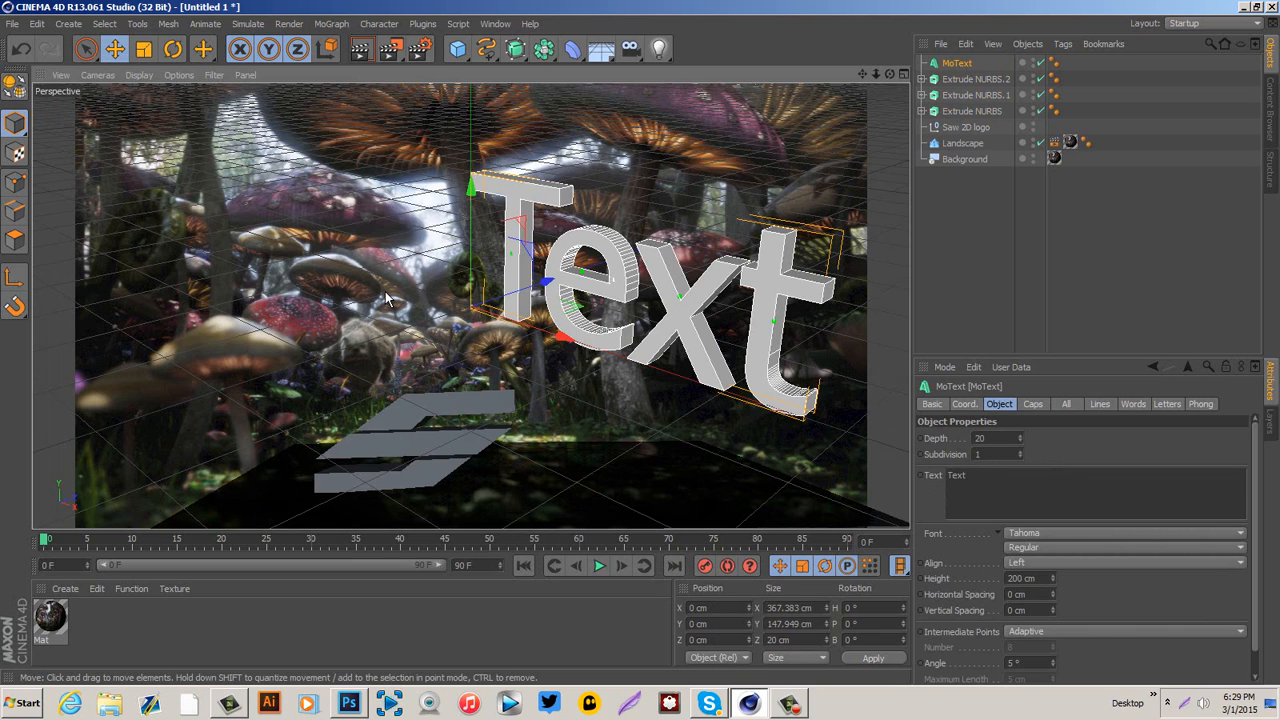
{"action": "double_click", "coordinate": [956, 475]}
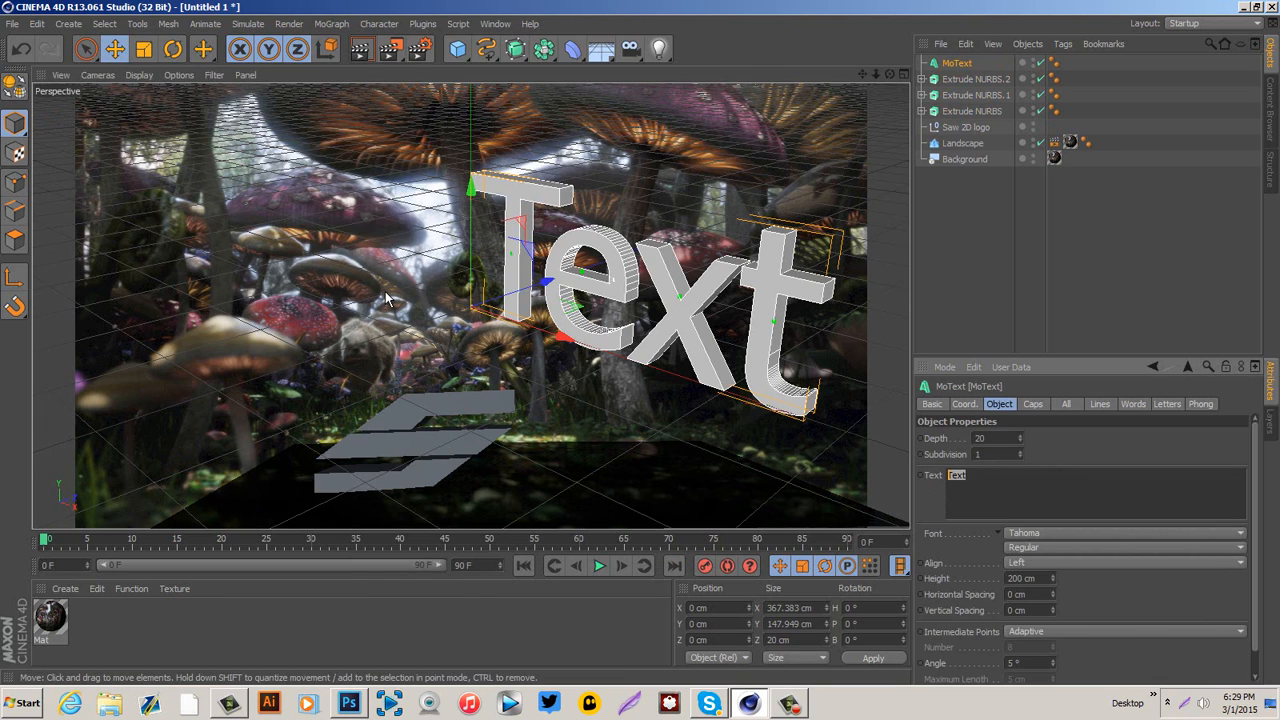
{"action": "type", "text": "KOAH"}
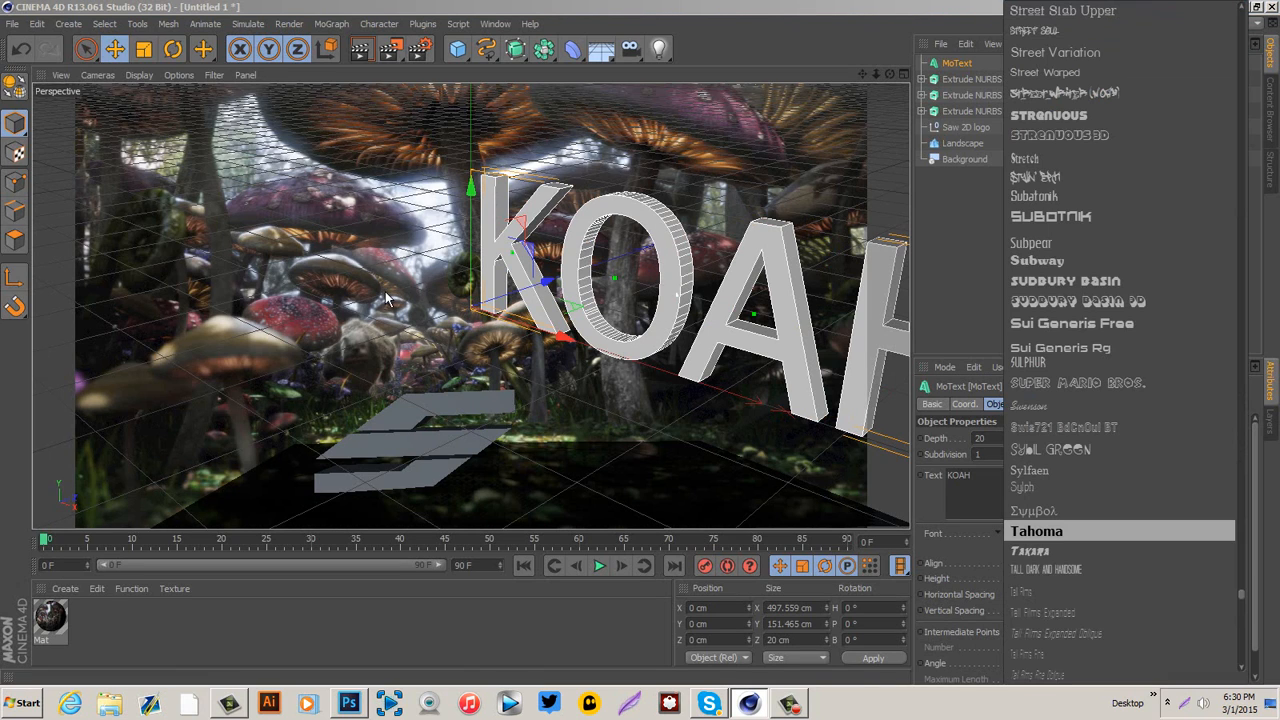
Try the Takara and TYPOGRAPH PRO fonts on the KOAH text.
{"action": "key", "text": "Down"}
{"action": "key", "text": "Return"}
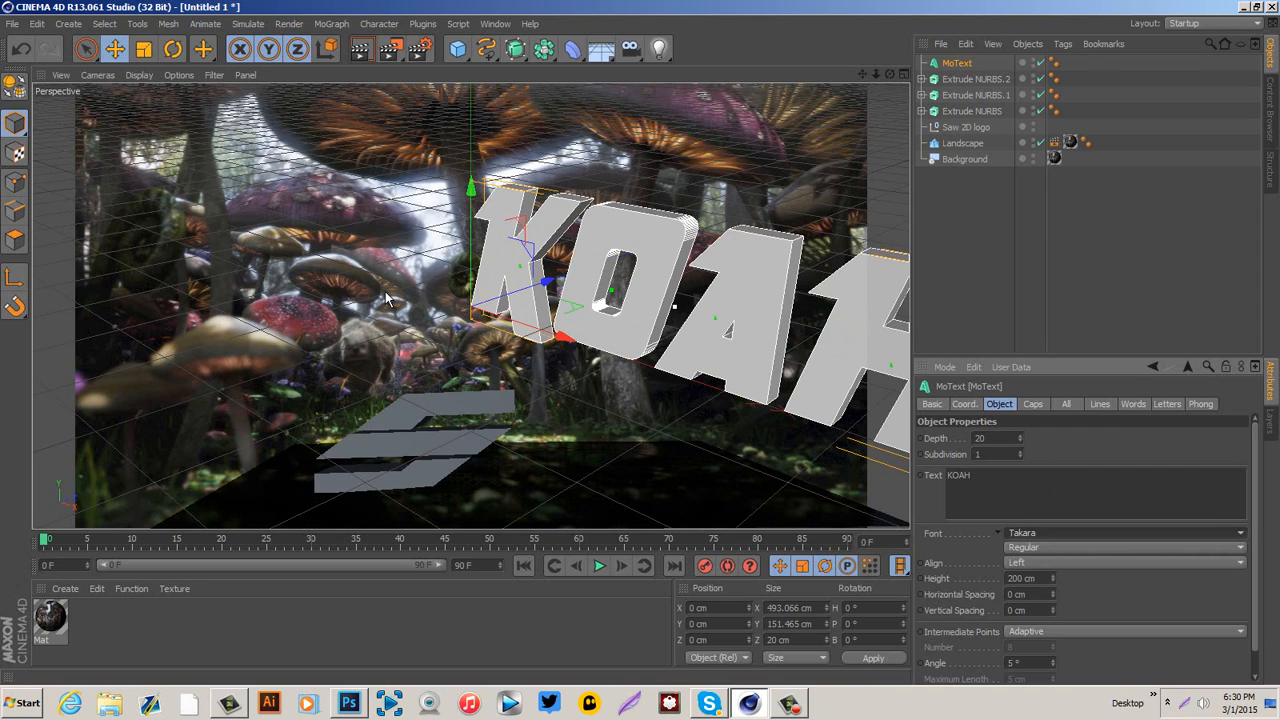
{"action": "key", "text": "Return"}
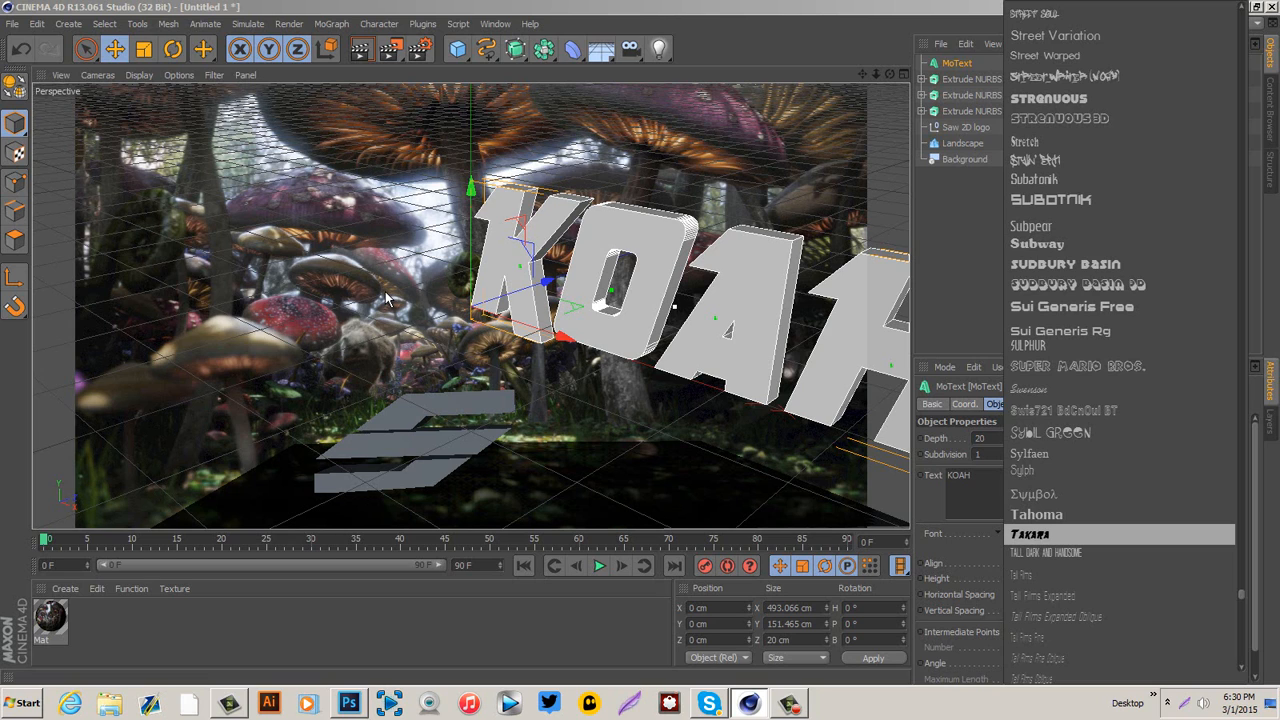
{"action": "key", "text": "Down"}
{"action": "key", "text": "Down"}
{"action": "key", "text": "Down"}
{"action": "key", "text": "Down"}
{"action": "key", "text": "Down"}
{"action": "key", "text": "Down"}
{"action": "key", "text": "Down"}
{"action": "key", "text": "Down"}
{"action": "key", "text": "Down"}
{"action": "key", "text": "Down"}
{"action": "key", "text": "Down"}
{"action": "key", "text": "Down"}
{"action": "key", "text": "Down"}
{"action": "key", "text": "Down"}
{"action": "key", "text": "Down"}
{"action": "key", "text": "Down"}
{"action": "key", "text": "Down"}
{"action": "key", "text": "Down"}
{"action": "key", "text": "Down"}
{"action": "key", "text": "Down"}
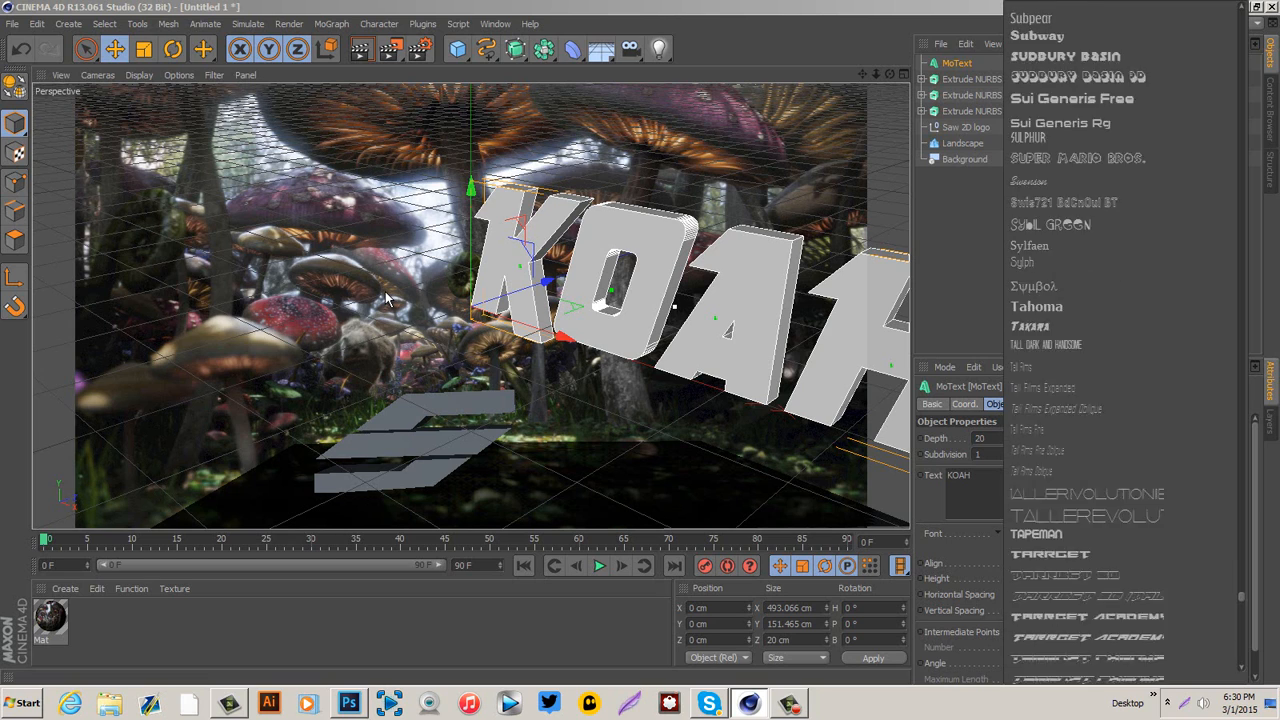
{"action": "key", "text": "Down"}
{"action": "key", "text": "Down"}
{"action": "key", "text": "Down"}
{"action": "key", "text": "Down"}
{"action": "key", "text": "Down"}
{"action": "key", "text": "Down"}
{"action": "key", "text": "Down"}
{"action": "key", "text": "Down"}
{"action": "key", "text": "Down"}
{"action": "key", "text": "Down"}
{"action": "key", "text": "Down"}
{"action": "key", "text": "Down"}
{"action": "key", "text": "Down"}
{"action": "key", "text": "Down"}
{"action": "key", "text": "Down"}
{"action": "key", "text": "Down"}
{"action": "key", "text": "Down"}
{"action": "key", "text": "Down"}
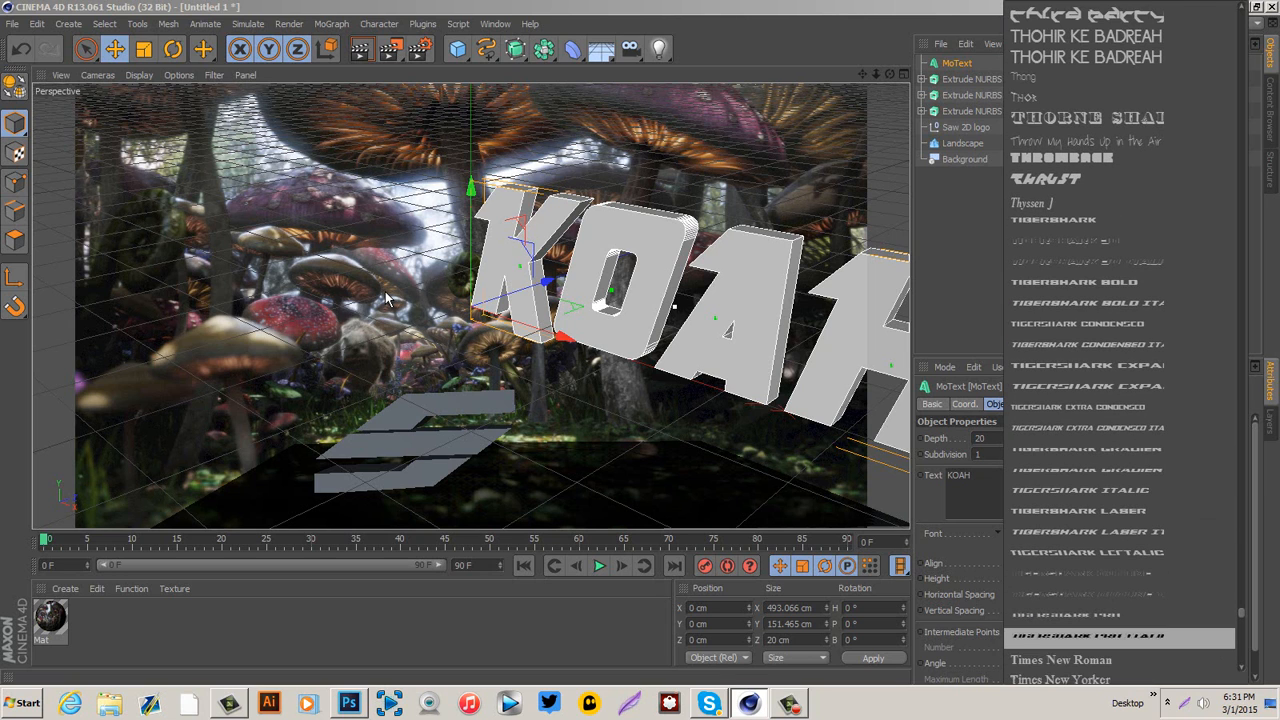
{"action": "key", "text": "Down"}
{"action": "key", "text": "Down"}
{"action": "key", "text": "Down"}
{"action": "key", "text": "Down"}
{"action": "key", "text": "Down"}
{"action": "key", "text": "Down"}
{"action": "key", "text": "Down"}
{"action": "key", "text": "Down"}
{"action": "key", "text": "Down"}
{"action": "key", "text": "Down"}
{"action": "key", "text": "Down"}
{"action": "key", "text": "Down"}
{"action": "key", "text": "Down"}
{"action": "key", "text": "Down"}
{"action": "key", "text": "Down"}
{"action": "key", "text": "Down"}
{"action": "key", "text": "Down"}
{"action": "key", "text": "Down"}
{"action": "key", "text": "Down"}
{"action": "key", "text": "Down"}
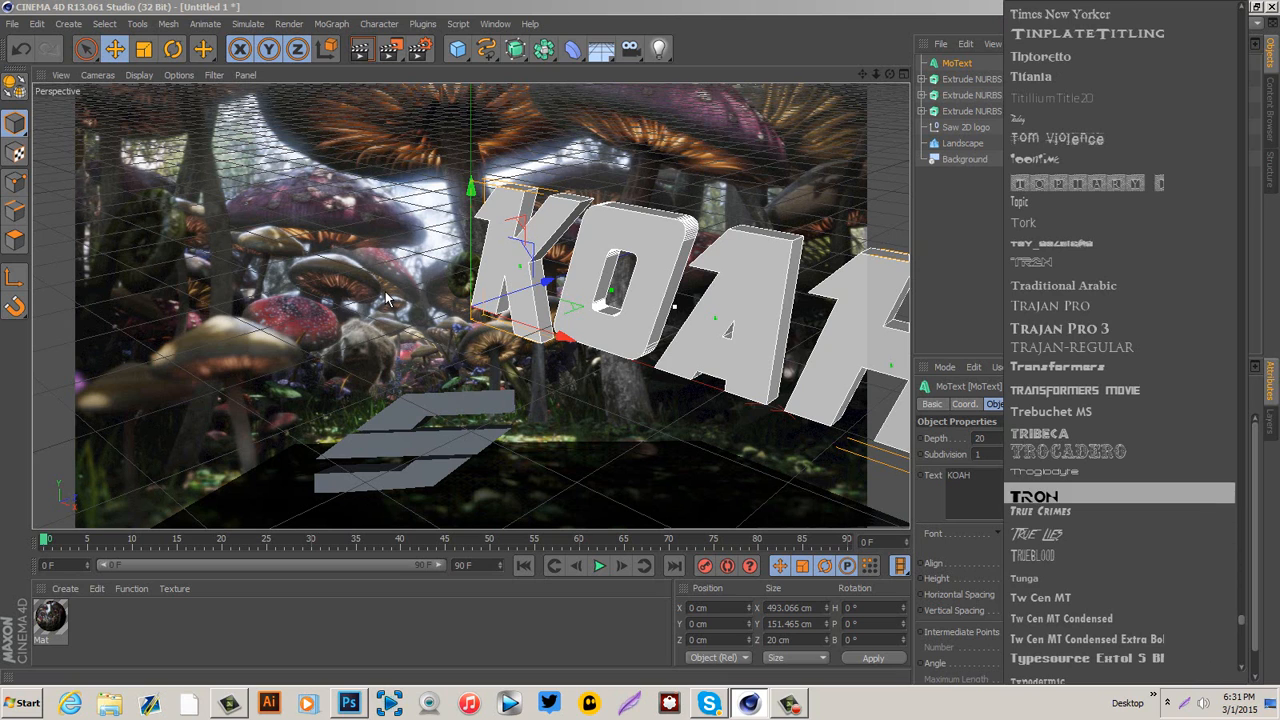
{"action": "key", "text": "Down"}
{"action": "key", "text": "Down"}
{"action": "key", "text": "Down"}
{"action": "key", "text": "Down"}
{"action": "key", "text": "Down"}
{"action": "key", "text": "Down"}
{"action": "key", "text": "Down"}
{"action": "key", "text": "Down"}
{"action": "key", "text": "Down"}
{"action": "key", "text": "Down"}
{"action": "key", "text": "Down"}
{"action": "key", "text": "Down"}
{"action": "key", "text": "Down"}
{"action": "key", "text": "Down"}
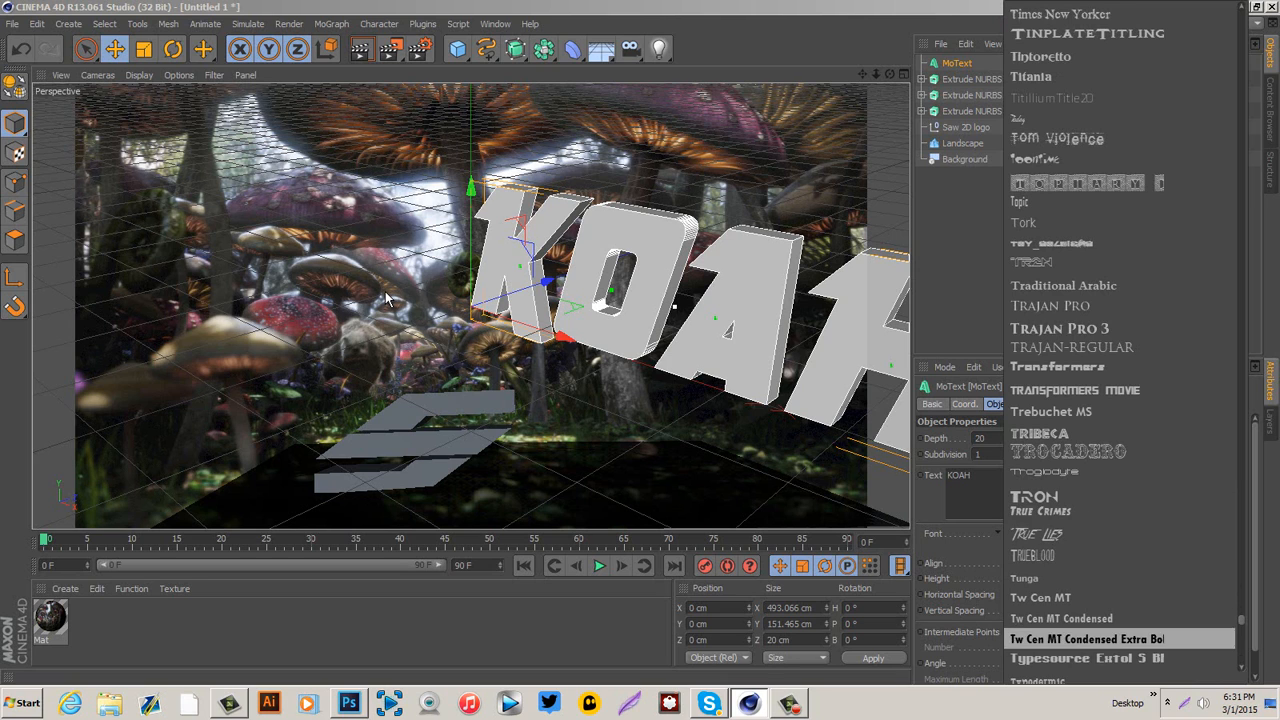
{"action": "key", "text": "Up"}
{"action": "key", "text": "Up"}
{"action": "key", "text": "Up"}
{"action": "key", "text": "Up"}
{"action": "key", "text": "Return"}
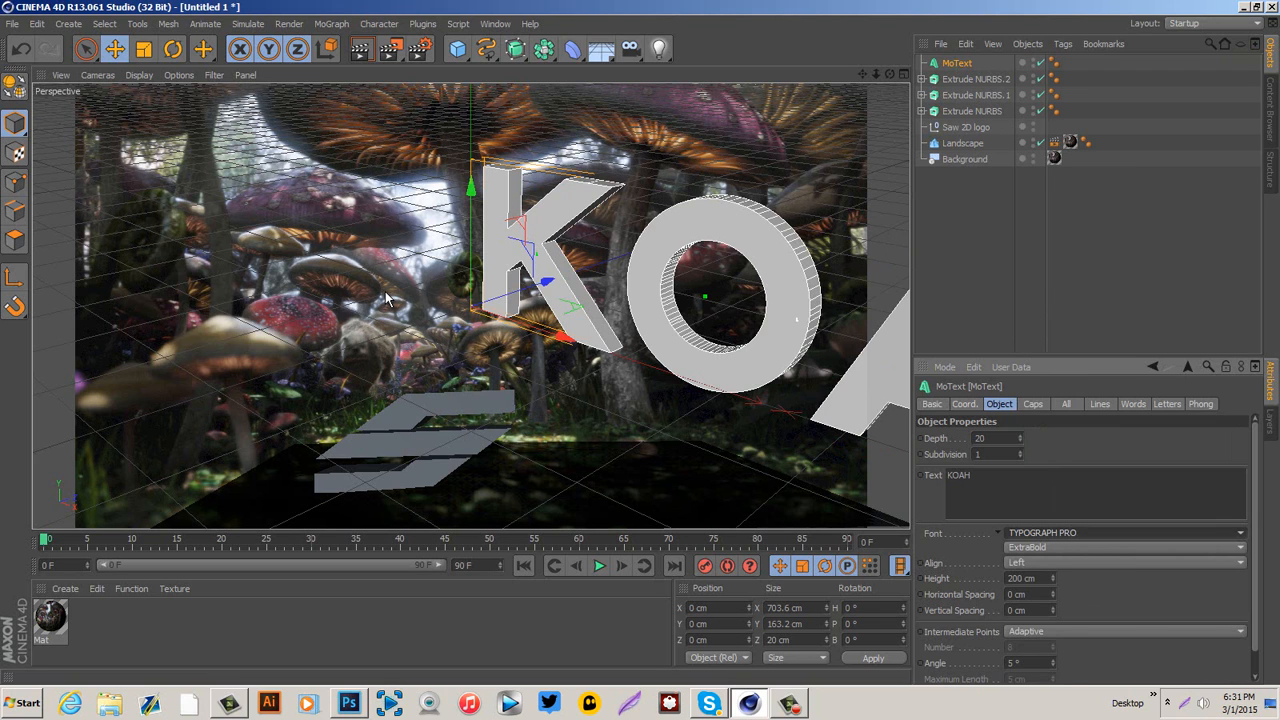
Set the font of the KOAH text to Takara.
{"action": "key", "text": "Return"}
{"action": "key", "text": "Page_Up"}
{"action": "key", "text": "Up"}
{"action": "key", "text": "Up"}
{"action": "key", "text": "Up"}
{"action": "key", "text": "Up"}
{"action": "key", "text": "Up"}
{"action": "key", "text": "Up"}
{"action": "key", "text": "Up"}
{"action": "key", "text": "Up"}
{"action": "key", "text": "Up"}
{"action": "key", "text": "Up"}
{"action": "key", "text": "Up"}
{"action": "key", "text": "Up"}
{"action": "key", "text": "Up"}
{"action": "key", "text": "Up"}
{"action": "key", "text": "Up"}
{"action": "key", "text": "Up"}
{"action": "key", "text": "Up"}
{"action": "key", "text": "Up"}
{"action": "key", "text": "Up"}
{"action": "key", "text": "Up"}
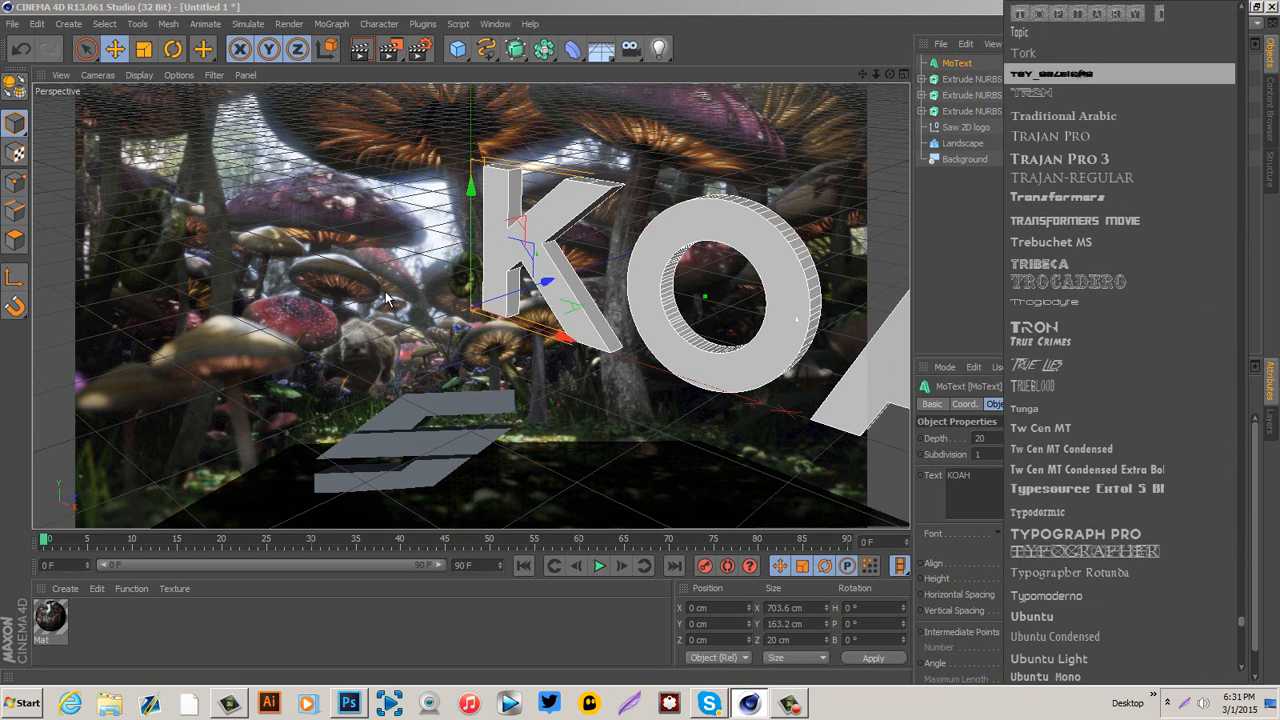
{"action": "key", "text": "Up"}
{"action": "key", "text": "Up"}
{"action": "key", "text": "Up"}
{"action": "key", "text": "Up"}
{"action": "key", "text": "Up"}
{"action": "key", "text": "Up"}
{"action": "key", "text": "Up"}
{"action": "key", "text": "Up"}
{"action": "key", "text": "Up"}
{"action": "key", "text": "Up"}
{"action": "key", "text": "Up"}
{"action": "key", "text": "Up"}
{"action": "key", "text": "Up"}
{"action": "key", "text": "Up"}
{"action": "key", "text": "Up"}
{"action": "key", "text": "Up"}
{"action": "key", "text": "Up"}
{"action": "key", "text": "Up"}
{"action": "key", "text": "Up"}
{"action": "key", "text": "Up"}
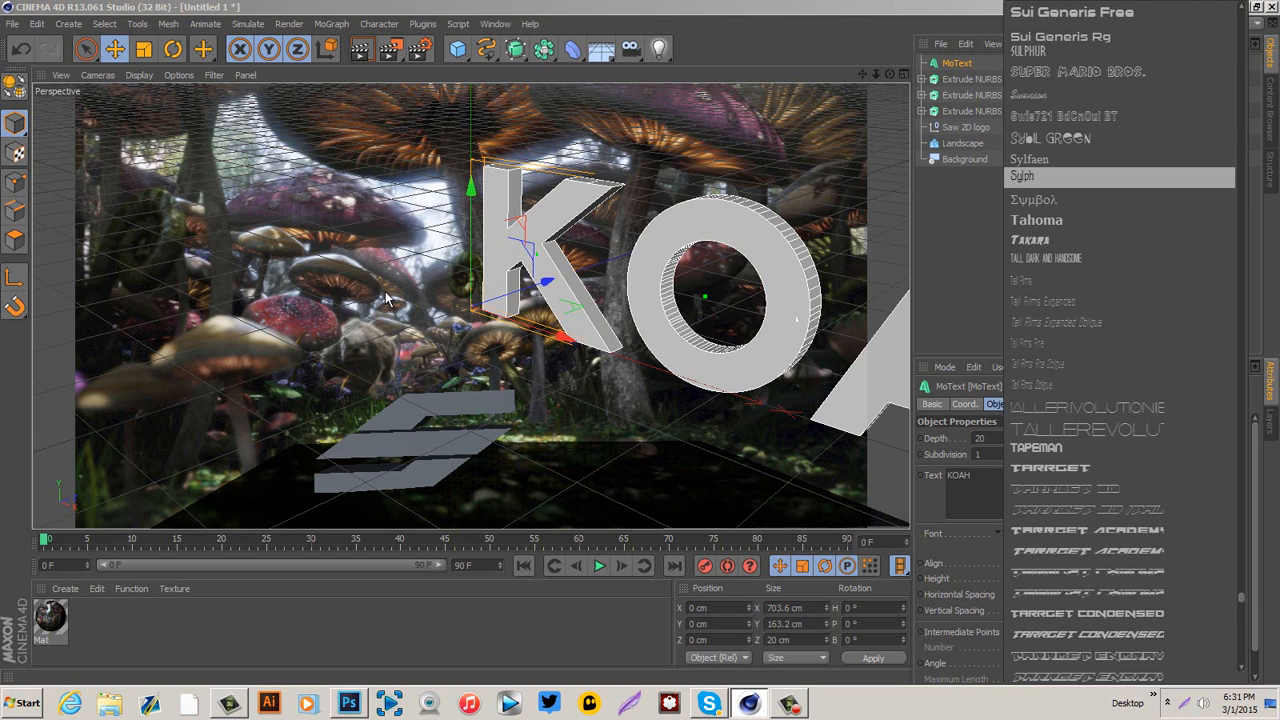
{"action": "key", "text": "Down"}
{"action": "key", "text": "Down"}
{"action": "key", "text": "Down"}
{"action": "key", "text": "Down"}
{"action": "key", "text": "Down"}
{"action": "key", "text": "Up"}
{"action": "key", "text": "Up"}
{"action": "key", "text": "Up"}
{"action": "key", "text": "Up"}
{"action": "key", "text": "Up"}
{"action": "key", "text": "Up"}
{"action": "key", "text": "Down"}
{"action": "key", "text": "Down"}
{"action": "key", "text": "Down"}
{"action": "key", "text": "Down"}
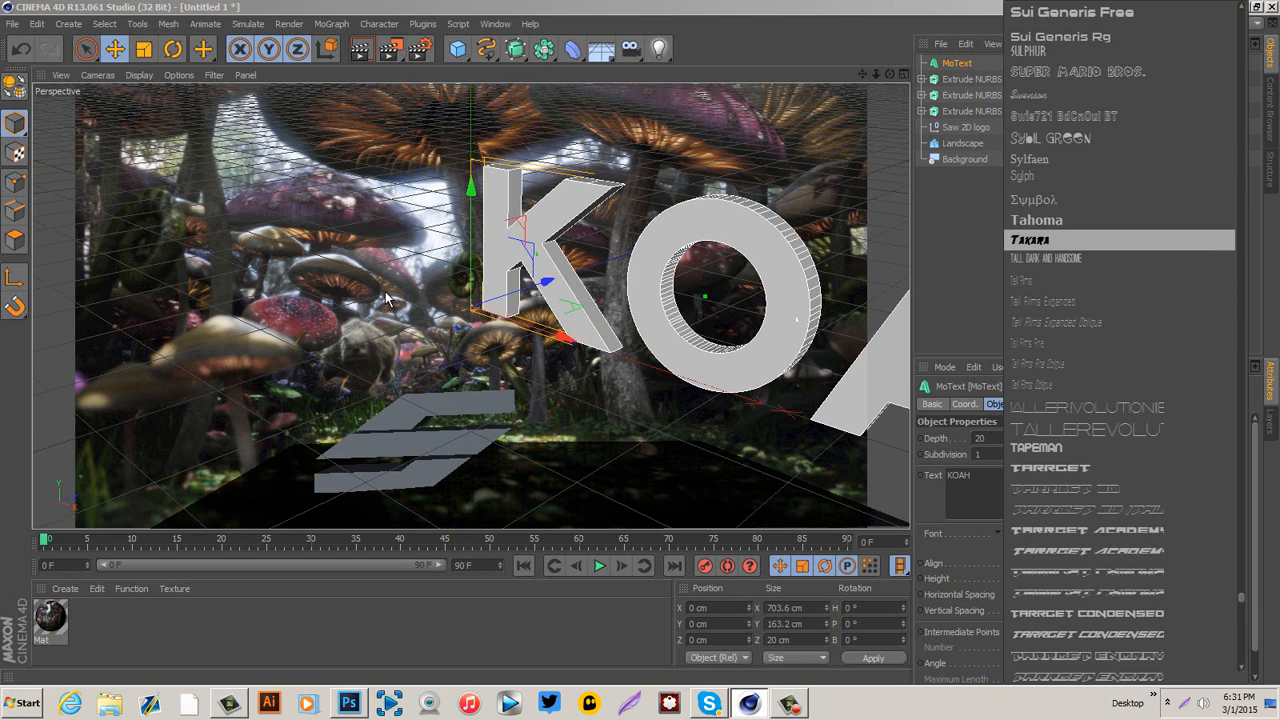
{"action": "key", "text": "Return"}
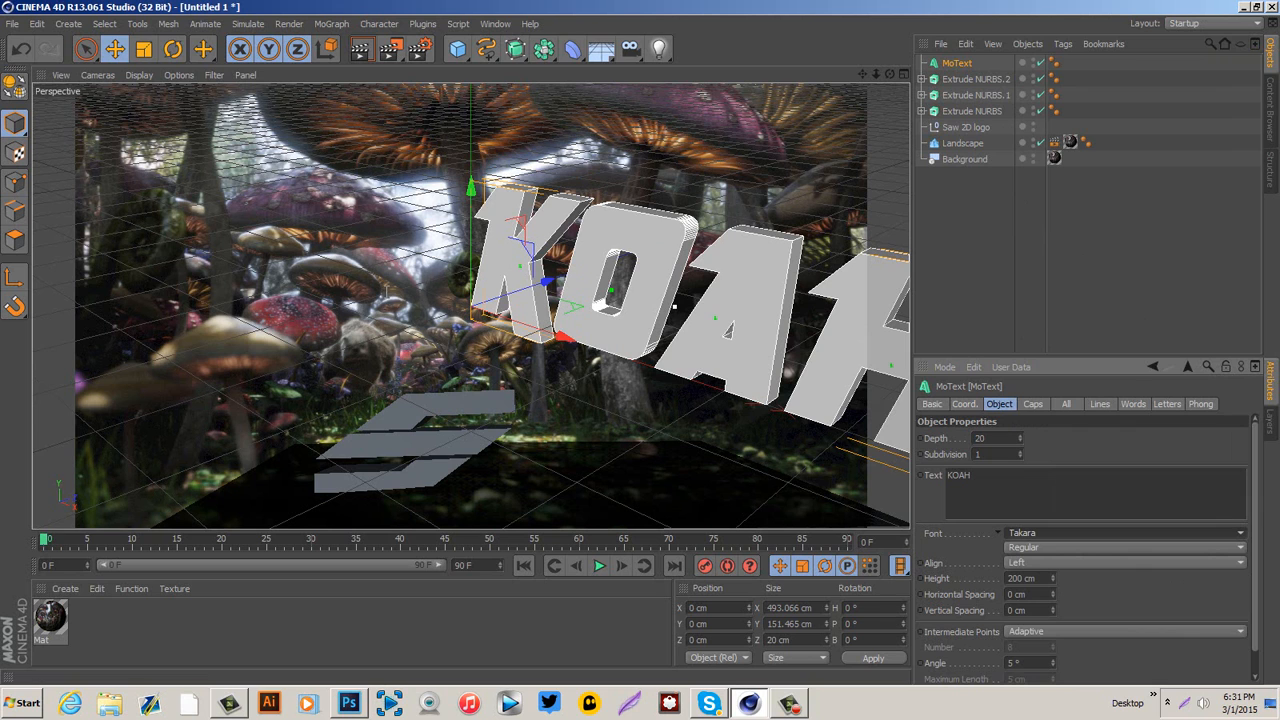
Reduce the height of the KOAH text to 127 cm.
{"action": "type", "text": "169"}
{"action": "key", "text": "Return"}
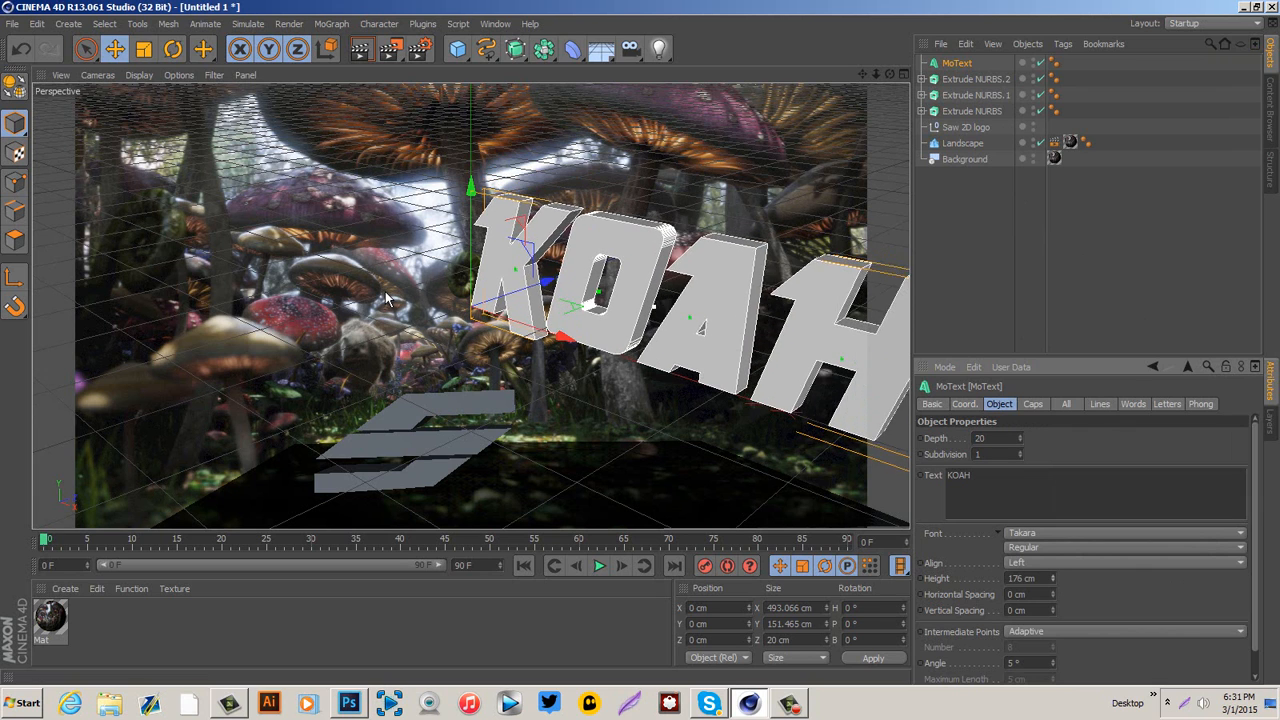
{"action": "type", "text": "127"}
{"action": "key", "text": "Return"}
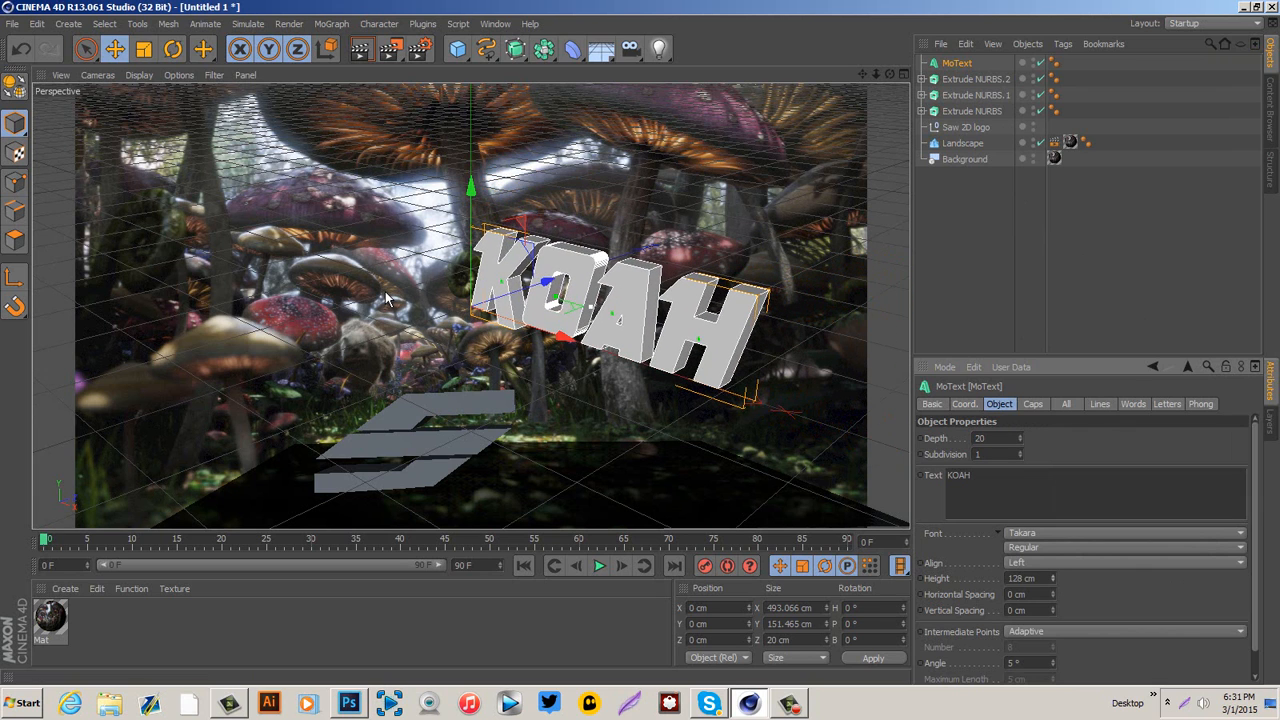
Rotate the KOAH text to about H 36°, P -20°, B -2° and set its depth to 75.
{"action": "key", "text": "r"}
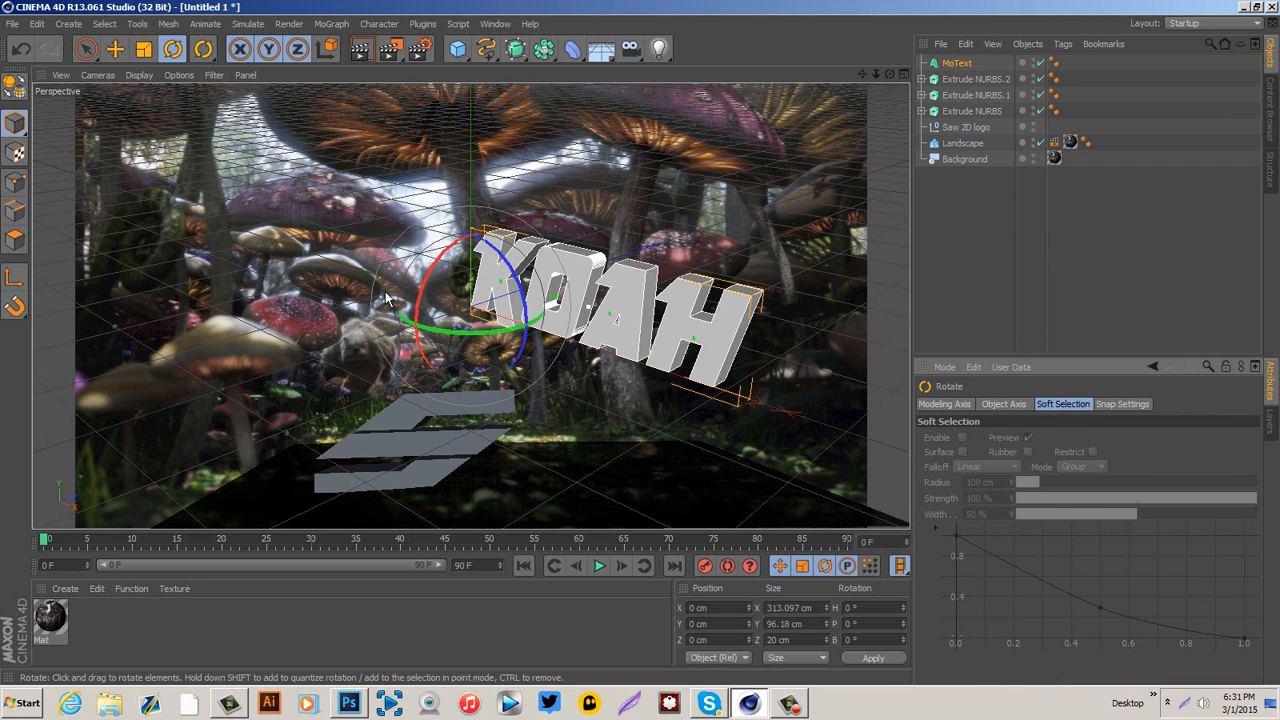
{"action": "left_click_drag", "start_coordinate": [388, 298], "coordinate": [388, 300]}
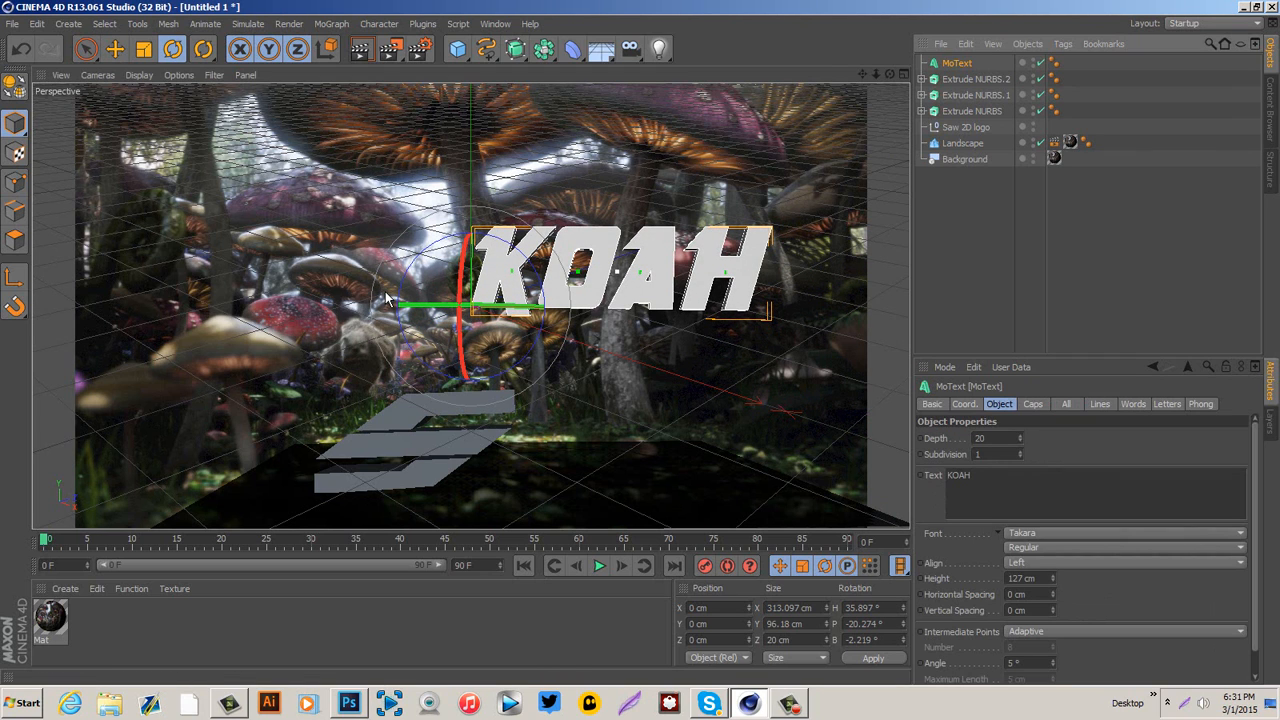
{"action": "type", "text": "75"}
{"action": "key", "text": "Return"}
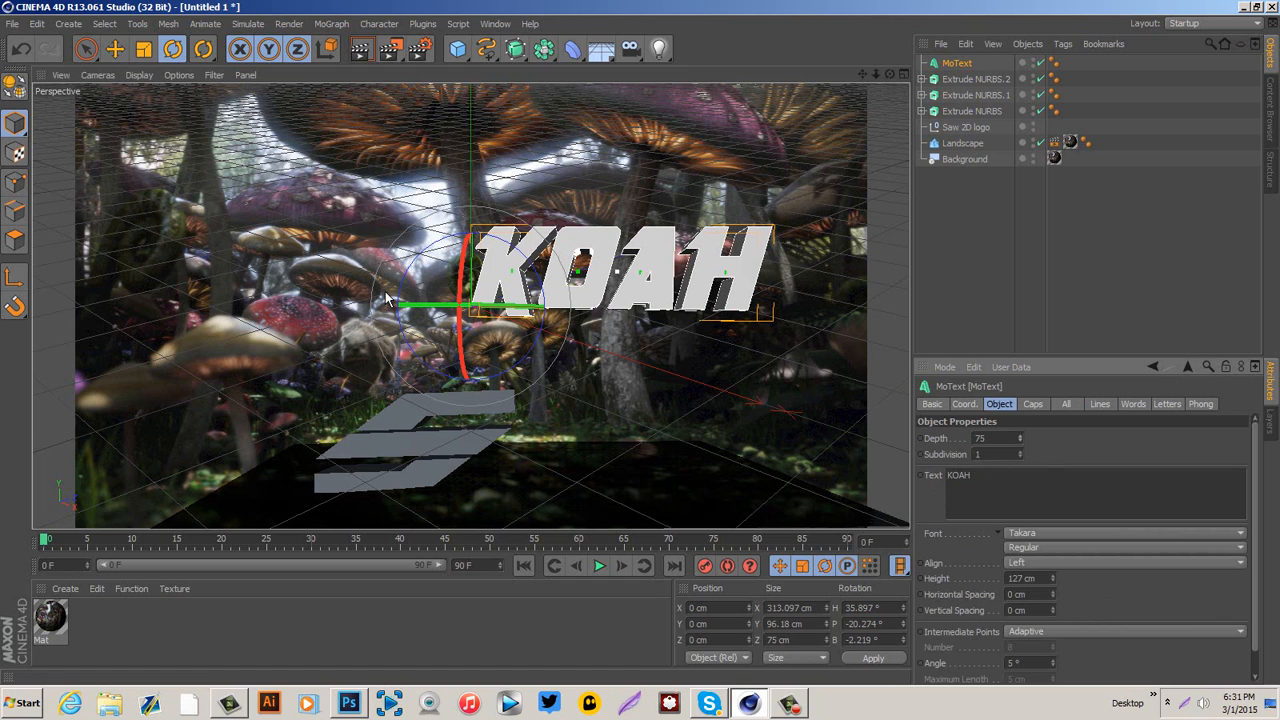
Move the KOAH text down onto the landscape beside the logo, to about X -28, Y -289, Z 75 cm.
{"action": "key", "text": "e"}
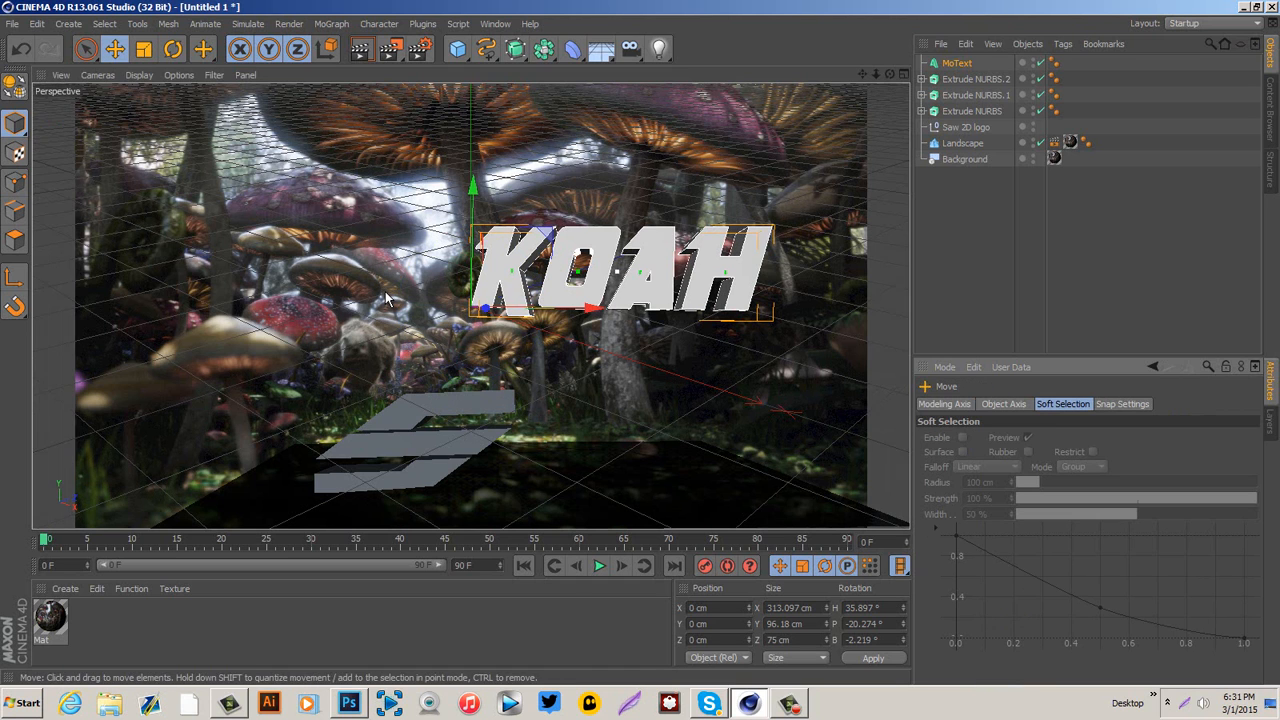
{"action": "left_click_drag", "start_coordinate": [472, 185], "coordinate": [469, 411]}
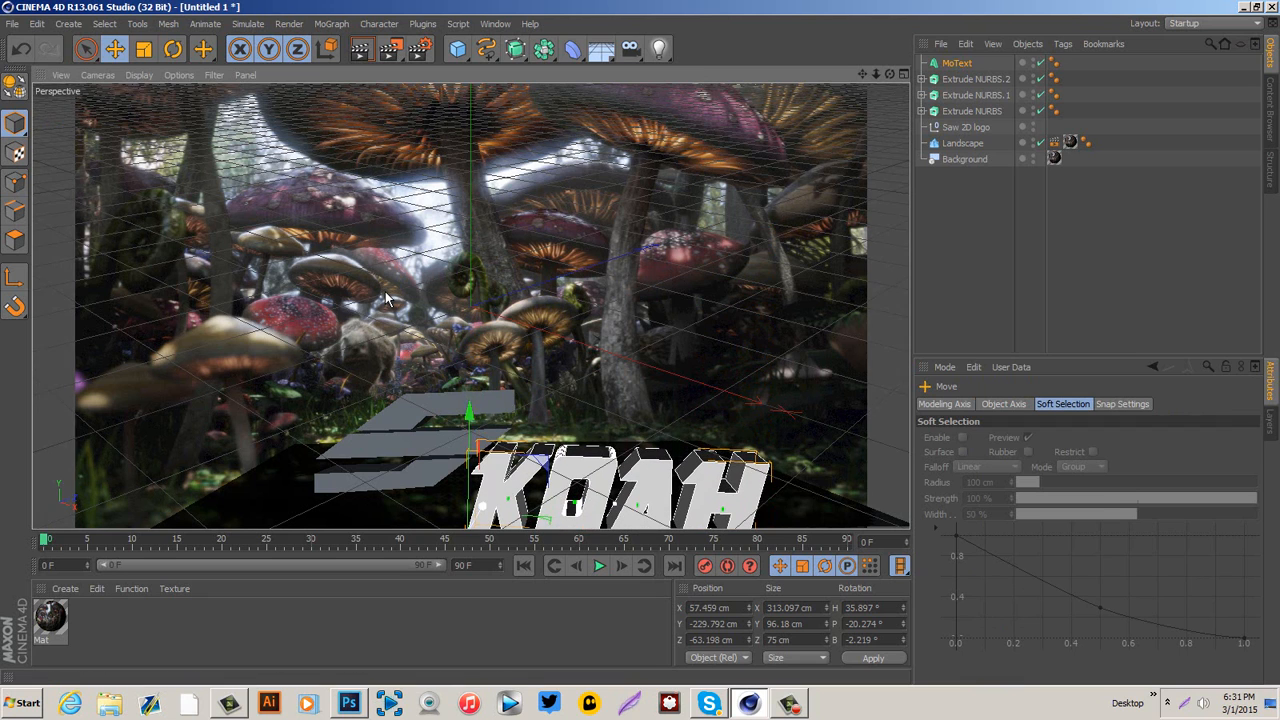
{"action": "left_click_drag", "start_coordinate": [483, 511], "coordinate": [484, 492]}
{"action": "left_click_drag", "start_coordinate": [497, 480], "coordinate": [428, 474]}
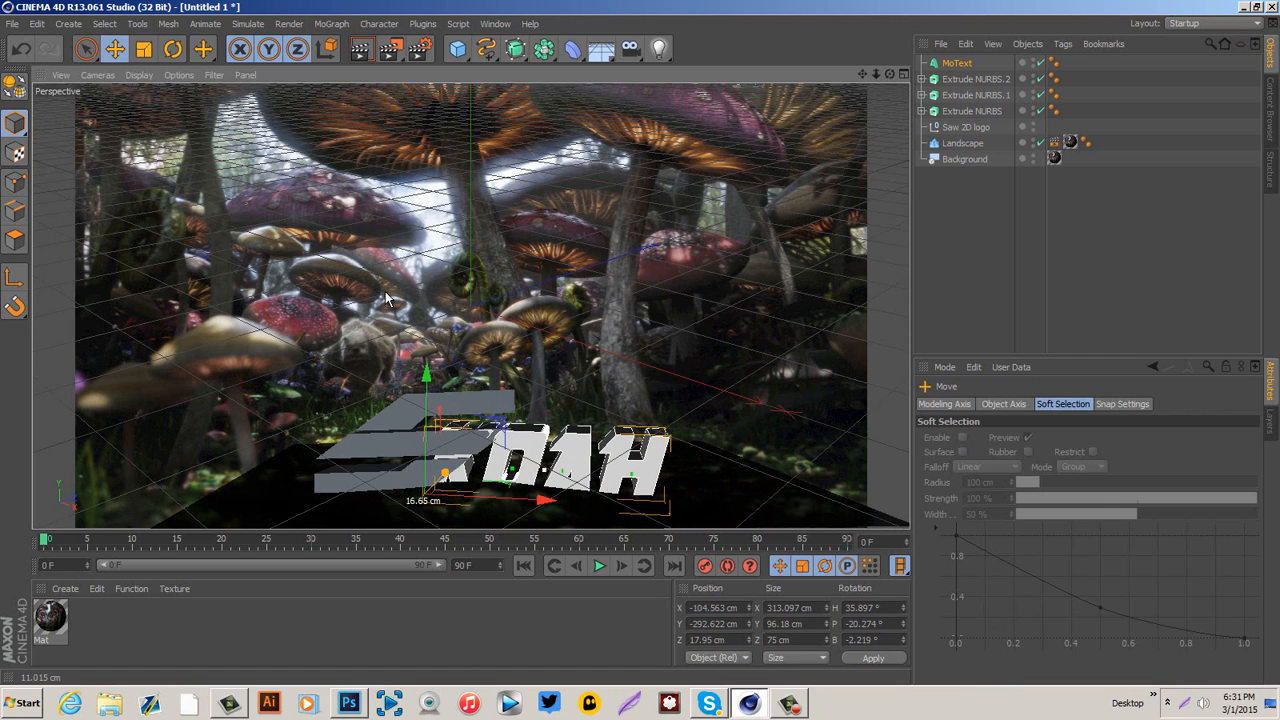
{"action": "left_click_drag", "start_coordinate": [543, 498], "coordinate": [620, 503]}
Tilt the KOAH text to a pitch of about -28° and reposition it to about X -22, Y -277, Z 87 cm.
{"action": "key", "text": "r"}
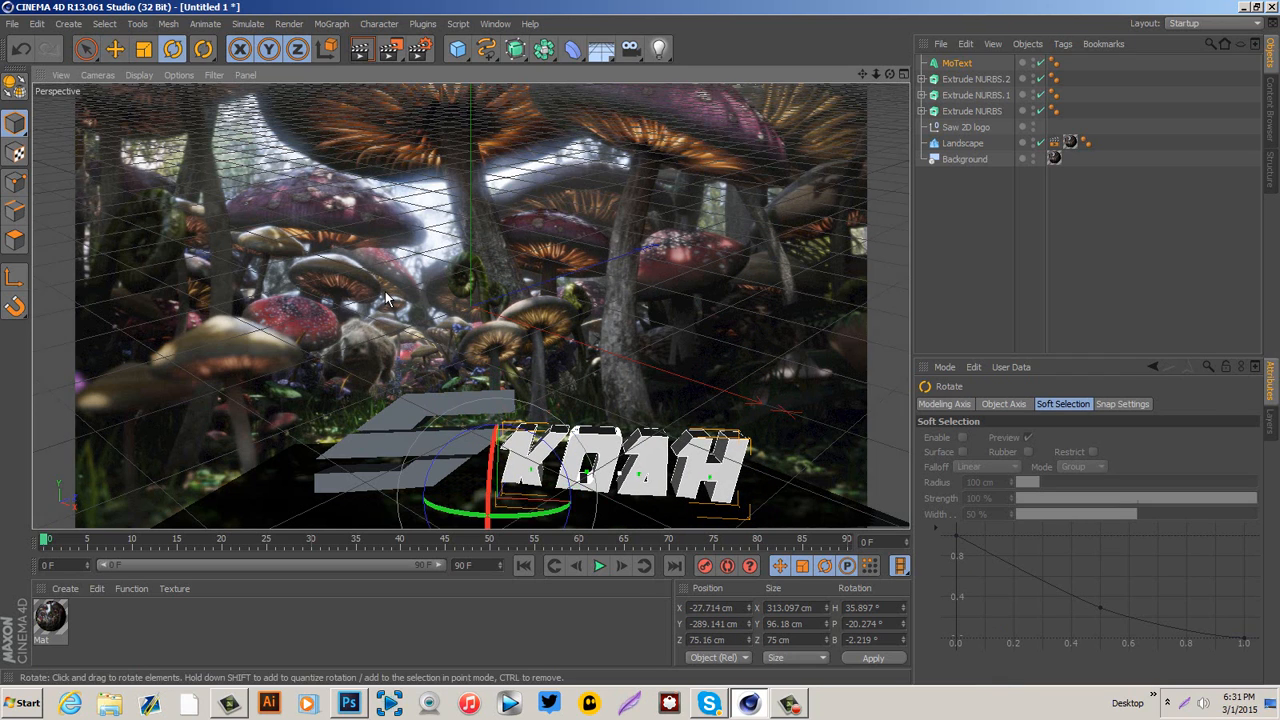
{"action": "left_click_drag", "start_coordinate": [488, 505], "coordinate": [488, 490]}
{"action": "left_click_drag", "start_coordinate": [385, 291], "coordinate": [388, 297]}
{"action": "key", "text": "e"}
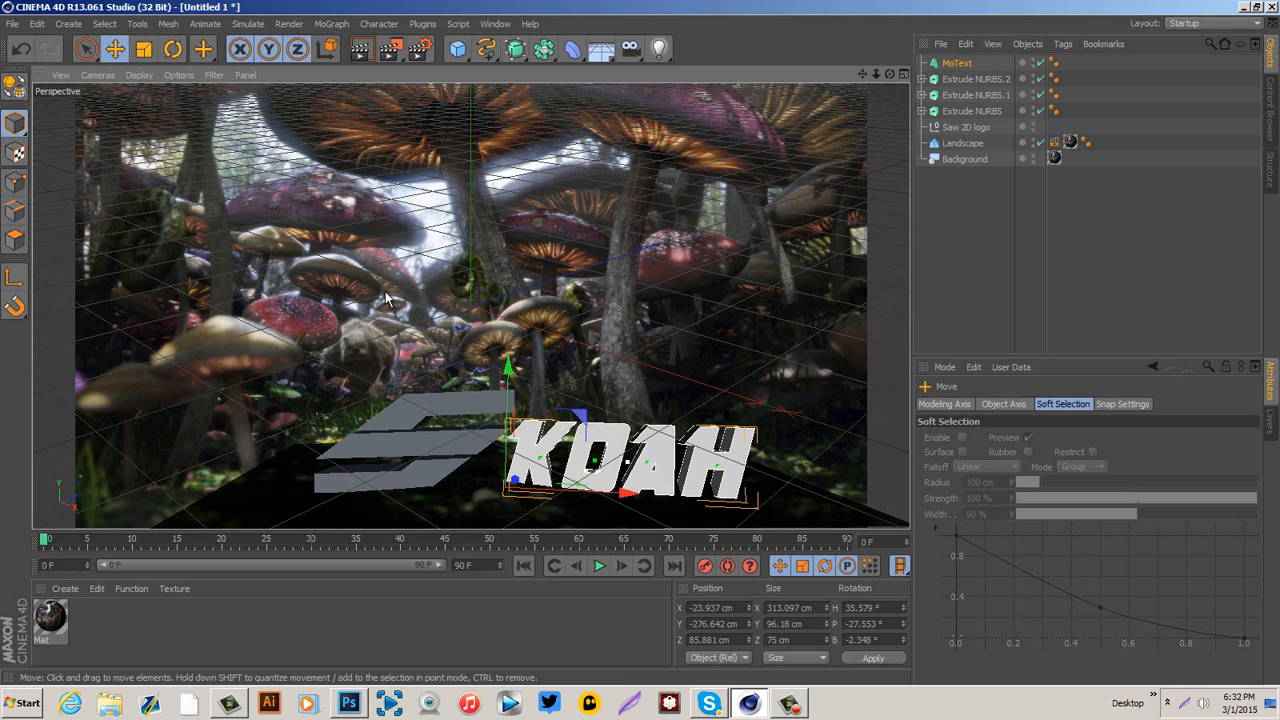
{"action": "left_click_drag", "start_coordinate": [388, 297], "coordinate": [388, 297]}
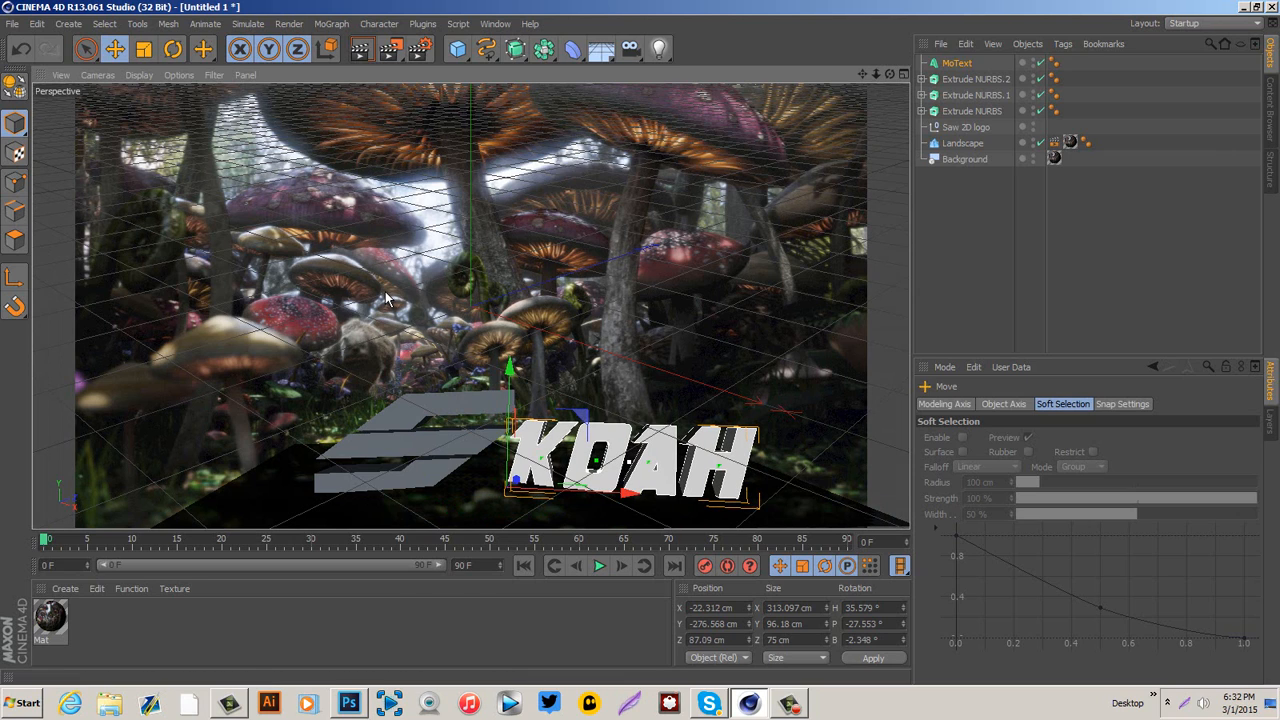
Convert the KOAH MoText object into an editable hierarchy and expand it in the object list.
{"action": "left_click", "coordinate": [388, 297]}
{"action": "key", "text": "alt+g"}
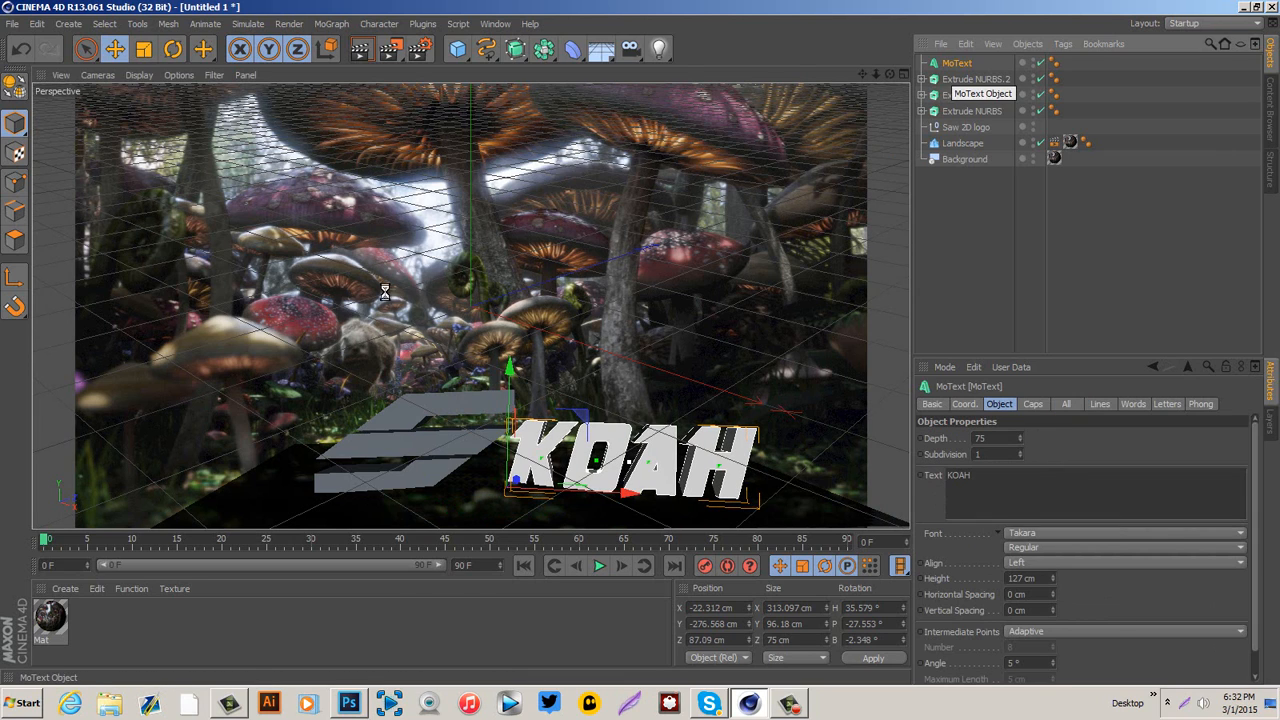
{"action": "left_click", "coordinate": [922, 63]}
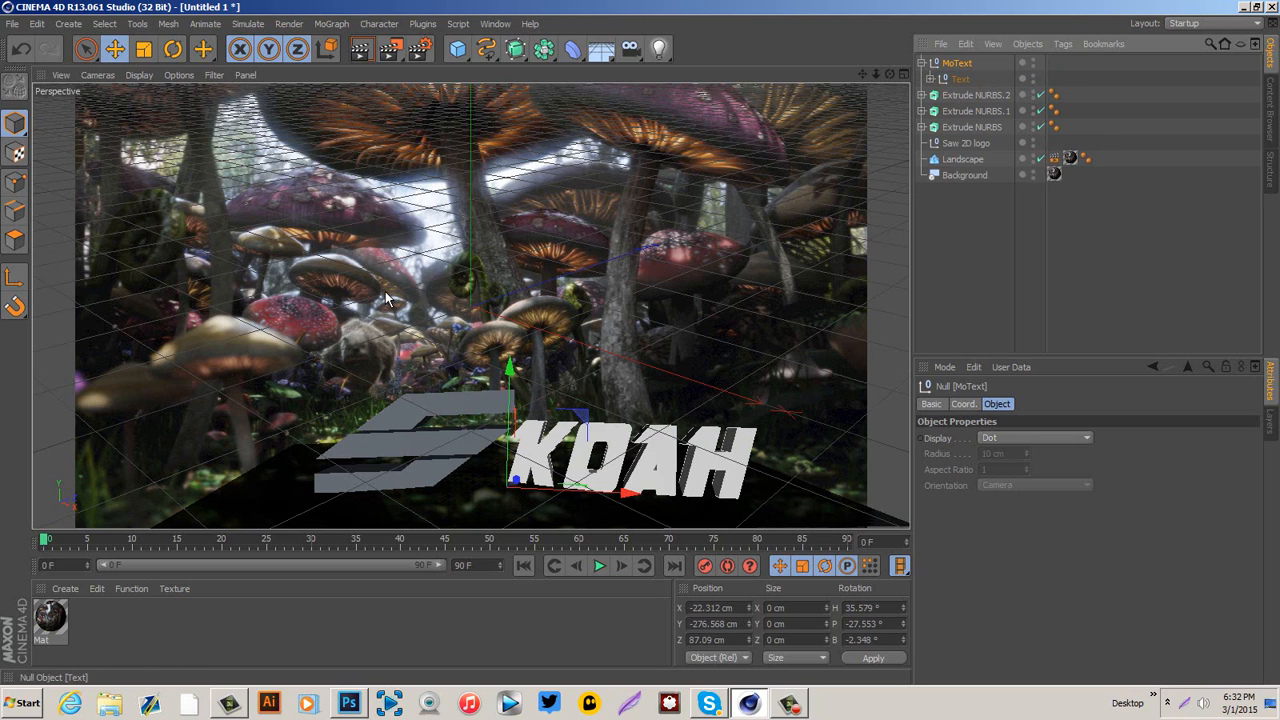
Shift the letter H to about X 236, Y -5 cm and rotate it to about H 2°, P -1°, B 1°.
{"action": "left_click", "coordinate": [930, 79]}
{"action": "left_click", "coordinate": [939, 95]}
{"action": "left_click", "coordinate": [948, 111]}
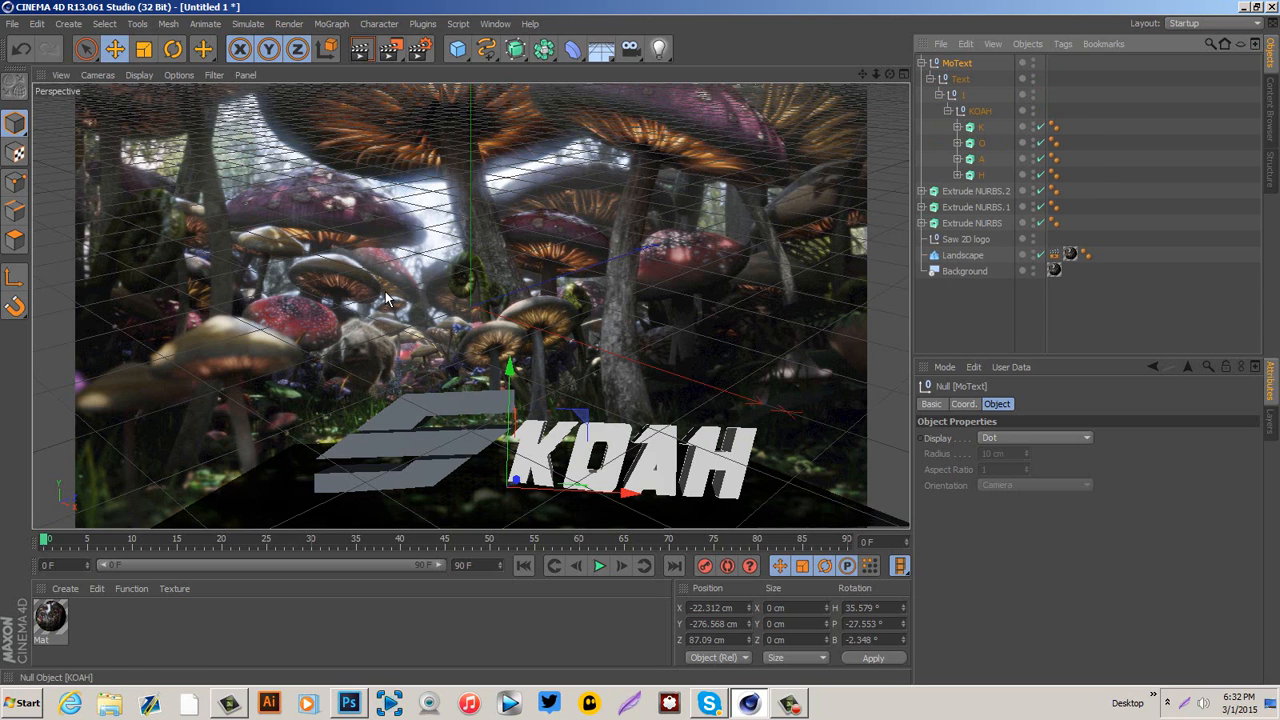
{"action": "left_click", "coordinate": [980, 175]}
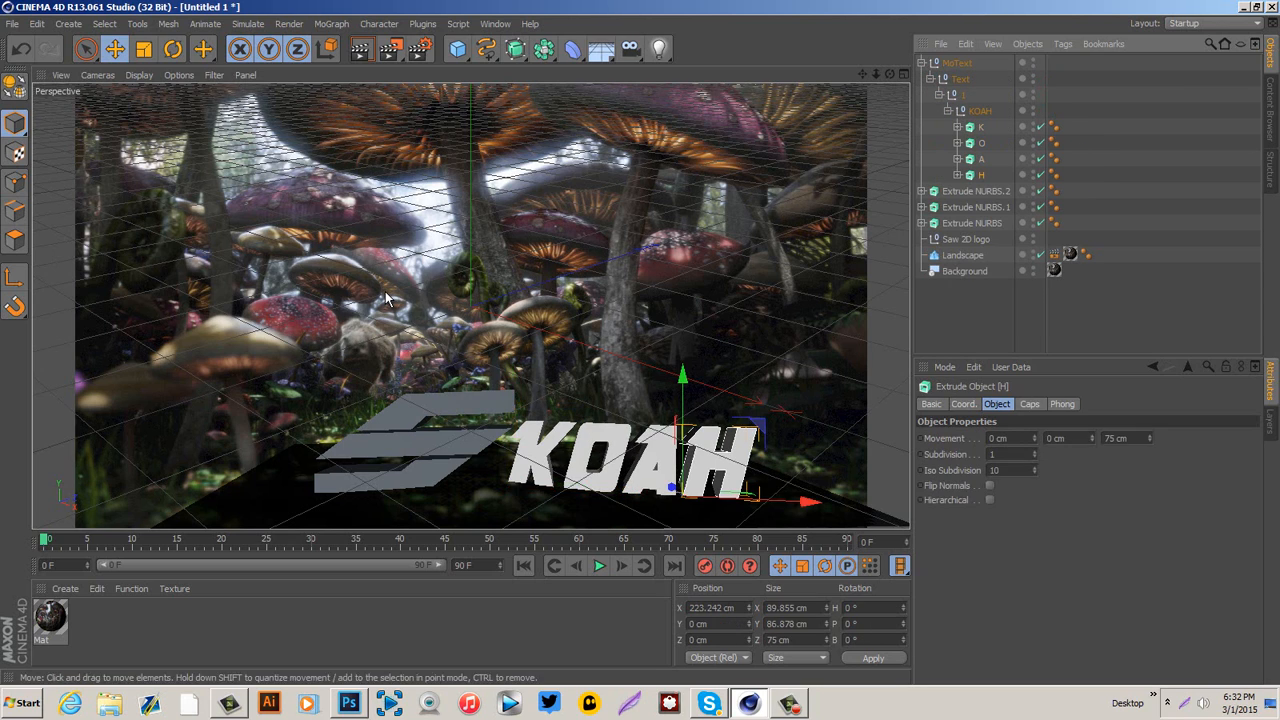
{"action": "left_click_drag", "start_coordinate": [806, 501], "coordinate": [818, 501]}
{"action": "left_click_drag", "start_coordinate": [691, 420], "coordinate": [691, 425]}
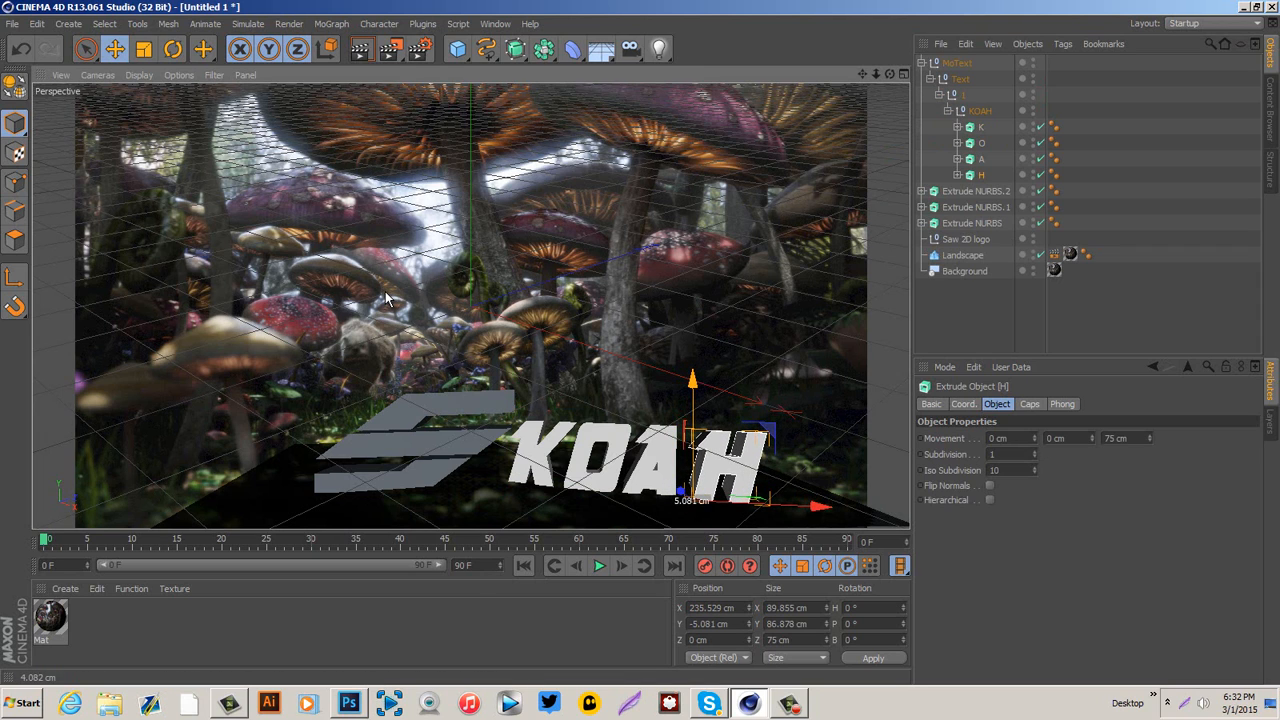
{"action": "key", "text": "r"}
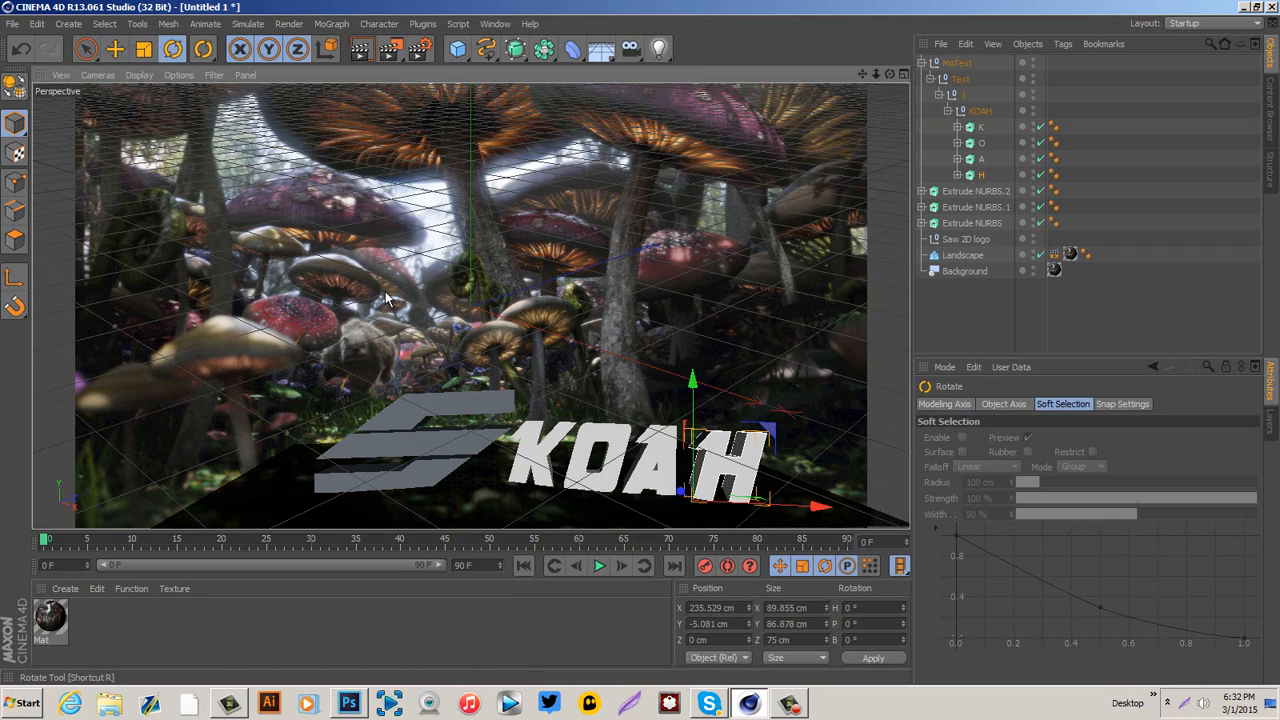
{"action": "mouse_move", "coordinate": [725, 470]}
{"action": "left_mouse_down"}
{"action": "mouse_move", "coordinate": [734, 460]}
{"action": "mouse_move", "coordinate": [727, 468]}
{"action": "left_mouse_up"}
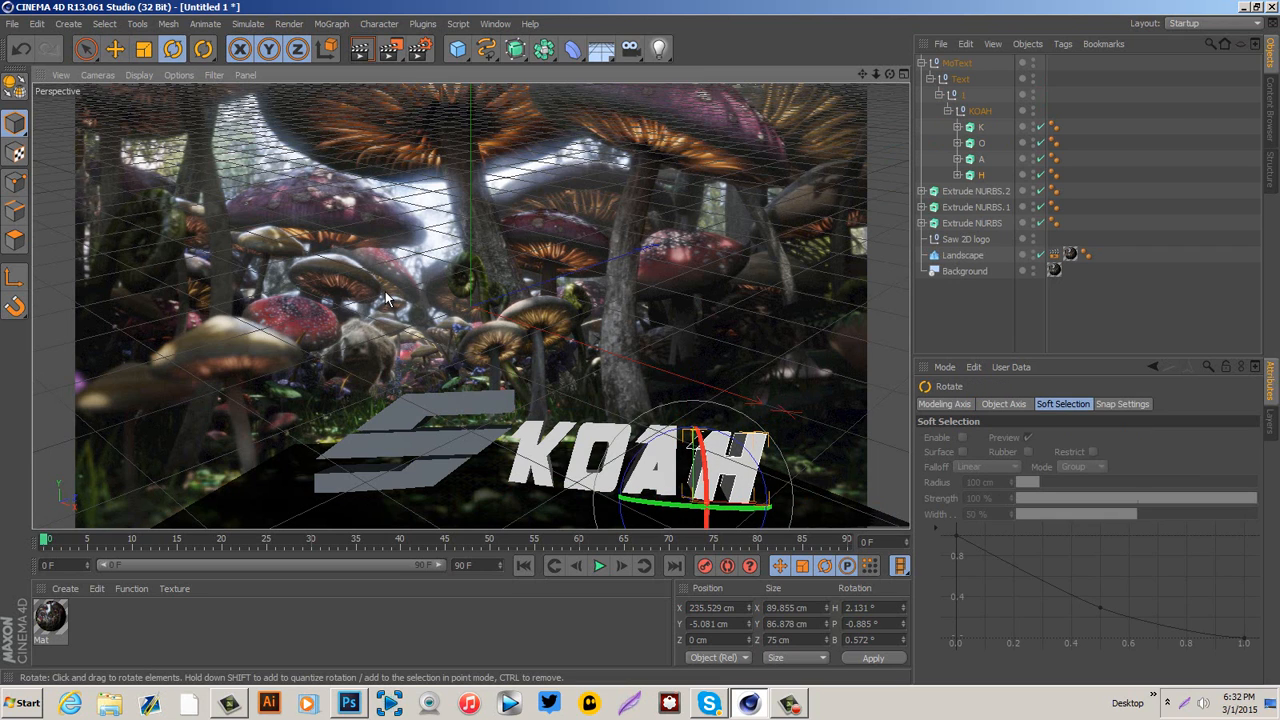
Bank the letter A by about 4° and move it to about X 155, Y 2 cm.
{"action": "left_click", "coordinate": [981, 159]}
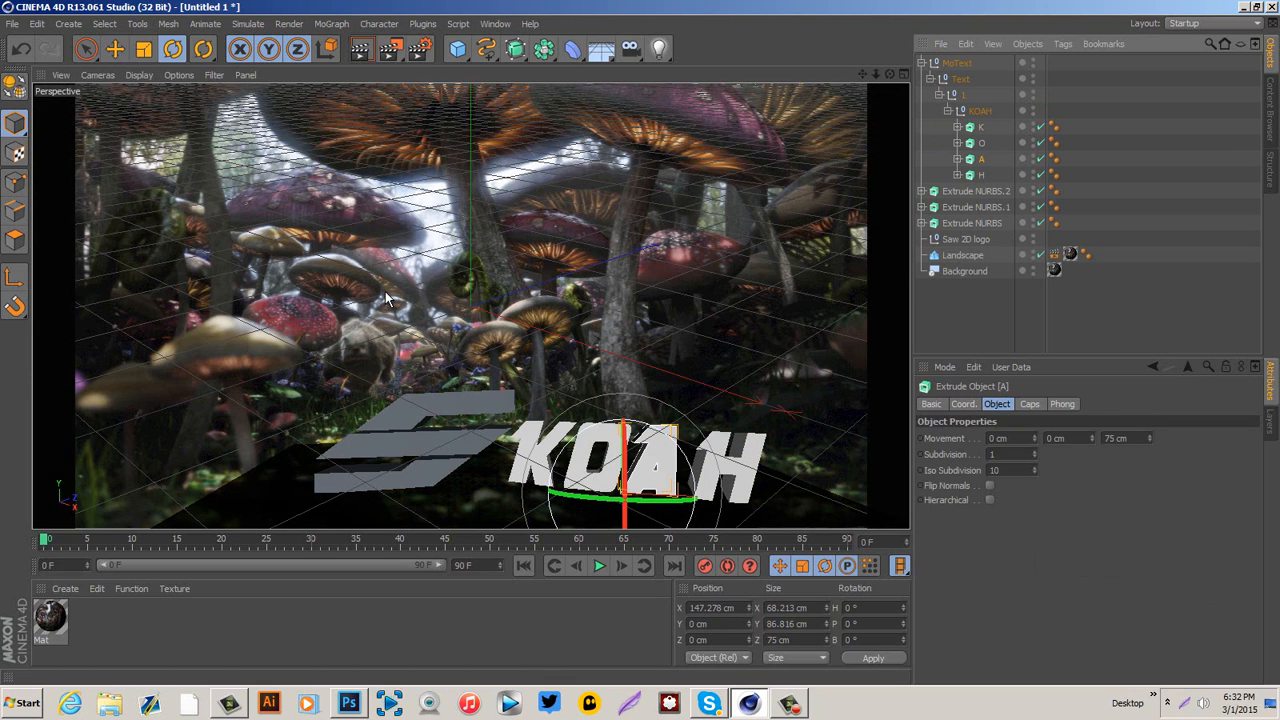
{"action": "left_click_drag", "start_coordinate": [672, 436], "coordinate": [678, 441]}
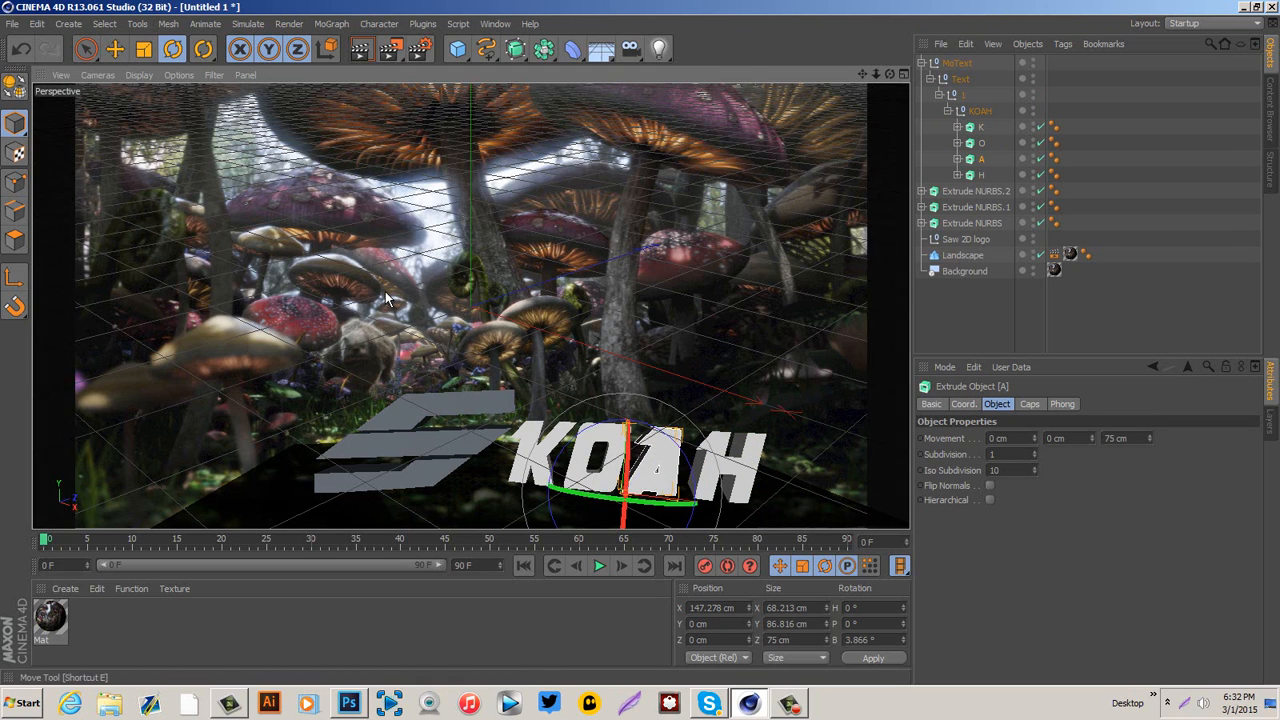
{"action": "key", "text": "e"}
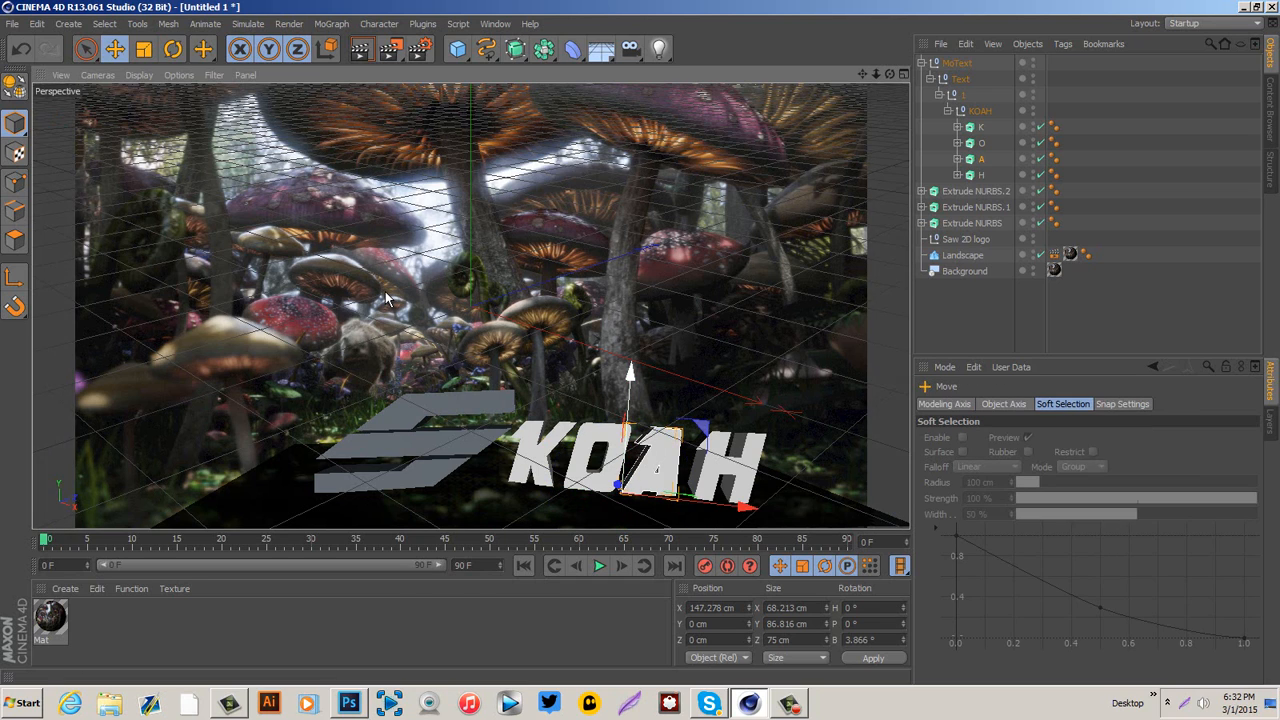
{"action": "left_click_drag", "start_coordinate": [630, 392], "coordinate": [630, 390]}
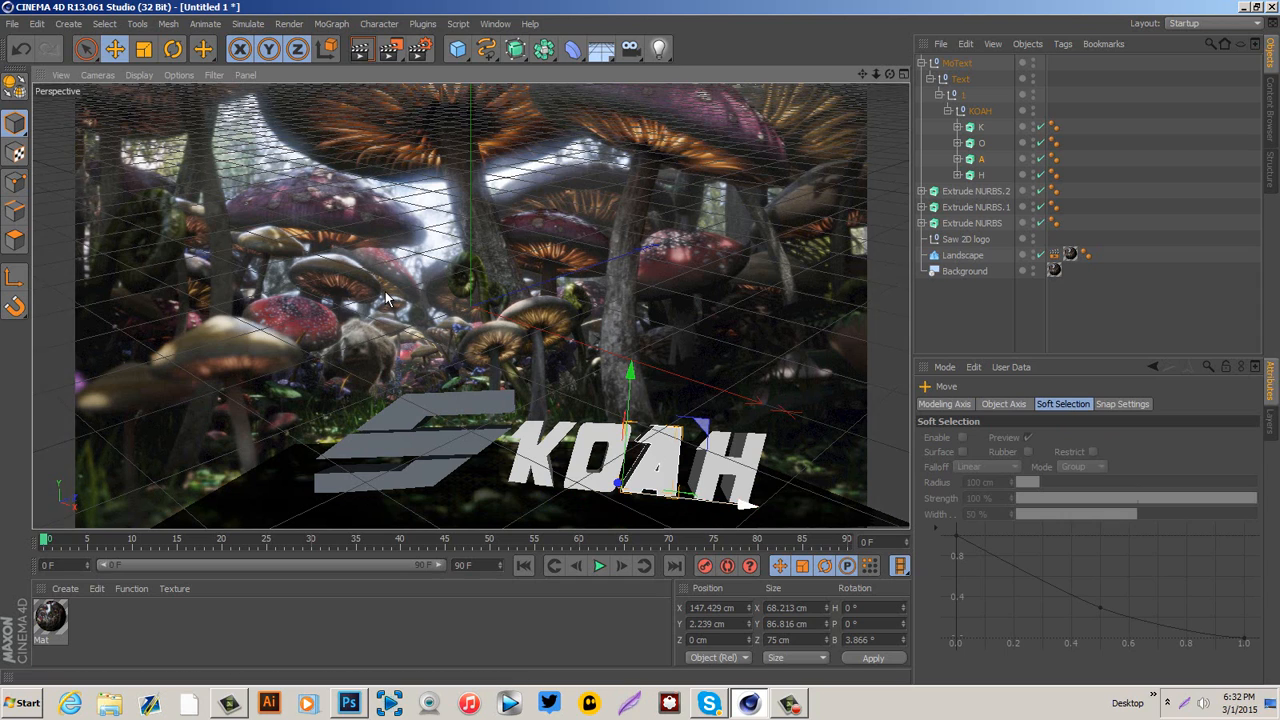
{"action": "left_click_drag", "start_coordinate": [745, 504], "coordinate": [751, 505]}
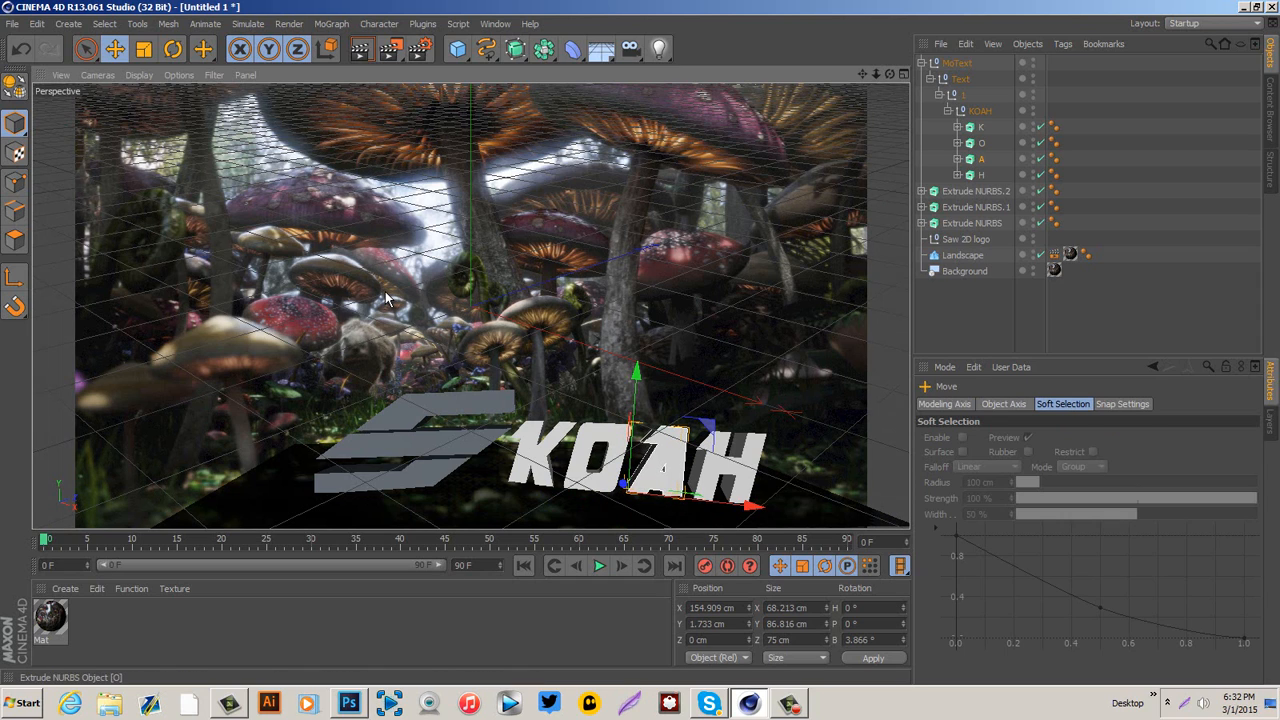
Rotate the letter O to about H -4°, P -7°, B -2° and move it to about X 71, Y -3 cm.
{"action": "key", "text": "Up"}
{"action": "key", "text": "r"}
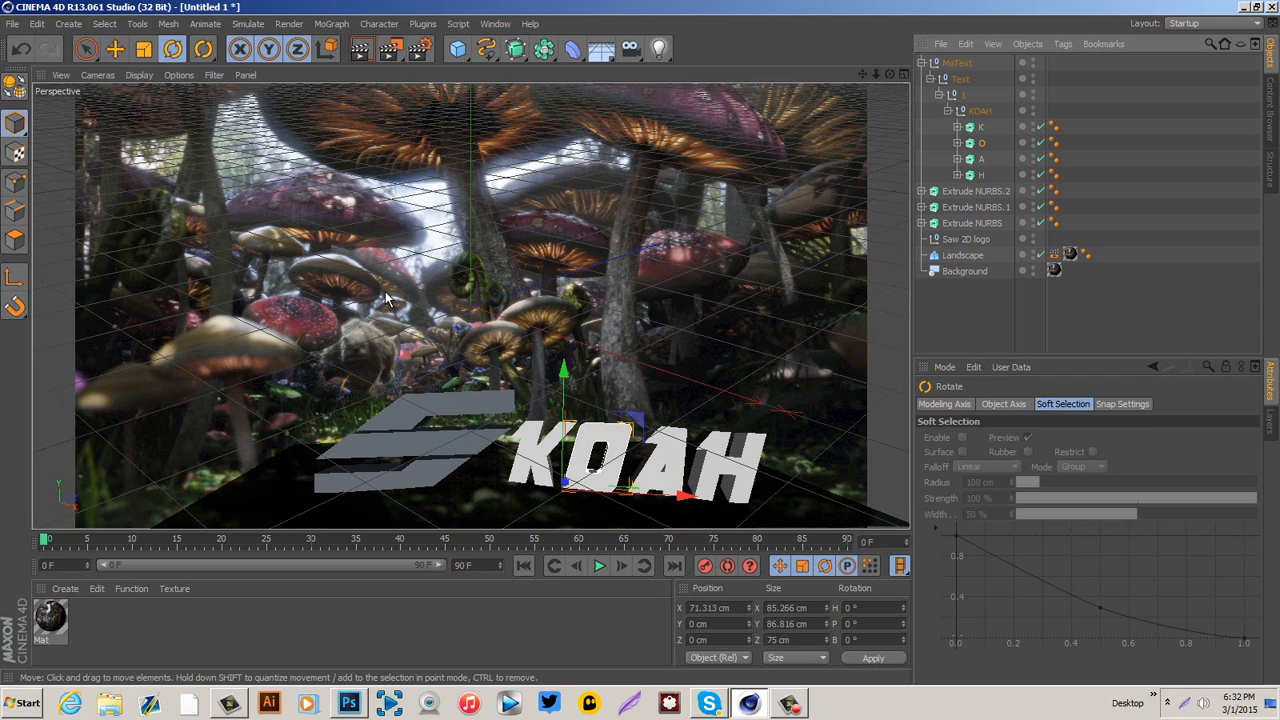
{"action": "left_click_drag", "start_coordinate": [387, 297], "coordinate": [384, 291]}
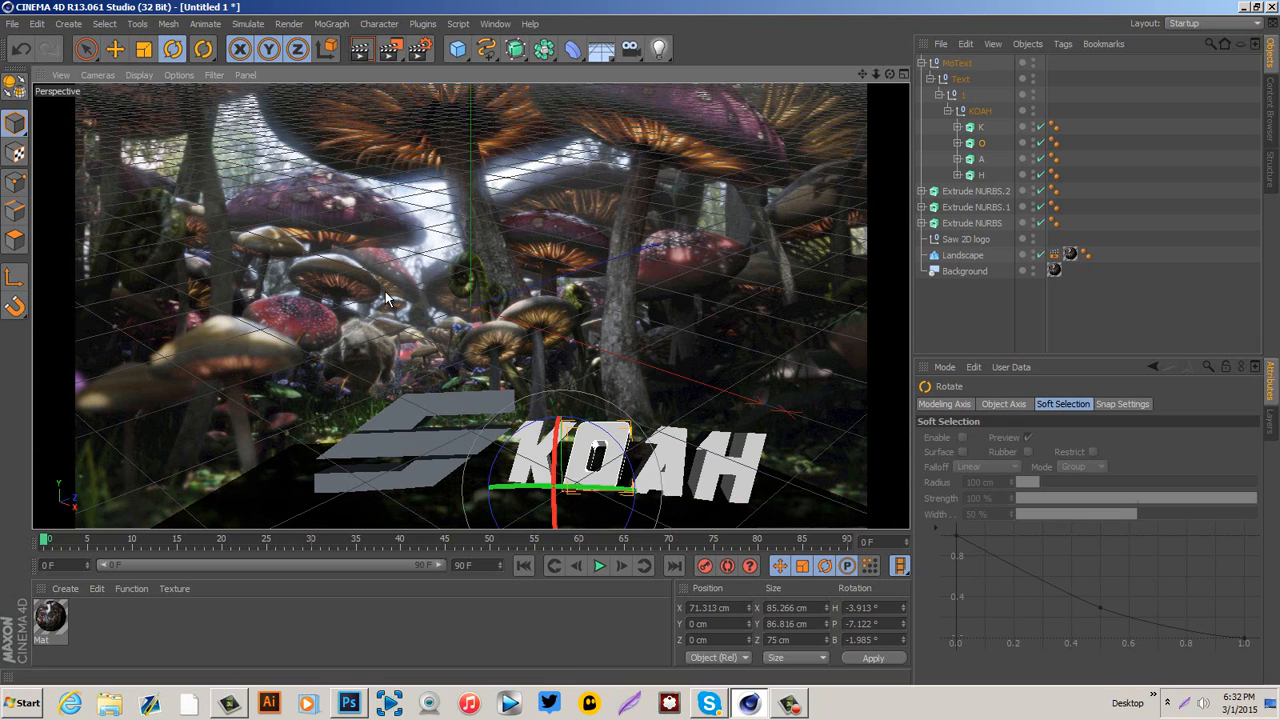
{"action": "key", "text": "e"}
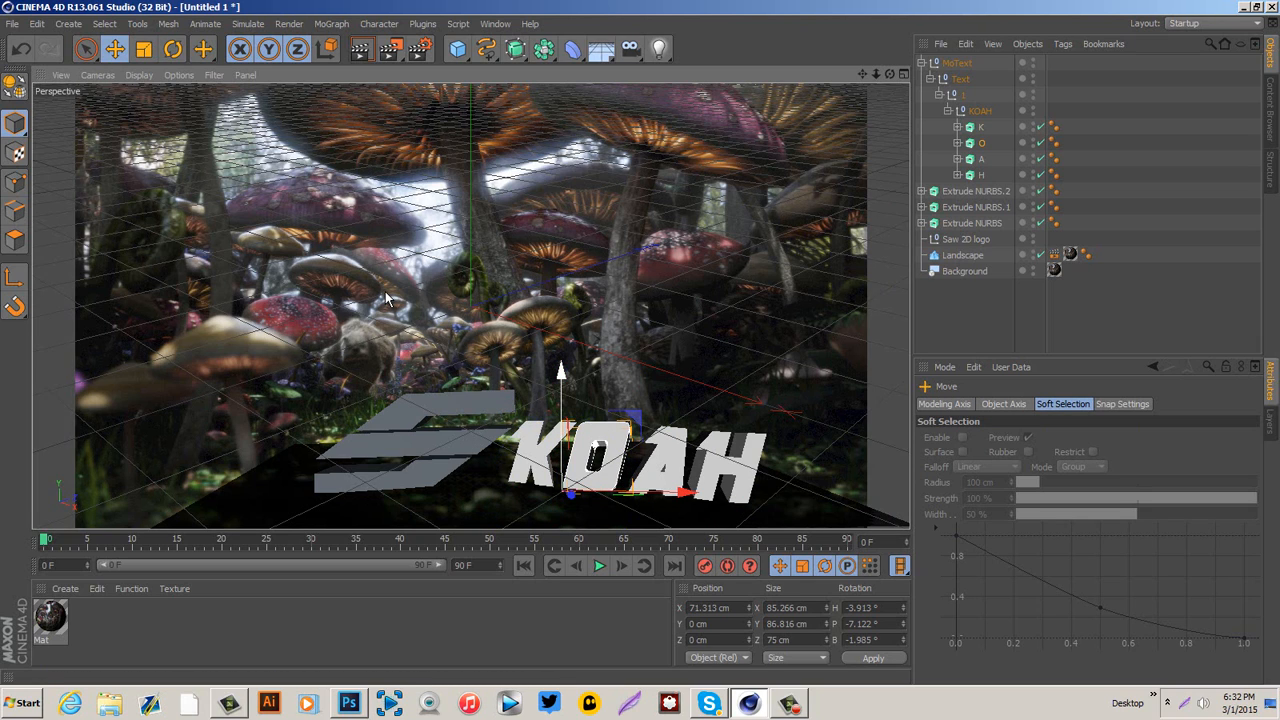
{"action": "left_click_drag", "start_coordinate": [387, 297], "coordinate": [387, 297]}
{"action": "left_click", "coordinate": [921, 63]}
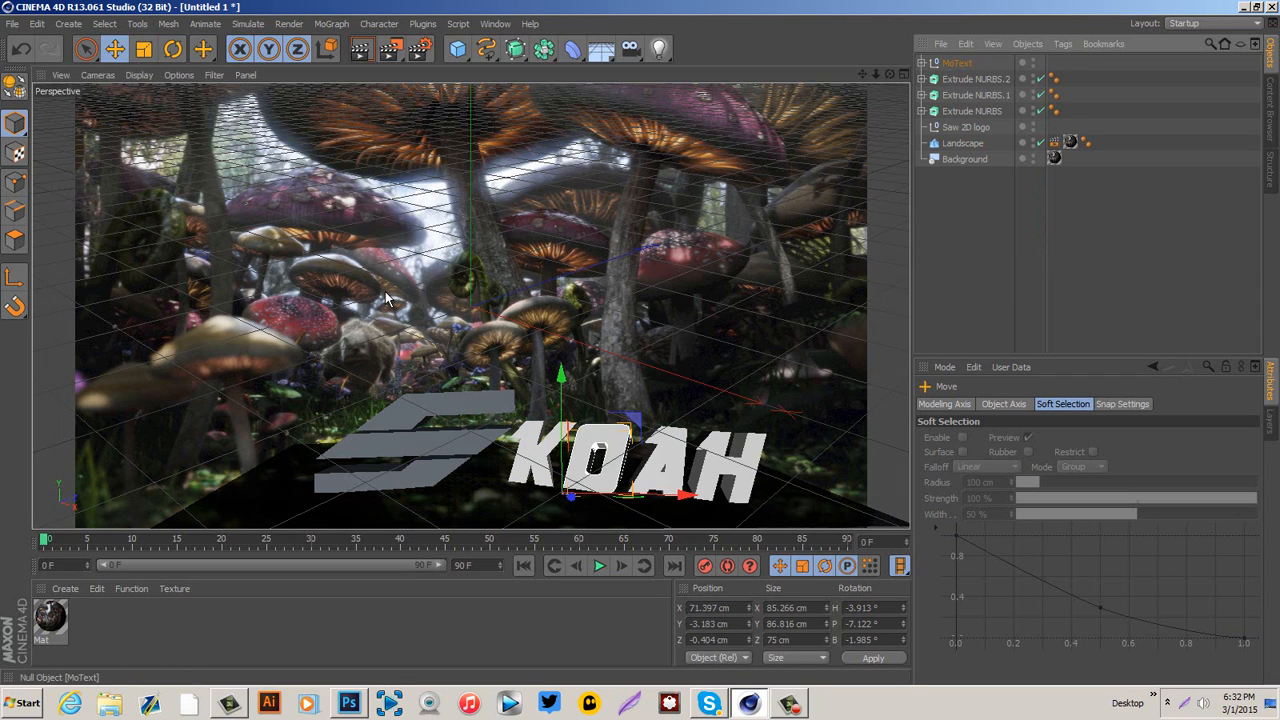
{"action": "left_click", "coordinate": [957, 63]}
{"action": "left_click", "coordinate": [963, 404]}
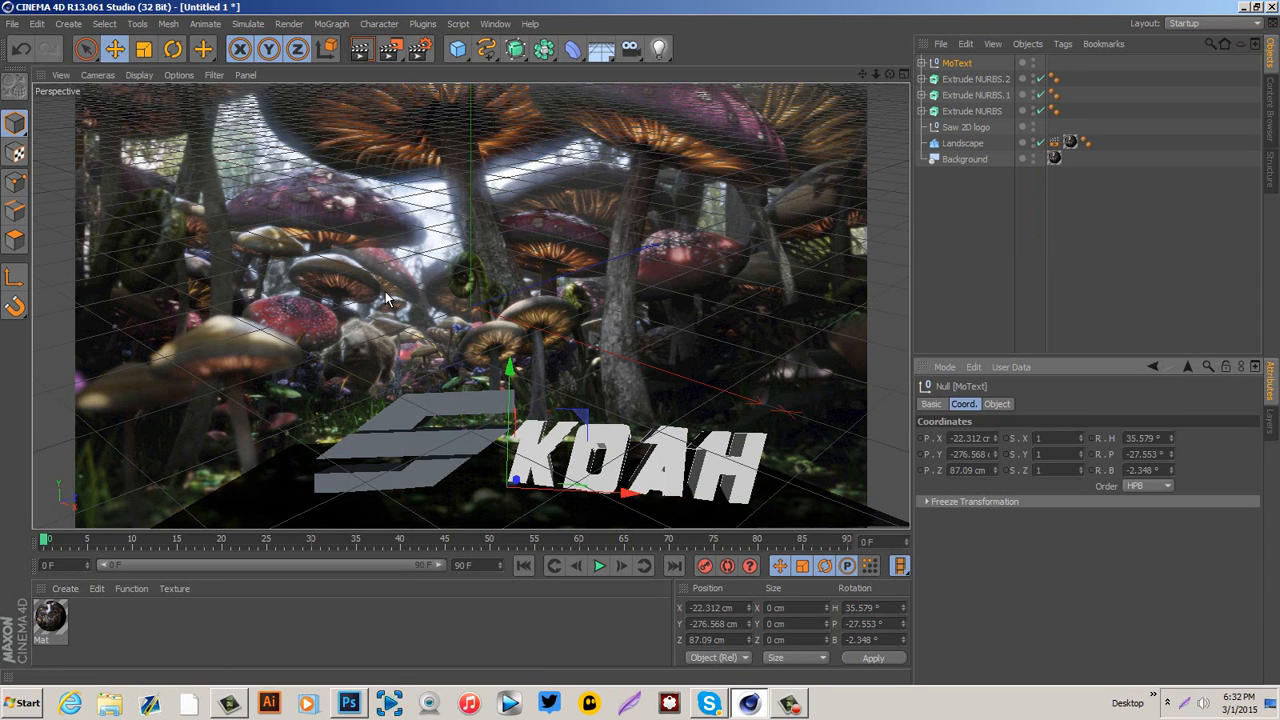
Give the K, O, A and H extrusions a Fillet Cap start with a 2 cm radius.
{"action": "left_click", "coordinate": [921, 63]}
{"action": "left_click", "coordinate": [981, 127]}
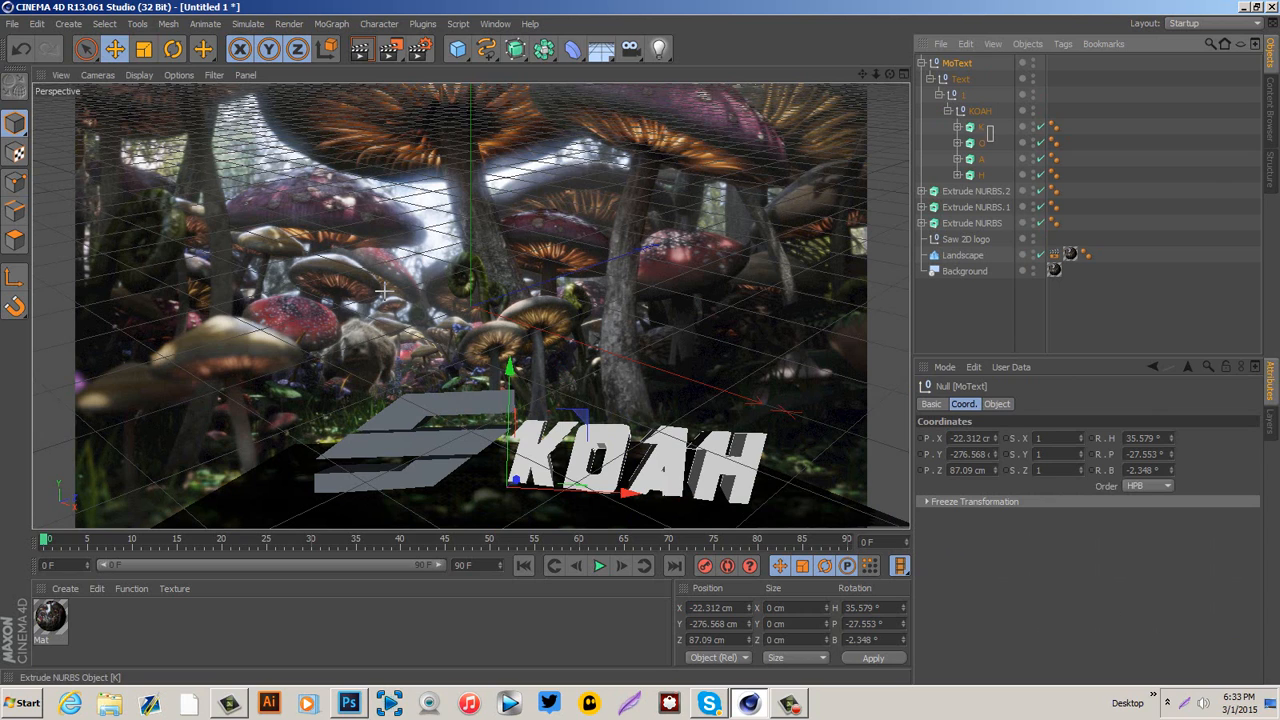
{"action": "left_click", "coordinate": [981, 175], "text": "shift"}
{"action": "left_click", "coordinate": [1029, 404]}
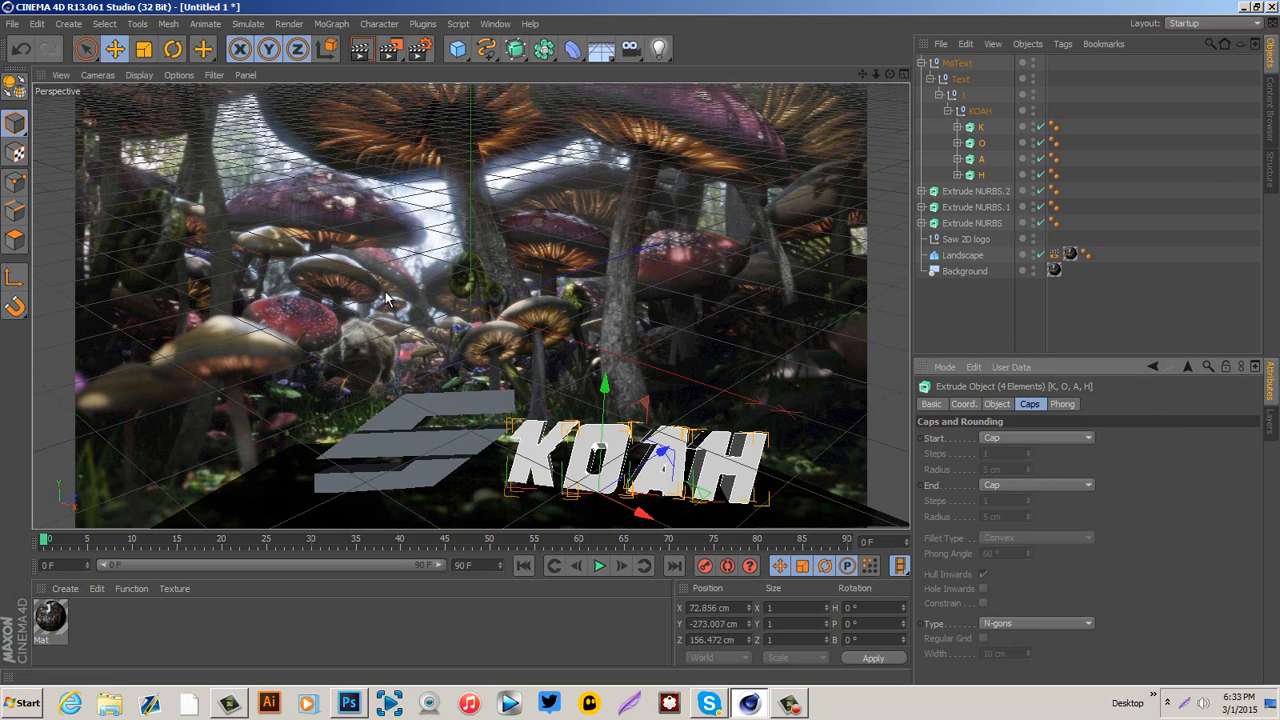
{"action": "left_click", "coordinate": [1037, 438]}
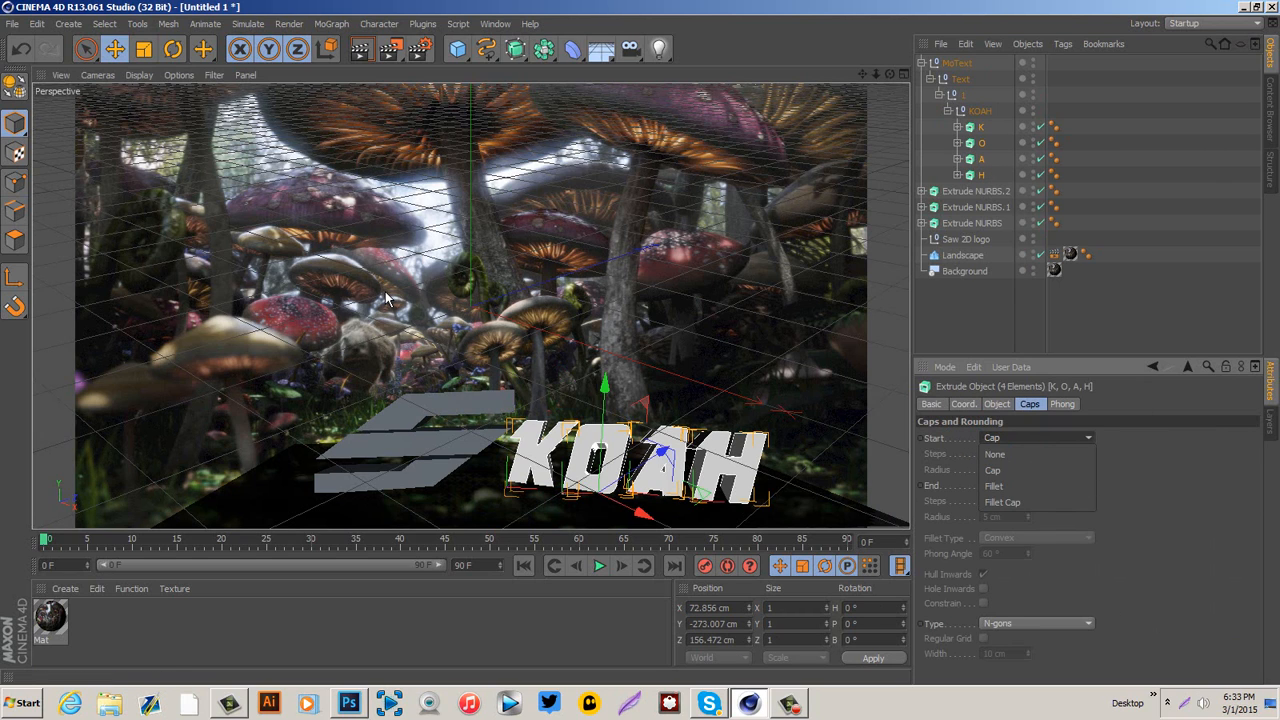
{"action": "left_click", "coordinate": [993, 470]}
{"action": "left_click_drag", "start_coordinate": [998, 124], "coordinate": [966, 176]}
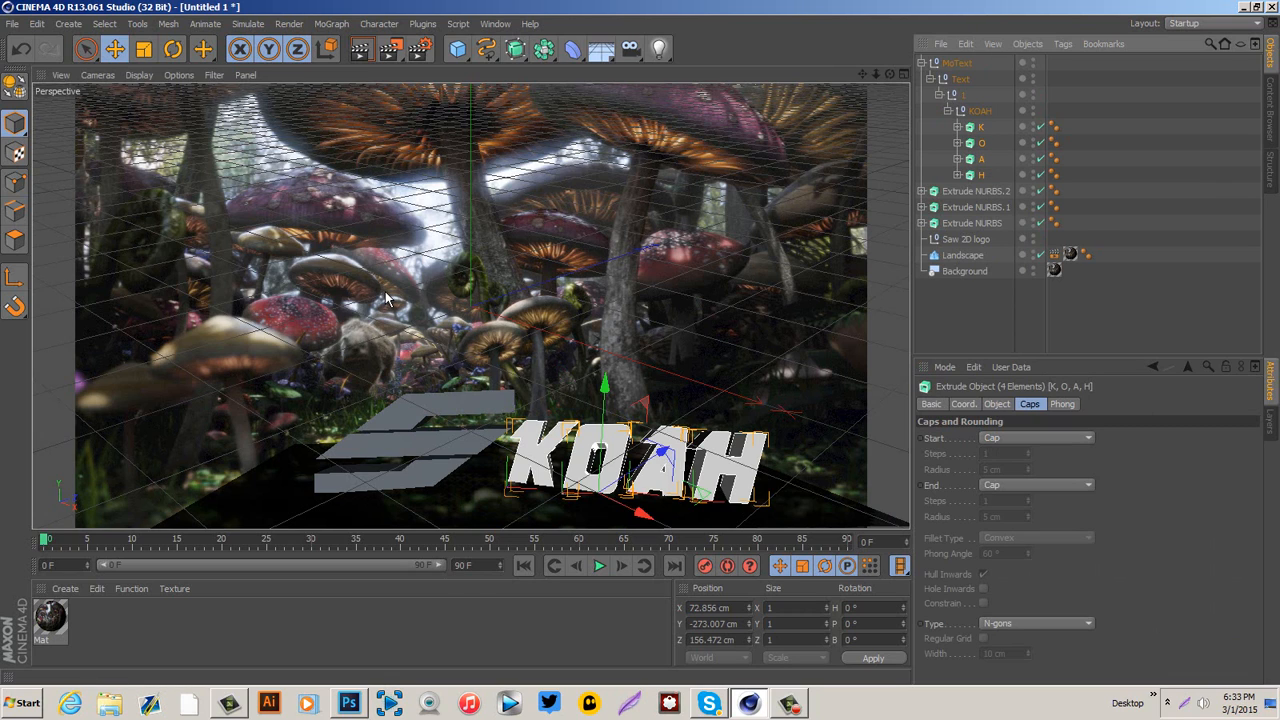
{"action": "left_click", "coordinate": [1037, 438]}
{"action": "left_click", "coordinate": [1005, 503]}
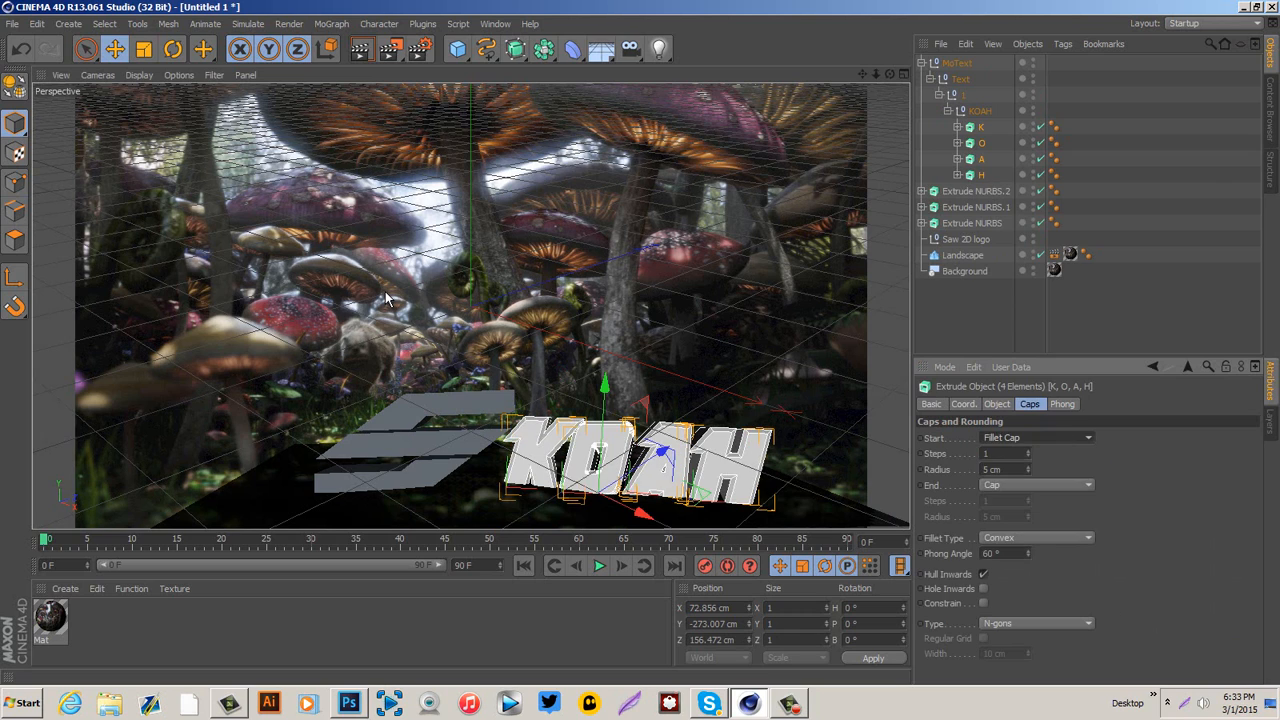
{"action": "left_click", "coordinate": [1028, 472]}
{"action": "left_click", "coordinate": [1028, 472]}
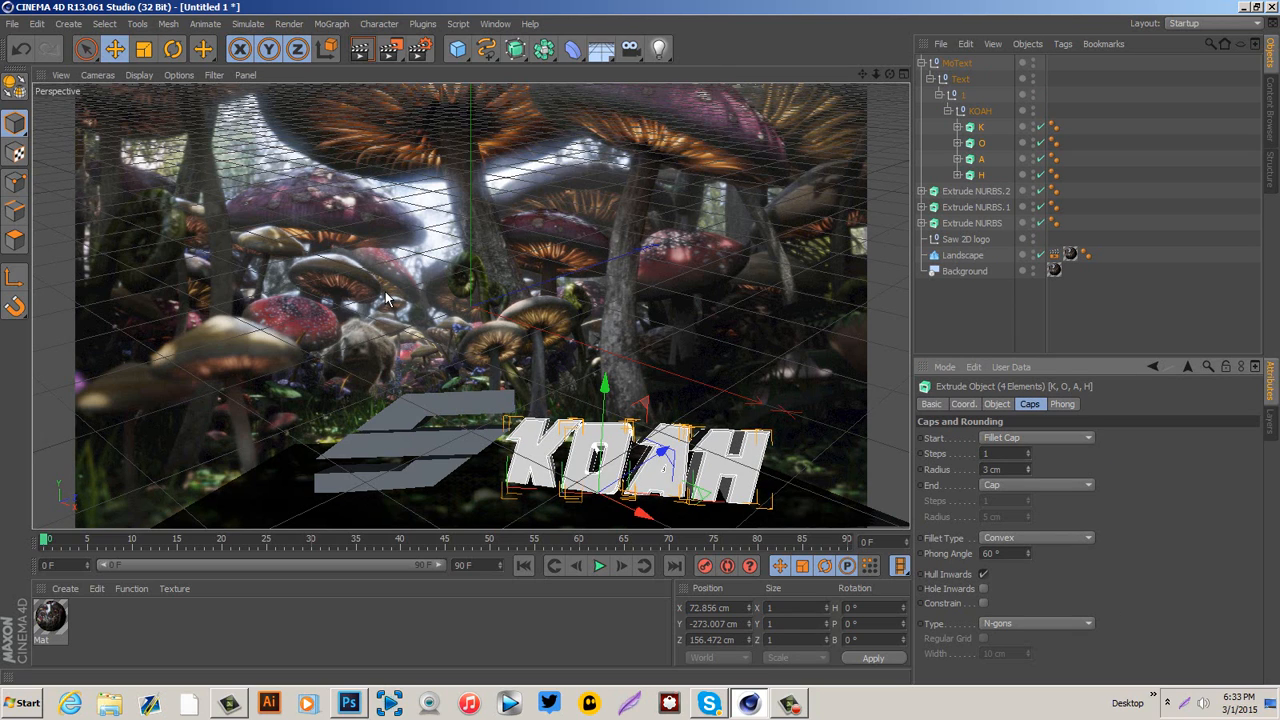
{"action": "left_click", "coordinate": [1028, 472]}
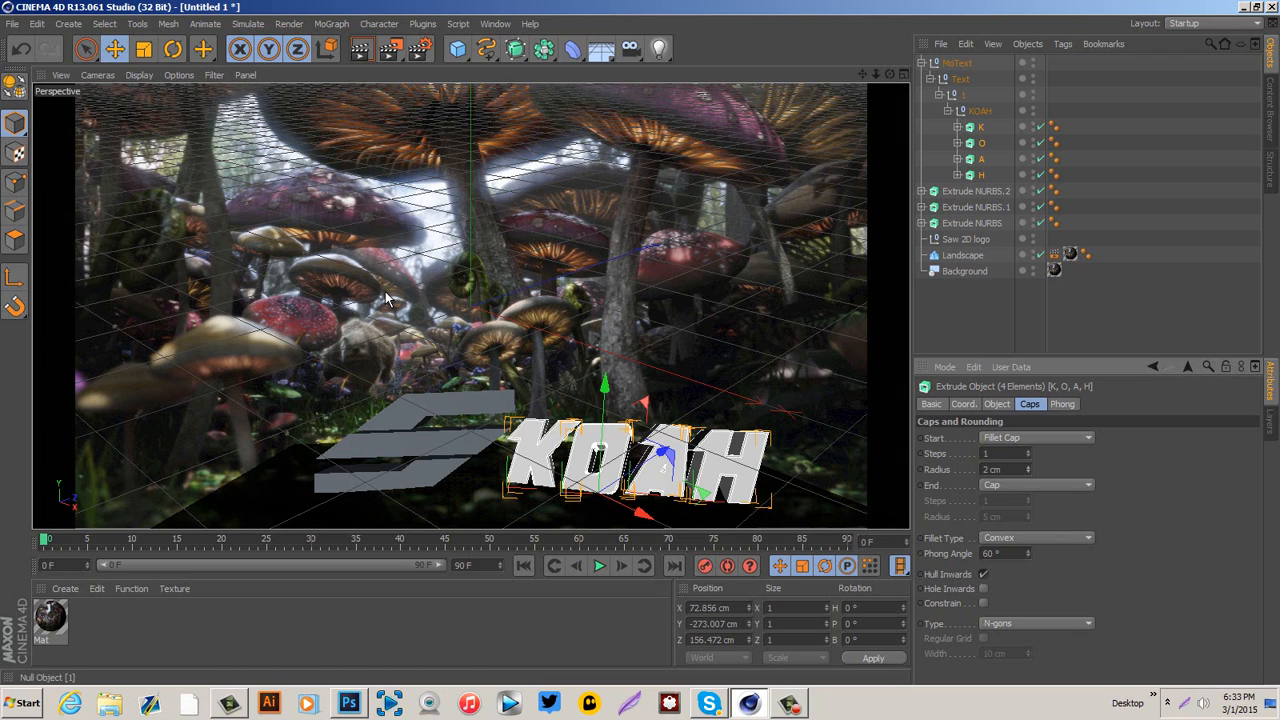
Give the three logo Extrude NURBS objects a Fillet Cap start with a radius of 1.474 cm.
{"action": "left_click", "coordinate": [921, 62]}
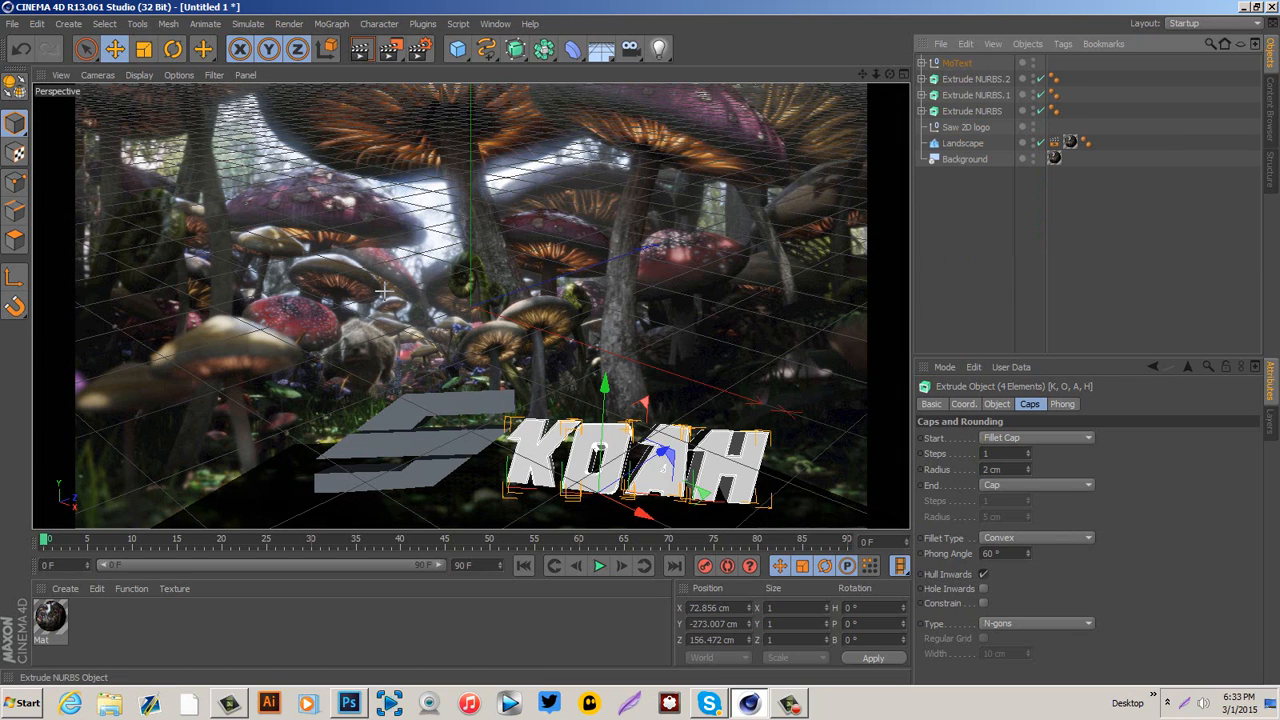
{"action": "left_click_drag", "start_coordinate": [1008, 76], "coordinate": [980, 112]}
{"action": "left_click", "coordinate": [1037, 437]}
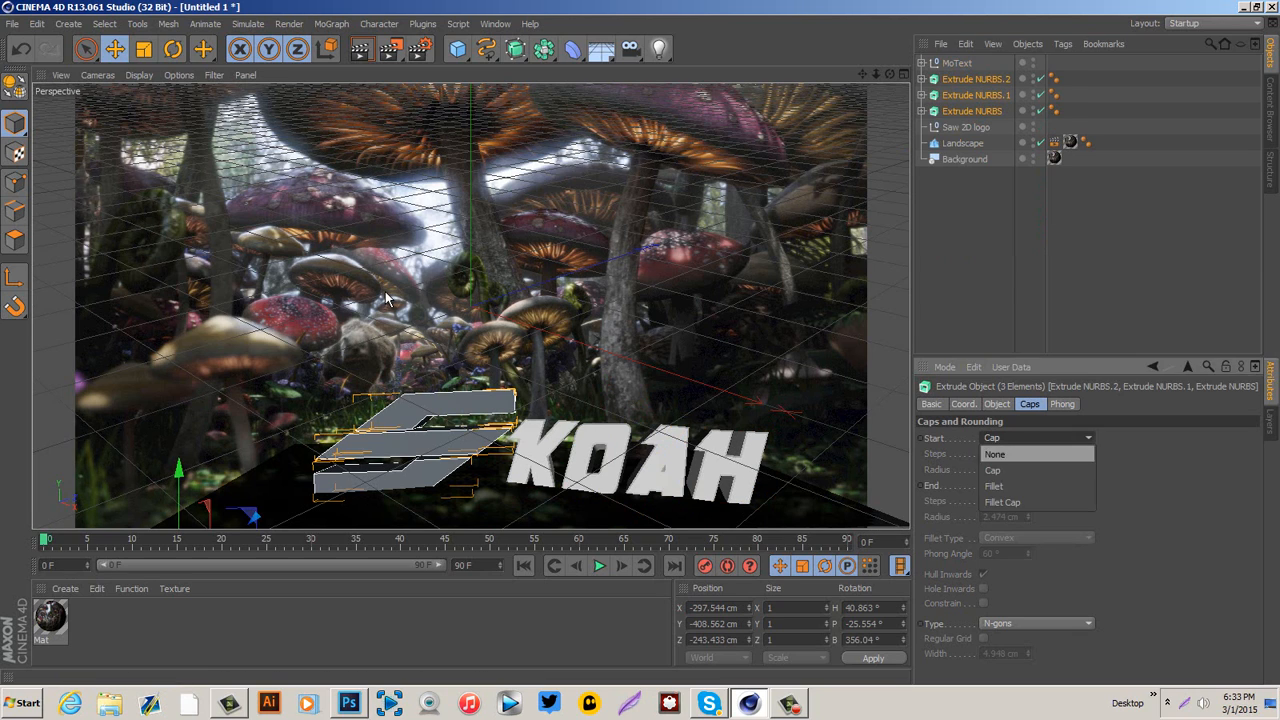
{"action": "left_click", "coordinate": [1003, 502]}
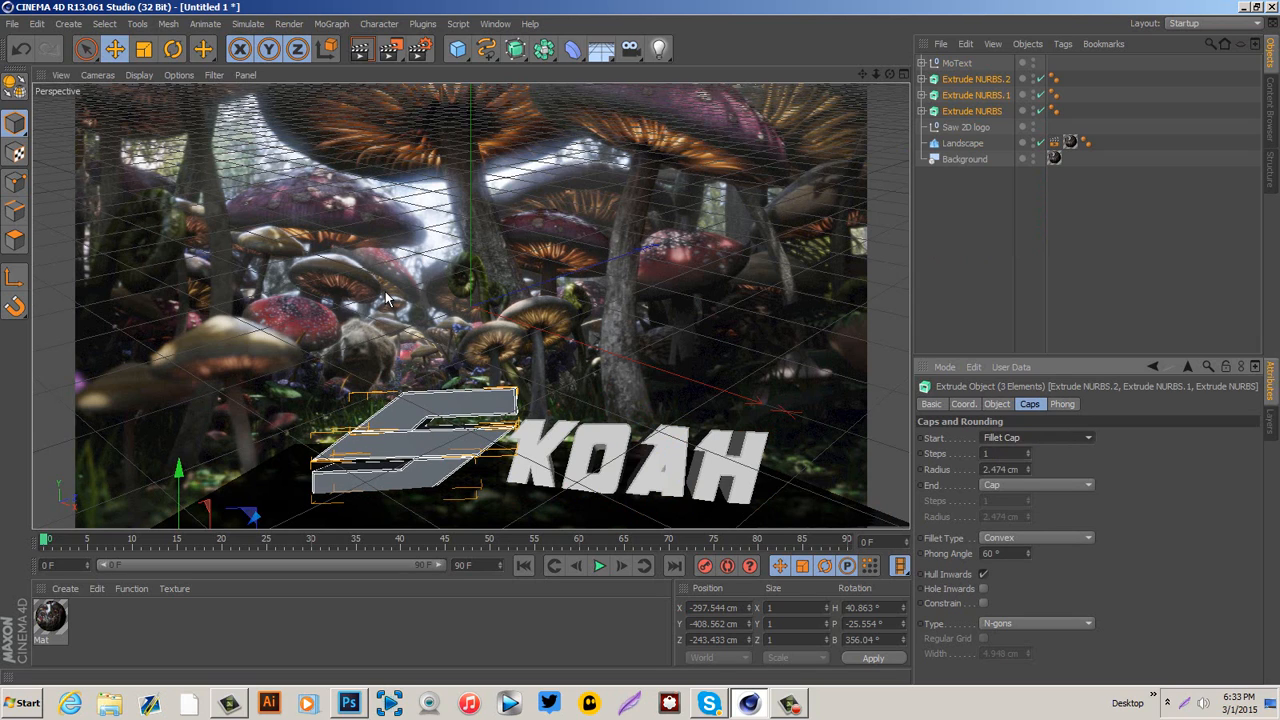
{"action": "left_click_drag", "start_coordinate": [1028, 469], "coordinate": [1028, 473]}
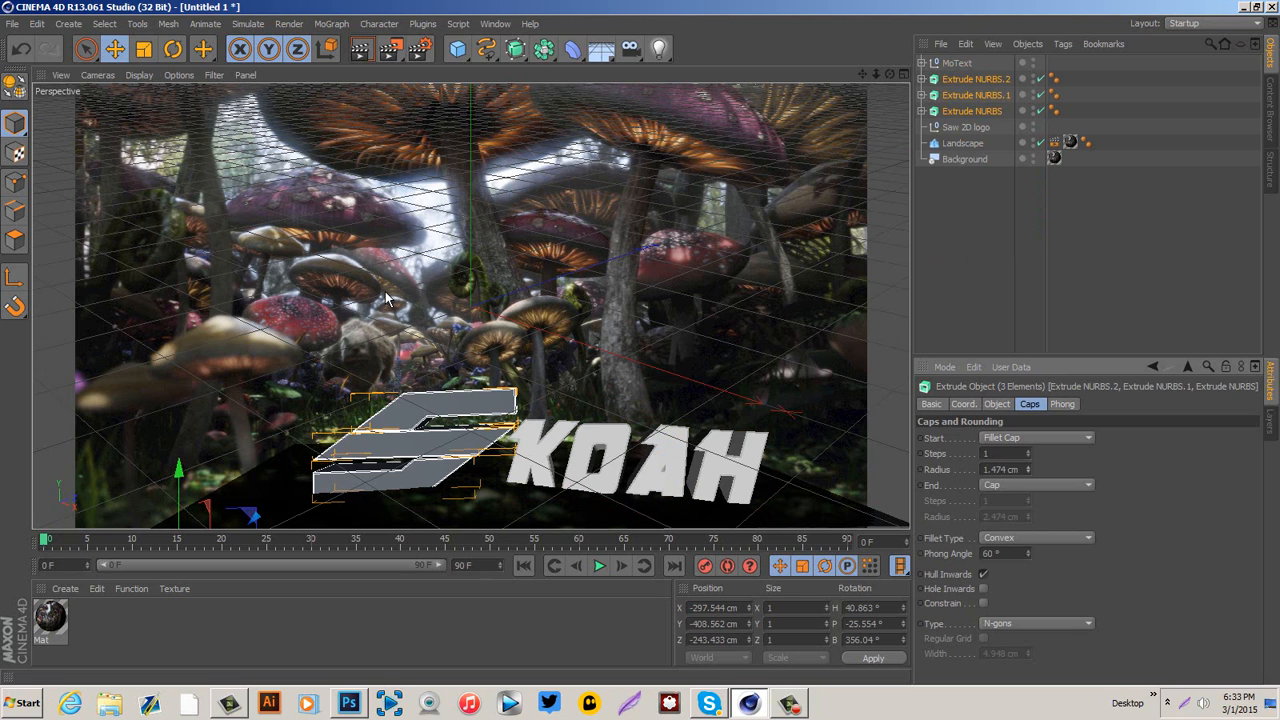
Create a new material and disable its Specular channel.
{"action": "key", "text": "ctrl+n"}
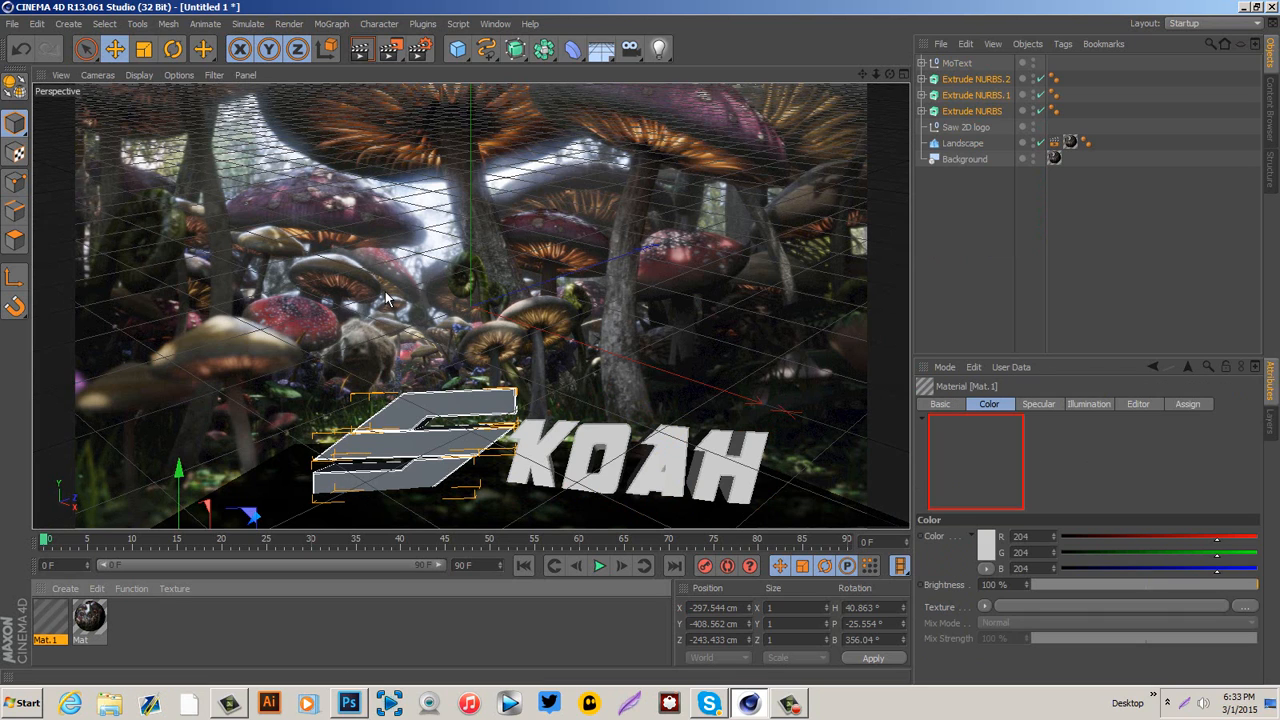
{"action": "double_click", "coordinate": [50, 617]}
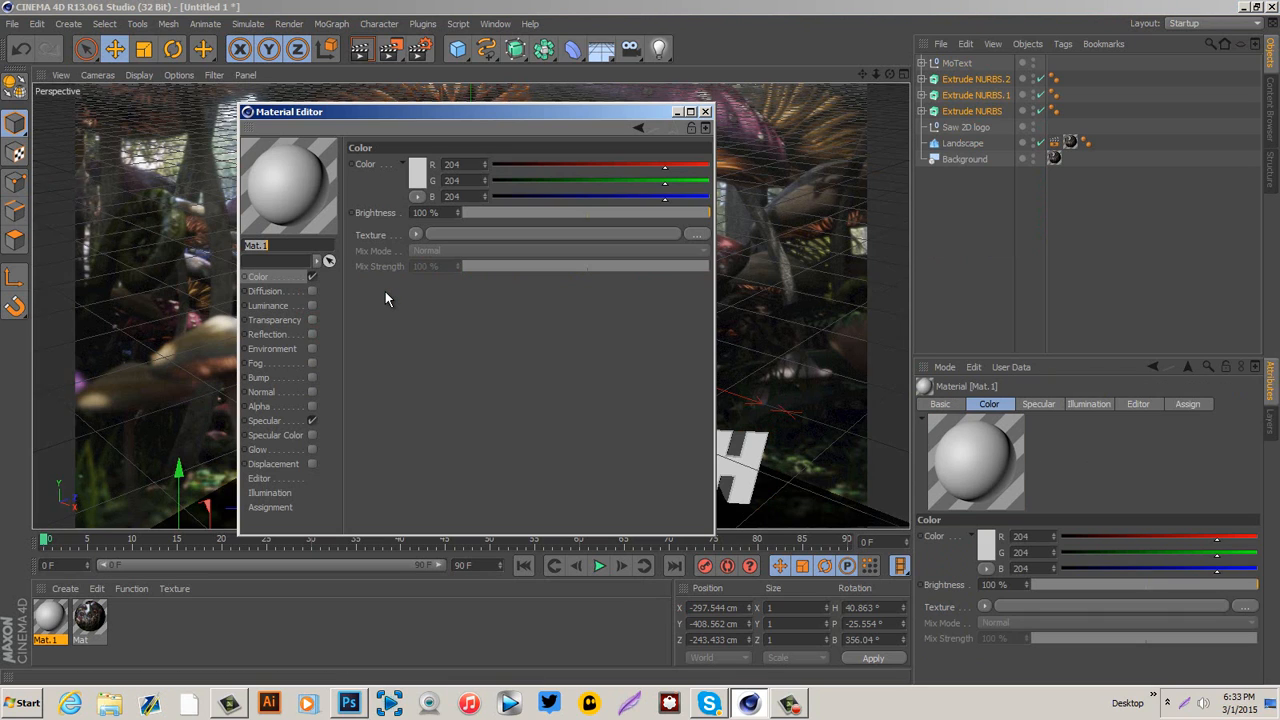
{"action": "left_click", "coordinate": [312, 420]}
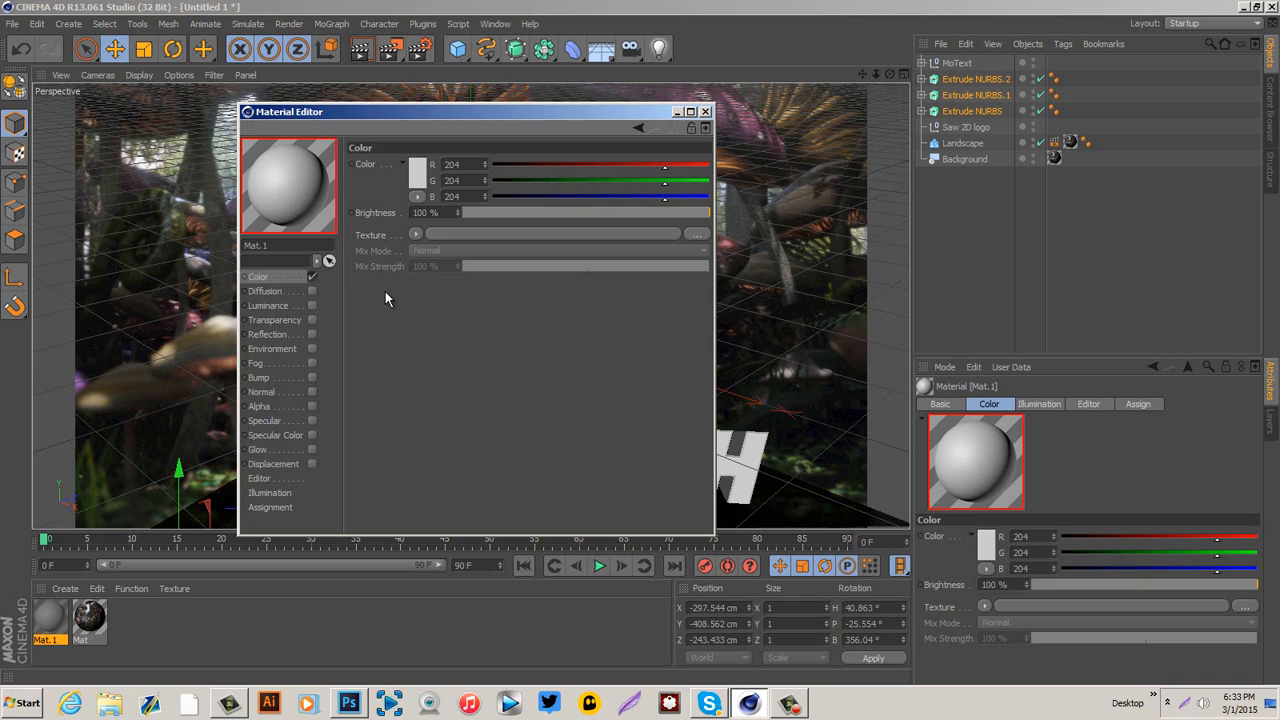
Start loading an image as the new material's color texture and browse to gfx shizz > Flow > Flow Graphics Pack Part 3 > Concrete.
{"action": "left_click", "coordinate": [416, 234]}
{"action": "left_click", "coordinate": [440, 266]}
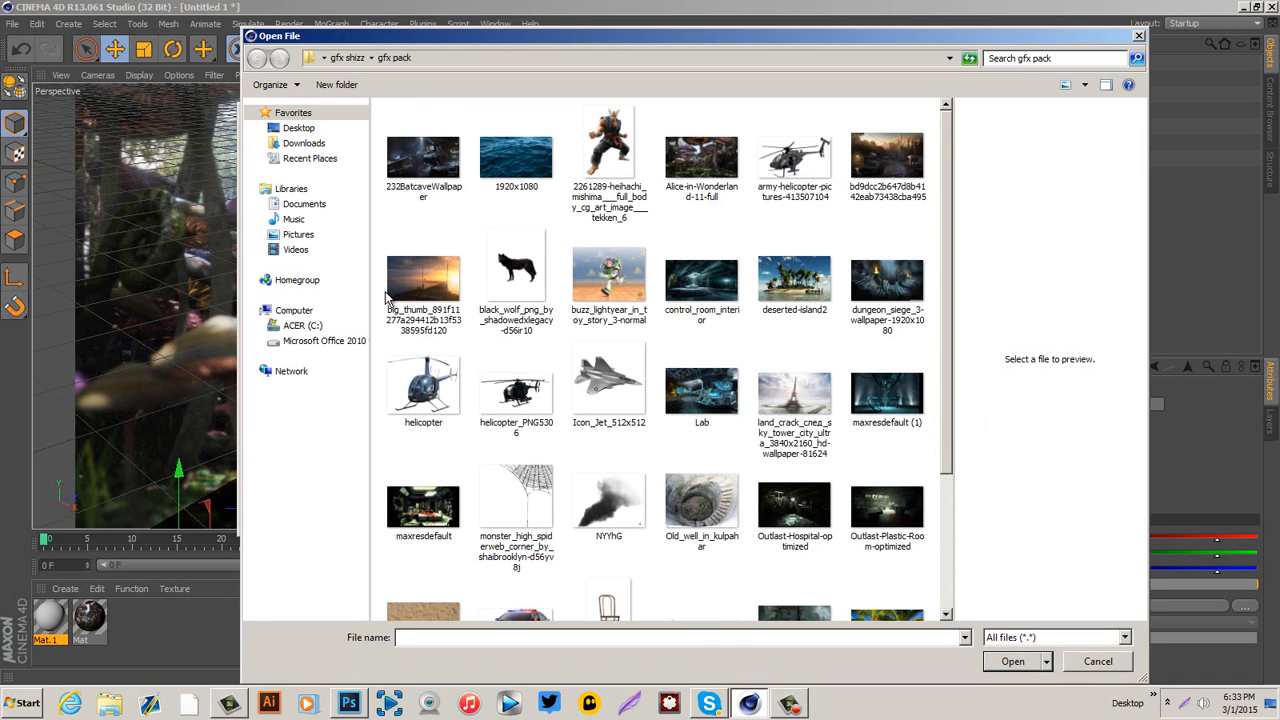
{"action": "left_click", "coordinate": [298, 128]}
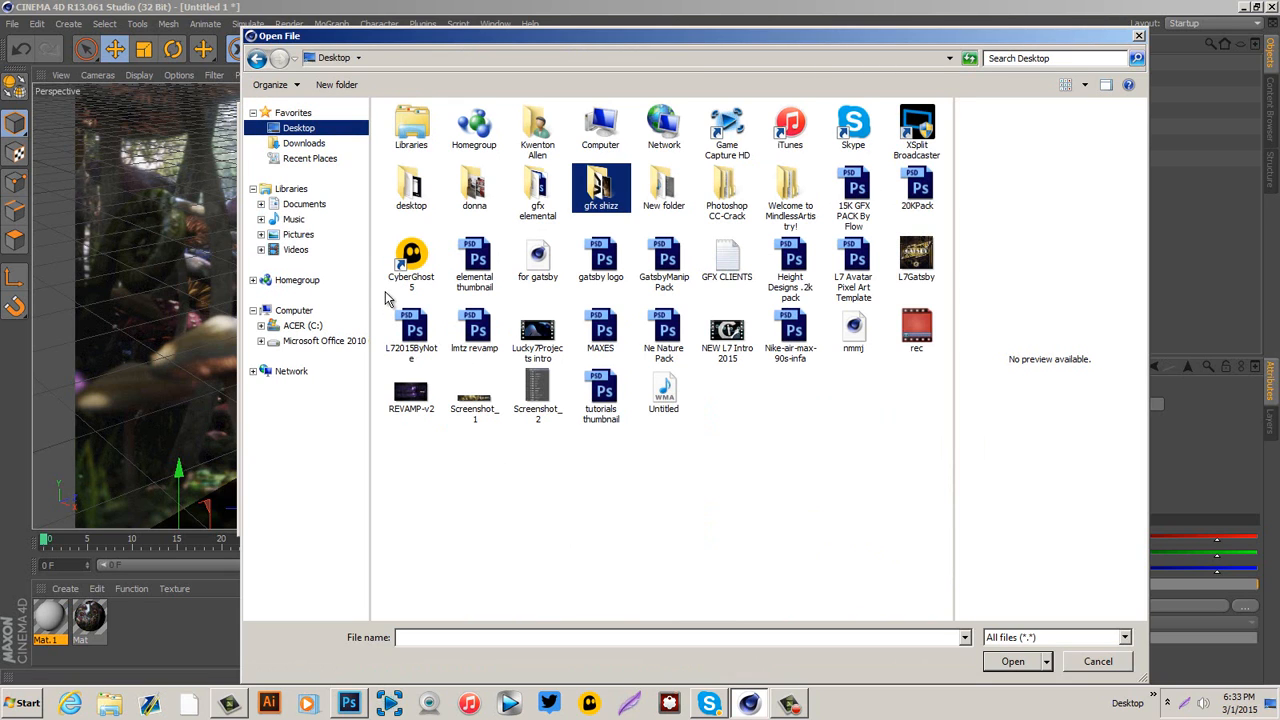
{"action": "key", "text": "Return"}
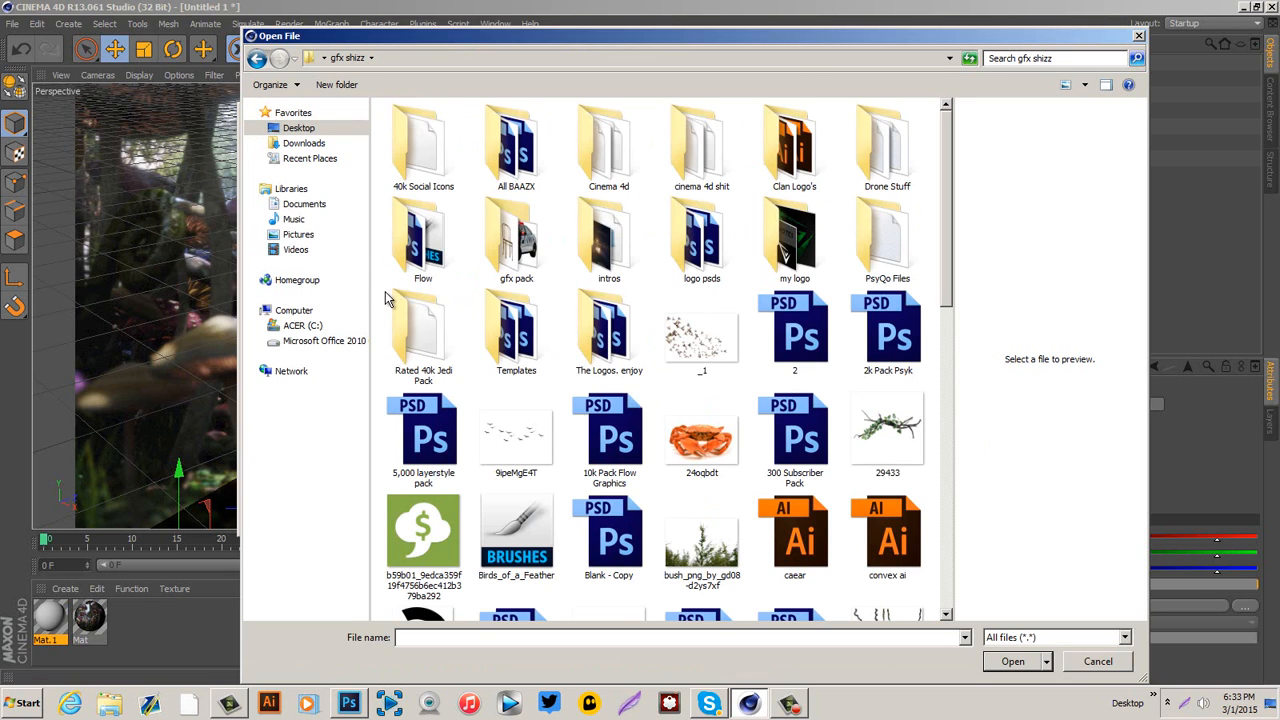
{"action": "key", "text": "f"}
{"action": "key", "text": "Return"}
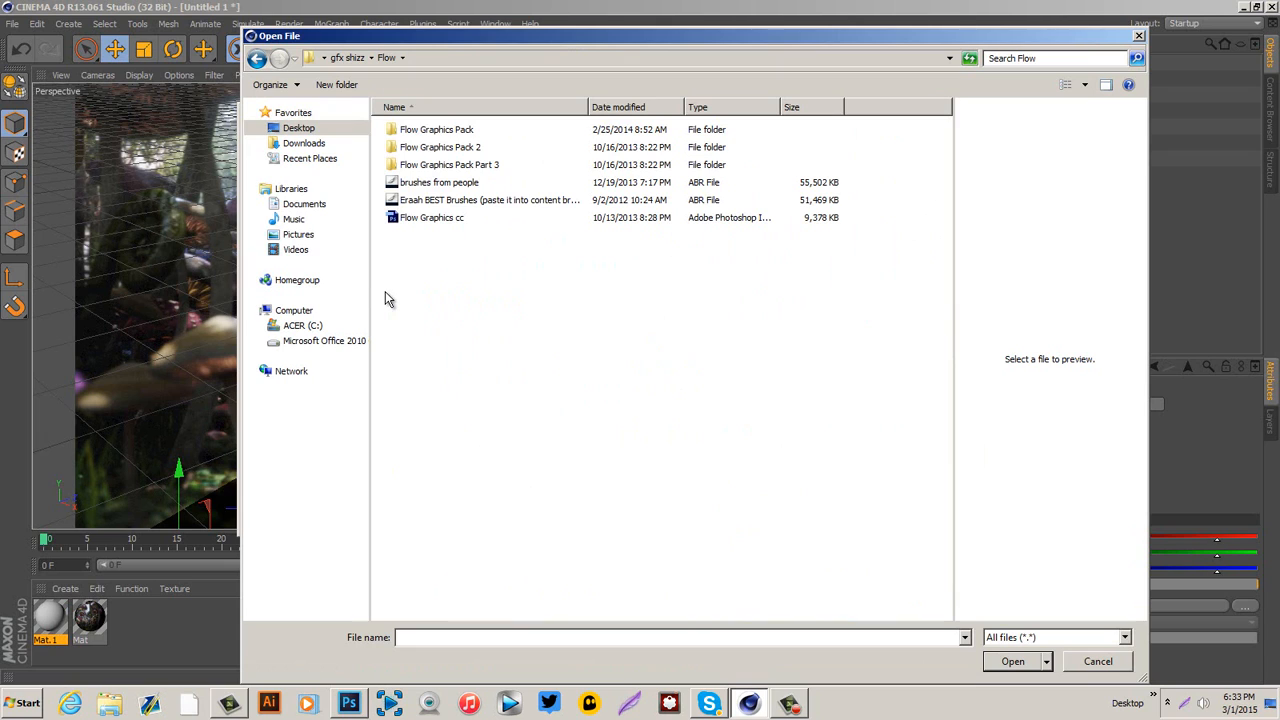
{"action": "key", "text": "f"}
{"action": "key", "text": "f"}
{"action": "key", "text": "f"}
{"action": "key", "text": "Return"}
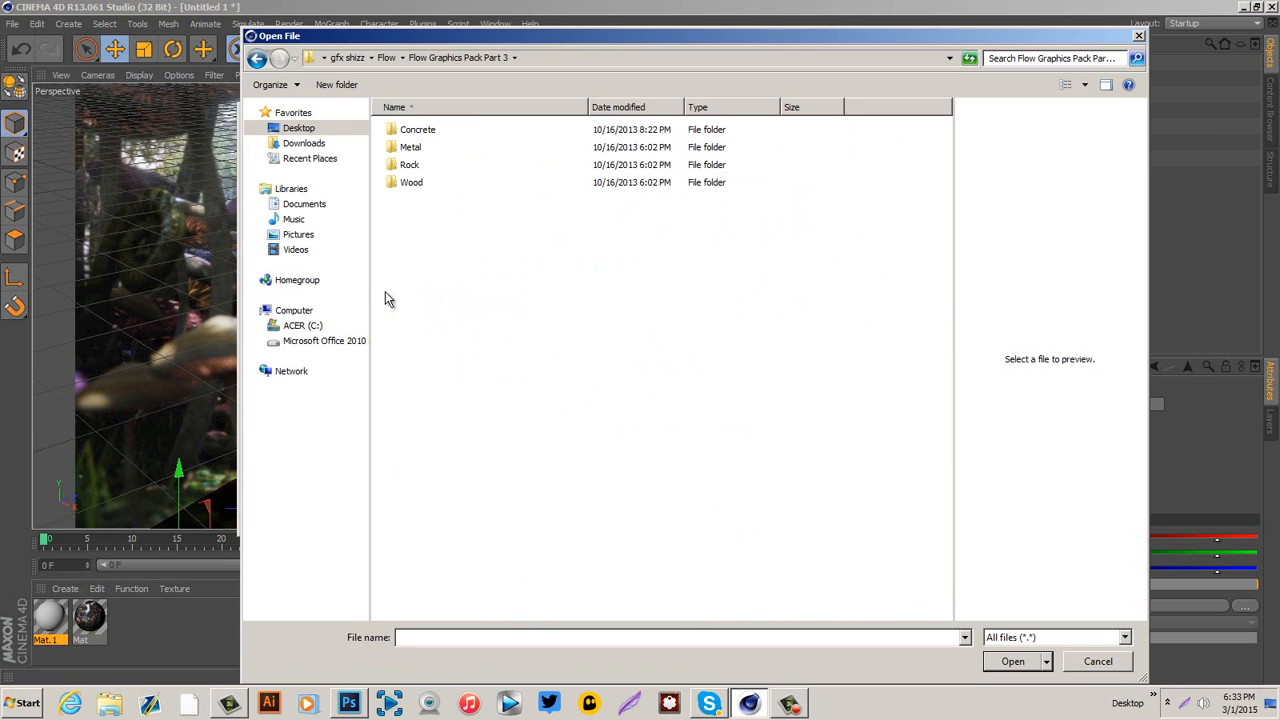
{"action": "key", "text": "c"}
{"action": "key", "text": "Return"}
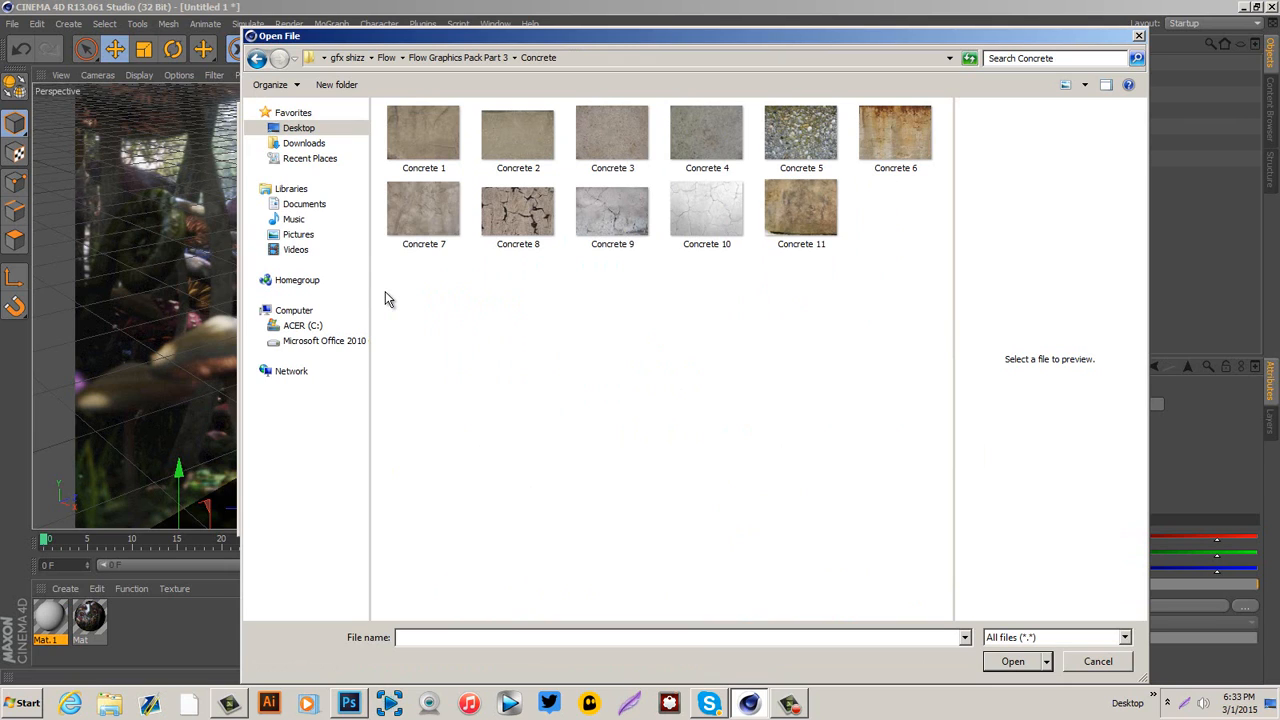
Preview the Concrete 7 image and look through the Rock folder for an alternative texture.
{"action": "key", "text": "Down"}
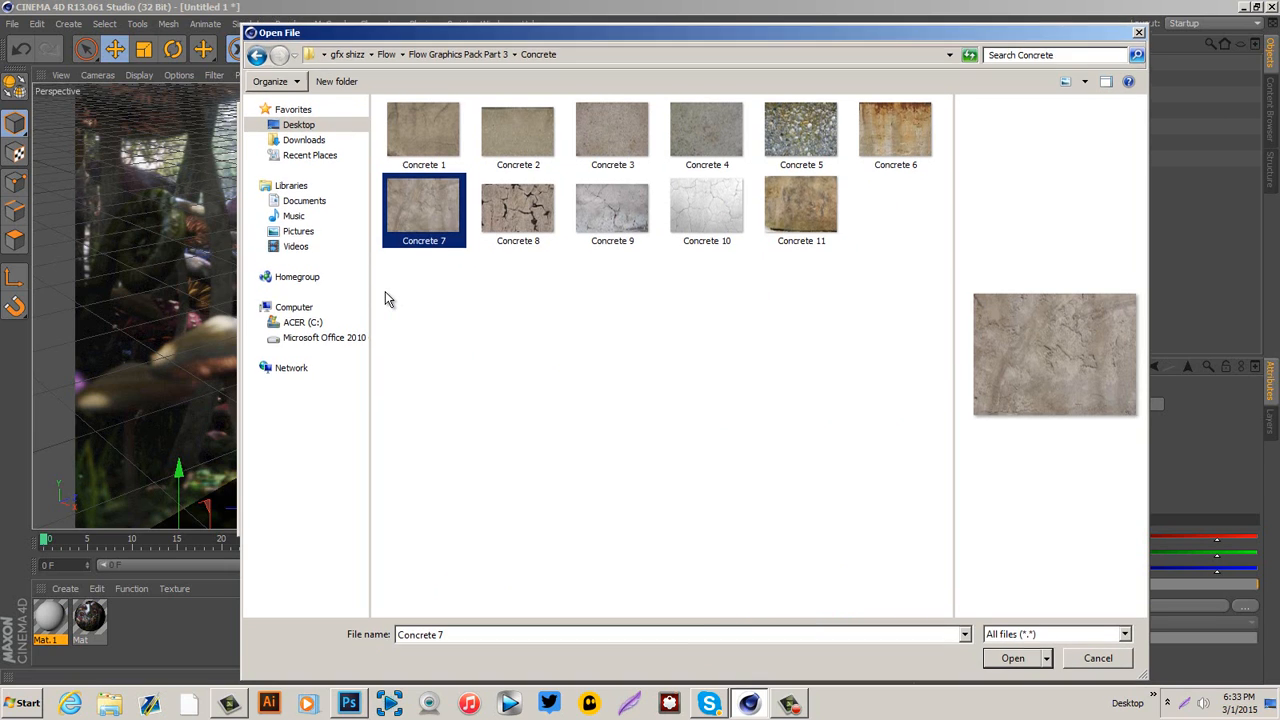
{"action": "key", "text": "BackSpace"}
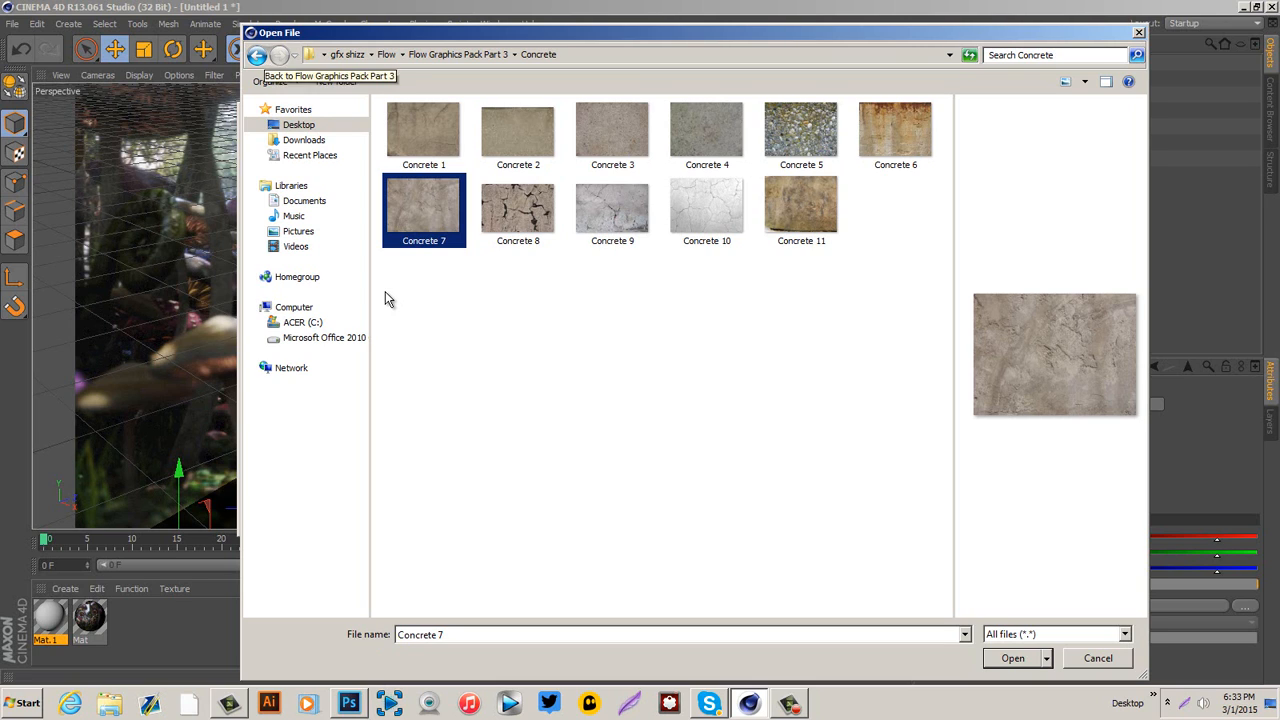
{"action": "key", "text": "r"}
{"action": "key", "text": "Return"}
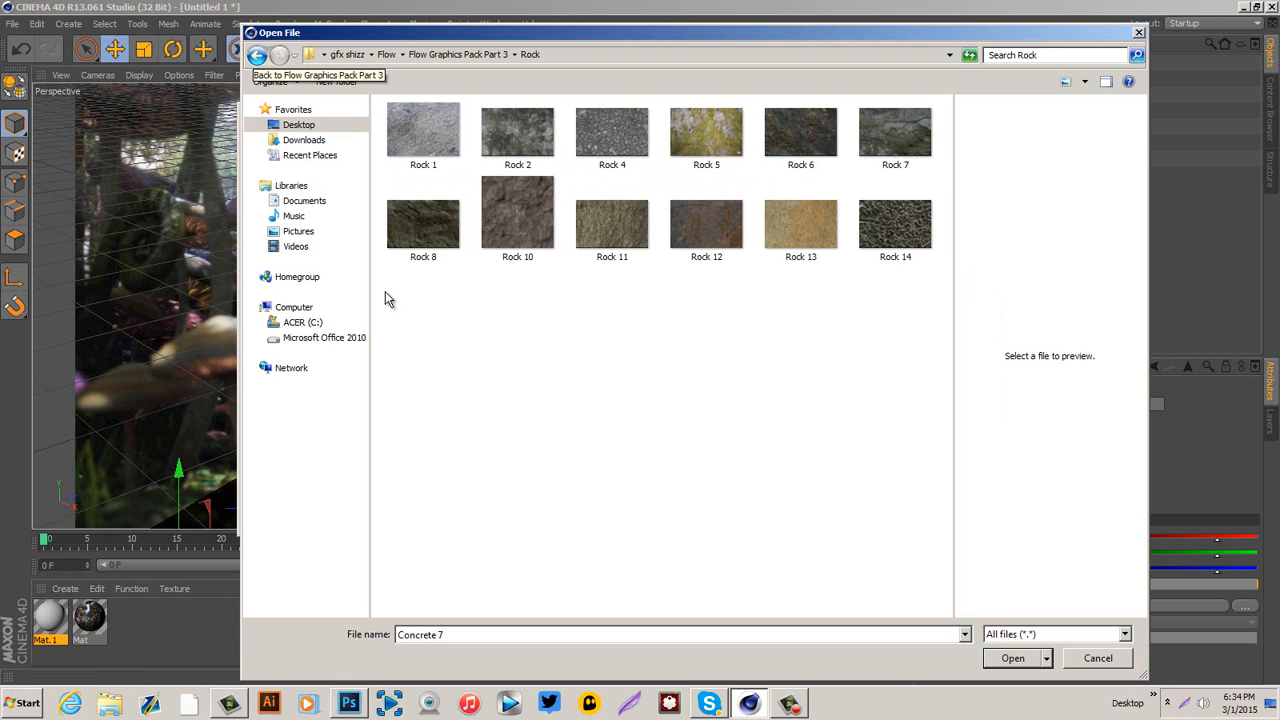
{"action": "key", "text": "BackSpace"}
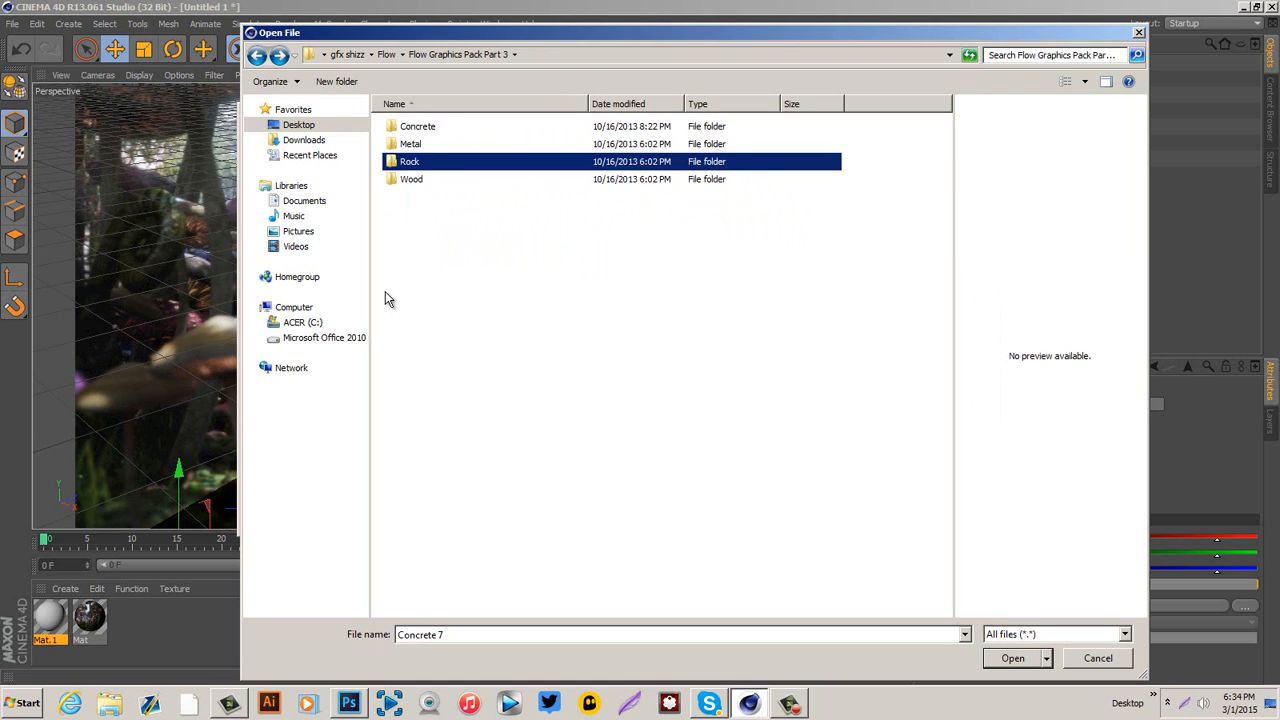
Load Concrete 1 from the Concrete folder as the material's color texture.
{"action": "key", "text": "c"}
{"action": "key", "text": "Return"}
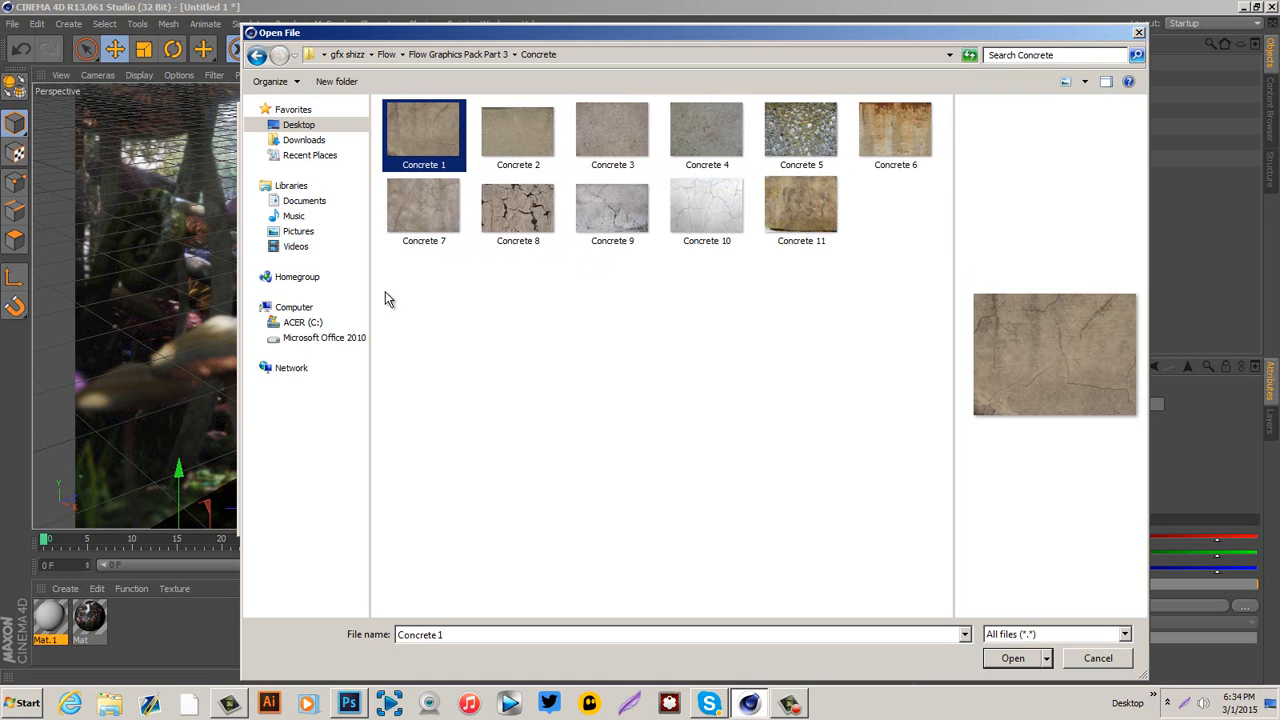
{"action": "key", "text": "Return"}
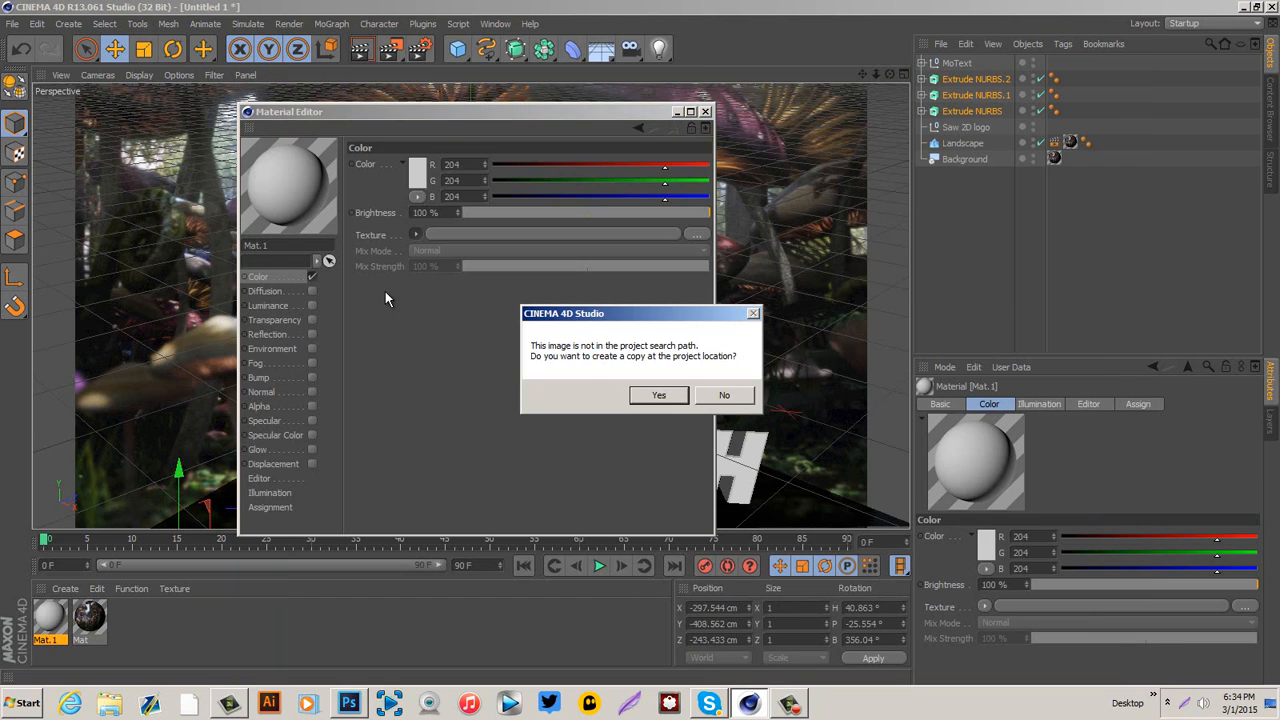
{"action": "key", "text": "Return"}
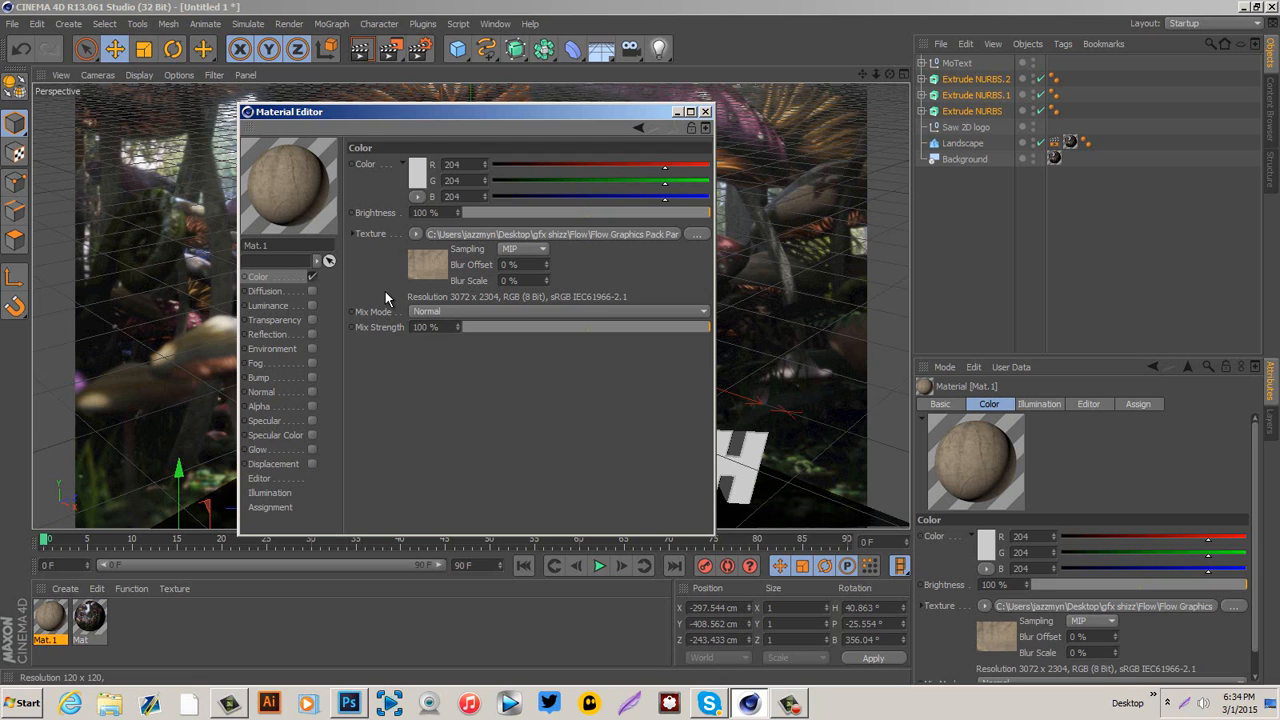
Switch the Mat.1 preview to Object (Soft Shadow) and close the material editor.
{"action": "right_click", "coordinate": [385, 297]}
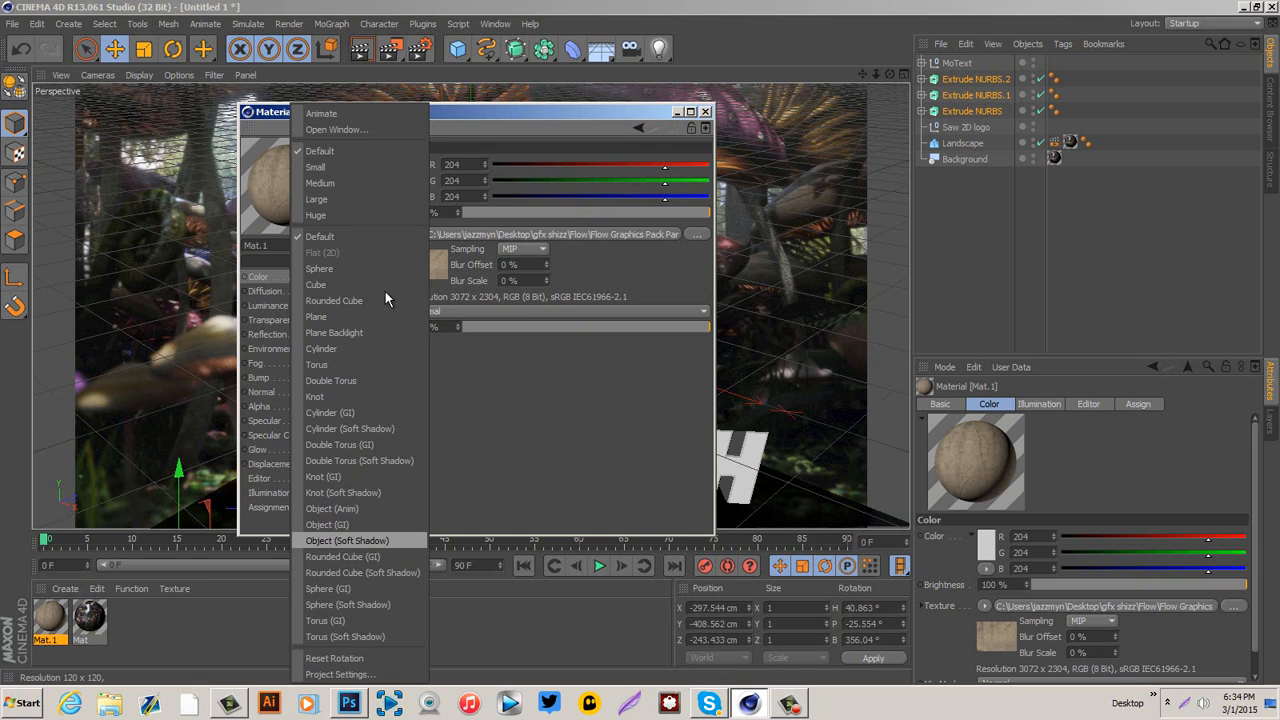
{"action": "key", "text": "Return"}
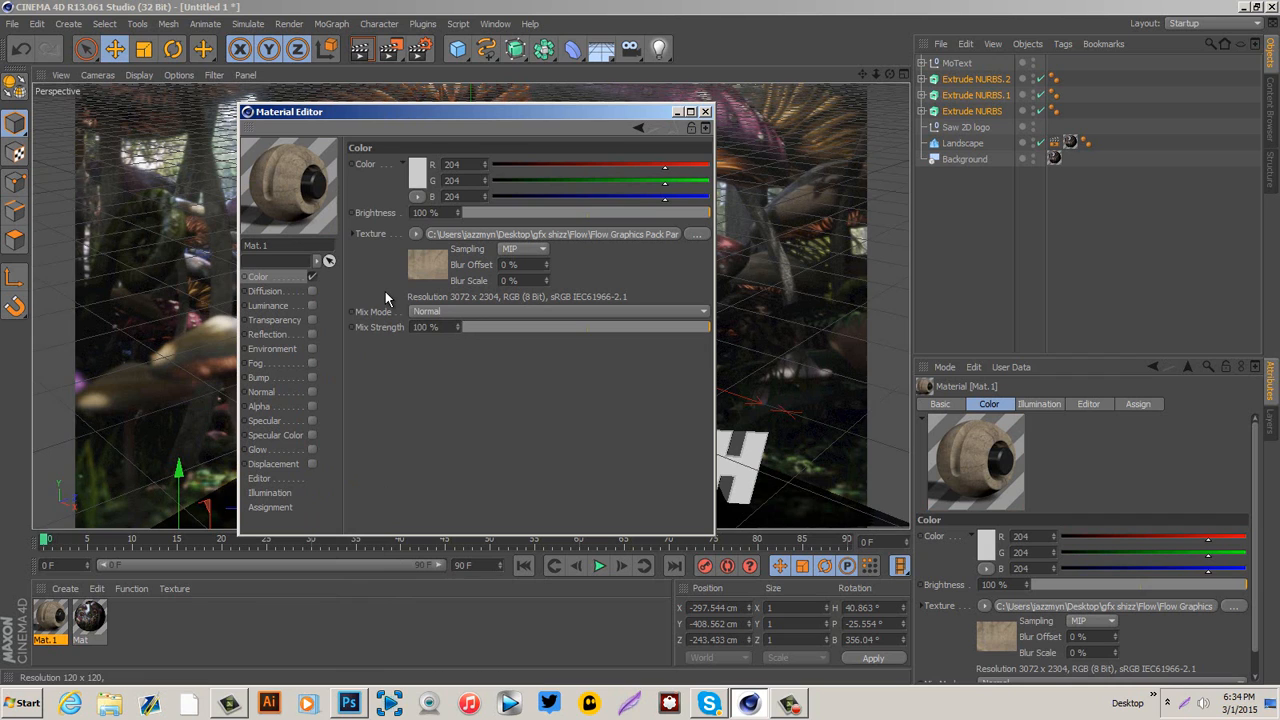
{"action": "key", "text": "alt+F4"}
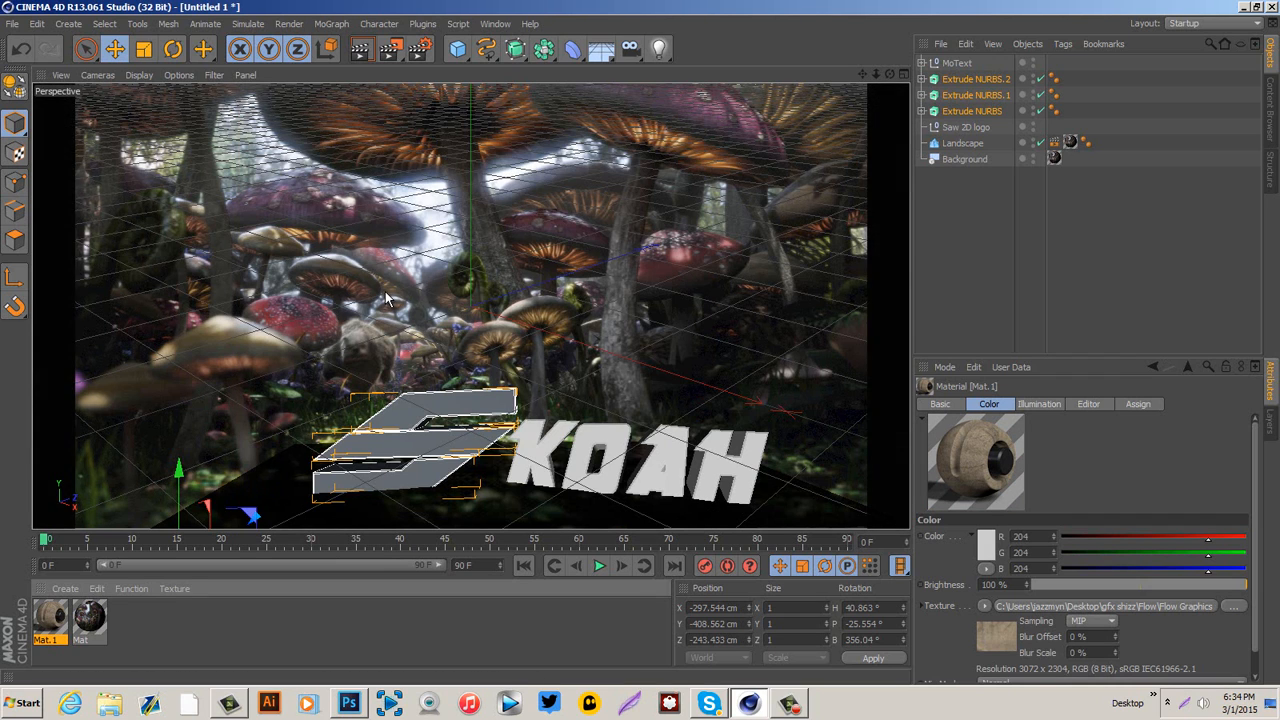
Apply the Mat.1 material to the three logo Extrude NURBS objects and to MoText.
{"action": "left_click_drag", "start_coordinate": [395, 300], "coordinate": [388, 300]}
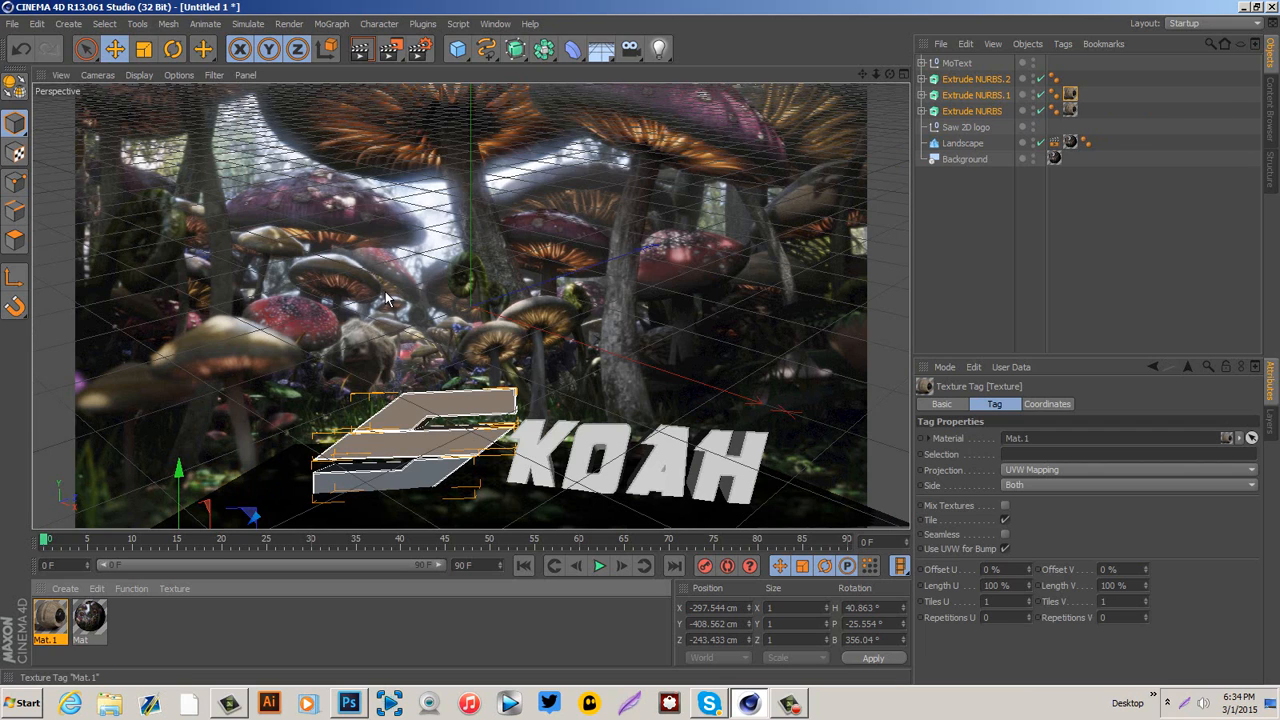
{"action": "left_click_drag", "start_coordinate": [388, 298], "coordinate": [390, 300]}
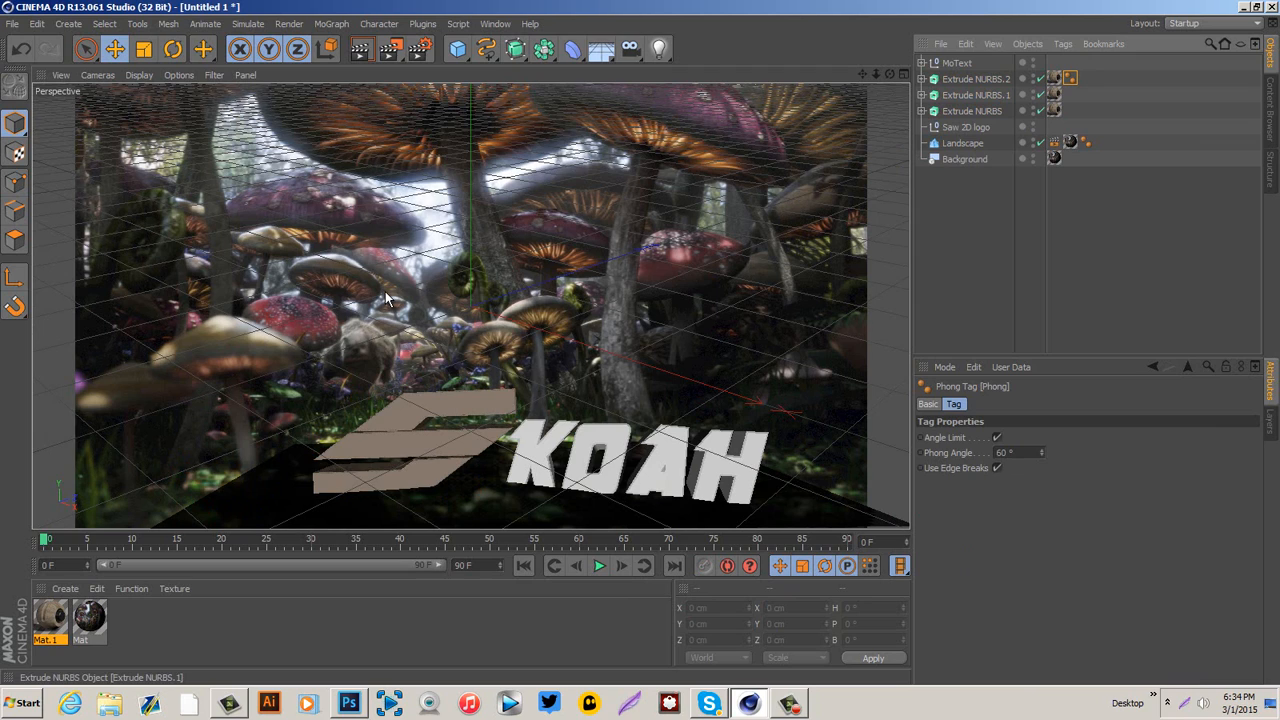
{"action": "key", "text": "ctrl+z"}
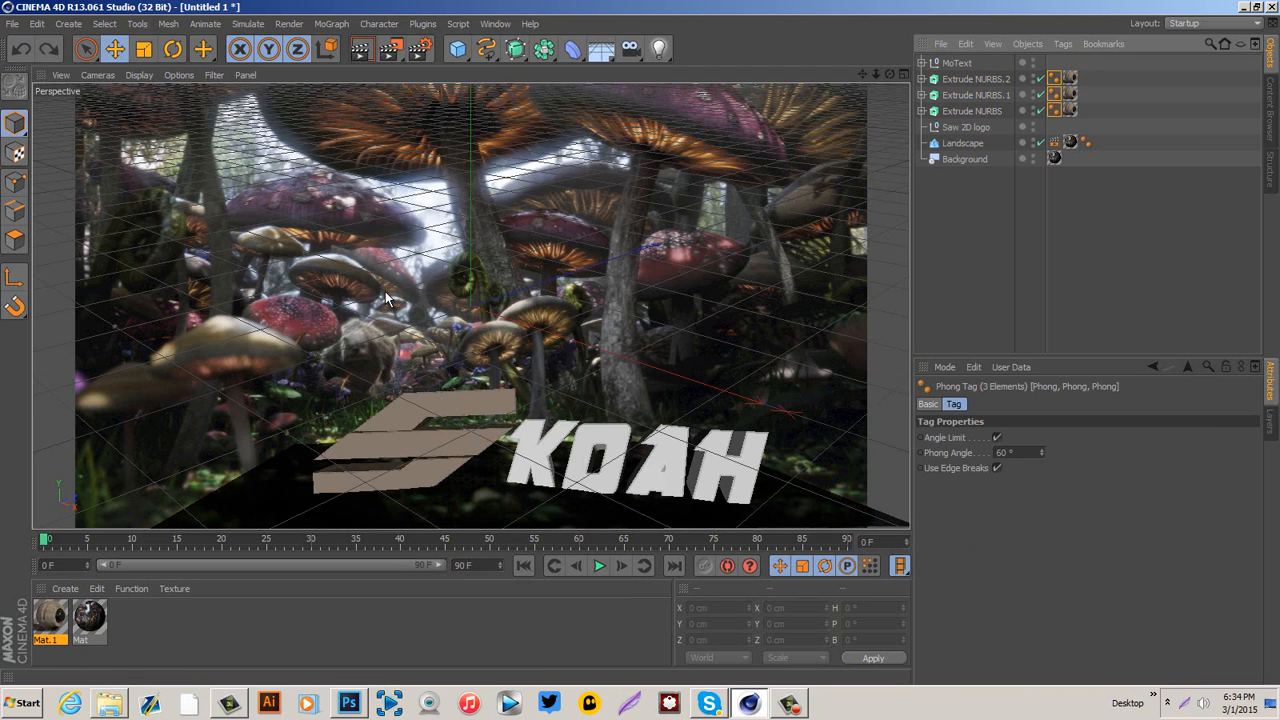
{"action": "left_click_drag", "start_coordinate": [385, 291], "coordinate": [388, 298]}
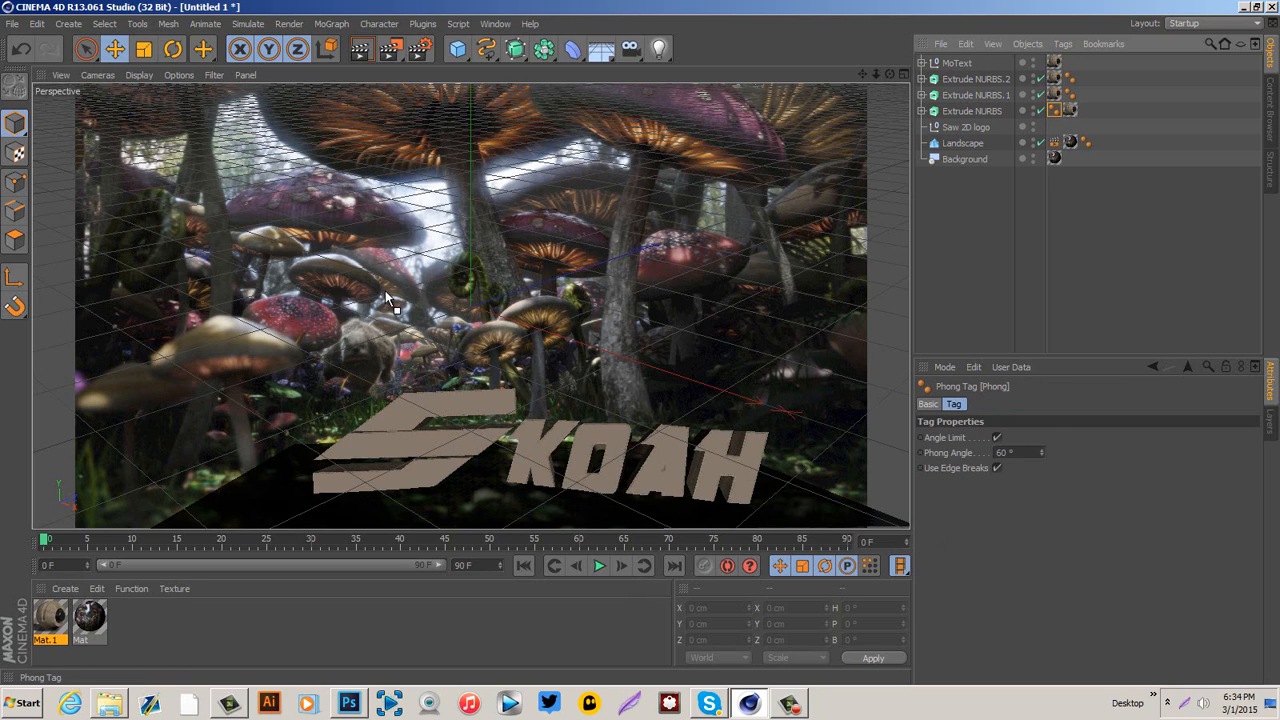
Set the projection of the four Mat.1 texture tags on the logo and text to Frontal.
{"action": "left_click", "coordinate": [383, 291]}
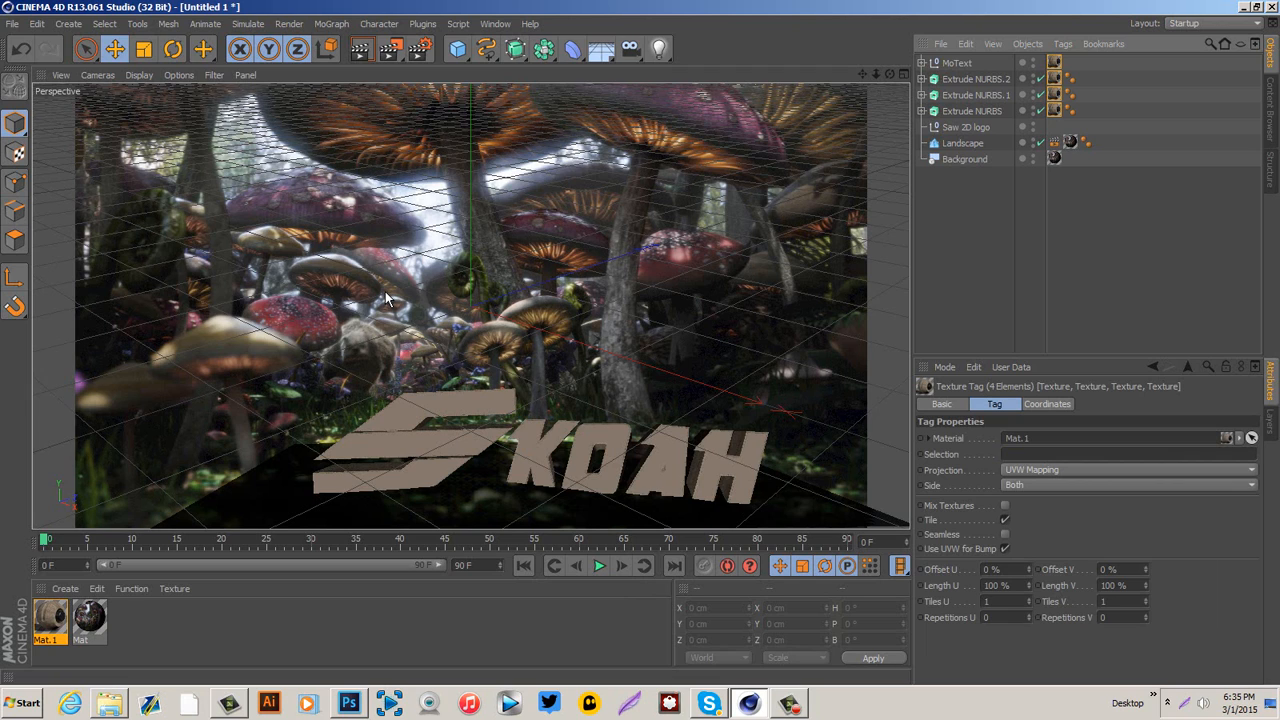
{"action": "left_click", "coordinate": [1128, 469]}
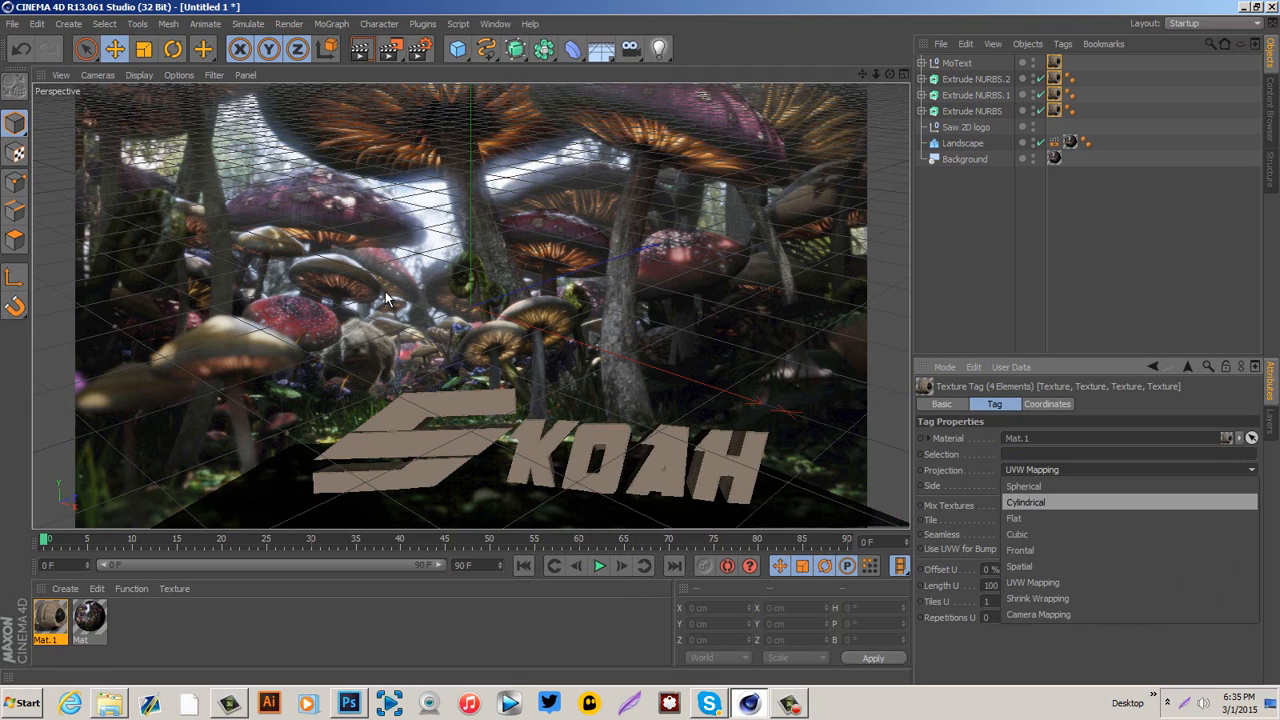
{"action": "left_click", "coordinate": [1030, 550]}
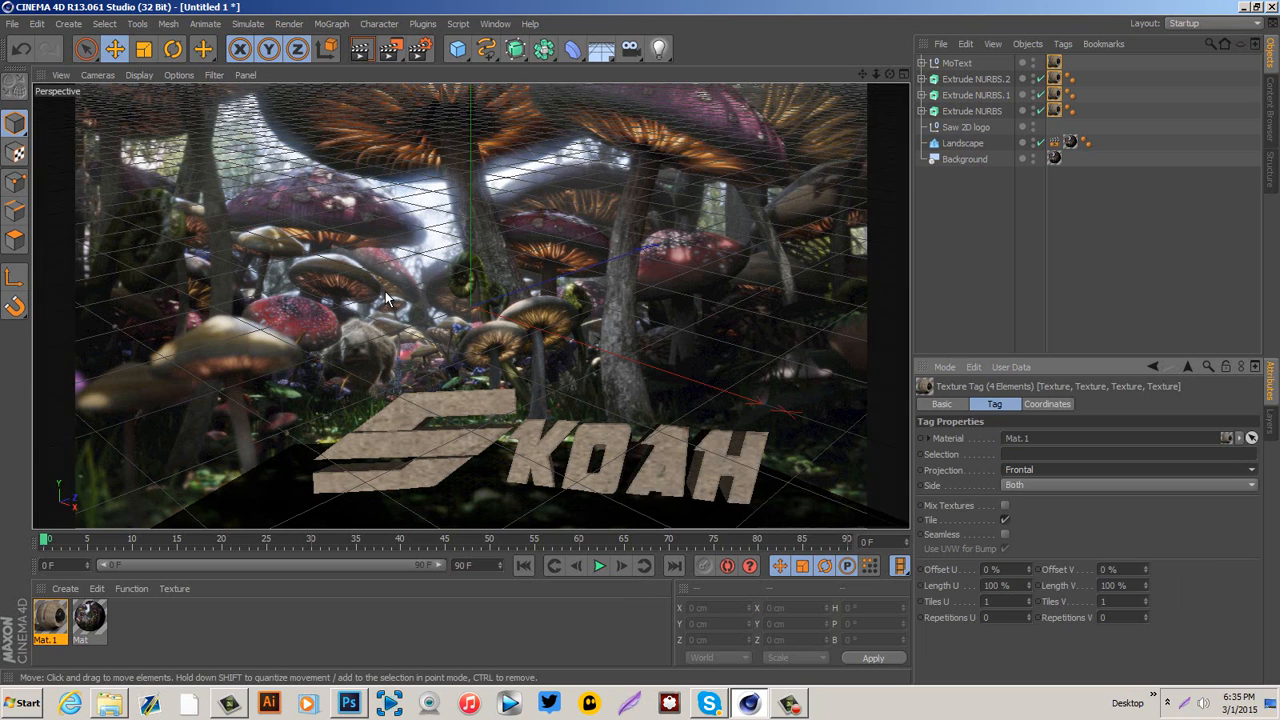
Scale the texture on the four selected tags to Length U 24% and Length V 29%.
{"action": "type", "text": "26"}
{"action": "key", "text": "Return"}
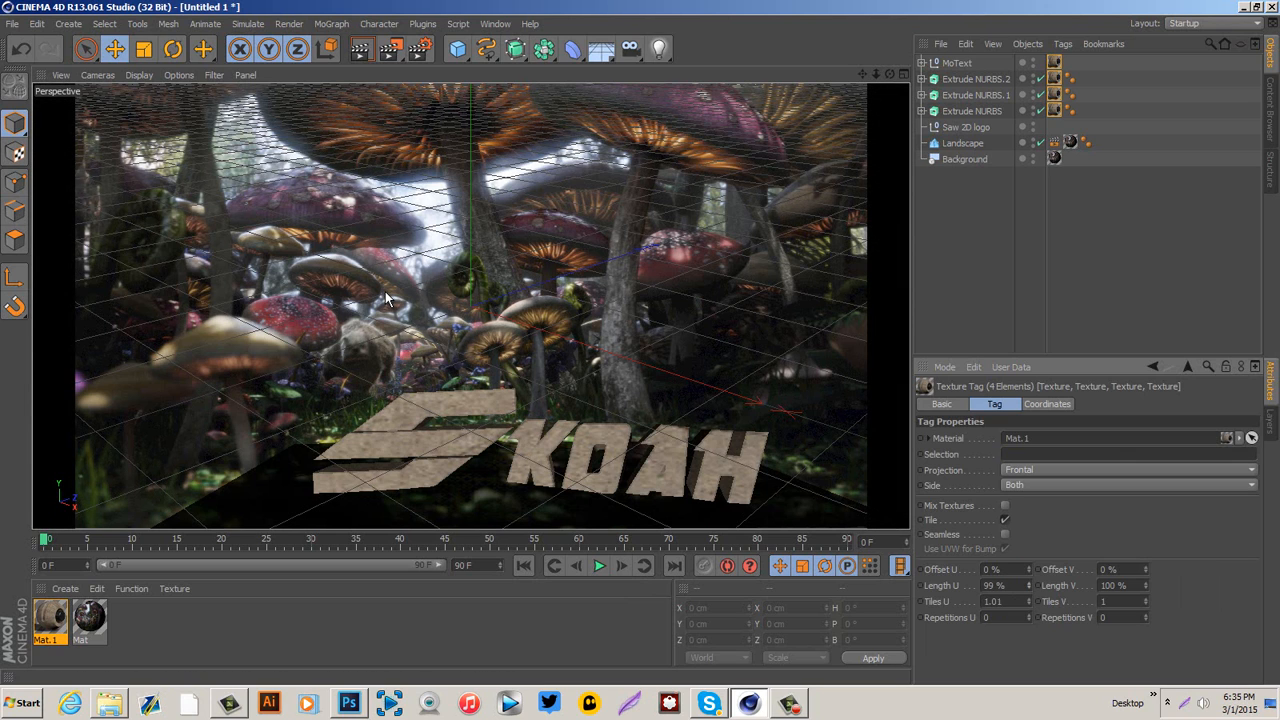
{"action": "type", "text": "24"}
{"action": "key", "text": "Return"}
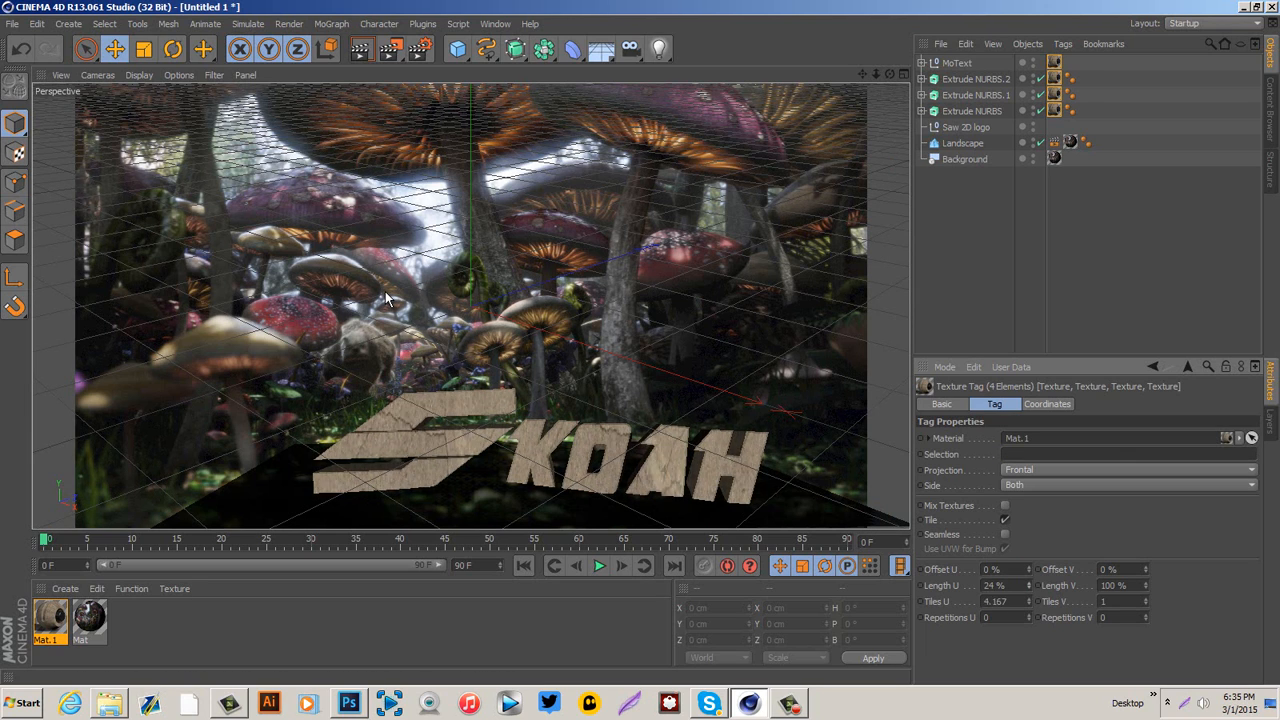
{"action": "type", "text": "47"}
{"action": "key", "text": "Return"}
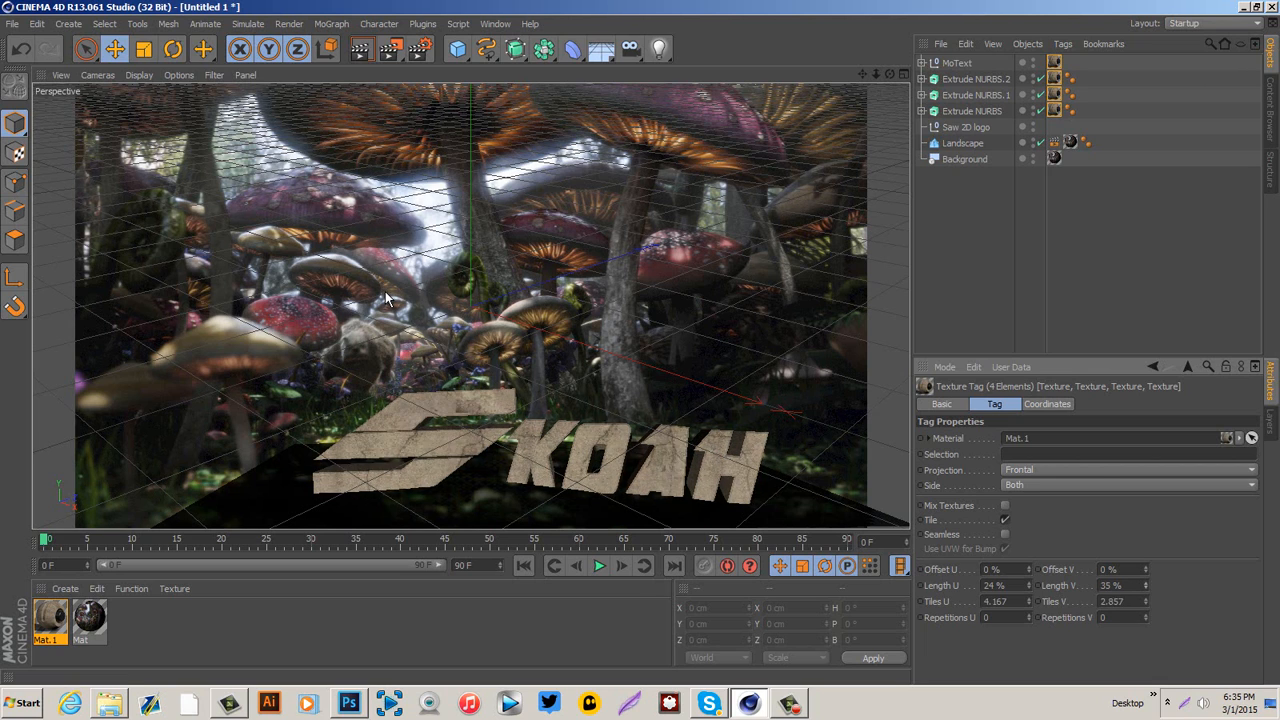
{"action": "type", "text": "29"}
{"action": "key", "text": "Return"}
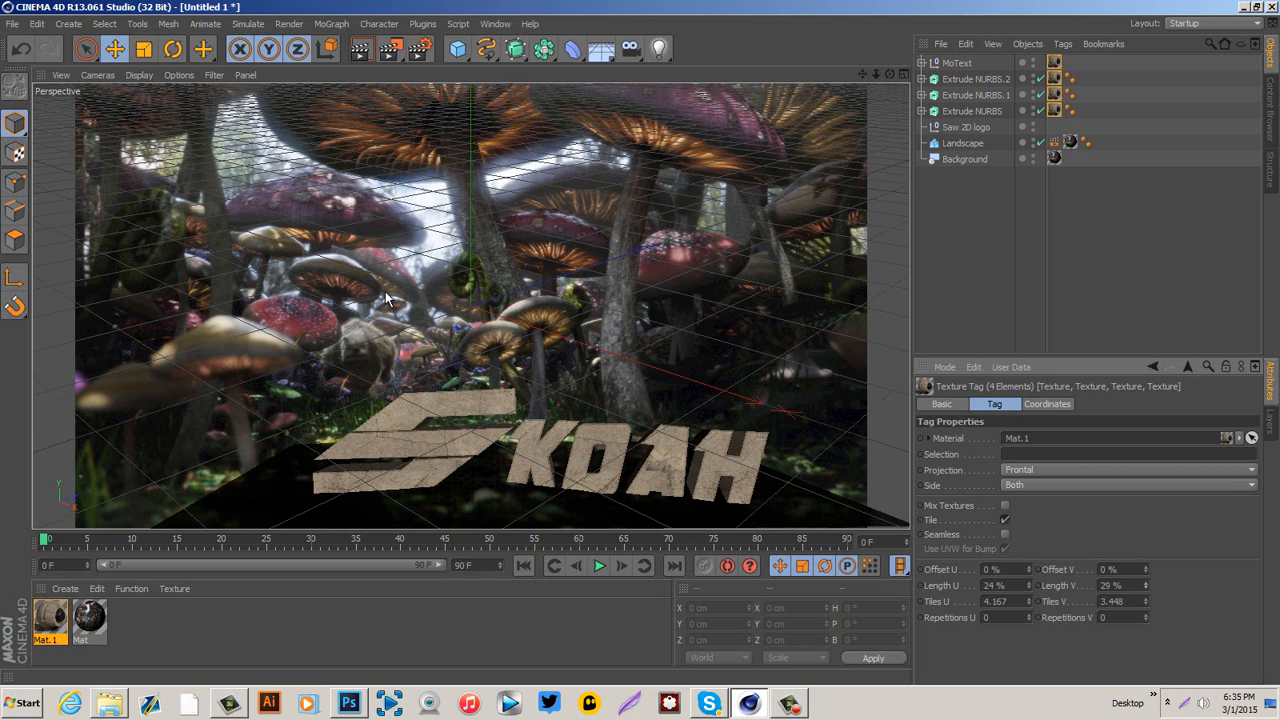
{"action": "type", "text": "26"}
{"action": "key", "text": "Return"}
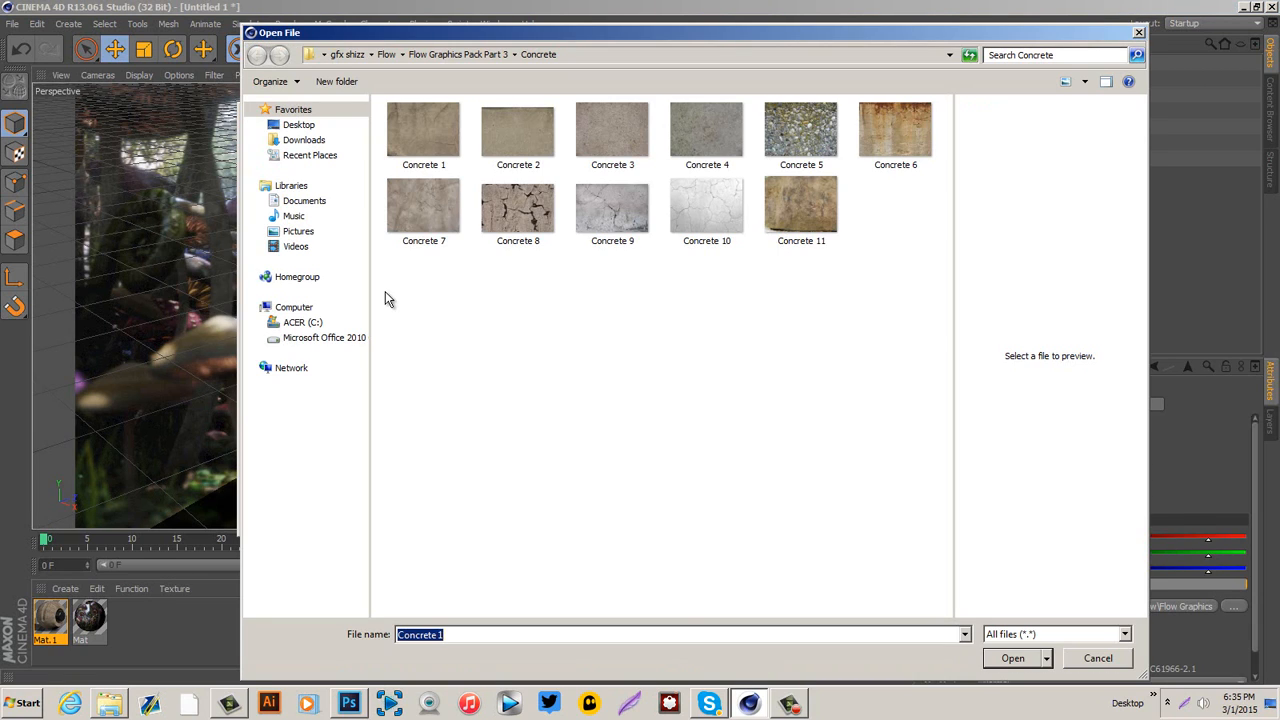
Replace Mat.1's color texture with Concrete 7, without copying the image to the project location, and close the material editor.
{"action": "key", "text": "Down"}
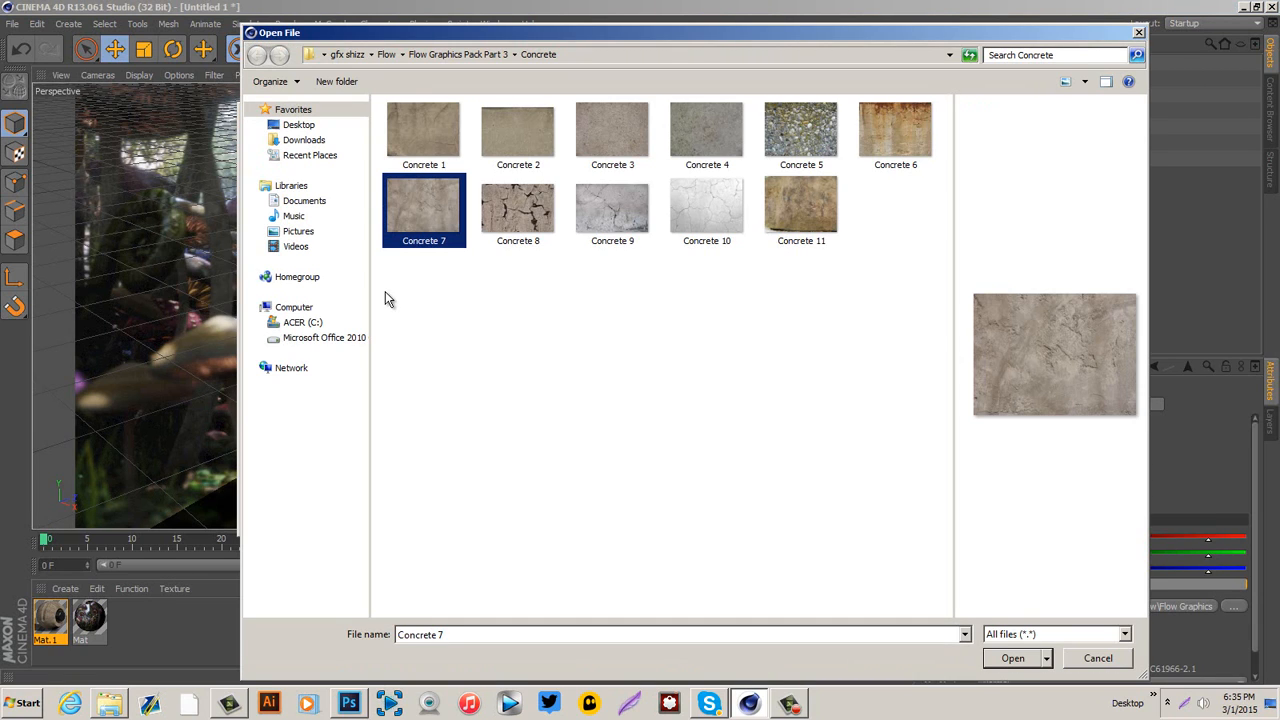
{"action": "key", "text": "Return"}
{"action": "key", "text": "Tab"}
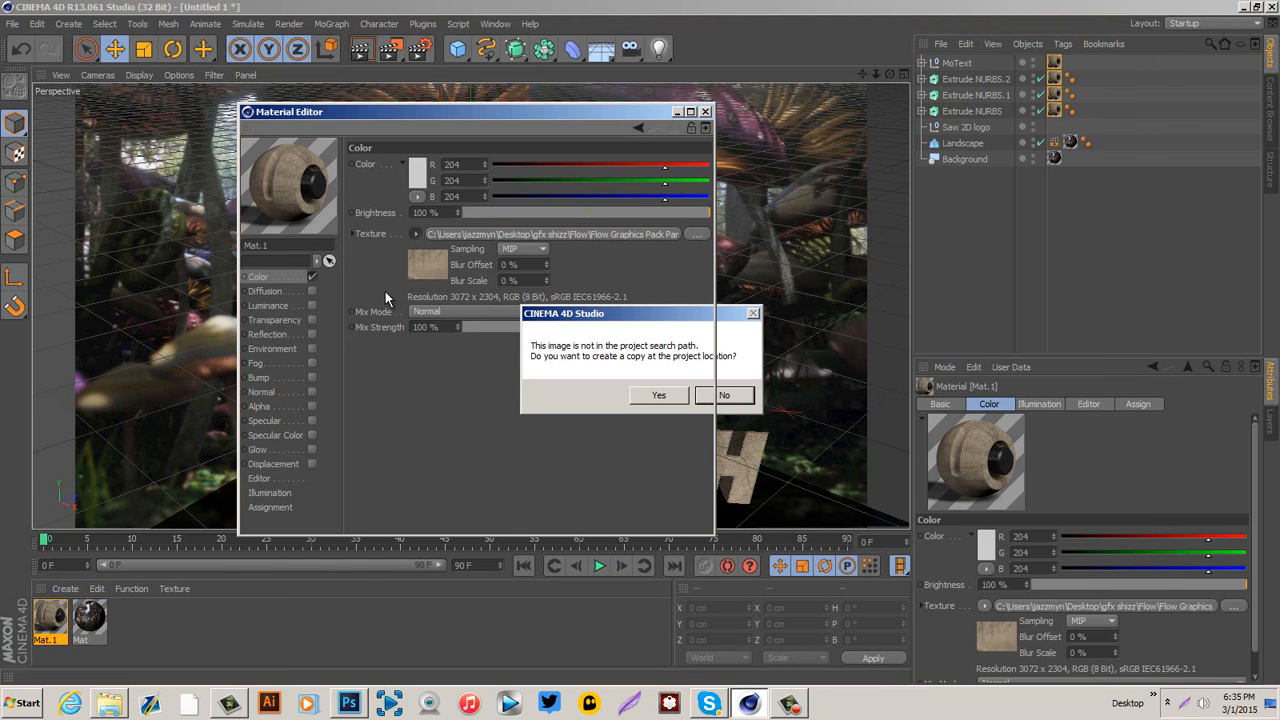
{"action": "key", "text": "Return"}
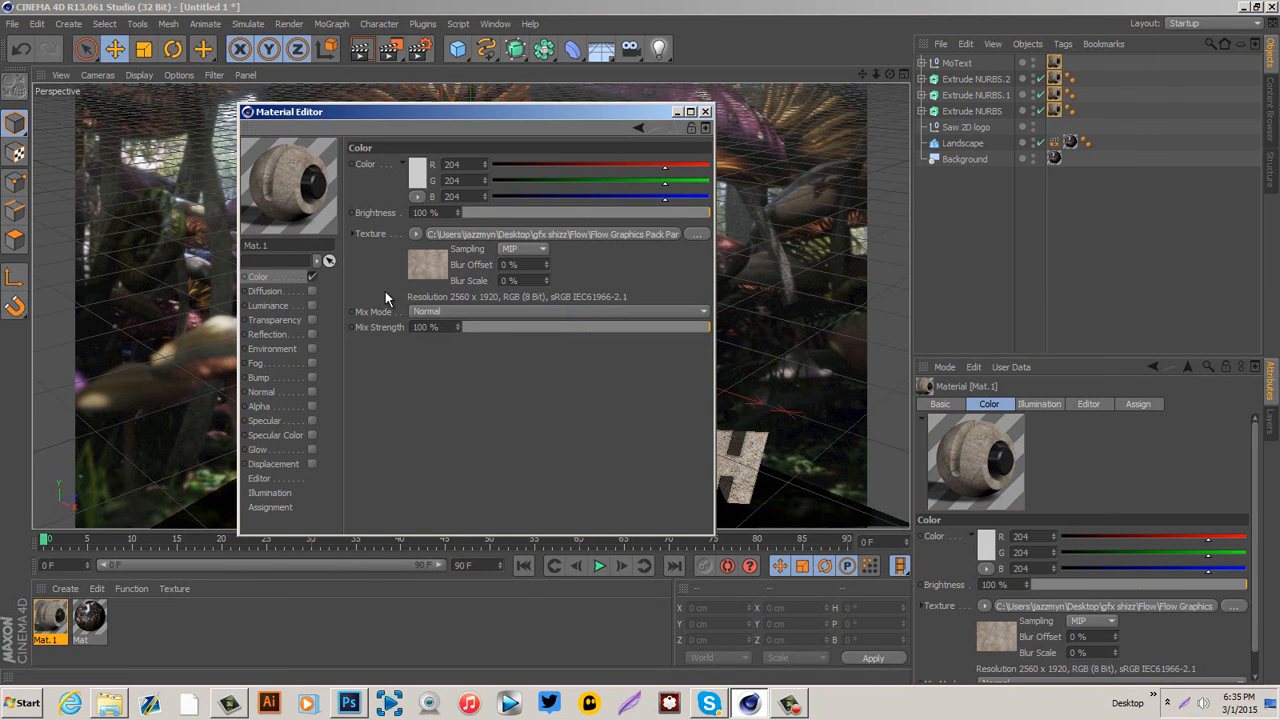
{"action": "key", "text": "alt+F4"}
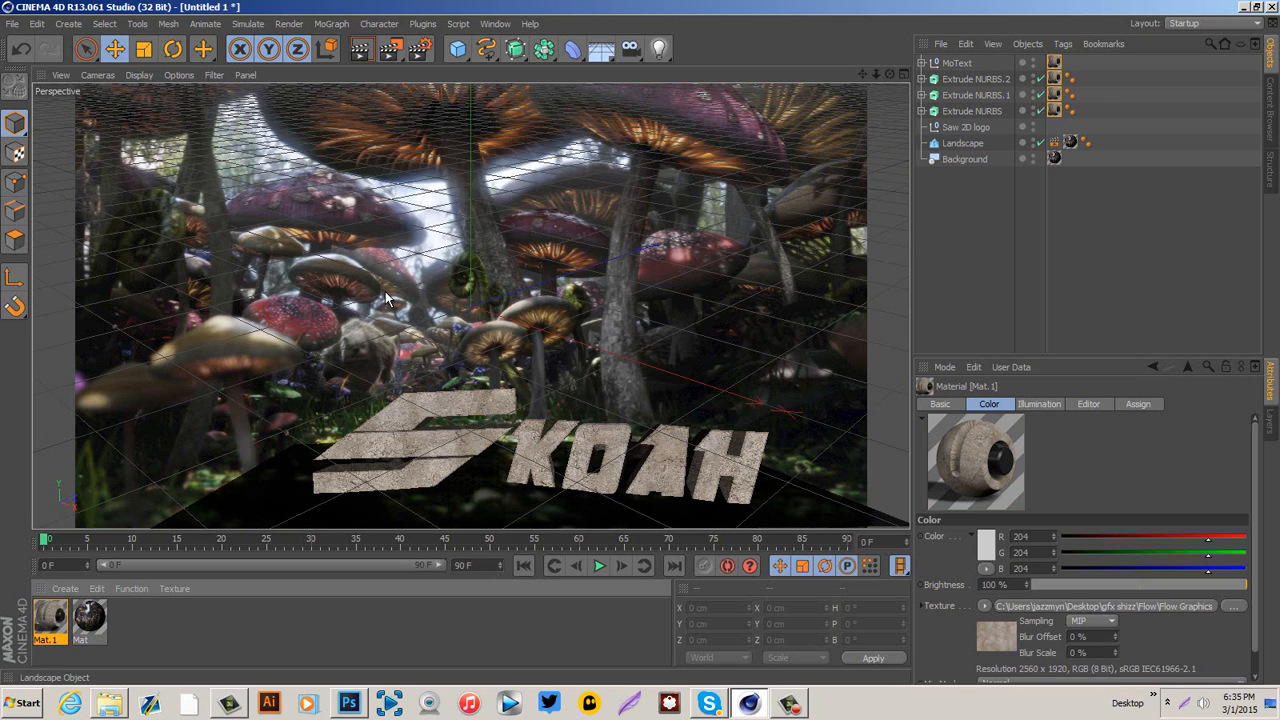
Select every object except Background and move them together along X to about 137.6 cm.
{"action": "key", "text": "ctrl+a"}
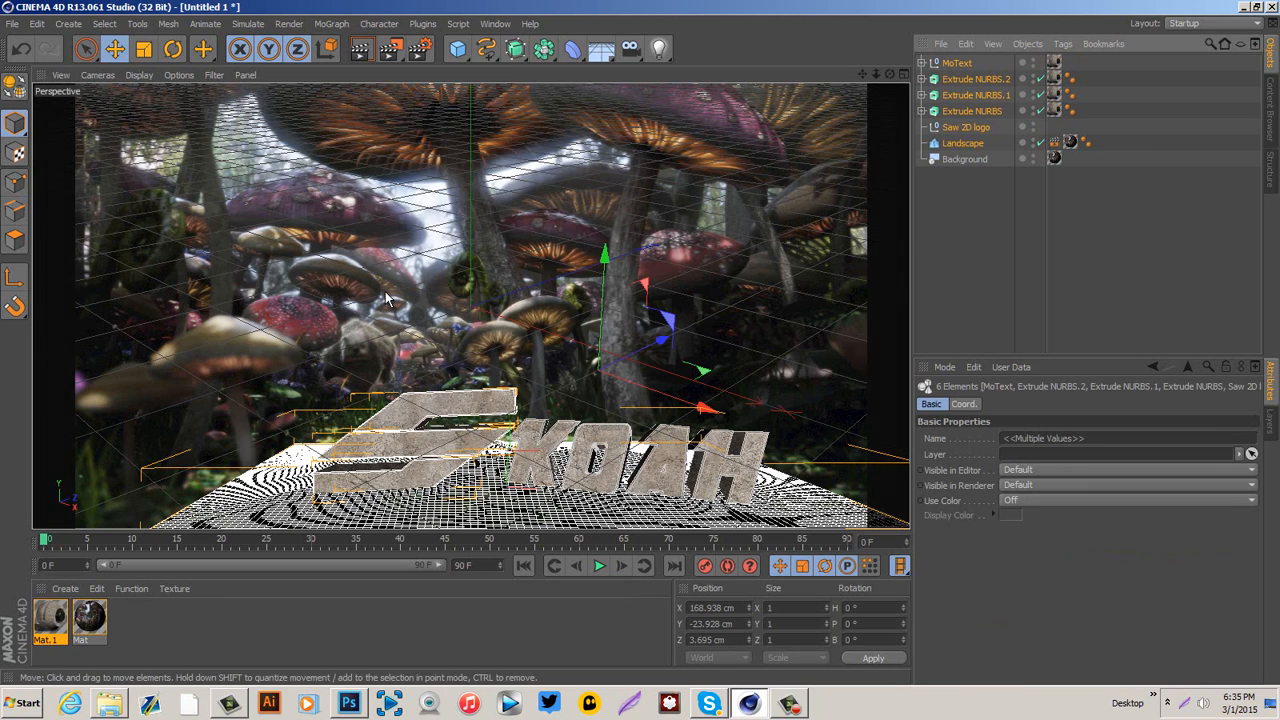
{"action": "left_click_drag", "start_coordinate": [708, 408], "coordinate": [676, 397]}
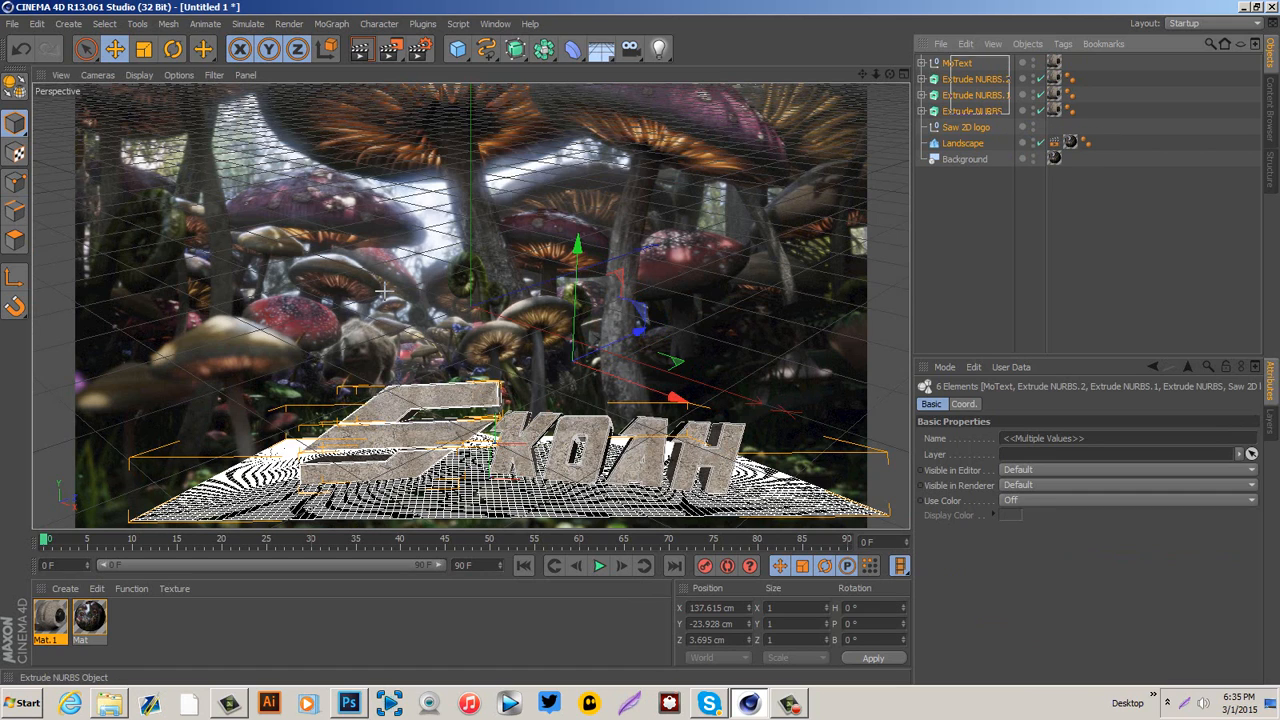
Move the logo extrusions and KOAH text together to about X -217.8, Y -341.6, Z -104.2 cm, then deselect them.
{"action": "left_click_drag", "start_coordinate": [937, 57], "coordinate": [1008, 116]}
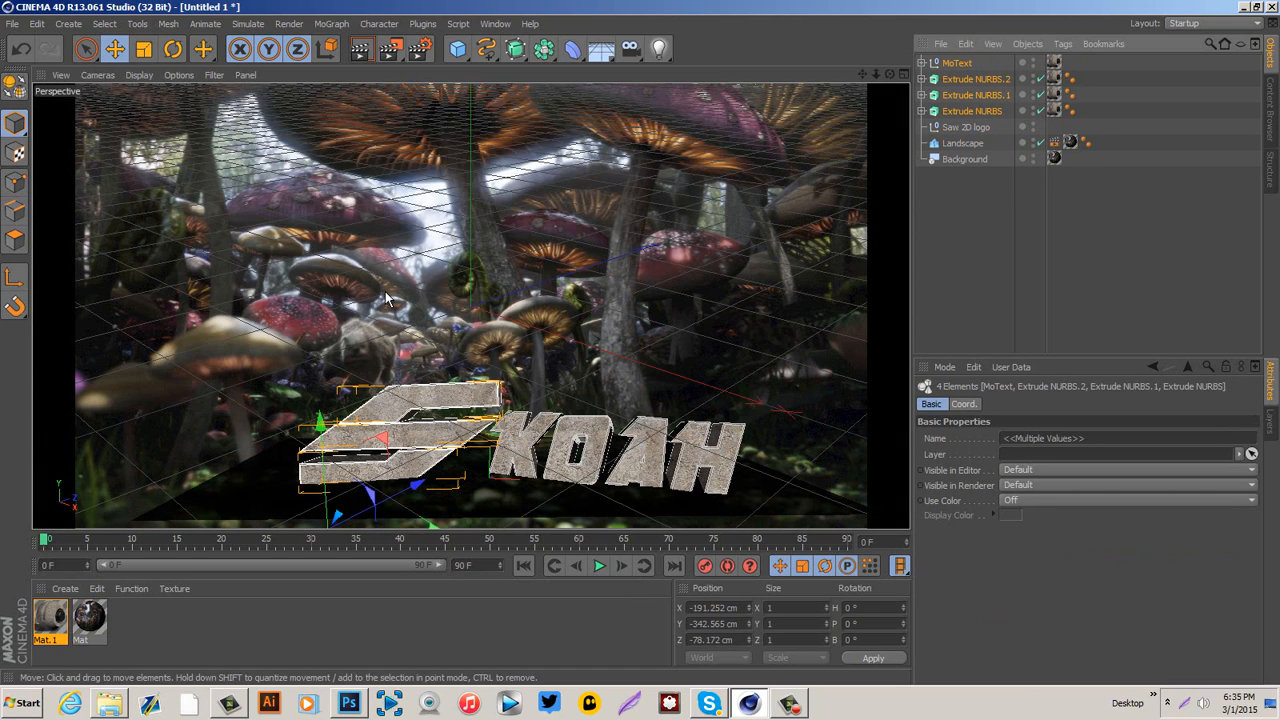
{"action": "left_click_drag", "start_coordinate": [386, 297], "coordinate": [386, 297]}
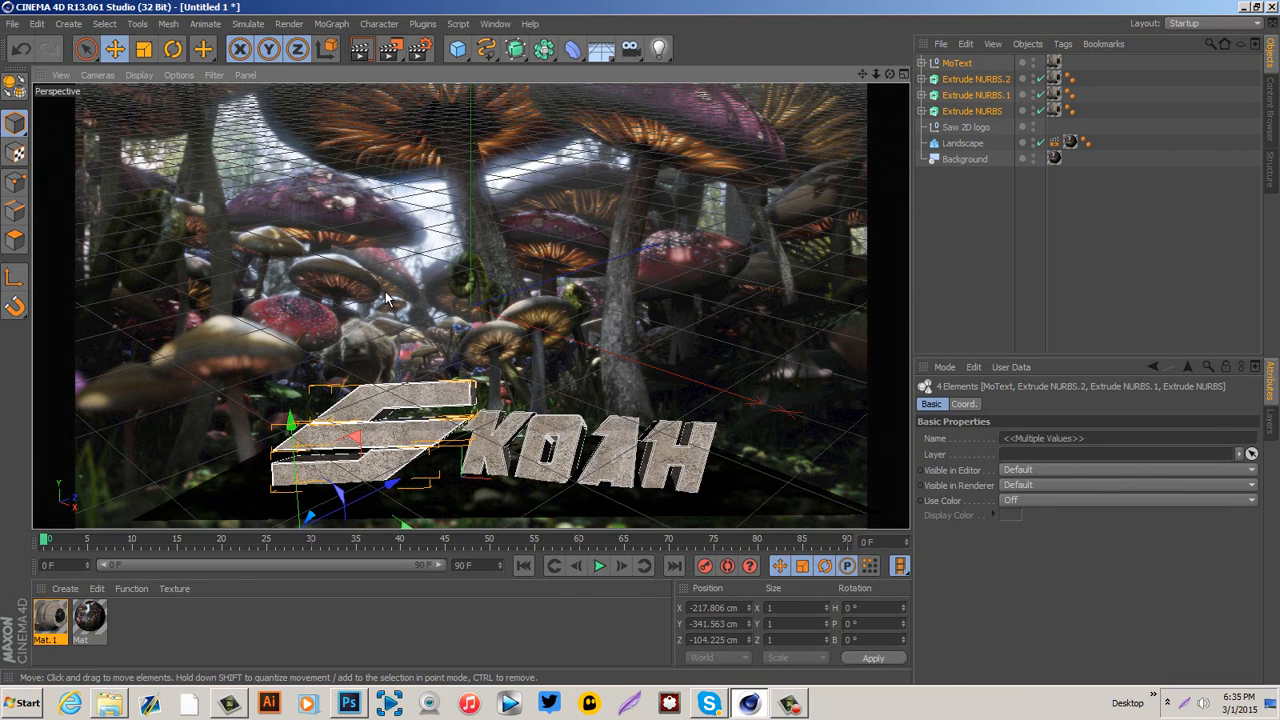
{"action": "left_click", "coordinate": [386, 297]}
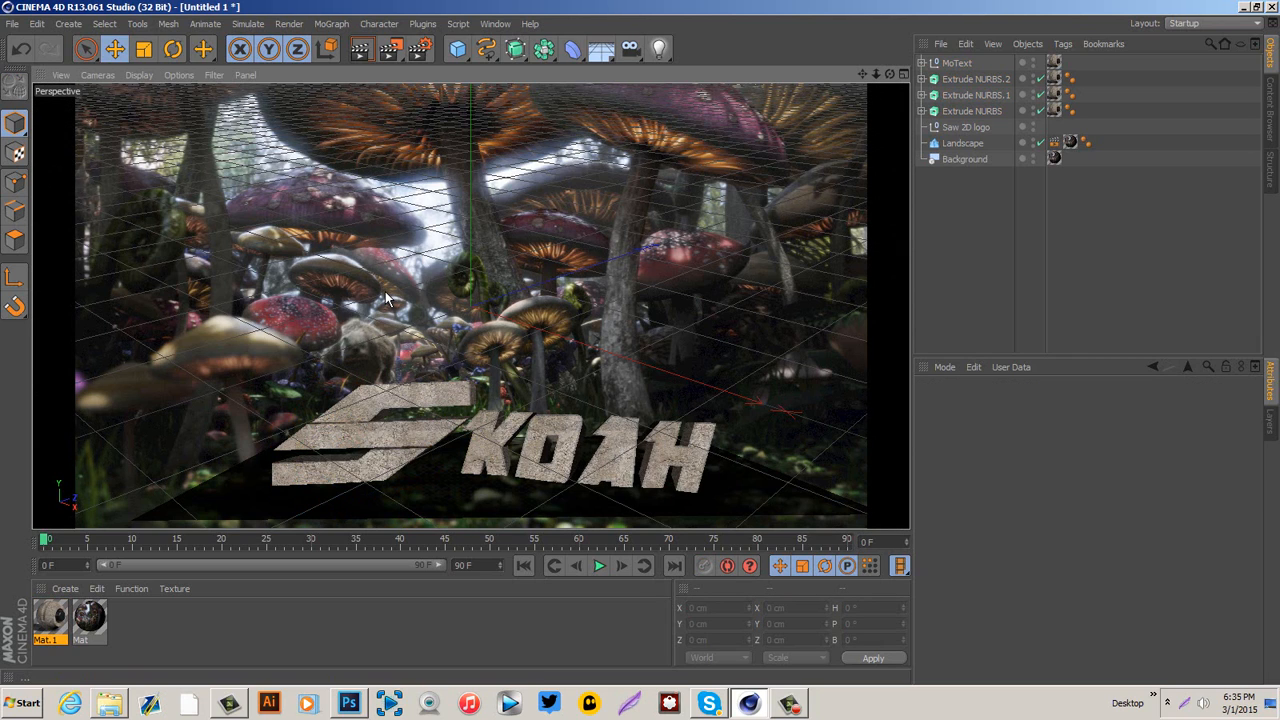
Add a spot light, shrink its cone and move it along Z to about -365.6 cm.
{"action": "left_click", "coordinate": [659, 48]}
{"action": "left_click", "coordinate": [717, 71]}
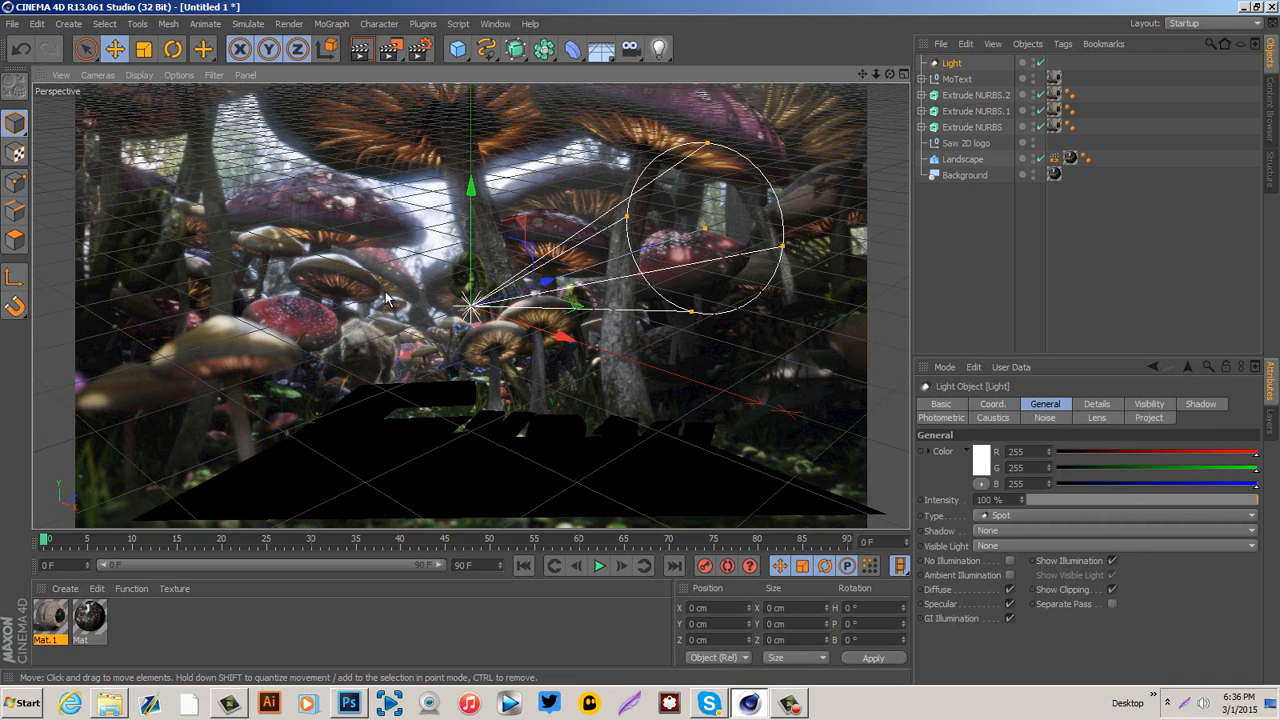
{"action": "key", "text": "t"}
{"action": "left_click_drag", "start_coordinate": [386, 298], "coordinate": [276, 298]}
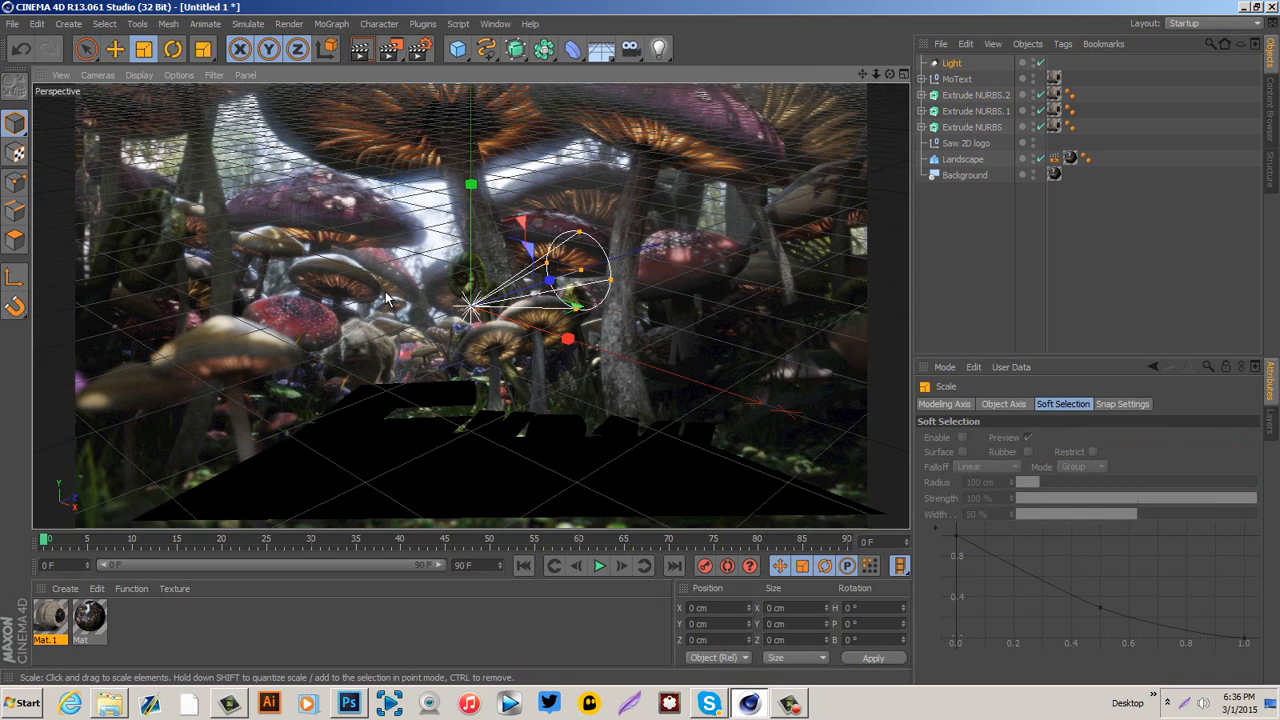
{"action": "key", "text": "e"}
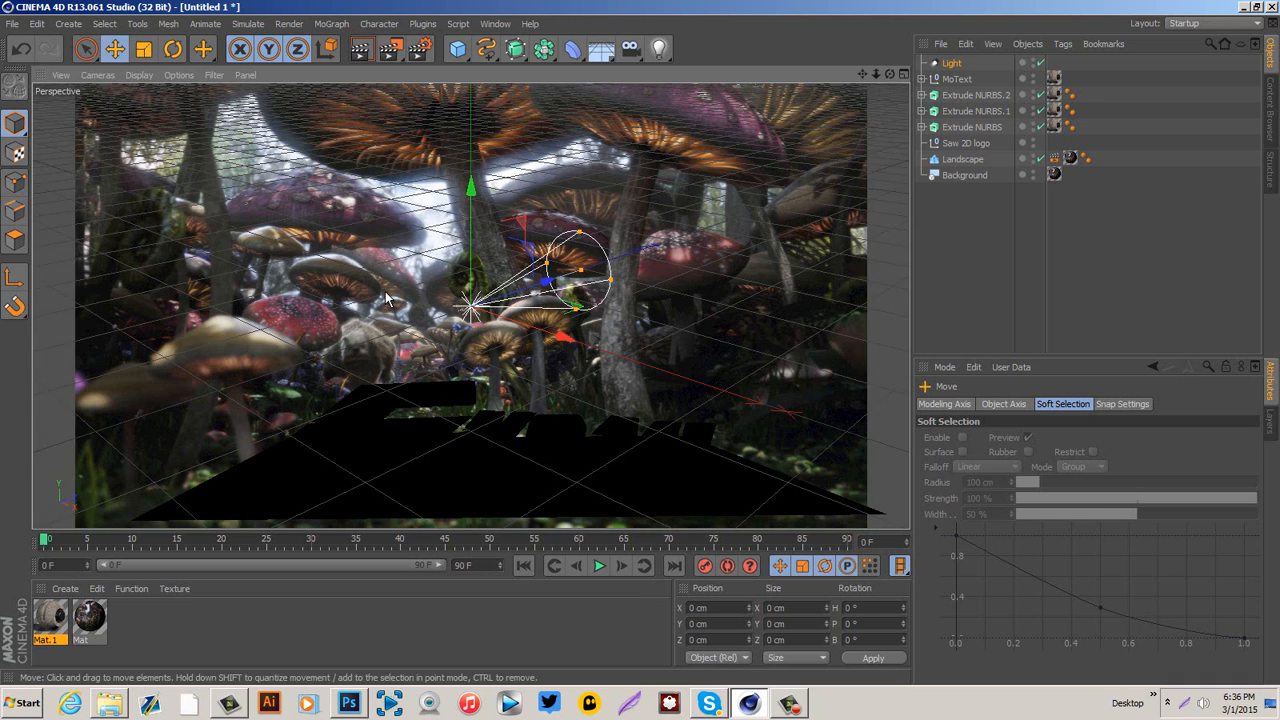
{"action": "left_click_drag", "start_coordinate": [547, 281], "coordinate": [217, 390]}
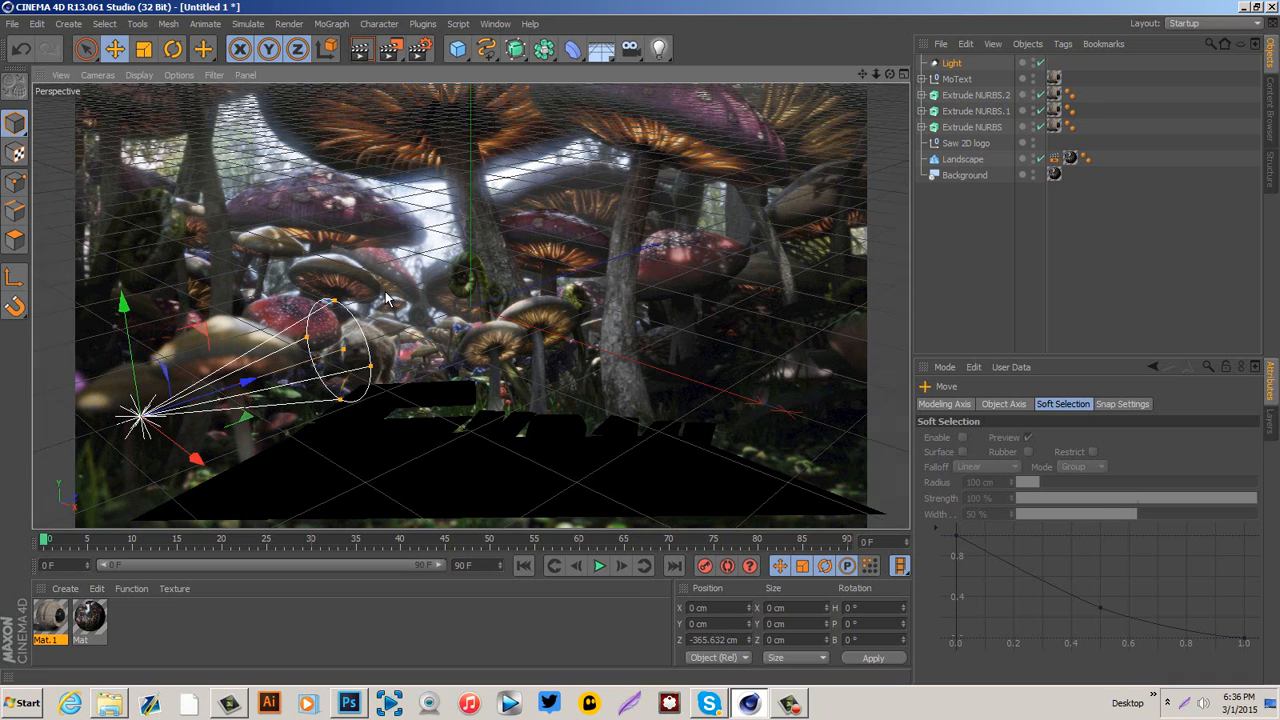
Rotate the spot light to about H 32.3°, P -33.7°, B 14.2° and move it to about X 154, Y 193, Z -610 cm.
{"action": "left_click", "coordinate": [173, 49]}
{"action": "mouse_move", "coordinate": [387, 298]}
{"action": "left_mouse_down"}
{"action": "mouse_move", "coordinate": [372, 318]}
{"action": "mouse_move", "coordinate": [387, 298]}
{"action": "left_mouse_up"}
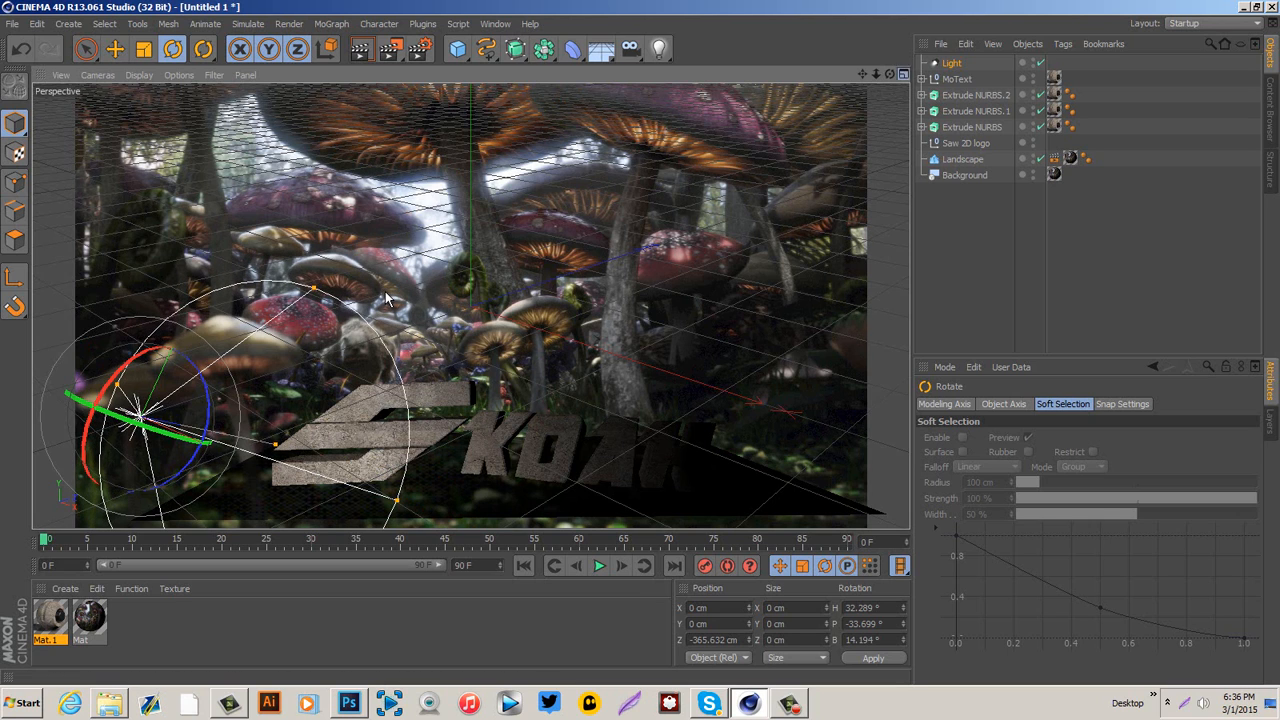
{"action": "middle_click", "coordinate": [386, 297]}
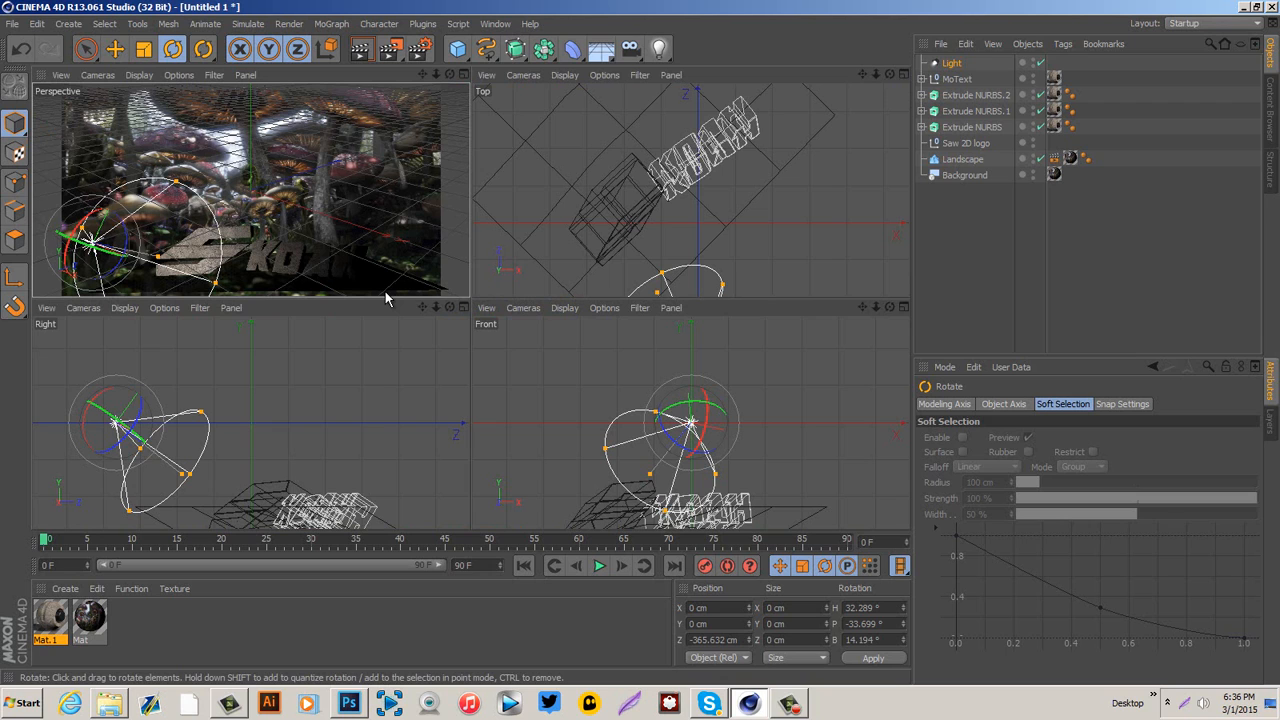
{"action": "left_click_drag", "start_coordinate": [876, 74], "coordinate": [760, 74]}
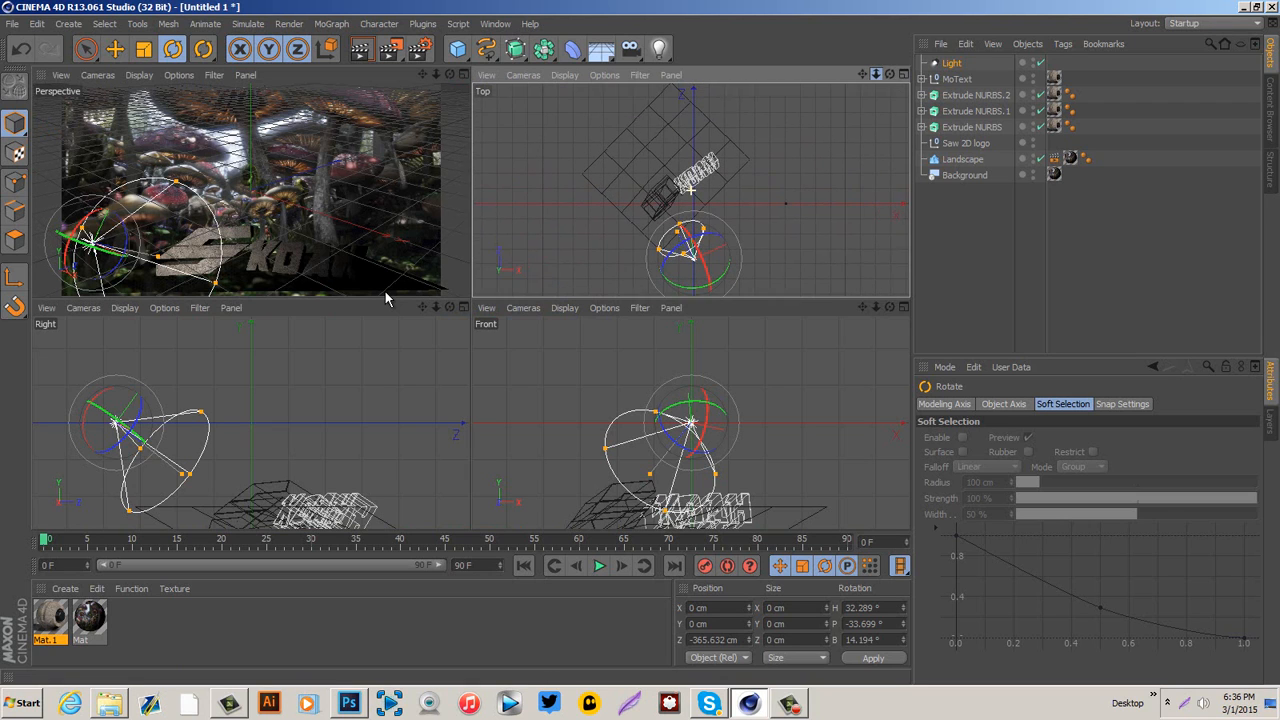
{"action": "key", "text": "e"}
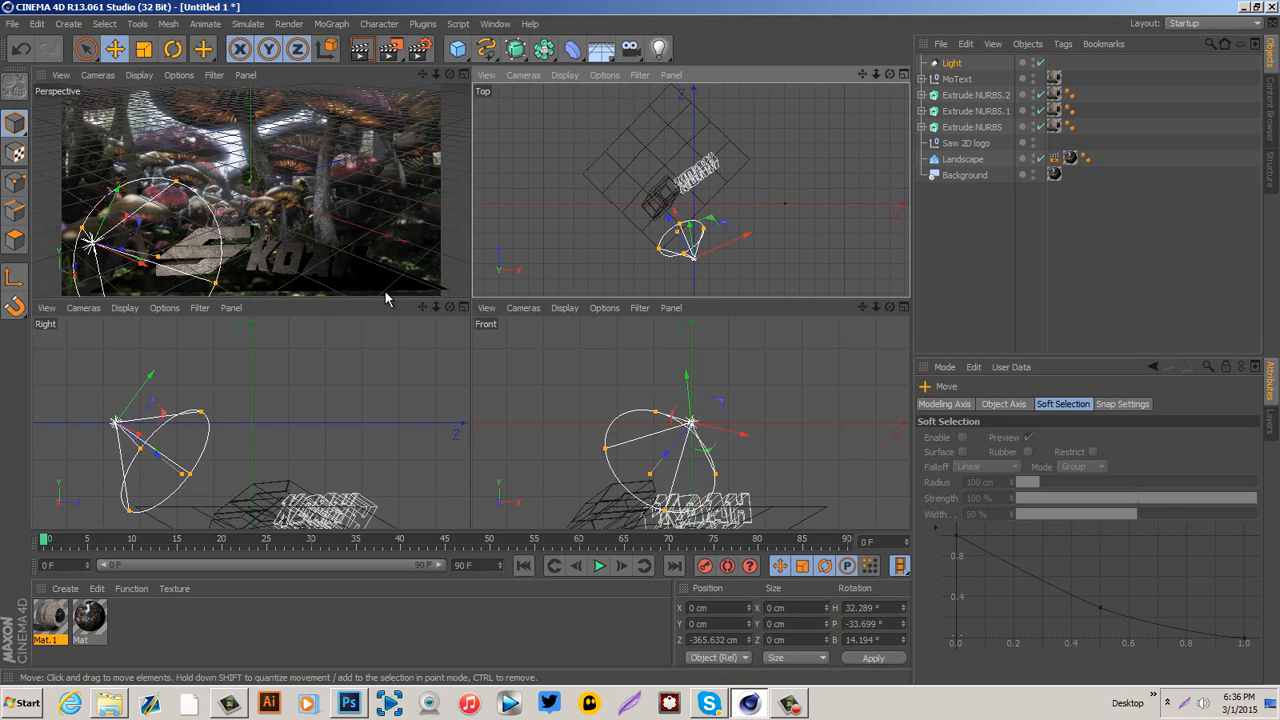
{"action": "left_click_drag", "start_coordinate": [668, 218], "coordinate": [692, 254]}
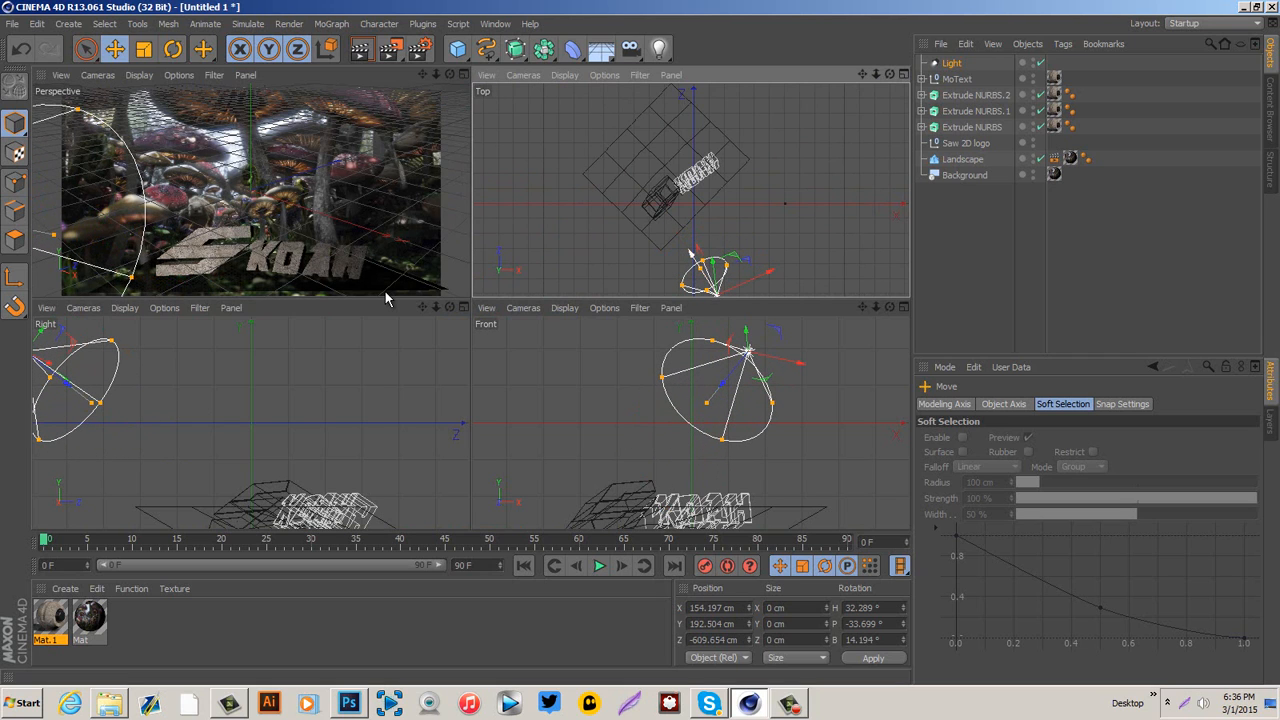
Duplicate the spot light, placing the copy at about X 798, Y 45, Z -319 cm, rotated to about H 58°, P -22°, B 38°.
{"action": "left_click", "coordinate": [950, 64]}
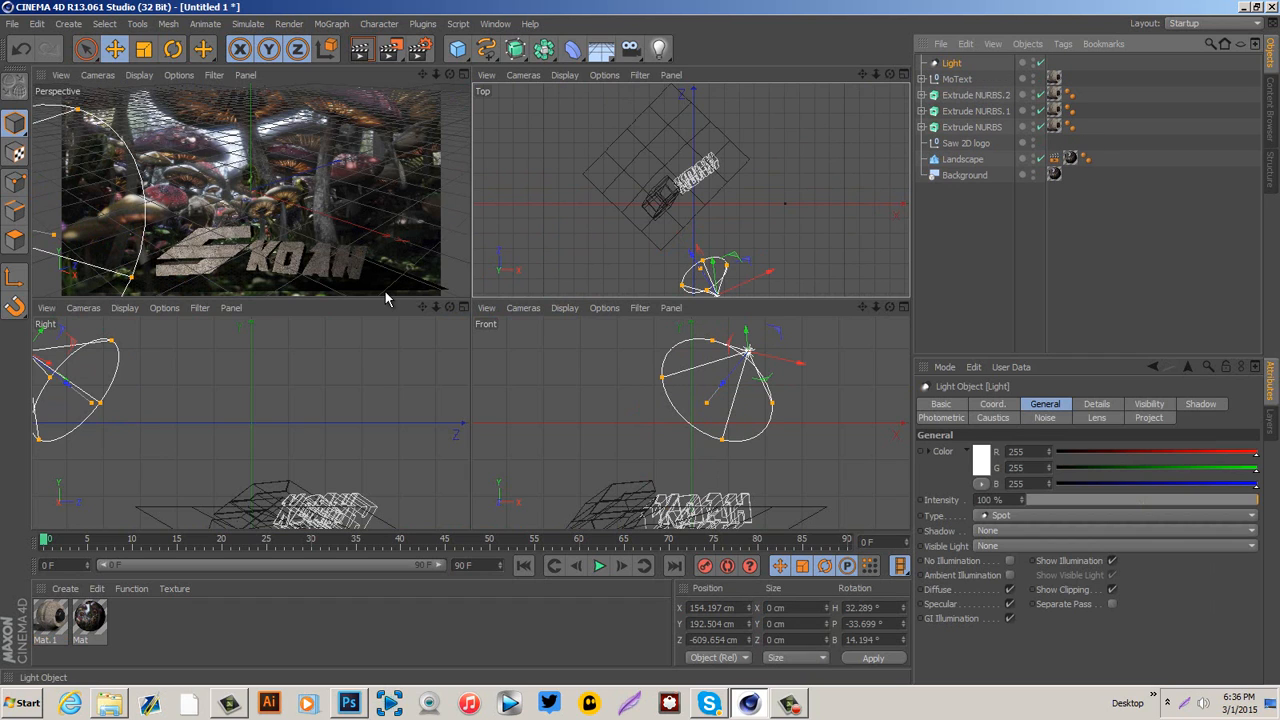
{"action": "key", "text": "ctrl+c"}
{"action": "key", "text": "ctrl+v"}
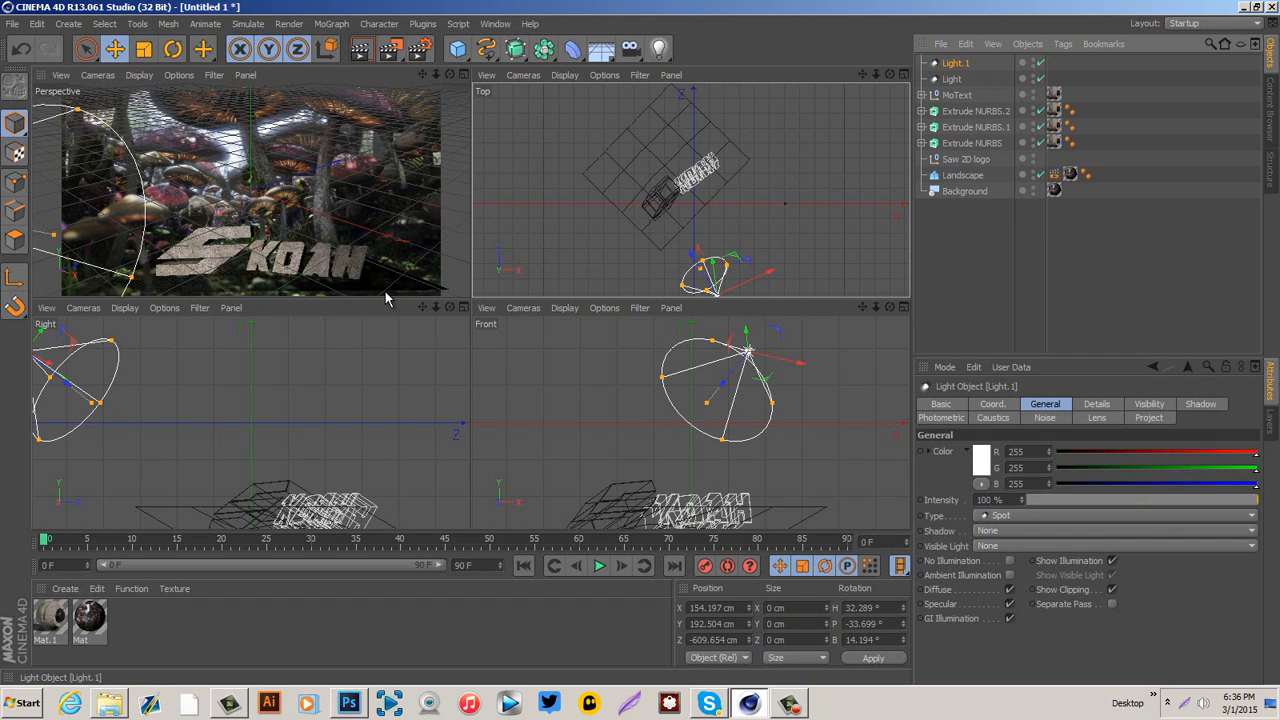
{"action": "left_click_drag", "start_coordinate": [770, 271], "coordinate": [868, 226]}
{"action": "key", "text": "r"}
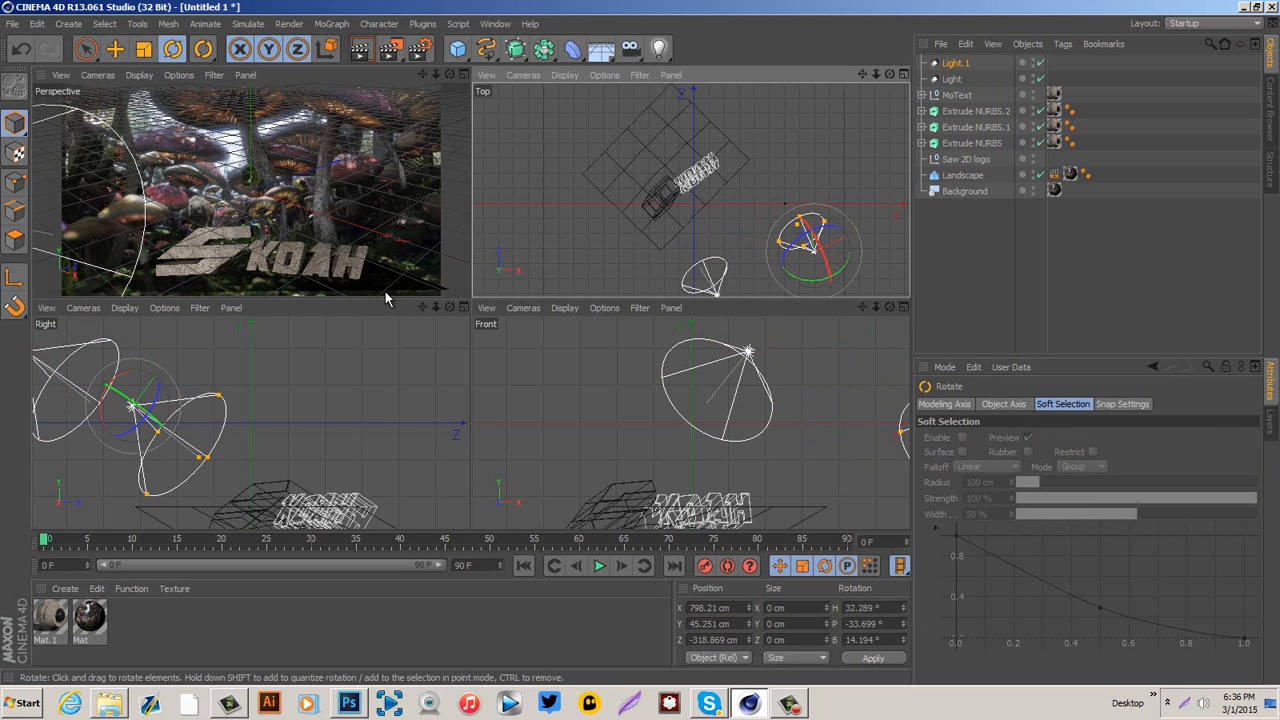
{"action": "left_click_drag", "start_coordinate": [815, 281], "coordinate": [848, 254]}
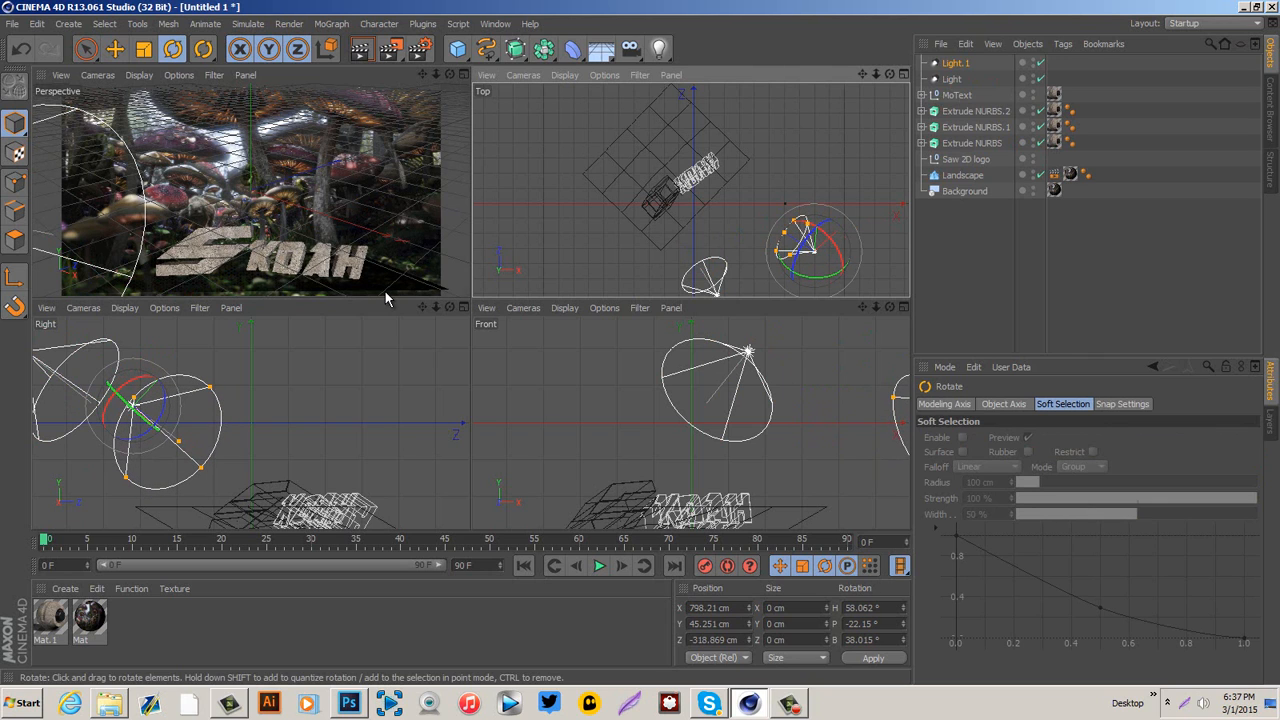
{"action": "key", "text": "F1"}
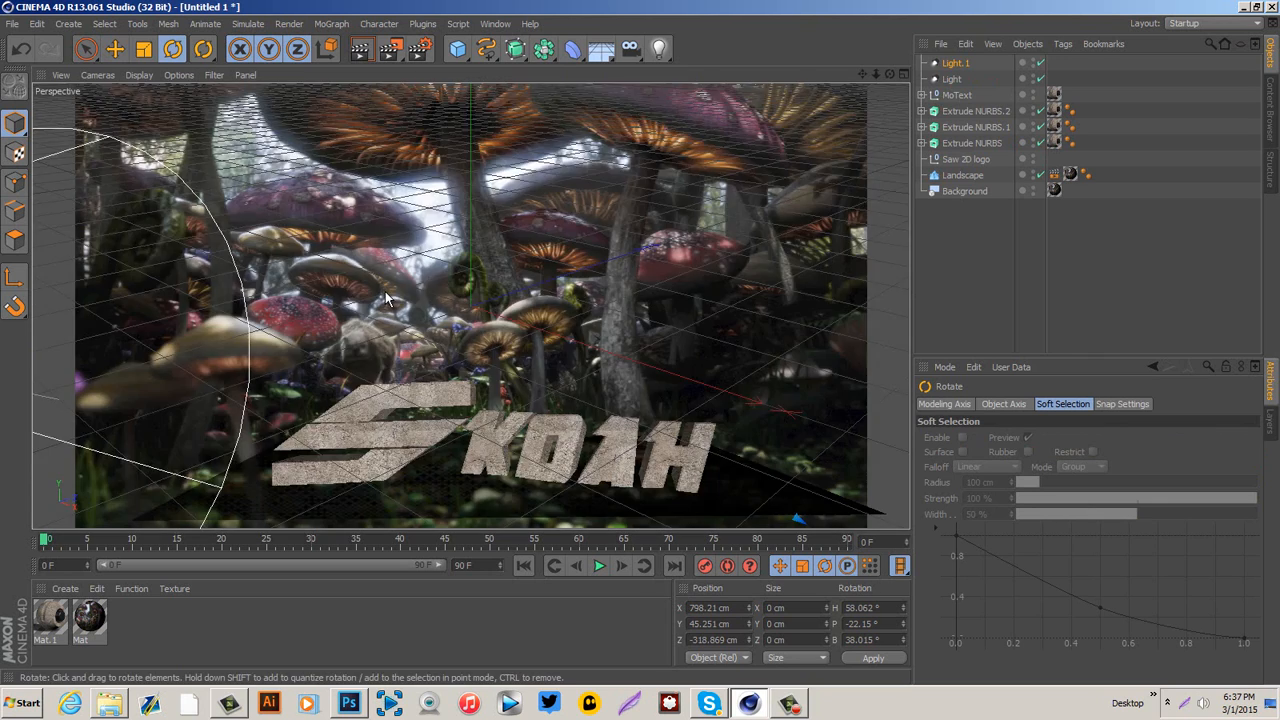
Set the intensity of the copied spot light to 30% and of the original spot light to 71%.
{"action": "left_click", "coordinate": [955, 63]}
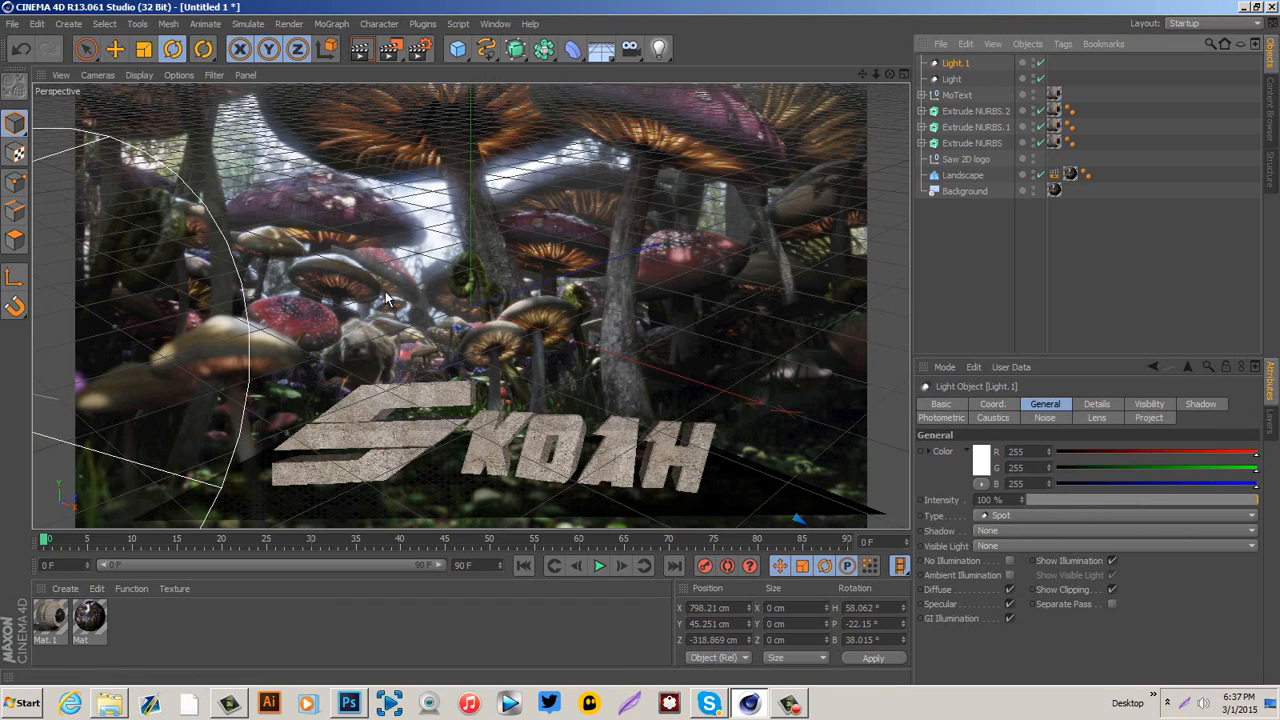
{"action": "left_click_drag", "start_coordinate": [1160, 499], "coordinate": [1117, 499]}
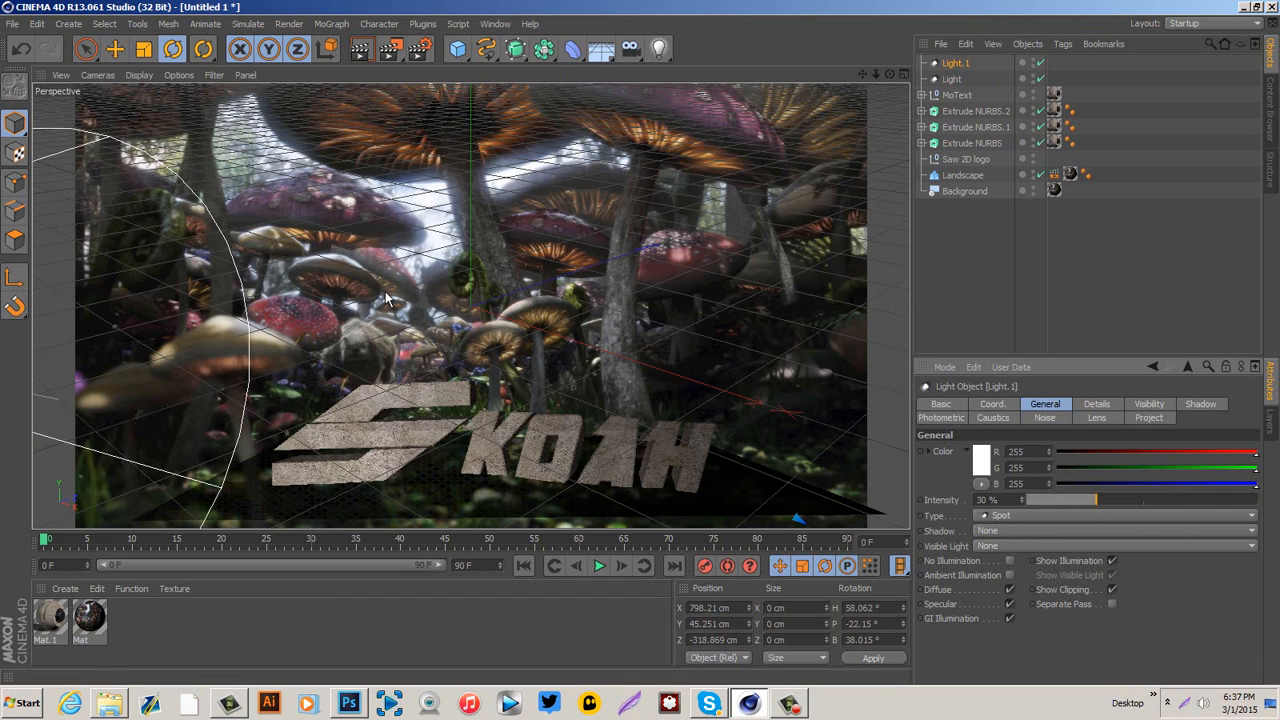
{"action": "left_click", "coordinate": [951, 79]}
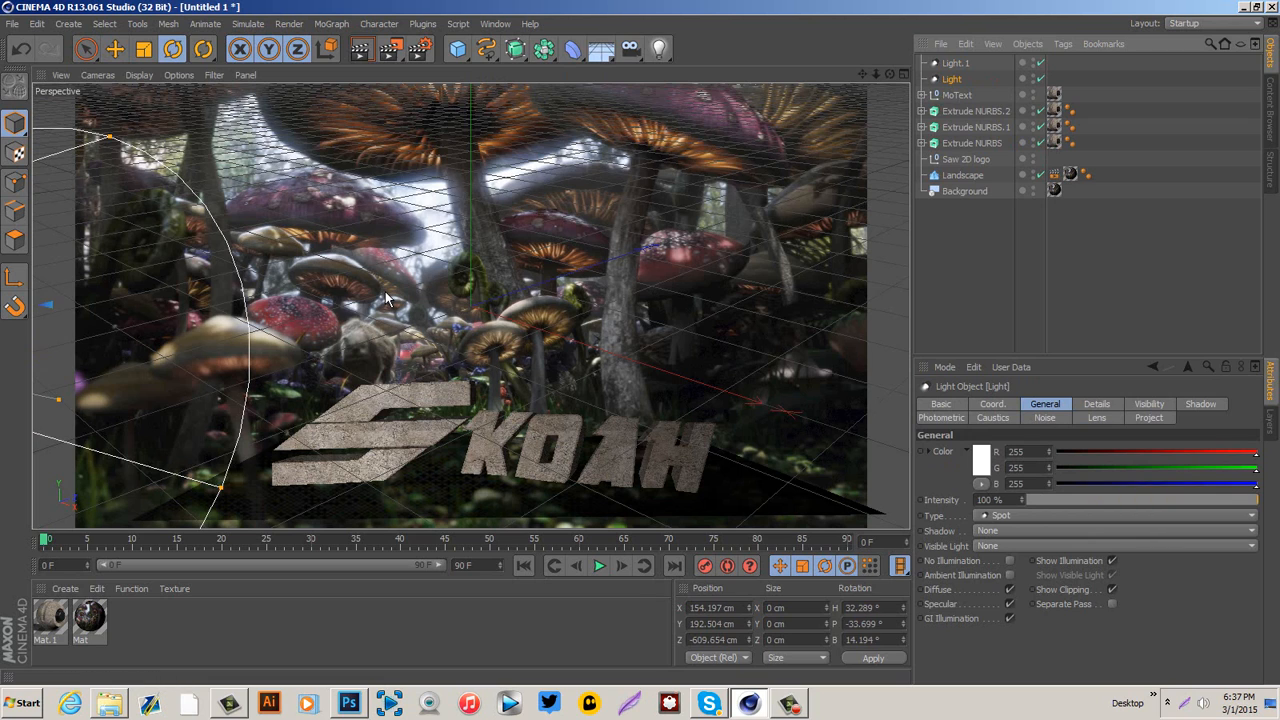
{"action": "mouse_move", "coordinate": [1160, 499]}
{"action": "left_mouse_down"}
{"action": "mouse_move", "coordinate": [1140, 499]}
{"action": "mouse_move", "coordinate": [1175, 499]}
{"action": "left_mouse_up"}
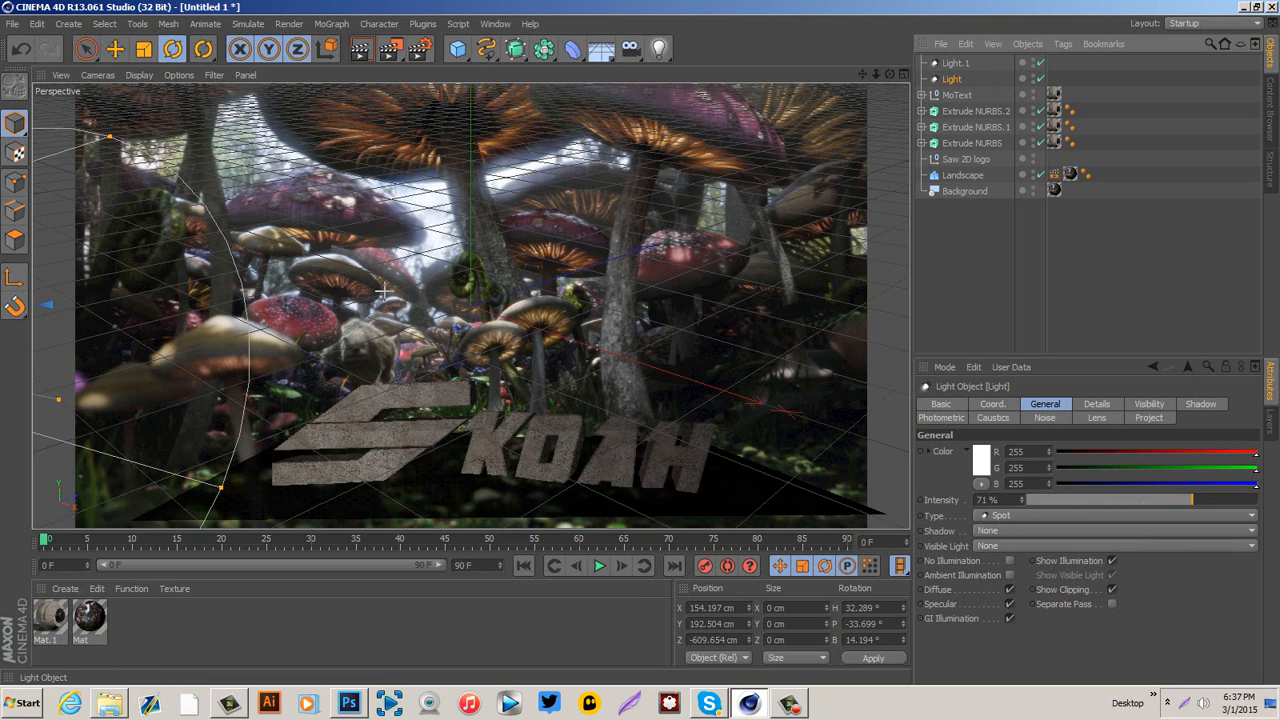
Give both spot lights Shadow Maps (Soft) shadows and render the perspective view.
{"action": "left_click", "coordinate": [955, 63], "text": "ctrl"}
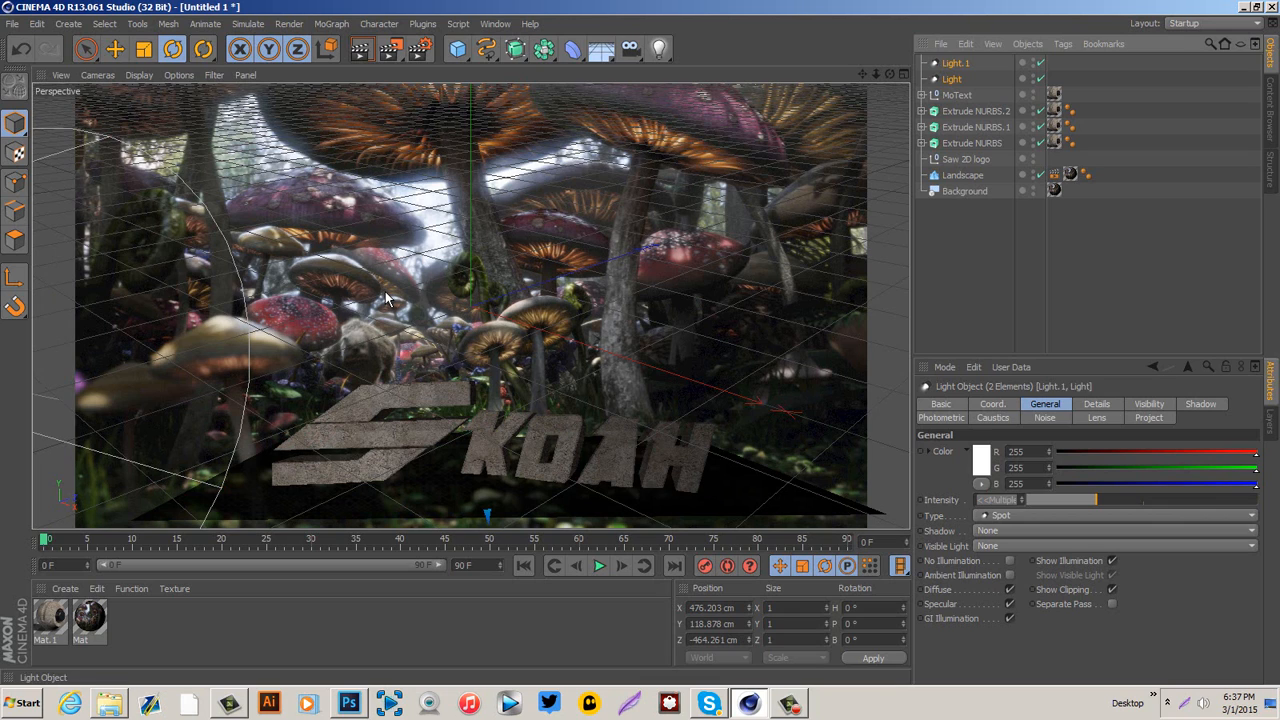
{"action": "left_click", "coordinate": [1200, 403]}
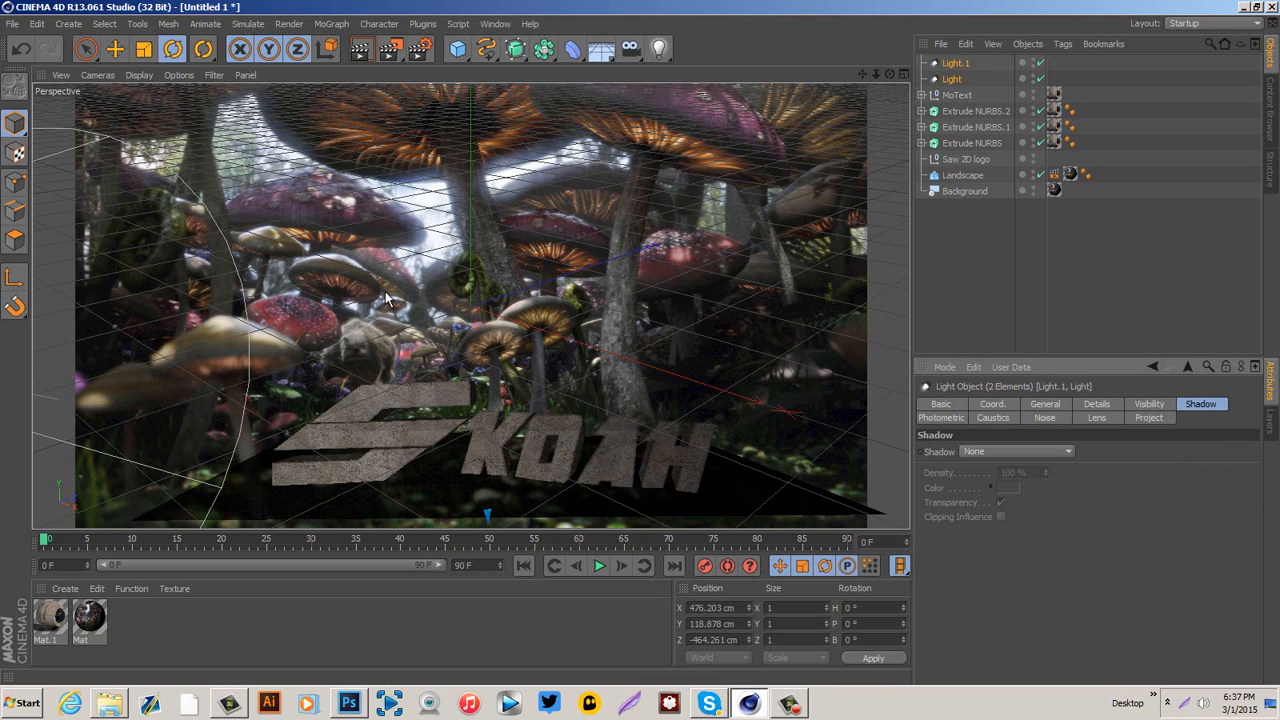
{"action": "left_click", "coordinate": [1015, 451]}
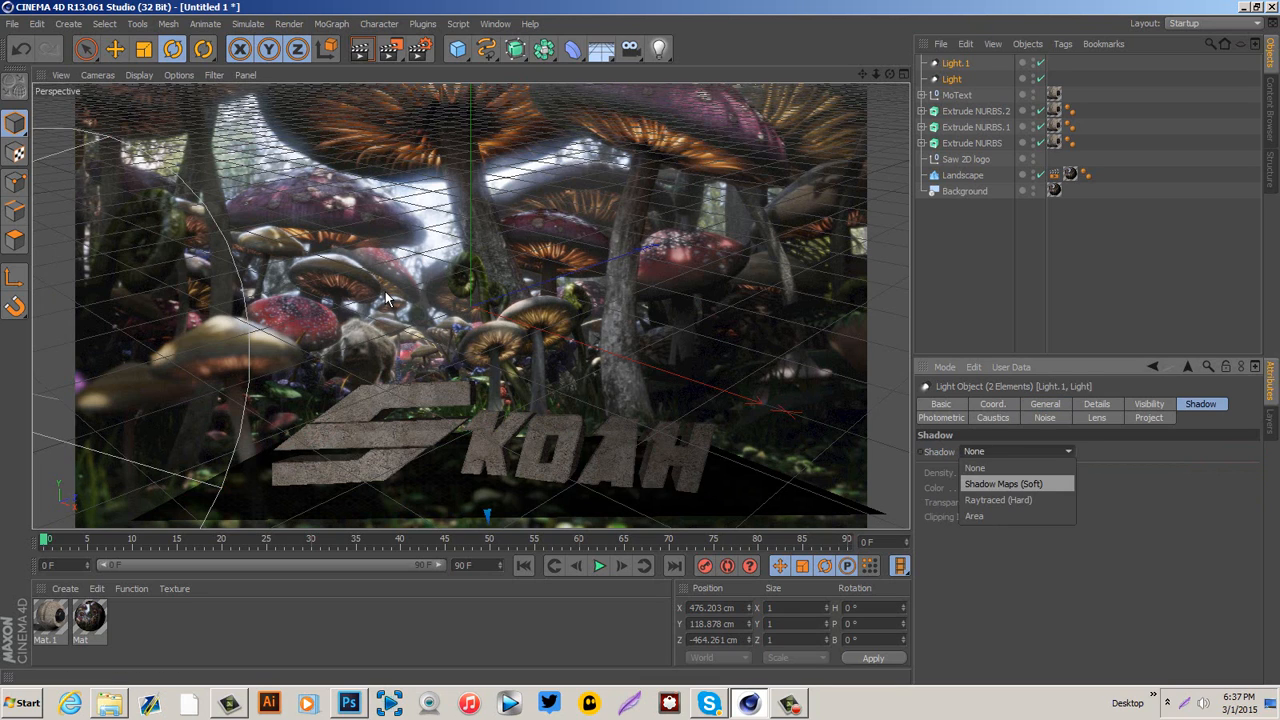
{"action": "left_click", "coordinate": [1003, 483]}
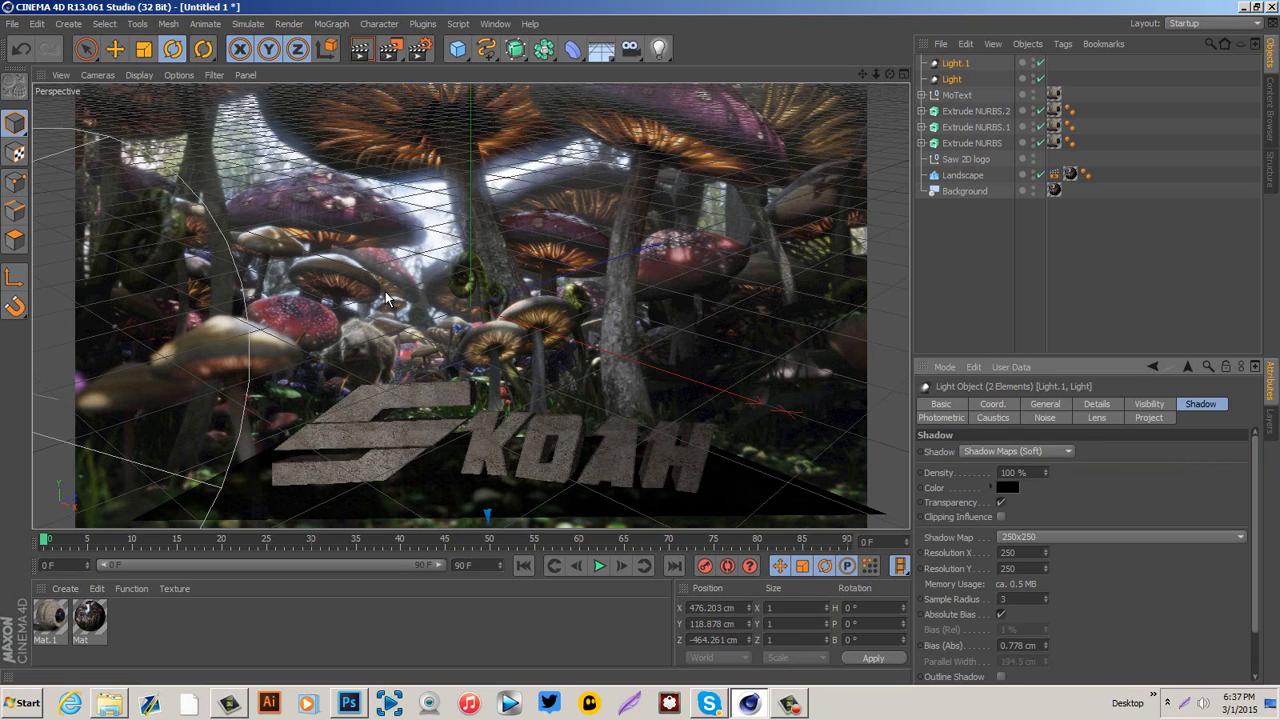
{"action": "left_click", "coordinate": [360, 48]}
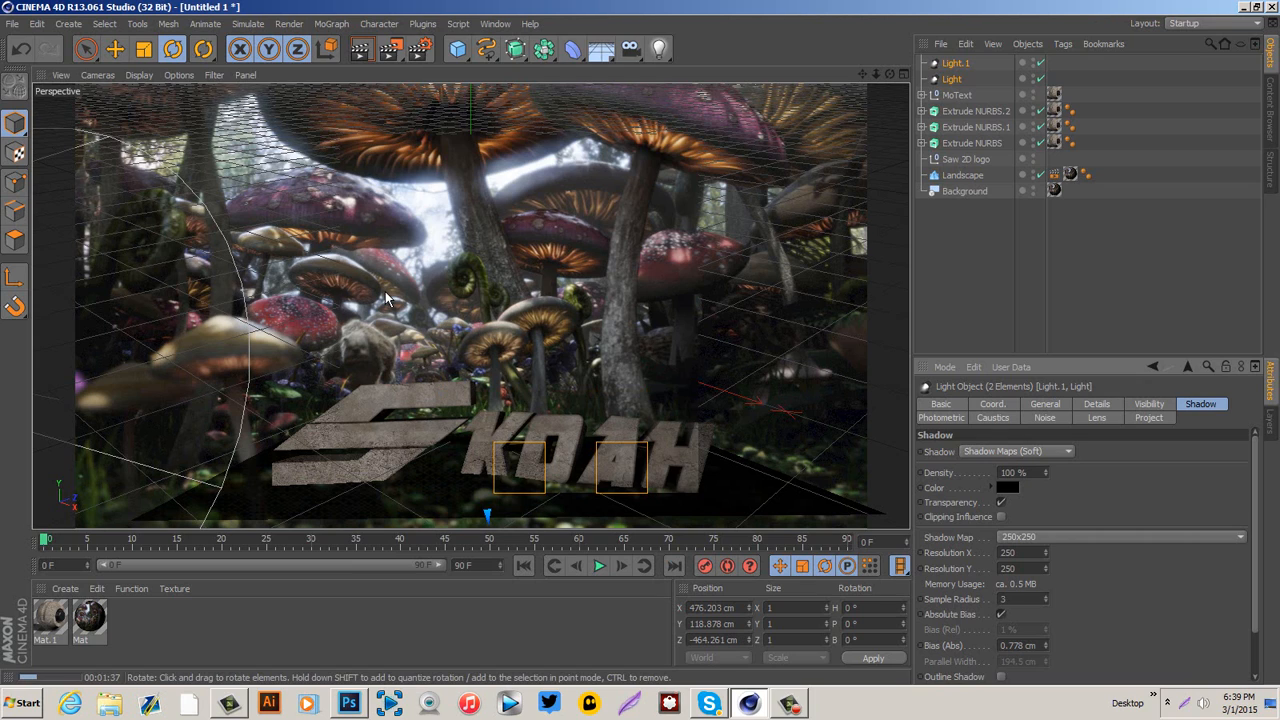
Add an area light, rotate it to about H 45.9°, P -107.5° and raise it to about X -54, Y 239, Z 52 cm.
{"action": "left_click", "coordinate": [659, 48]}
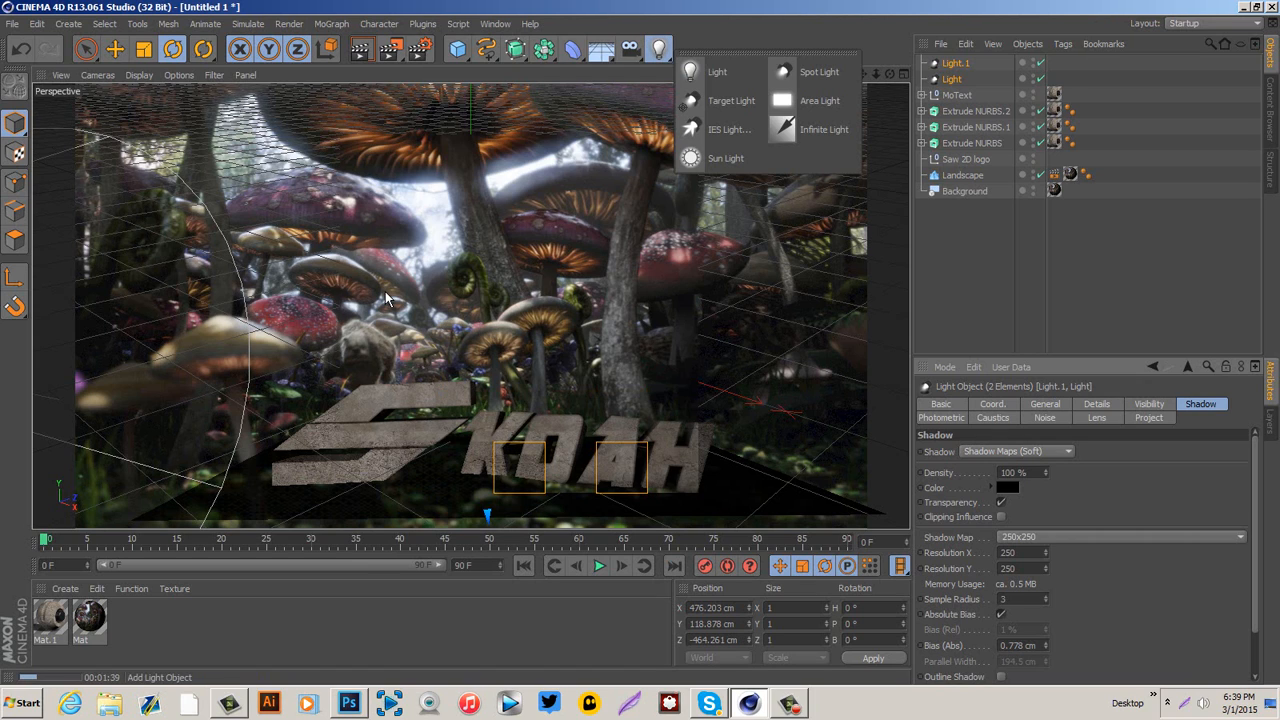
{"action": "left_click", "coordinate": [819, 100]}
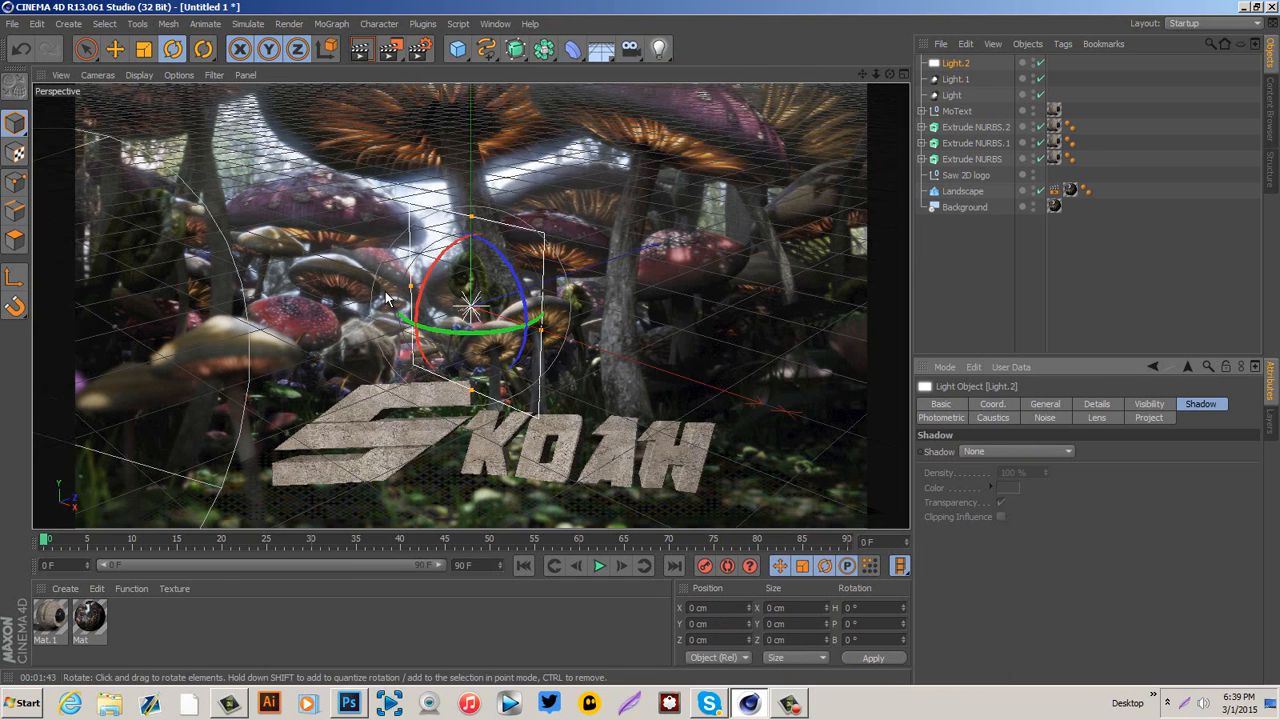
{"action": "left_click_drag", "start_coordinate": [388, 298], "coordinate": [388, 299]}
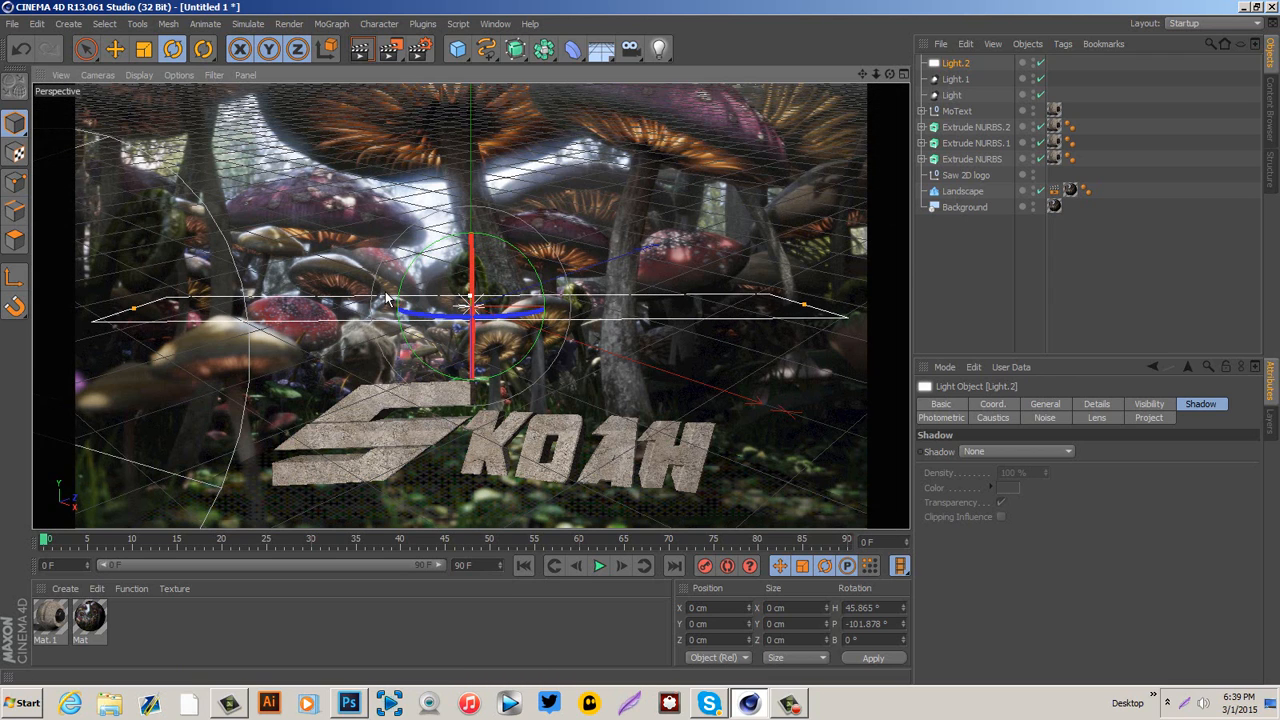
{"action": "left_click_drag", "start_coordinate": [388, 297], "coordinate": [386, 294]}
{"action": "key", "text": "e"}
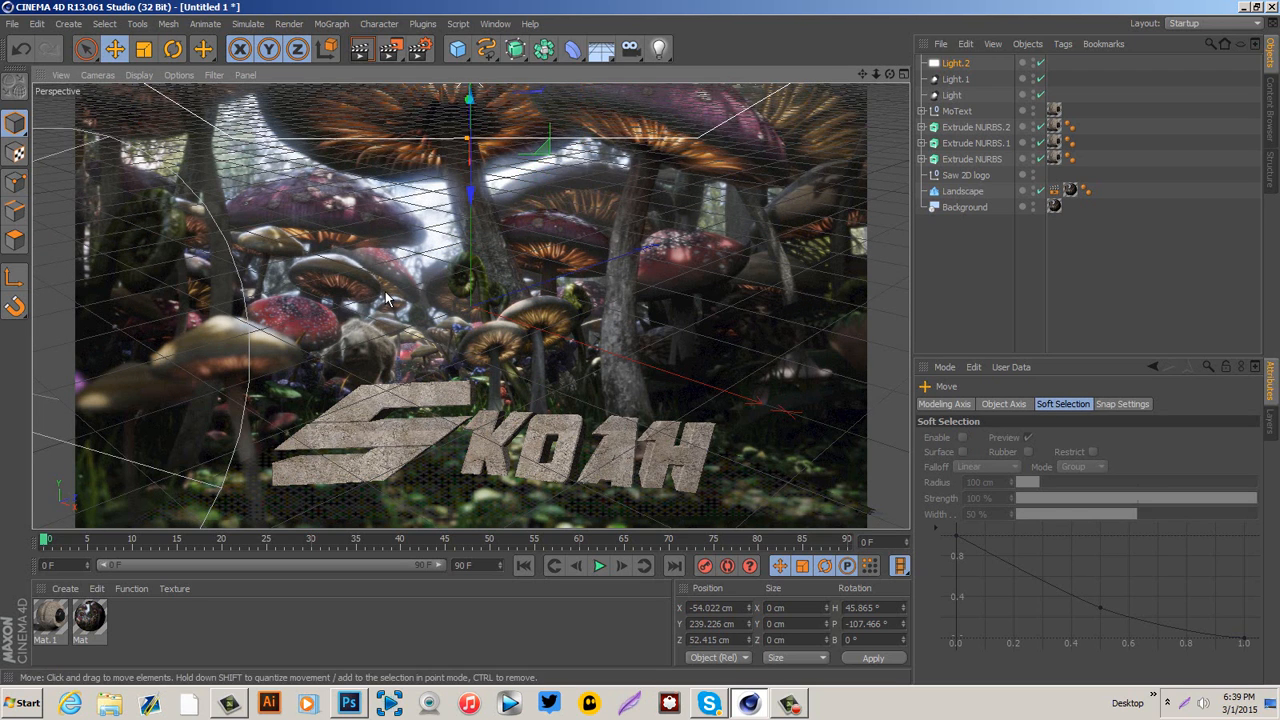
Set the area light's shadow to Shadow Maps (Soft) and its intensity to 75%, and render the view.
{"action": "left_click", "coordinate": [386, 297]}
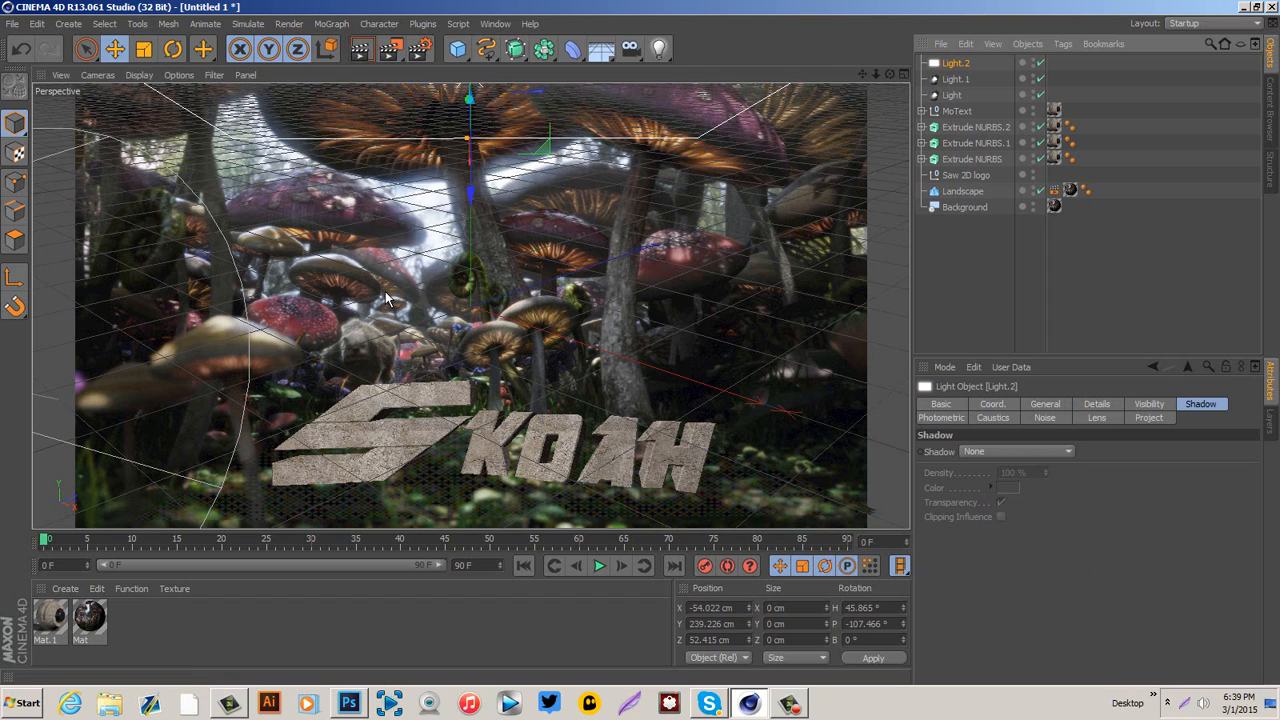
{"action": "left_click", "coordinate": [1015, 451]}
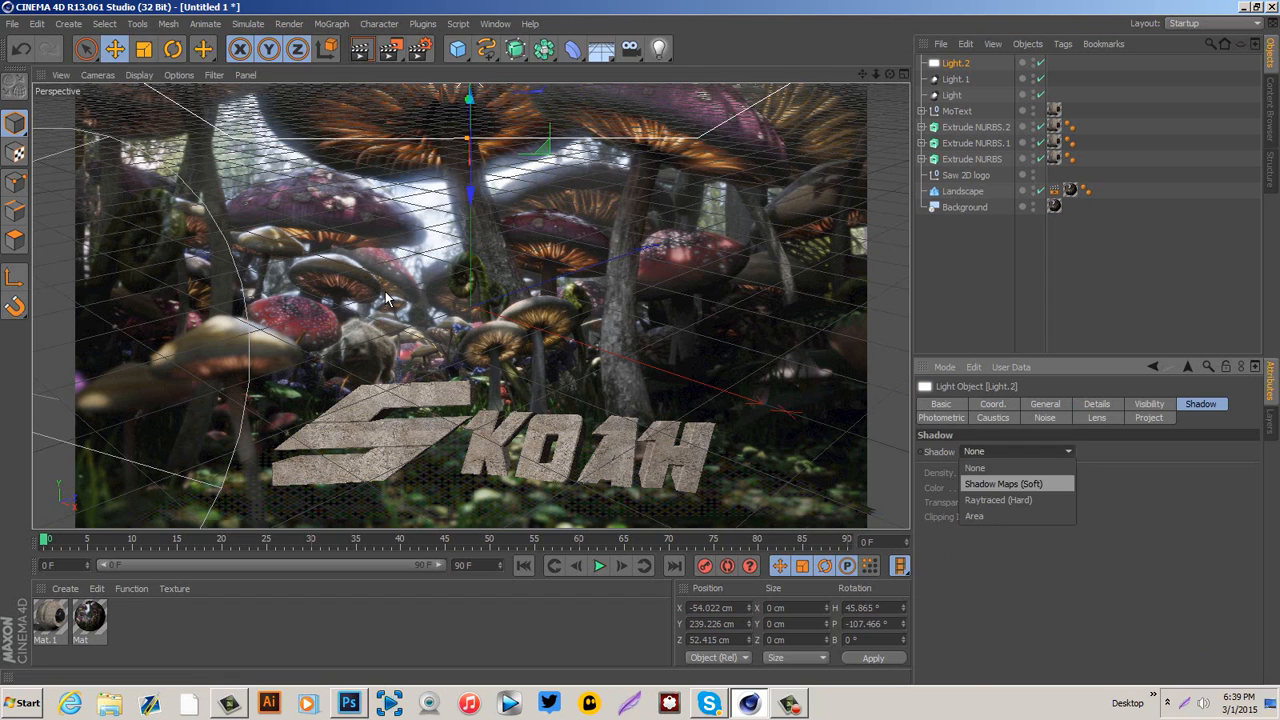
{"action": "left_click", "coordinate": [990, 468]}
{"action": "left_click", "coordinate": [1045, 403]}
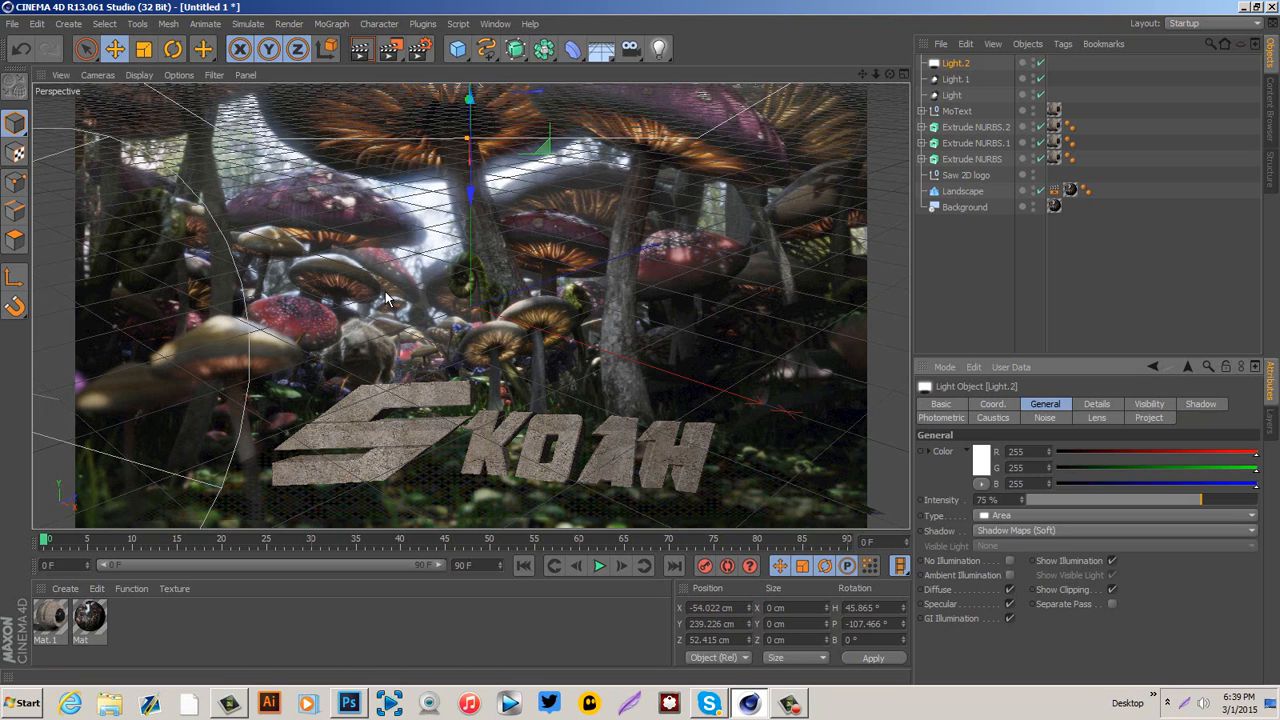
{"action": "key", "text": "ctrl+r"}
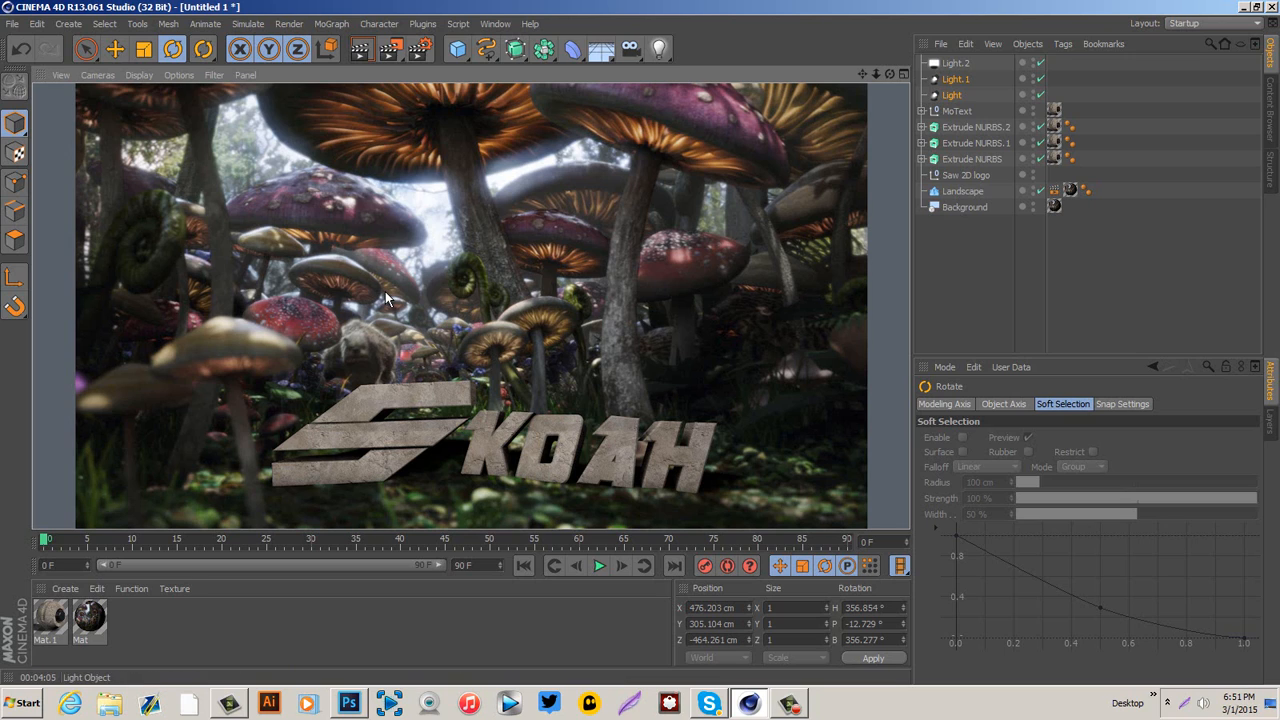
Tilt the landscape beneath the logo and text to a pitch of about -25.2°.
{"action": "left_click_drag", "start_coordinate": [980, 111], "coordinate": [958, 135]}
{"action": "left_click", "coordinate": [388, 298]}
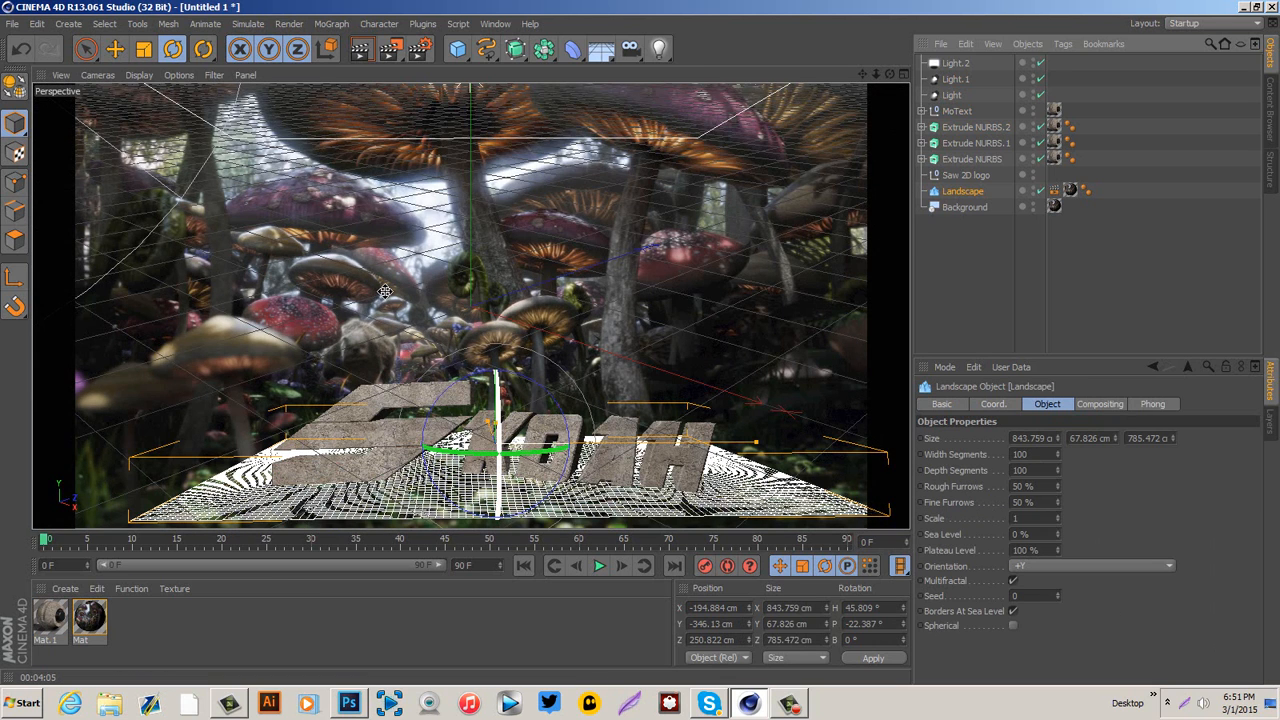
{"action": "left_click_drag", "start_coordinate": [384, 291], "coordinate": [388, 298]}
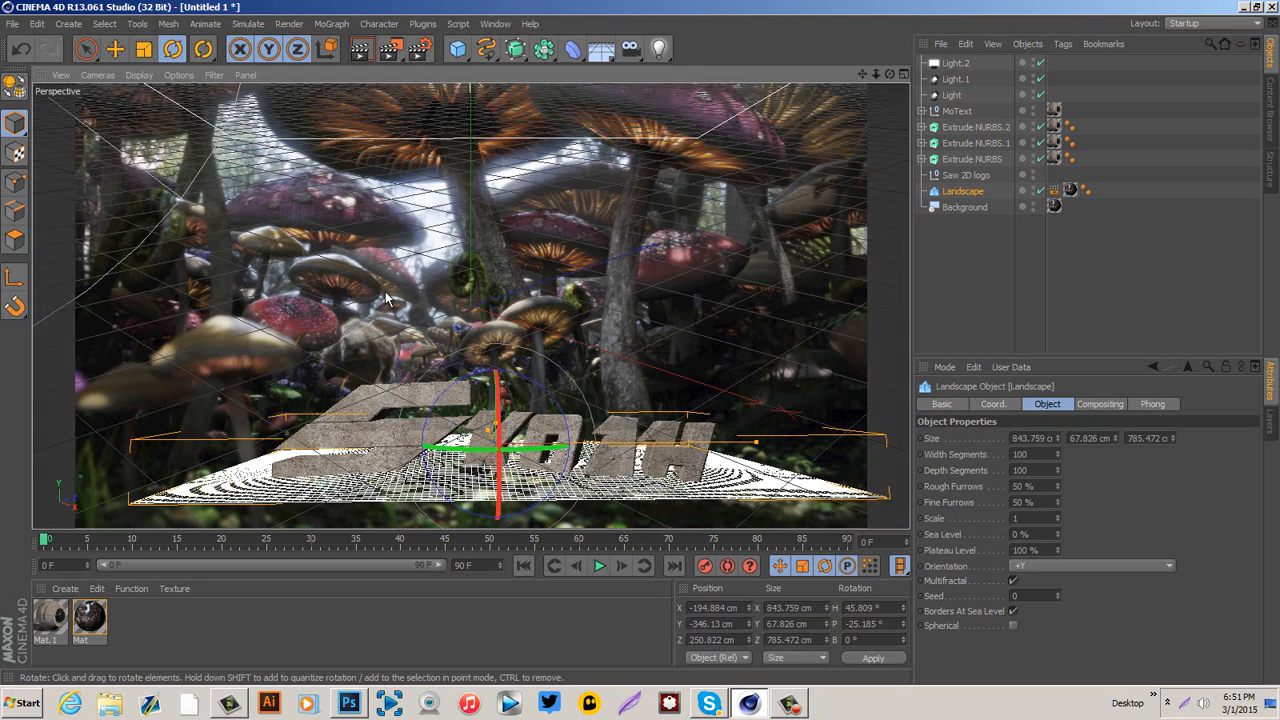
Move the landscape to about X -143, Y -339, Z 200 cm and flatten its height to about 52.9 cm.
{"action": "key", "text": "e"}
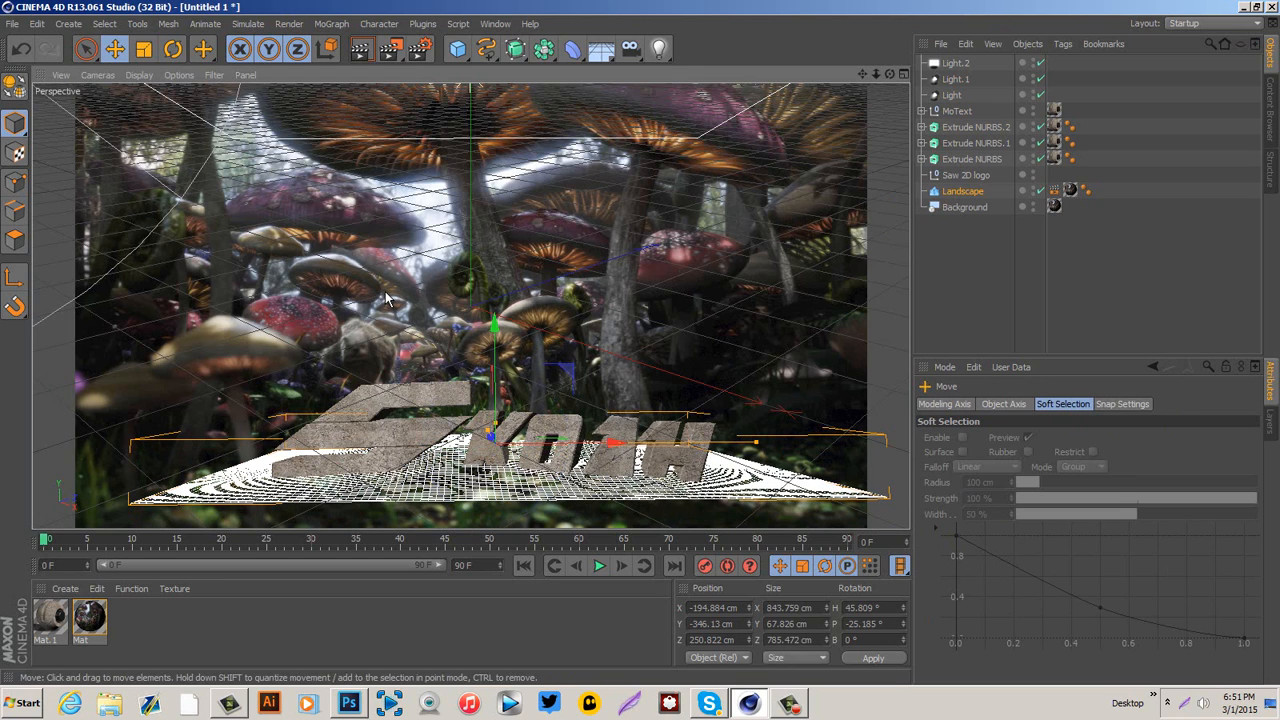
{"action": "left_click_drag", "start_coordinate": [388, 298], "coordinate": [388, 298]}
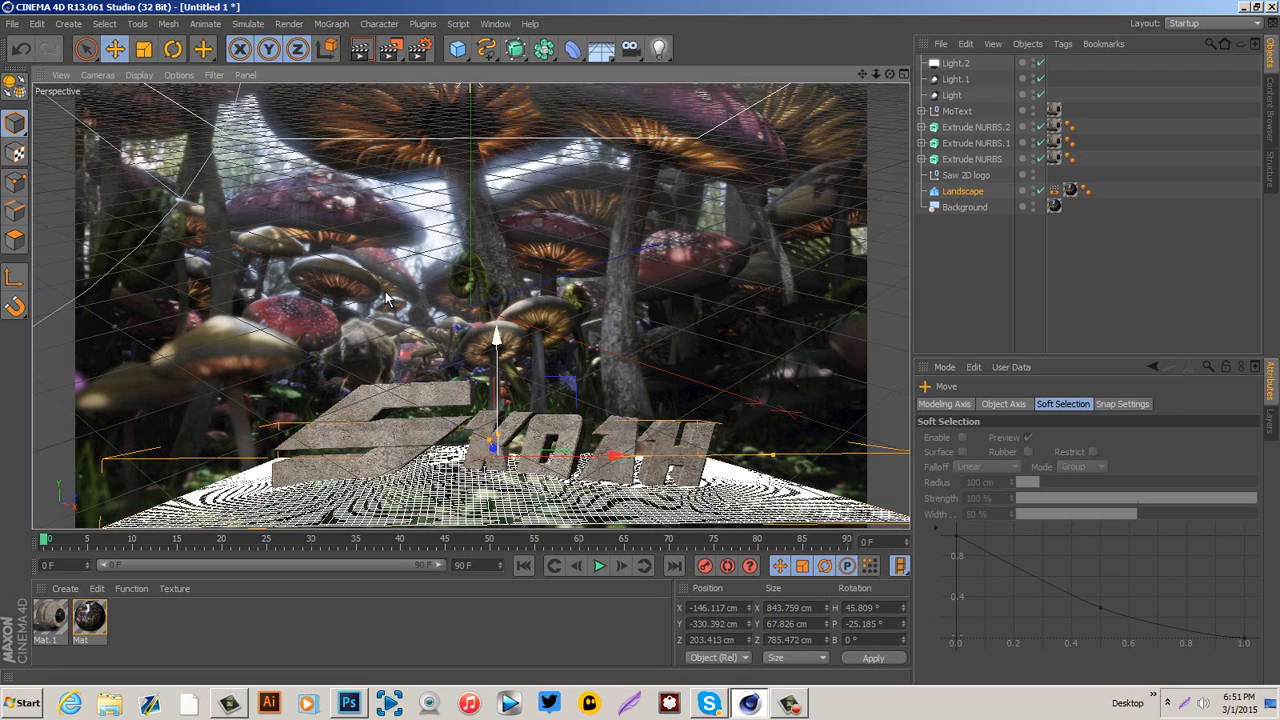
{"action": "left_click_drag", "start_coordinate": [498, 434], "coordinate": [498, 440]}
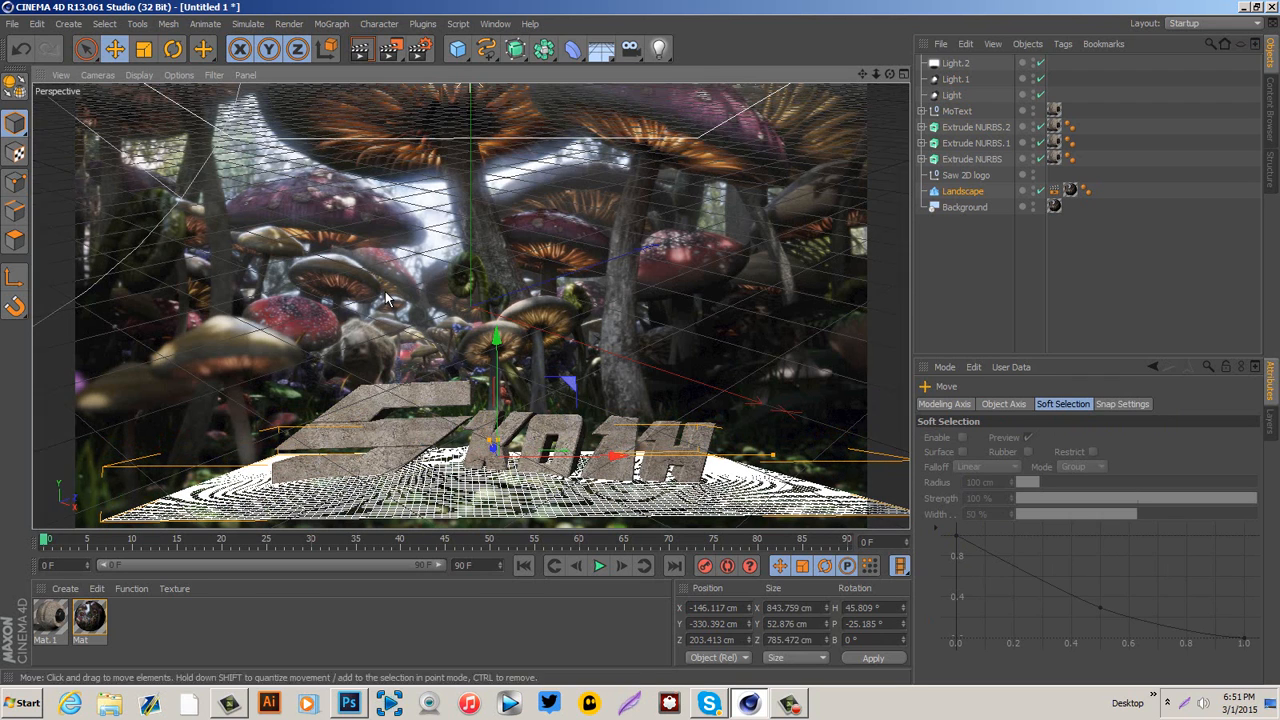
{"action": "left_click_drag", "start_coordinate": [388, 298], "coordinate": [388, 298]}
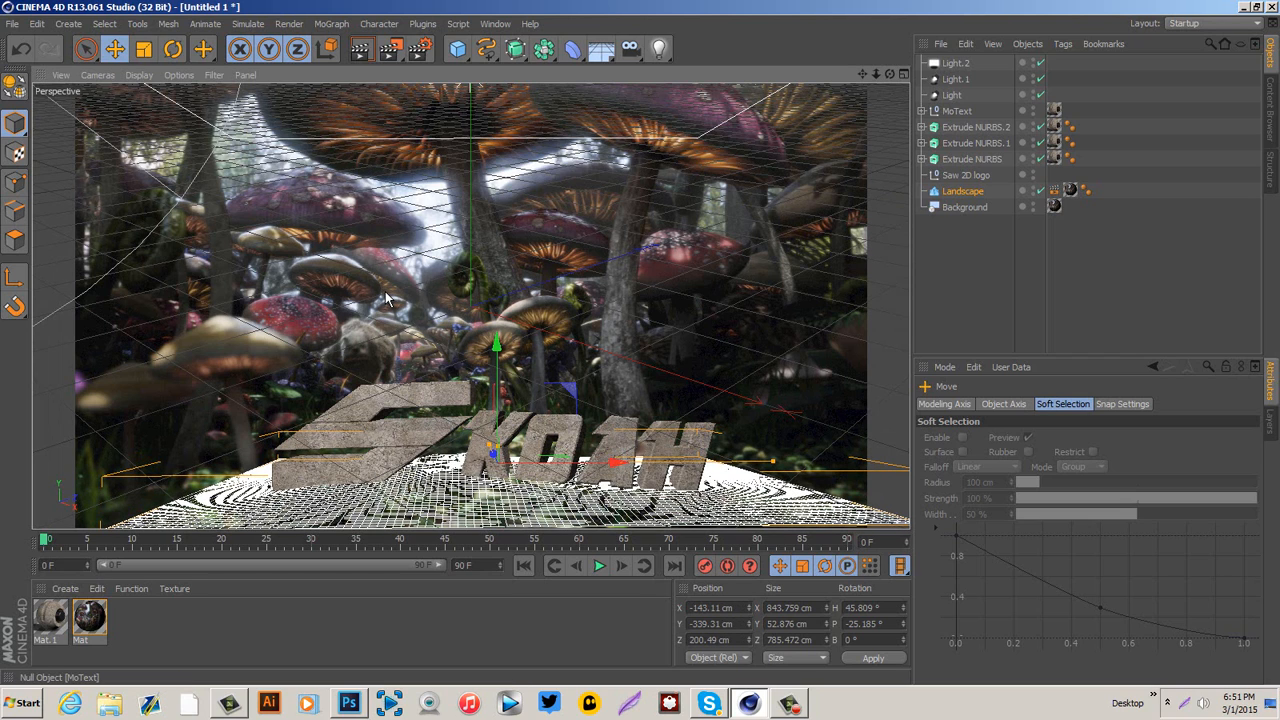
Move MoText, the three Extrude NURBS and Saw 2D logo together to about X 182, Y -5, Z -141 cm, and render the view.
{"action": "left_click_drag", "start_coordinate": [966, 163], "coordinate": [963, 173]}
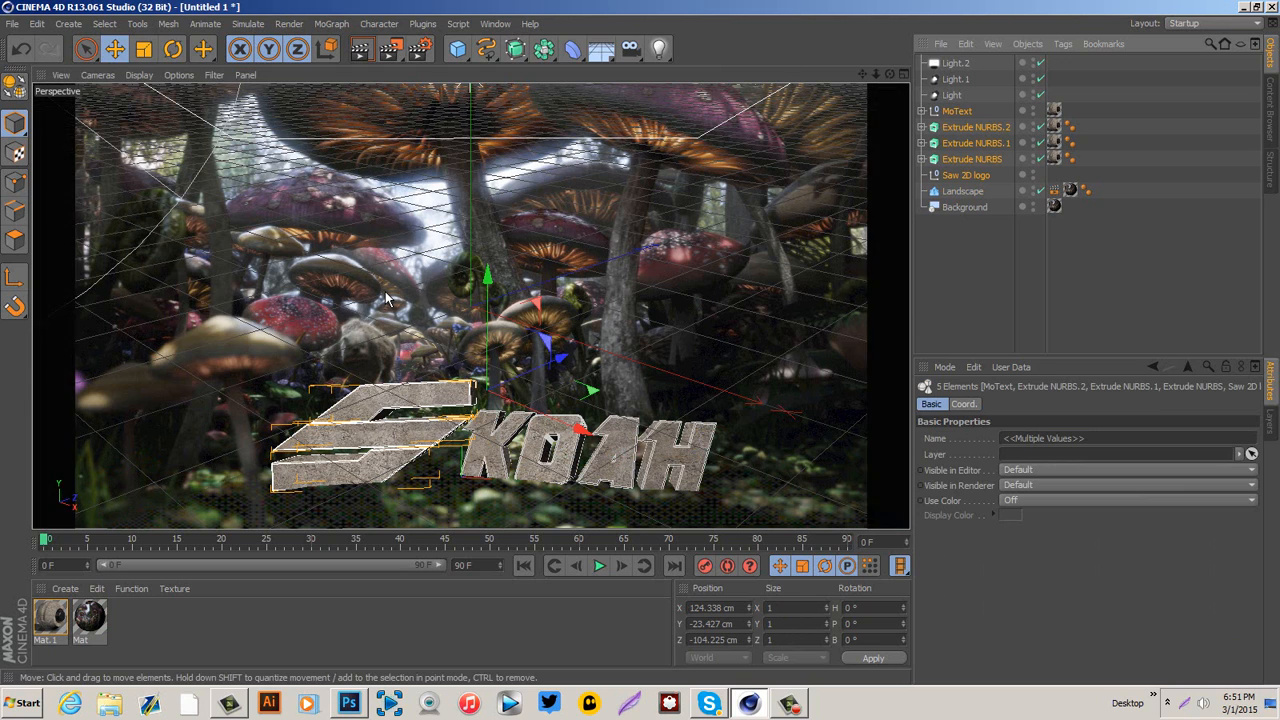
{"action": "left_click_drag", "start_coordinate": [388, 298], "coordinate": [388, 298]}
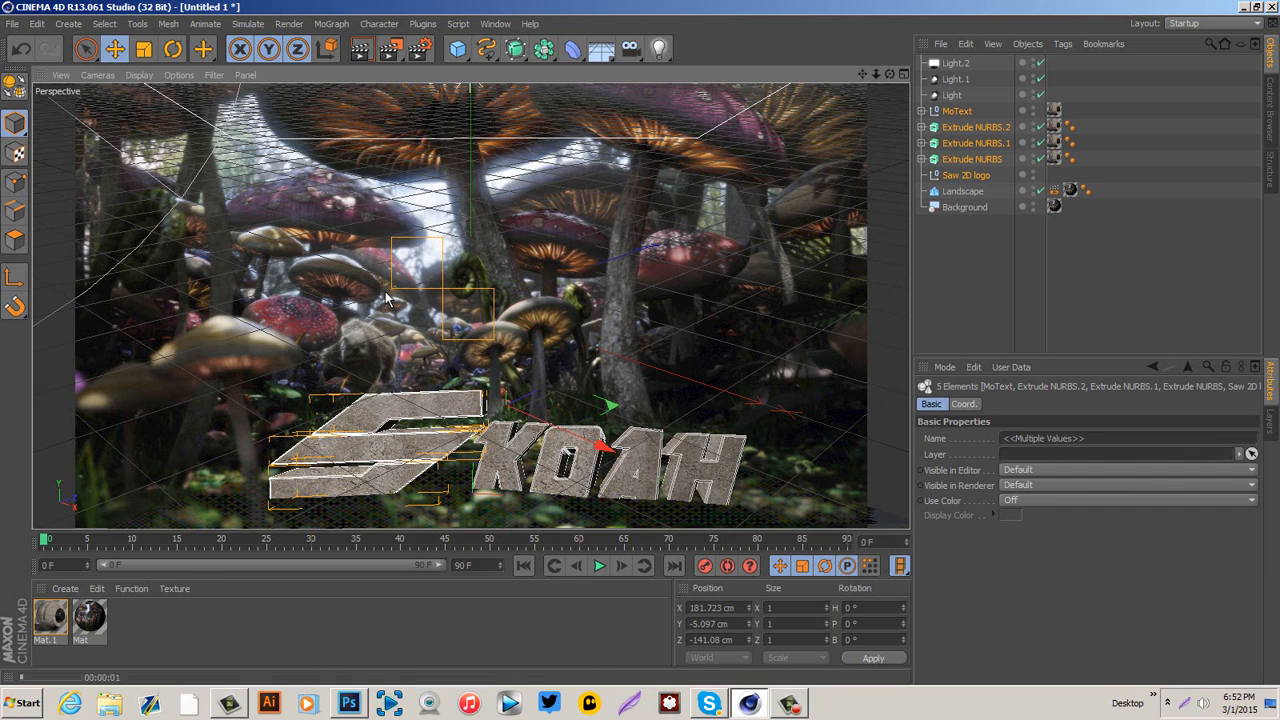
{"action": "left_click", "coordinate": [789, 703]}
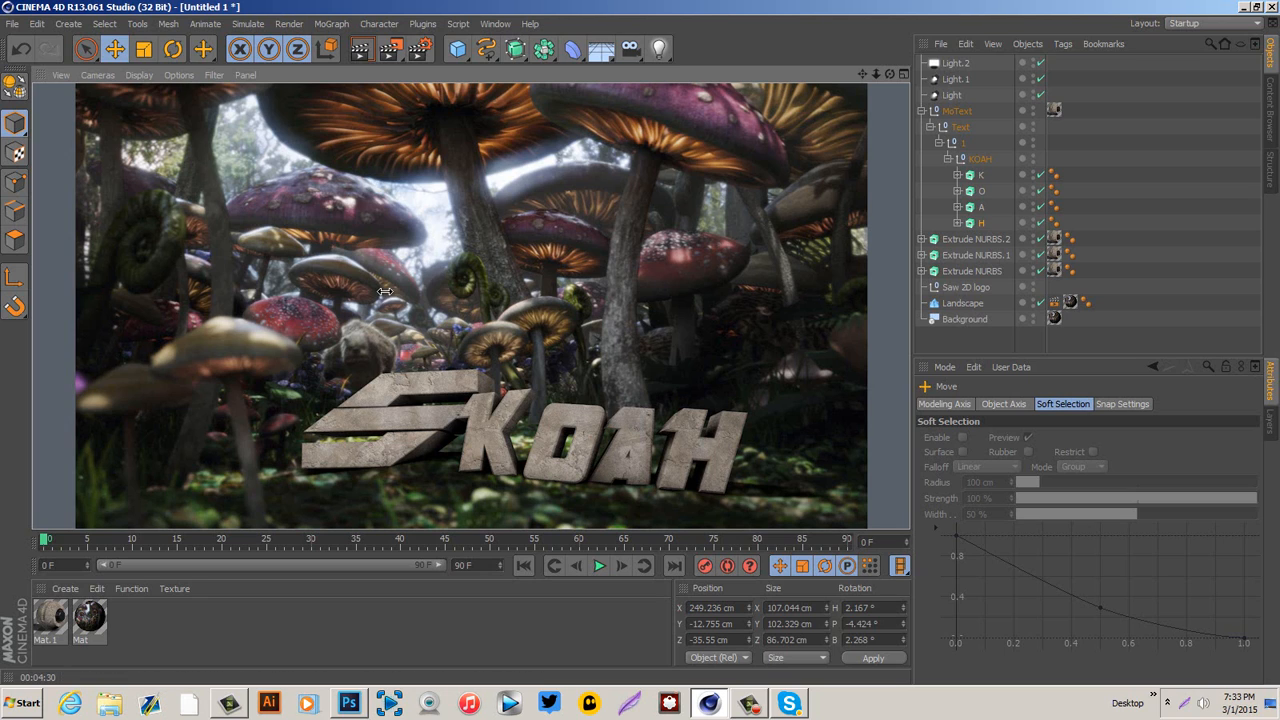
Collapse the MoText hierarchy and select MoText together with the three Extrude NURBS objects in the perspective view.
{"action": "left_click", "coordinate": [921, 111]}
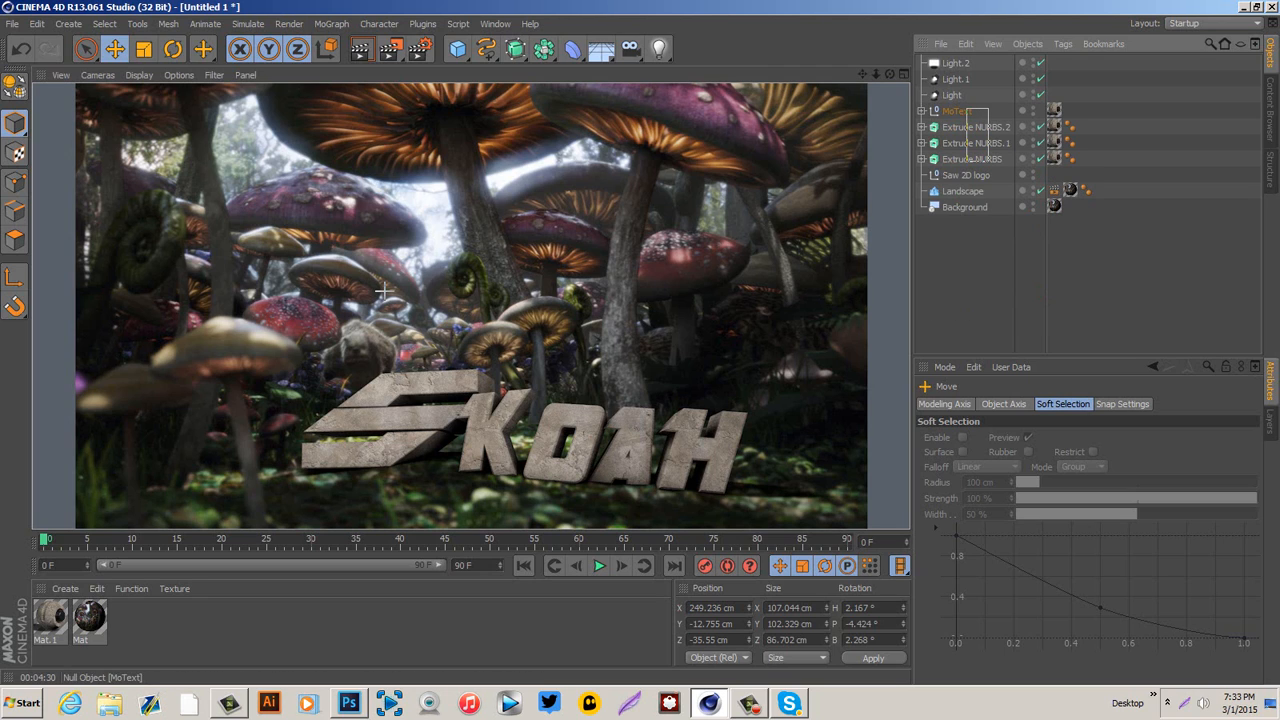
{"action": "left_click", "coordinate": [956, 111]}
{"action": "left_click", "coordinate": [971, 159], "text": "shift"}
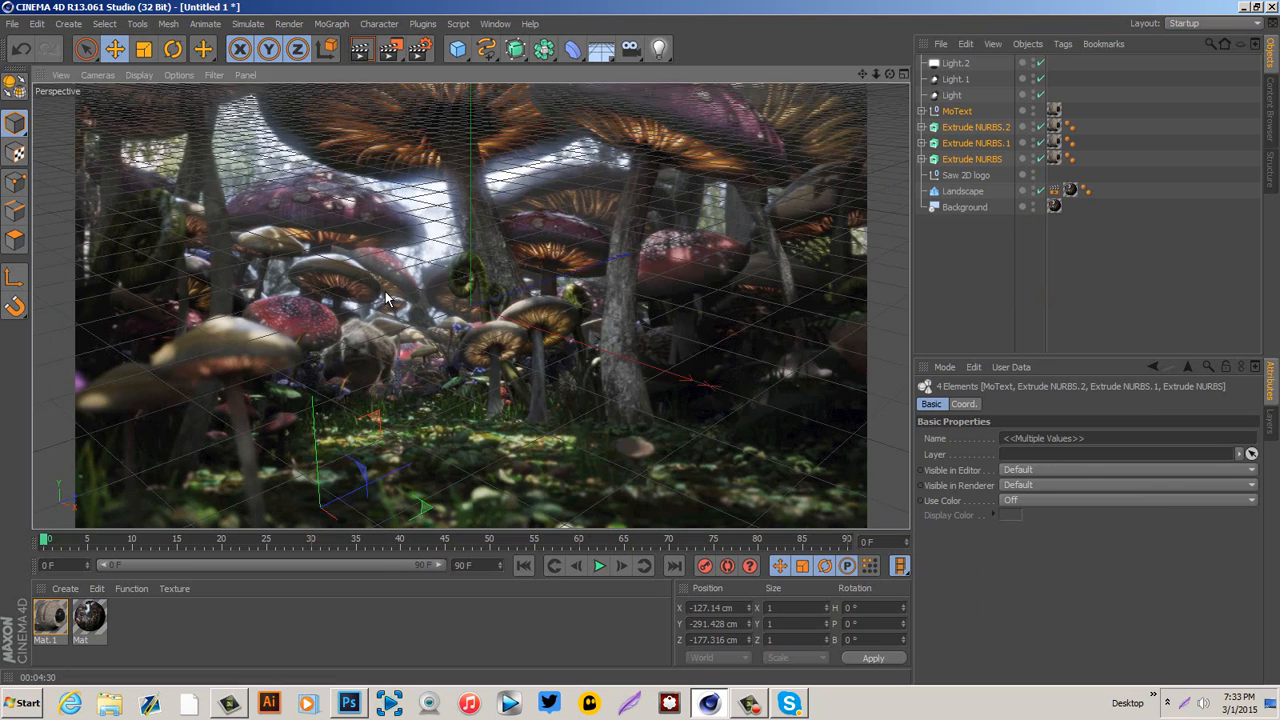
{"action": "middle_click", "coordinate": [386, 299]}
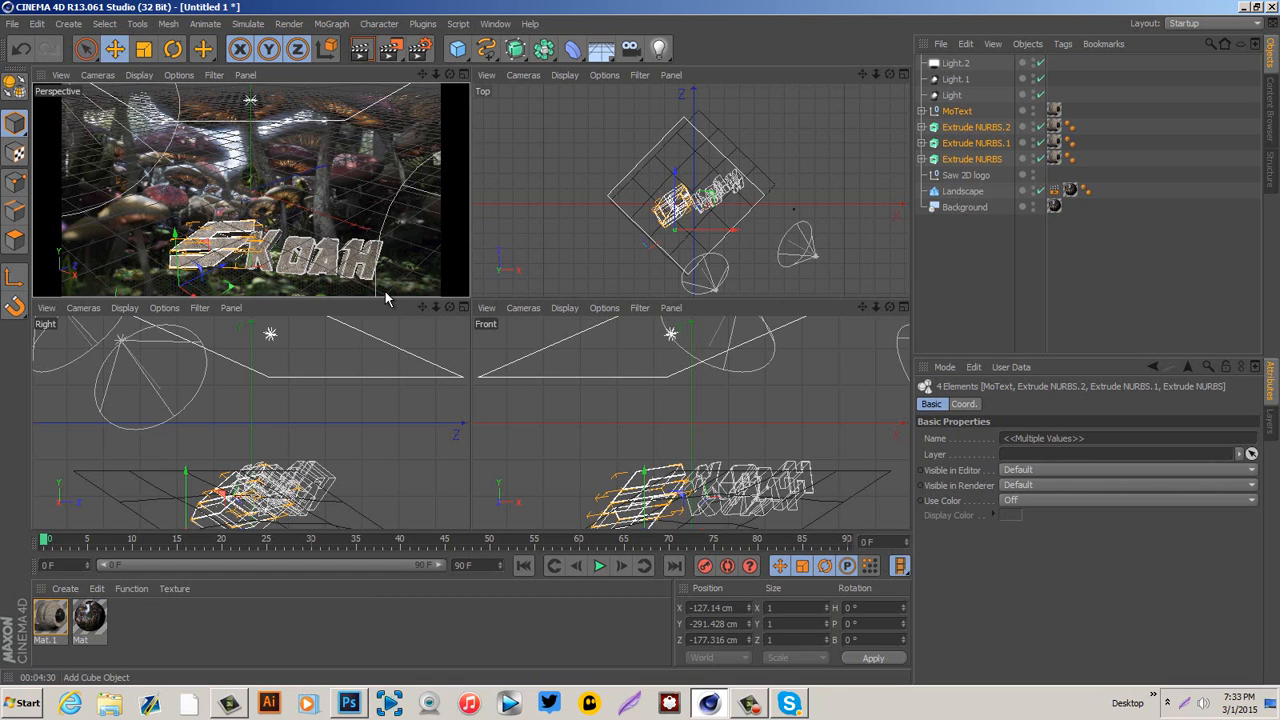
{"action": "middle_click", "coordinate": [386, 293]}
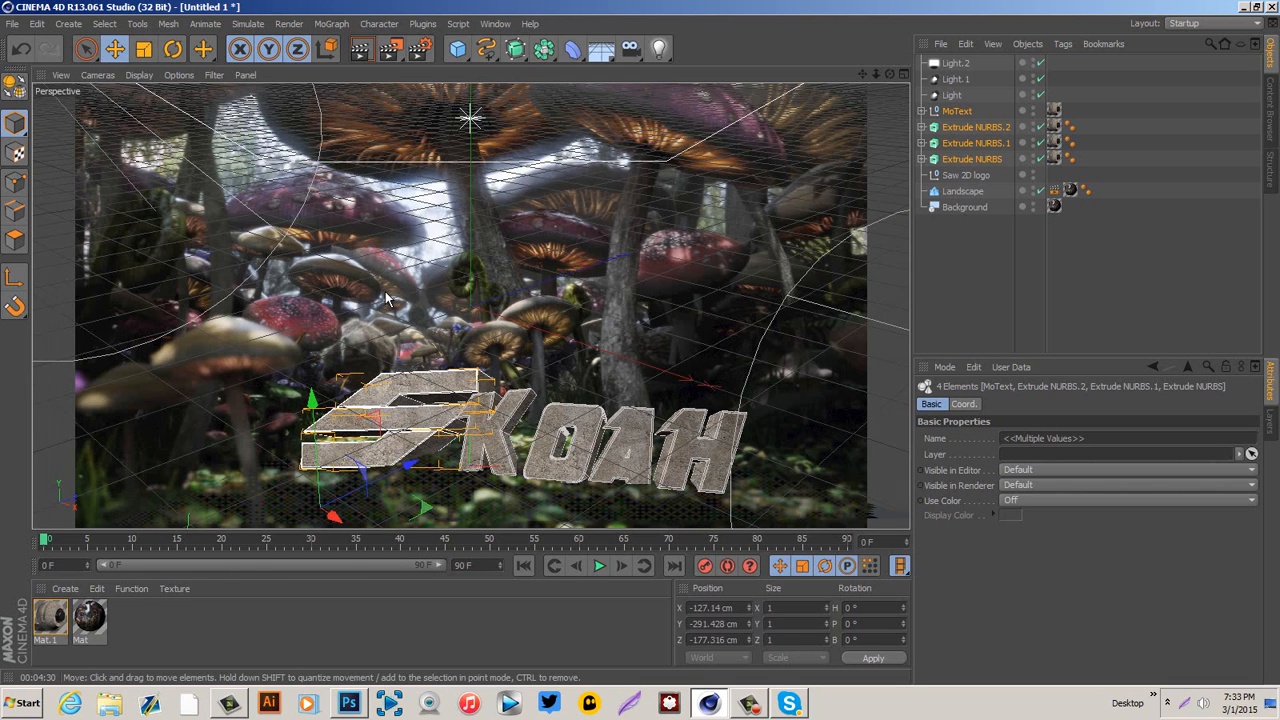
Review the save options in the render settings and render the scene to the Picture Viewer.
{"action": "key", "text": "ctrl+b"}
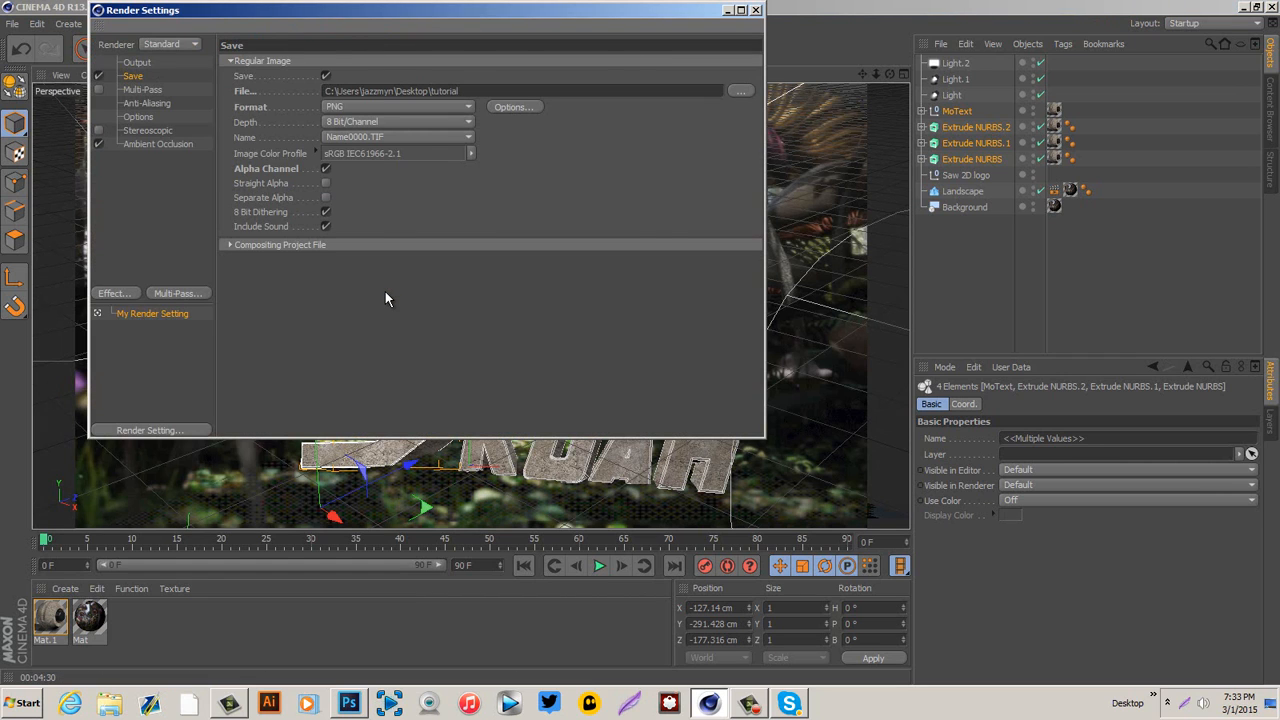
{"action": "key", "text": "Escape"}
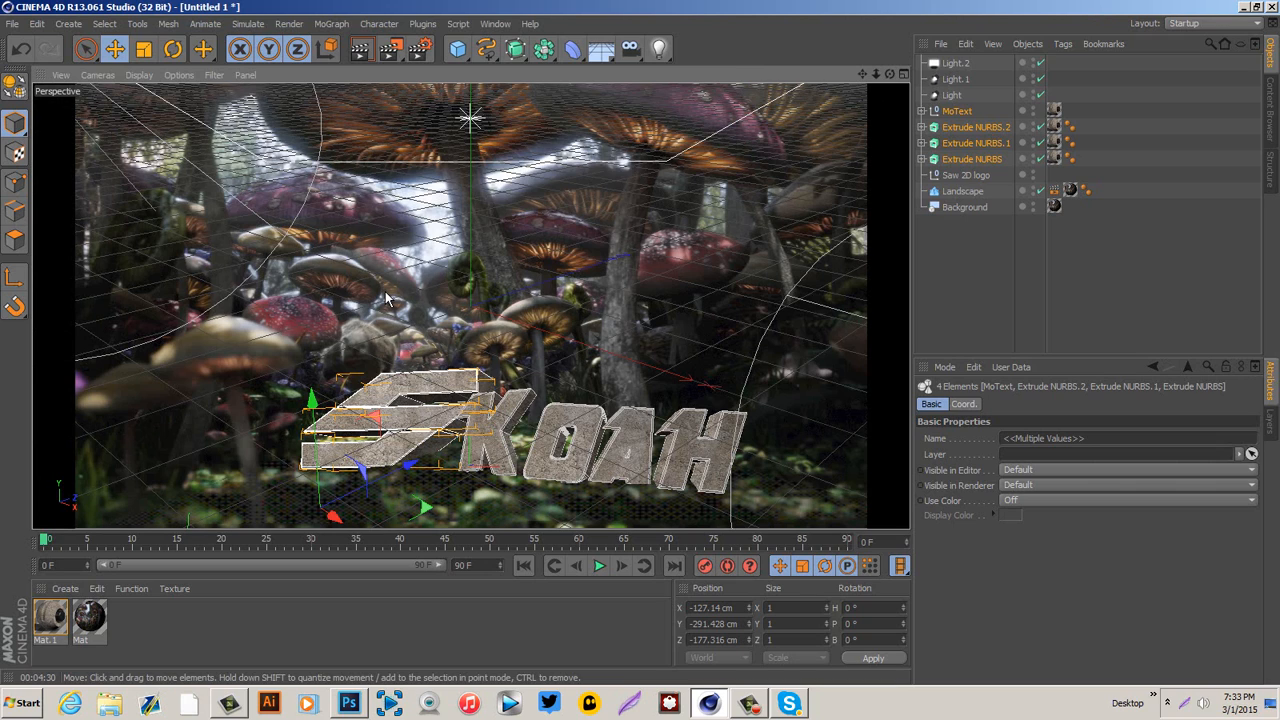
{"action": "key", "text": "shift+r"}
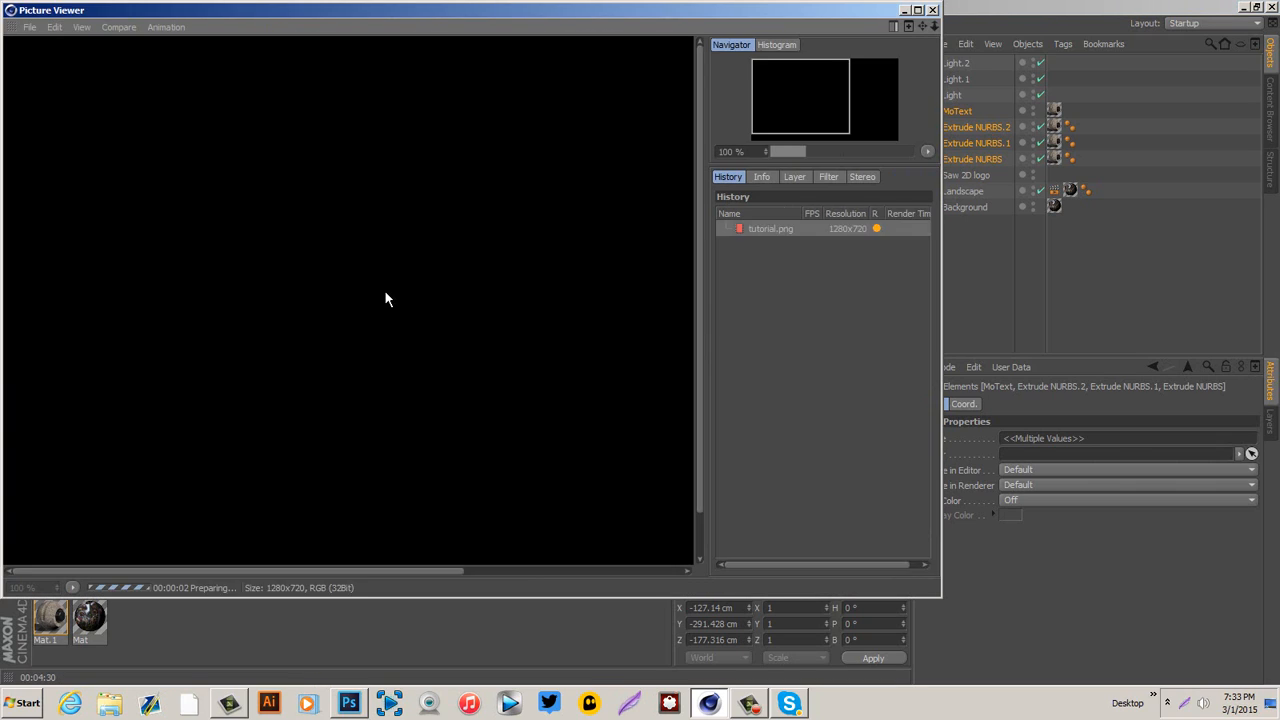
{"action": "scroll", "coordinate": [385, 298], "scroll_direction": "down", "scroll_amount": 1}
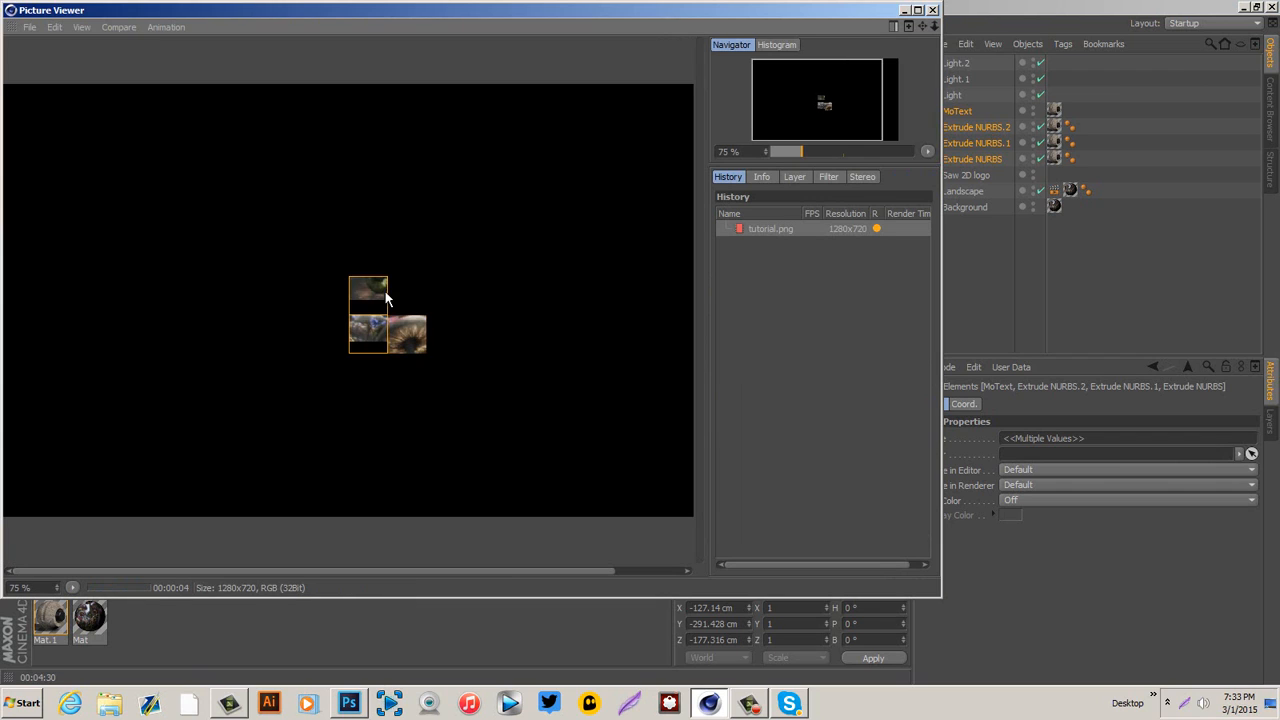
{"action": "scroll", "coordinate": [385, 292], "scroll_direction": "down", "scroll_amount": 1}
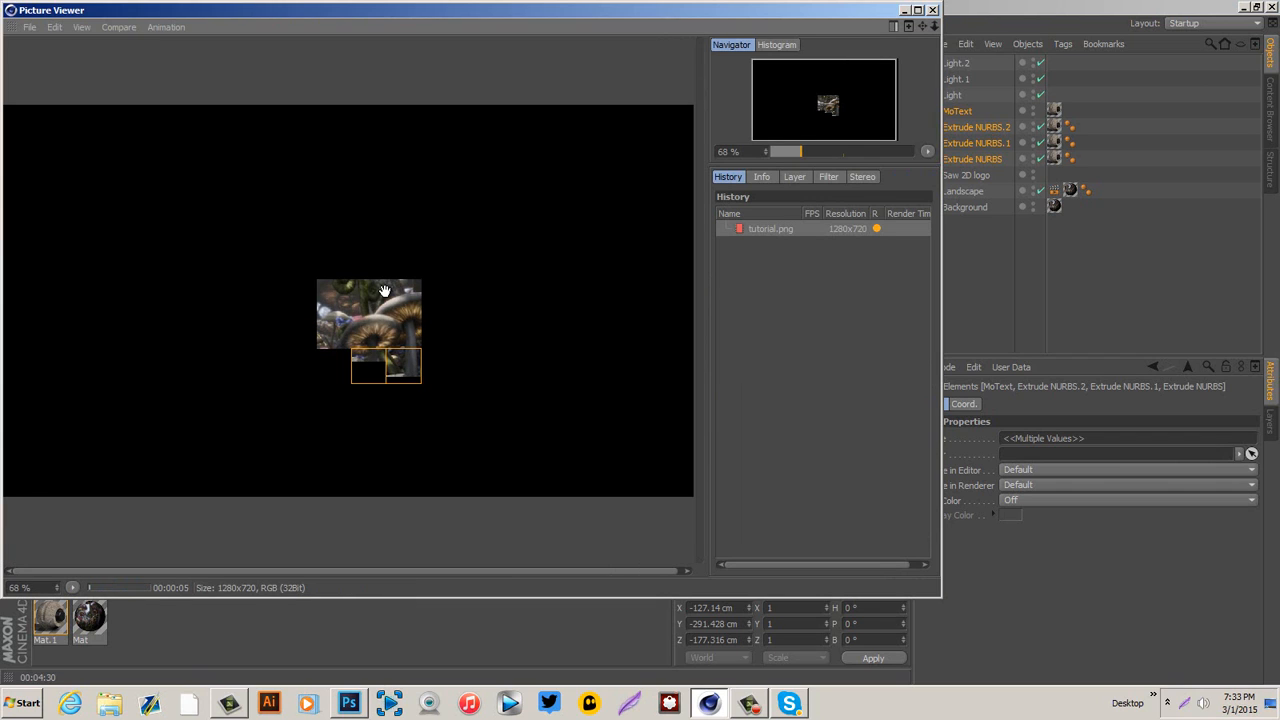